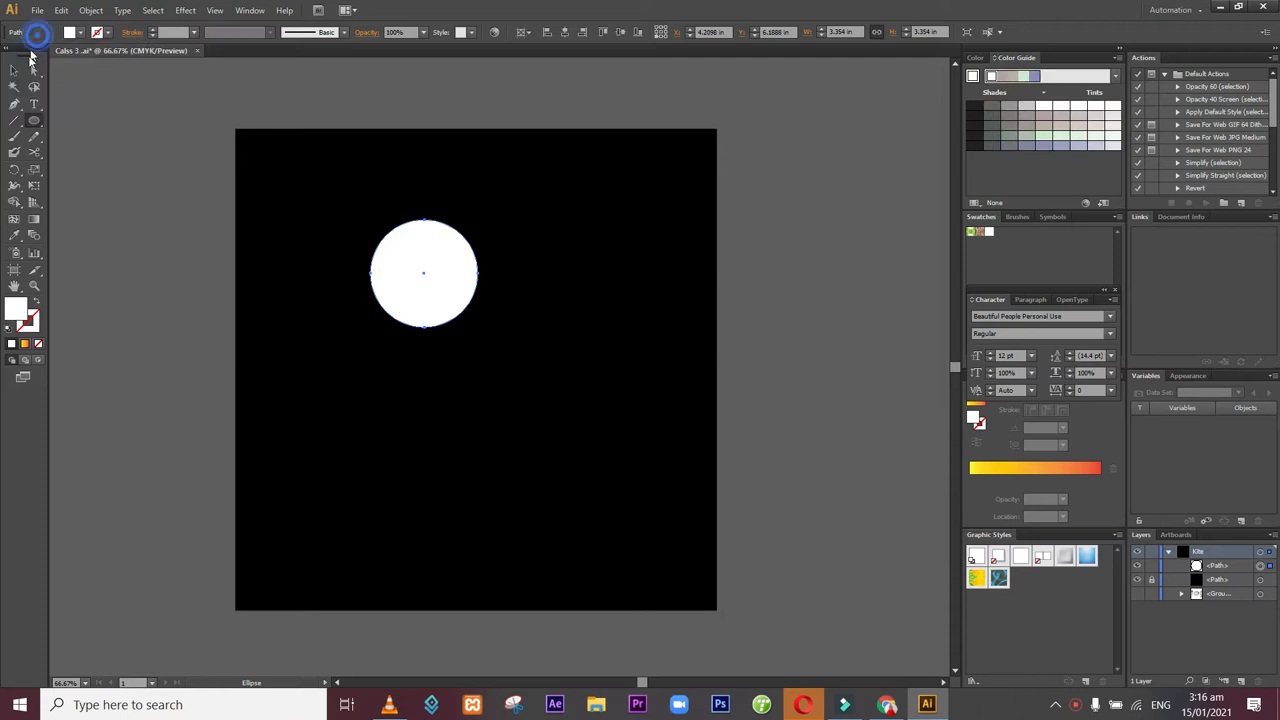
- Duplicate the white circle and place the copy level with the original on its right side, slightly overlapping it
{"action": "left_click", "coordinate": [16, 73]}
{"action": "left_click", "coordinate": [490, 310]}
{"action": "left_click", "coordinate": [436, 294]}
{"action": "left_click", "coordinate": [436, 294]}
{"action": "key", "text": "a"}
{"action": "key", "text": "v"}
{"action": "key", "text": "a"}
{"action": "key", "text": "v"}
{"action": "key", "text": "ctrl+c"}
{"action": "key", "text": "ctrl+v"}
{"action": "left_click_drag", "start_coordinate": [491, 363], "coordinate": [492, 288]}
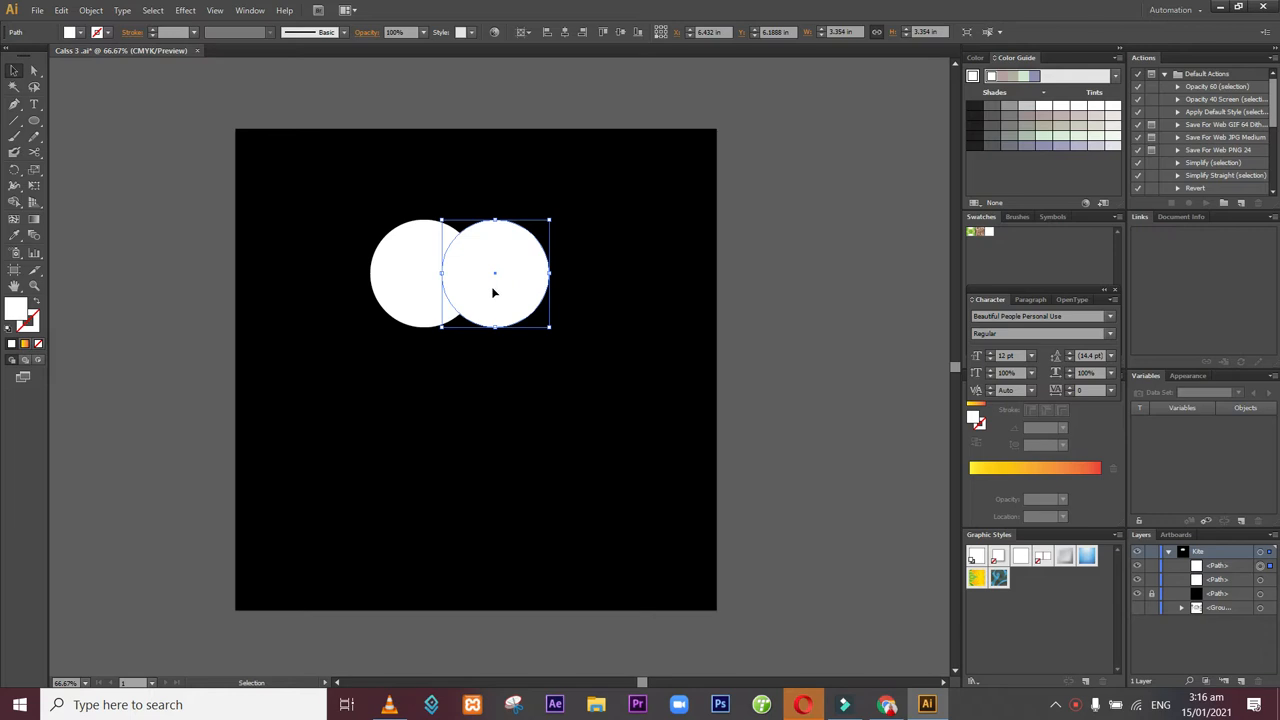
- Duplicate both circles together and align the copied pair directly below, overlapping the upper pair
{"action": "left_click_drag", "start_coordinate": [393, 231], "coordinate": [533, 325]}
{"action": "key", "text": "ctrl+z"}
{"action": "key", "text": "v"}
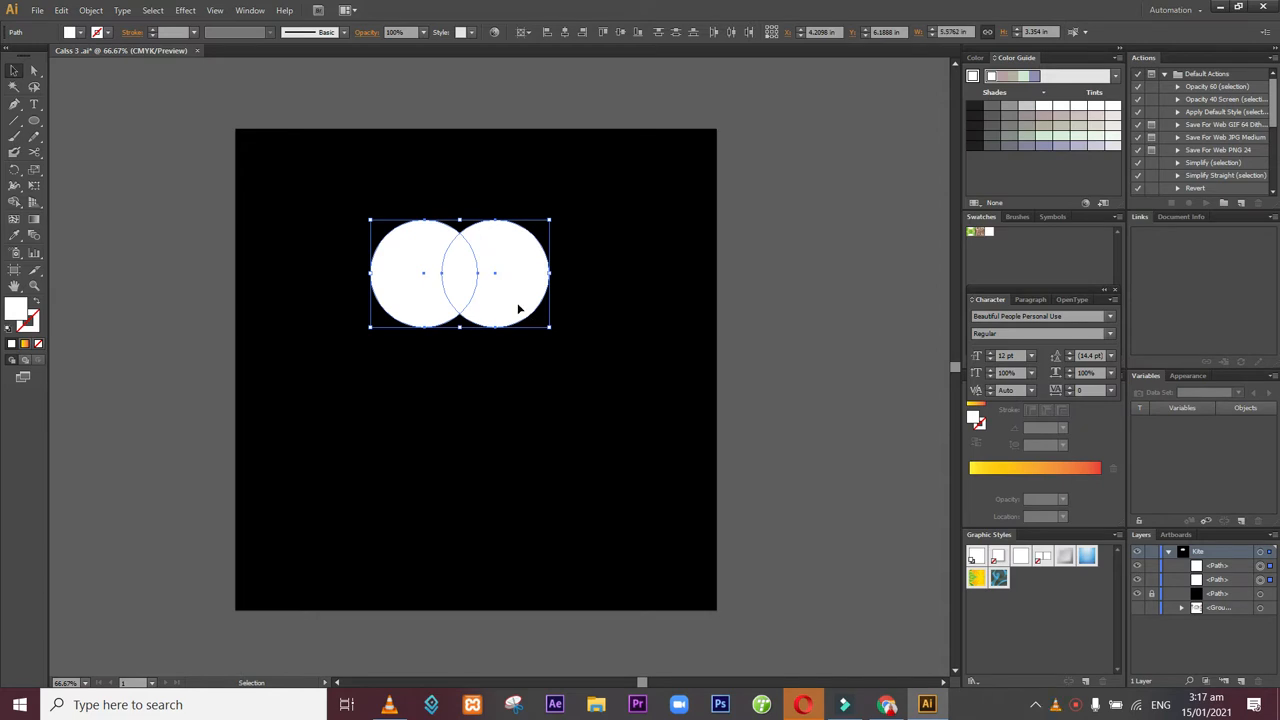
{"action": "key", "text": "a"}
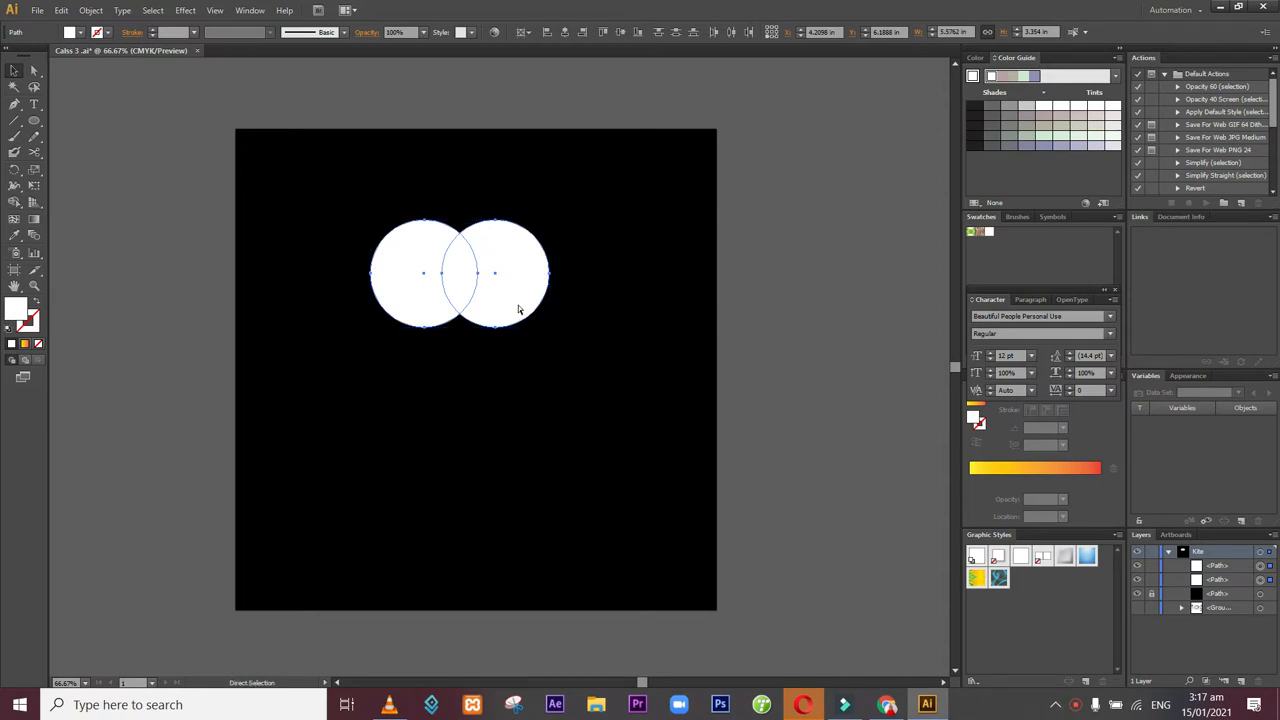
{"action": "key", "text": "ctrl+c"}
{"action": "key", "text": "ctrl+v"}
{"action": "key", "text": "v"}
{"action": "left_click_drag", "start_coordinate": [555, 385], "coordinate": [515, 359]}
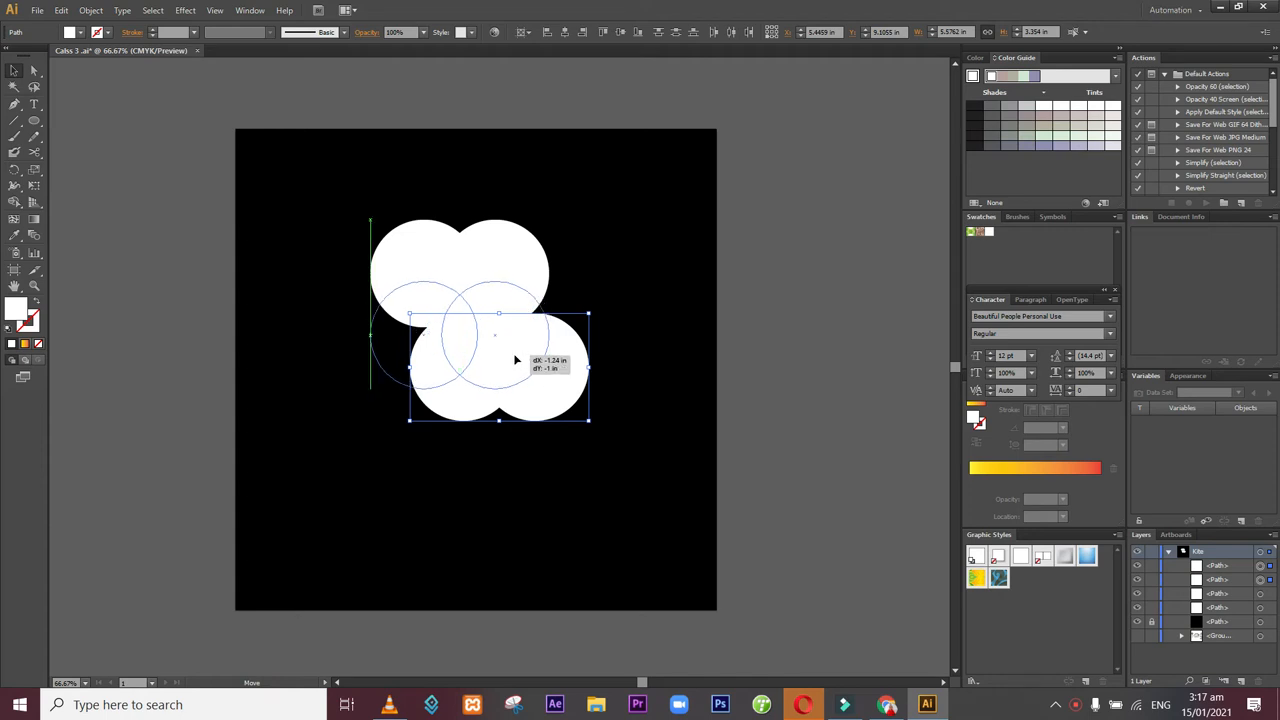
{"action": "left_click_drag", "start_coordinate": [515, 360], "coordinate": [477, 310]}
- Move the two lower circles together slightly down to reduce their overlap with the upper pair
{"action": "left_click_drag", "start_coordinate": [373, 187], "coordinate": [587, 408]}
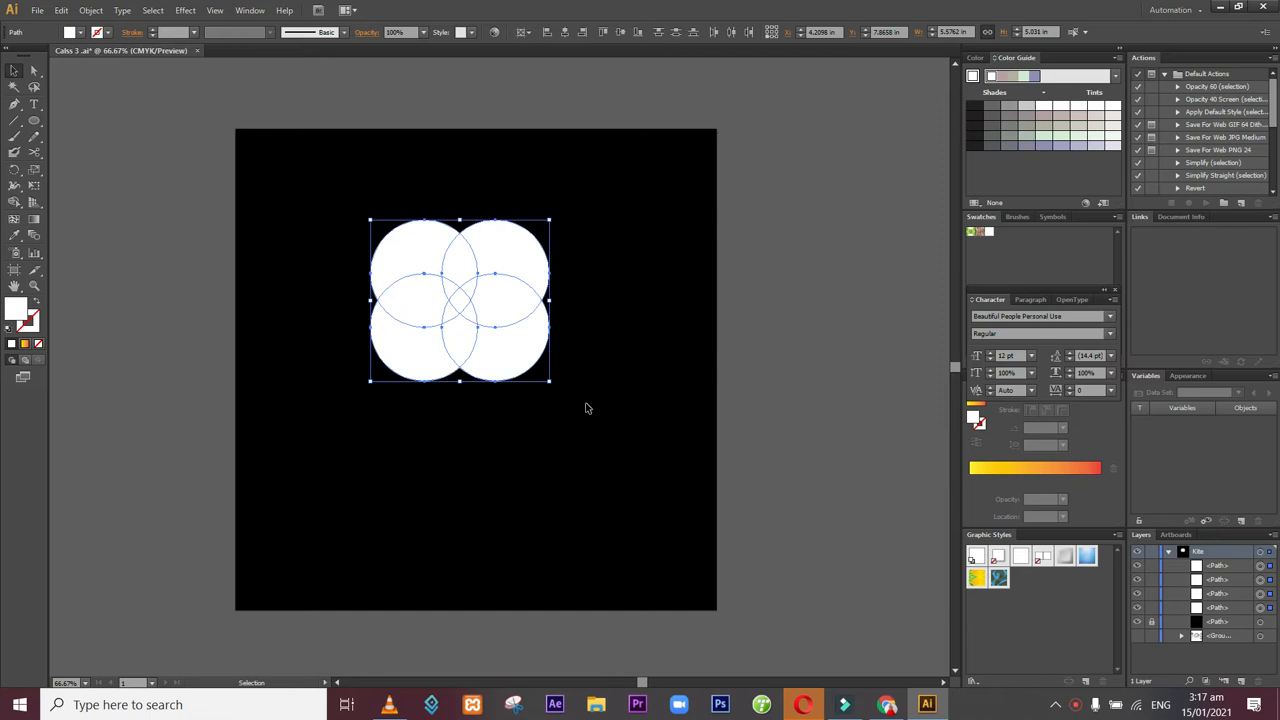
{"action": "double_click", "coordinate": [506, 366]}
{"action": "left_click", "coordinate": [725, 415]}
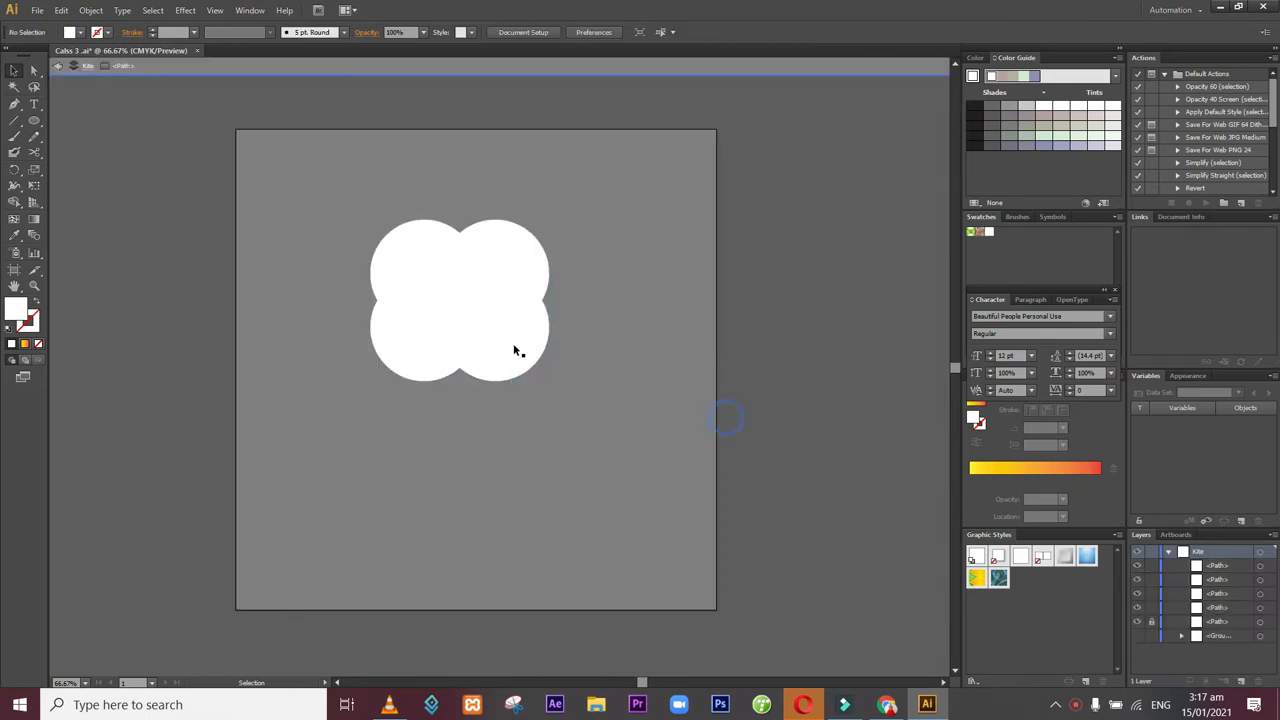
{"action": "double_click", "coordinate": [506, 342]}
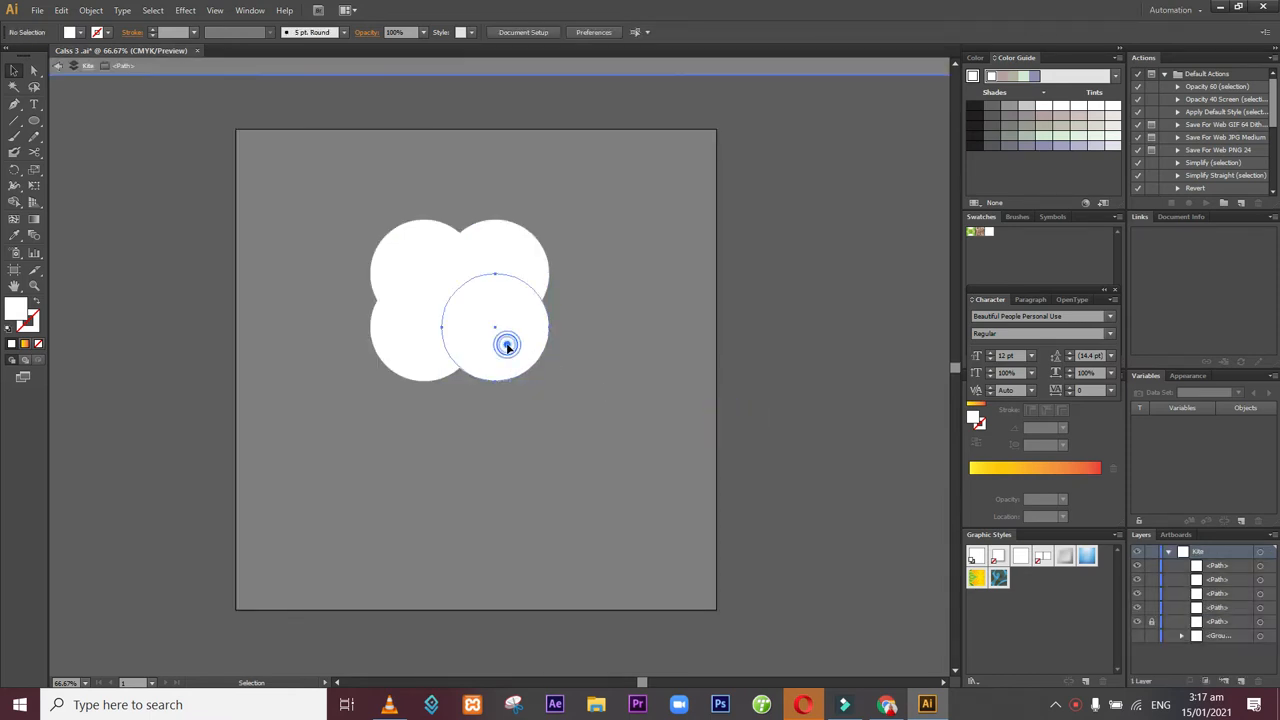
{"action": "double_click", "coordinate": [635, 413]}
{"action": "left_click", "coordinate": [497, 346]}
{"action": "left_click", "coordinate": [407, 360], "text": "shift"}
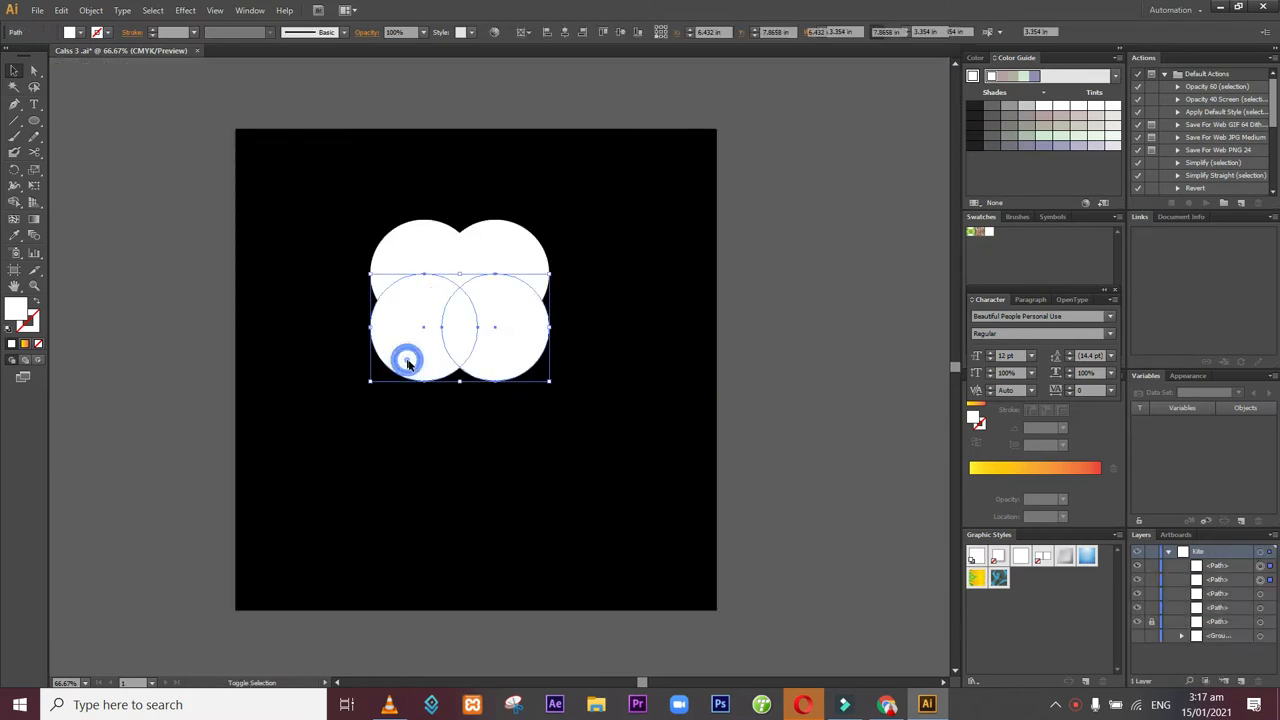
{"action": "left_click_drag", "start_coordinate": [485, 361], "coordinate": [485, 374]}
{"action": "left_click", "coordinate": [641, 338]}
- Merge the overlapping regions of the four circles into one four-petal shape with the Shape Builder tool
{"action": "left_click_drag", "start_coordinate": [340, 200], "coordinate": [585, 425]}
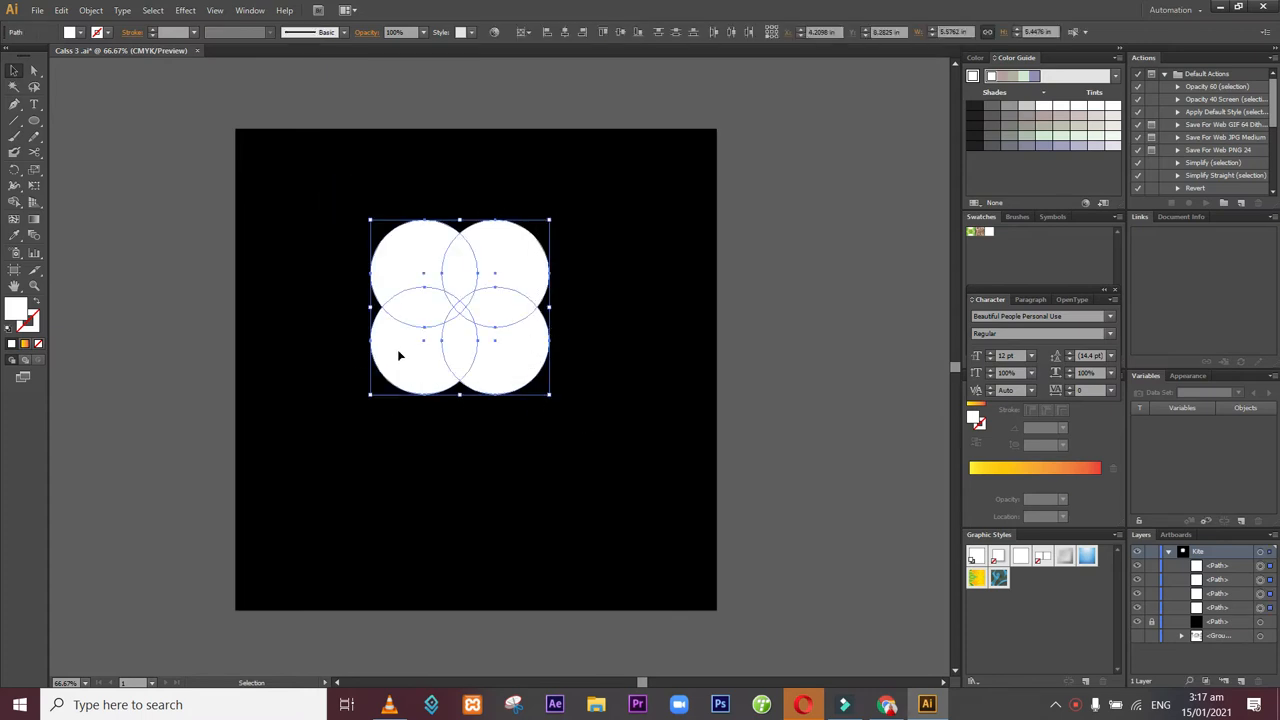
{"action": "left_click", "coordinate": [16, 201]}
{"action": "mouse_move", "coordinate": [412, 310]}
{"action": "left_mouse_down"}
{"action": "mouse_move", "coordinate": [499, 312]}
{"action": "mouse_move", "coordinate": [462, 276]}
{"action": "mouse_move", "coordinate": [464, 337]}
{"action": "mouse_move", "coordinate": [451, 297]}
{"action": "left_mouse_up"}
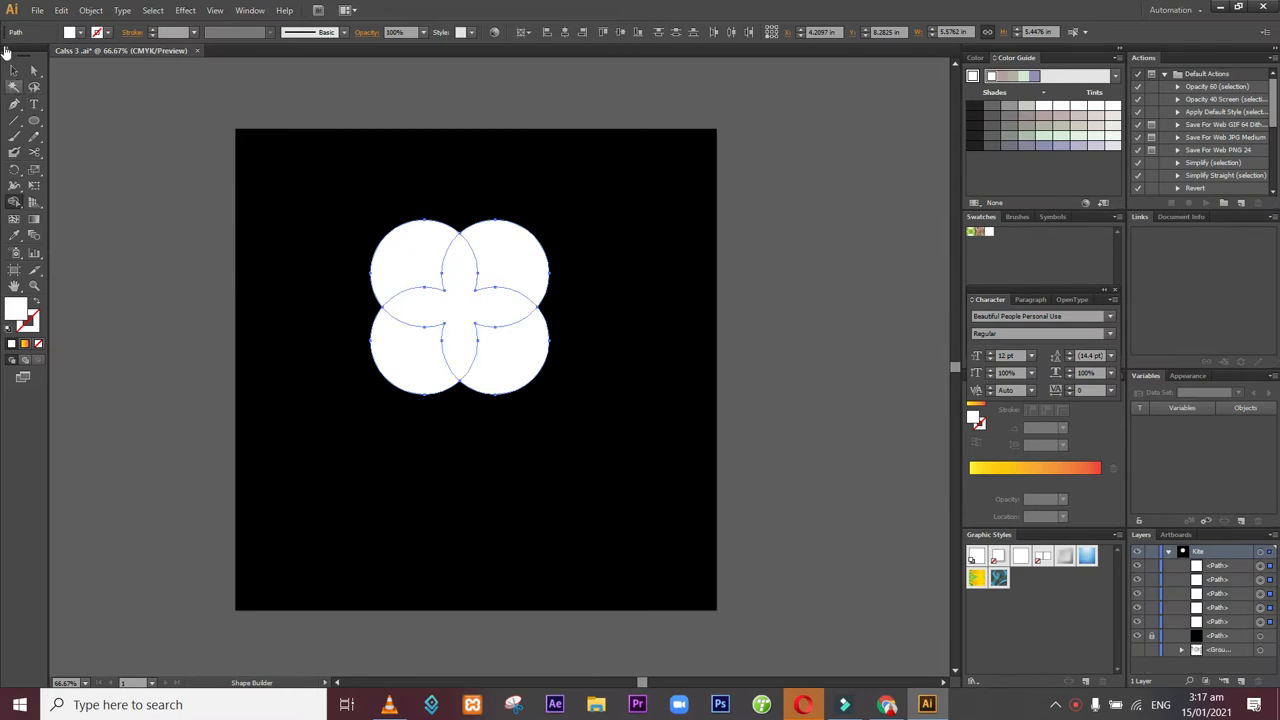
{"action": "left_click", "coordinate": [13, 73]}
{"action": "key", "text": "Return"}
{"action": "left_click", "coordinate": [937, 493]}
- Move the merged four-petal shape out of the circles to the artboard's upper-left corner
{"action": "double_click", "coordinate": [448, 300]}
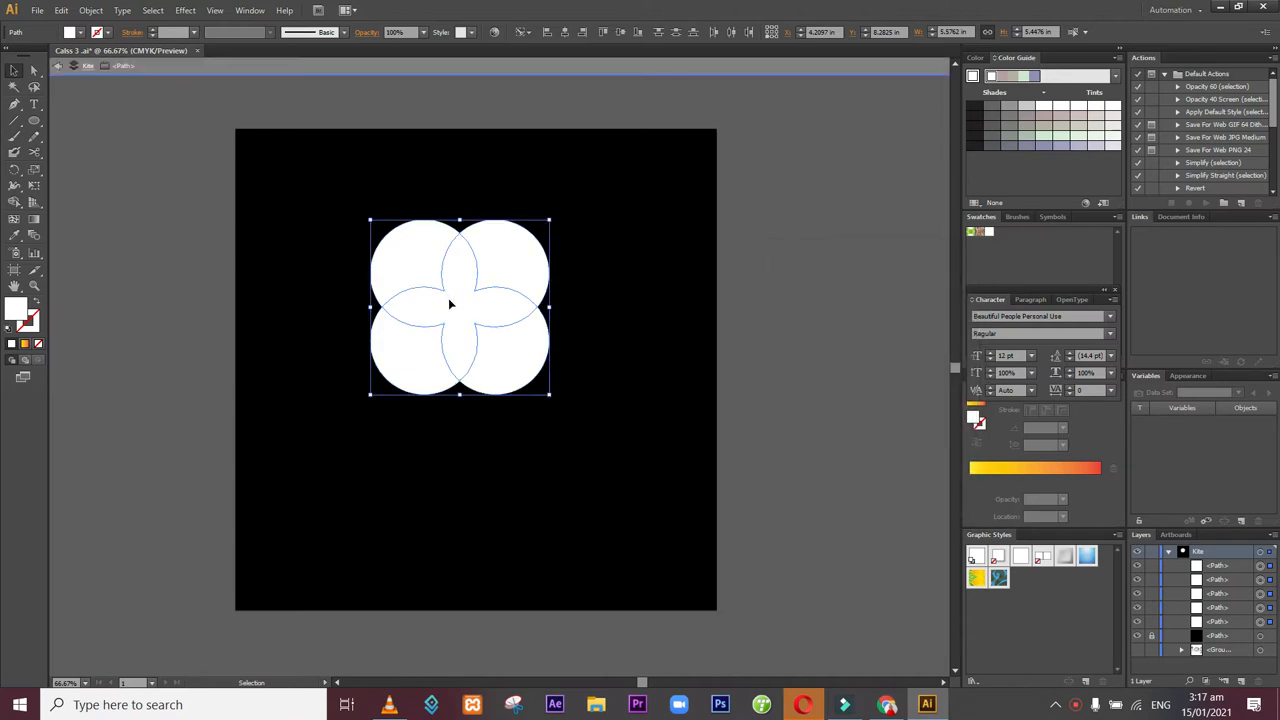
{"action": "left_click_drag", "start_coordinate": [456, 312], "coordinate": [315, 213]}
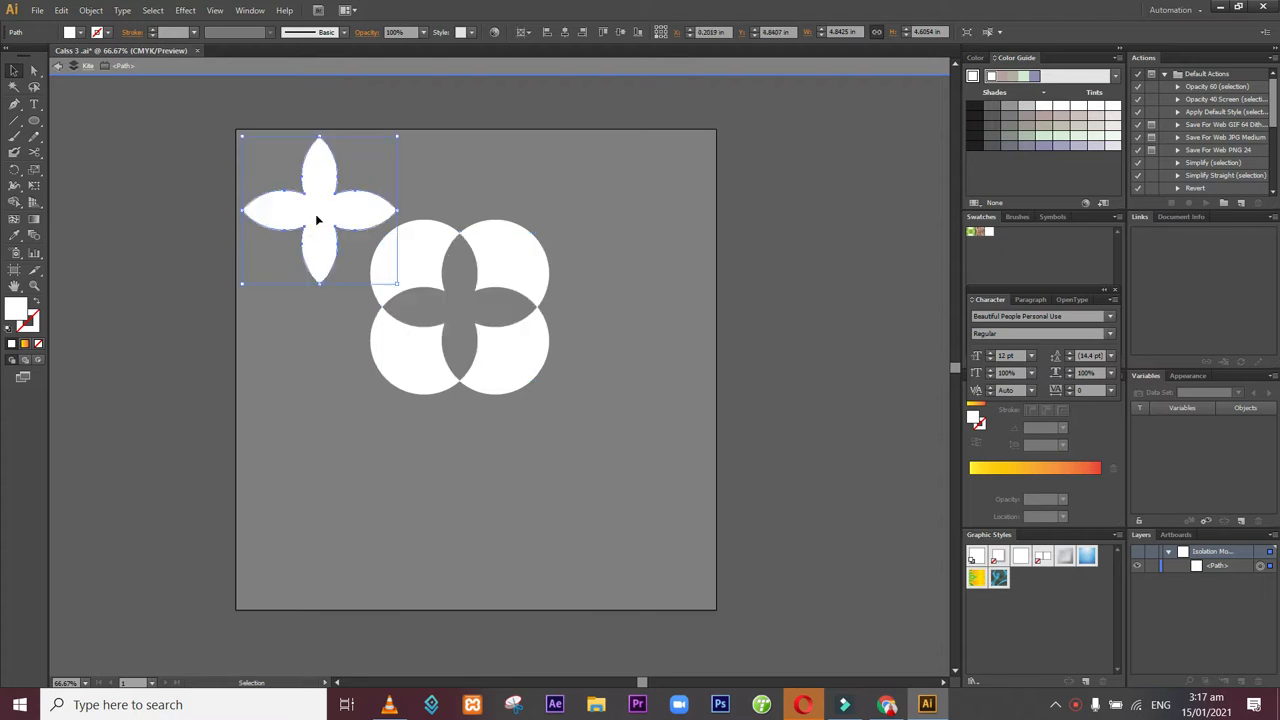
{"action": "double_click", "coordinate": [211, 306]}
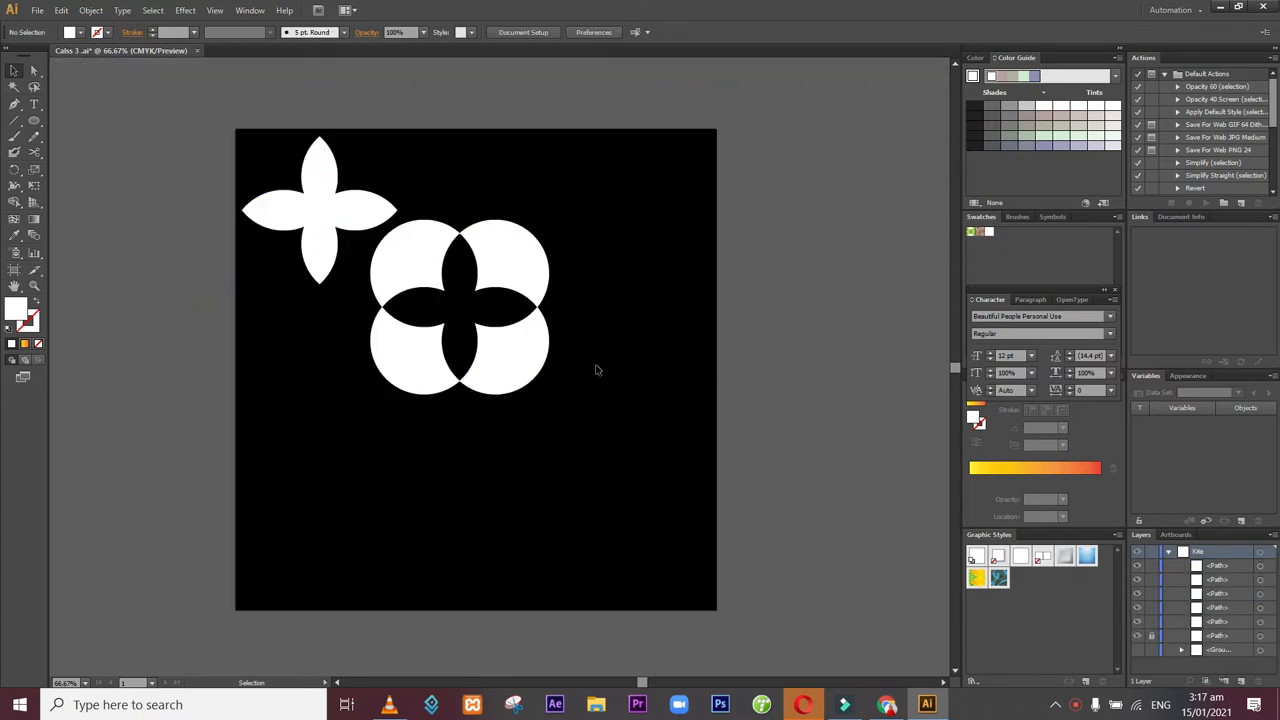
{"action": "left_click", "coordinate": [541, 362]}
{"action": "double_click", "coordinate": [509, 365]}
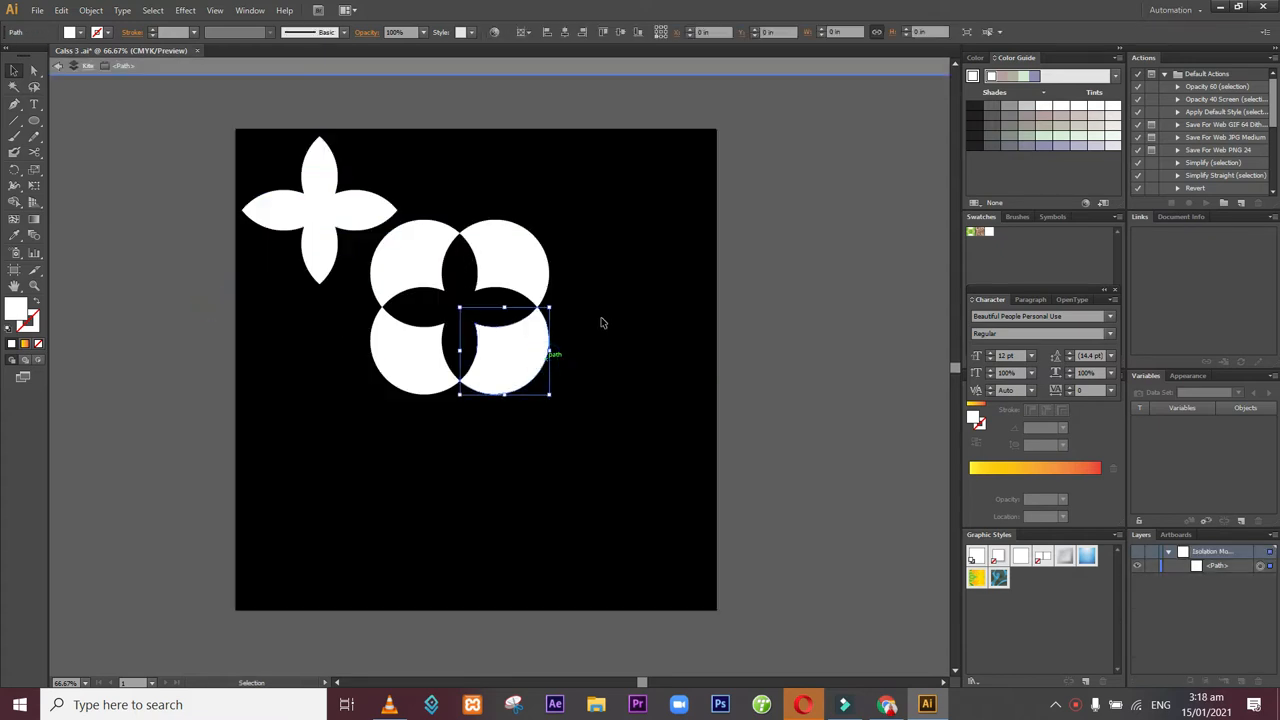
{"action": "left_click_drag", "start_coordinate": [600, 404], "coordinate": [382, 277]}
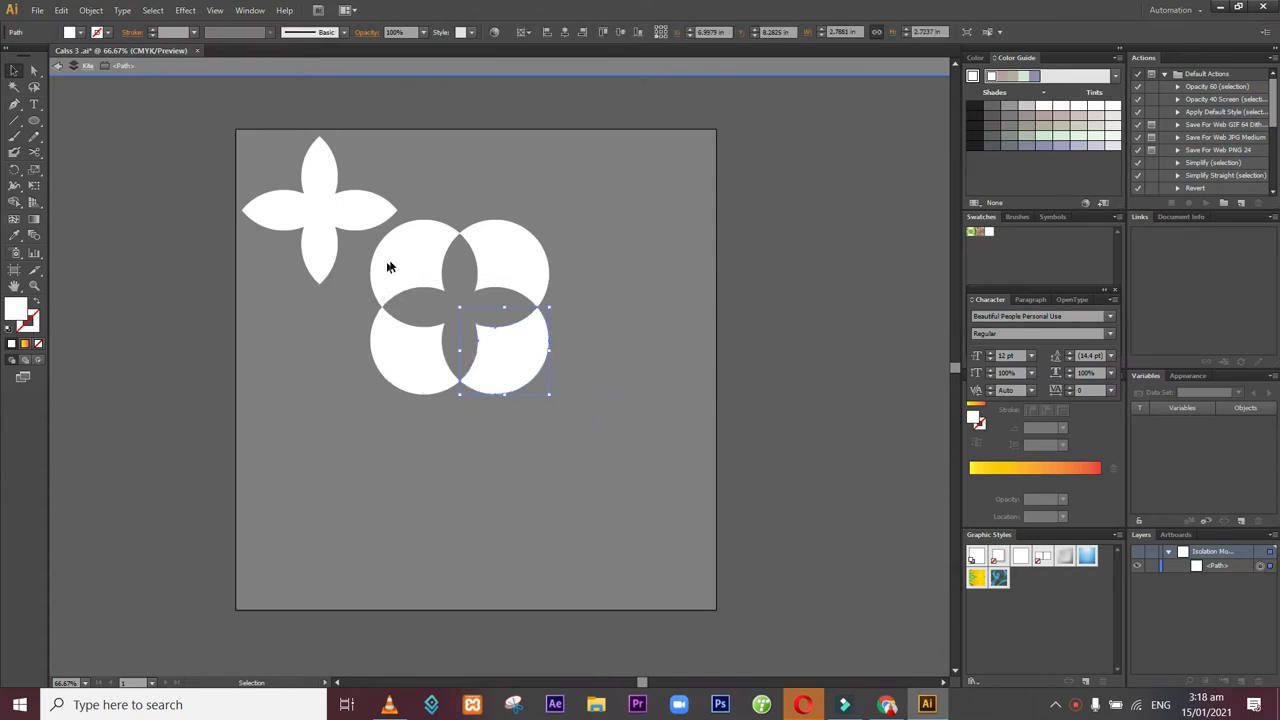
{"action": "left_click", "coordinate": [593, 323]}
{"action": "double_click", "coordinate": [440, 197]}
- Rotate the four remaining circle pieces about 45 degrees and scale them to about 4.48 in wide beside the four-petal shape
{"action": "left_click_drag", "start_coordinate": [488, 271], "coordinate": [576, 392]}
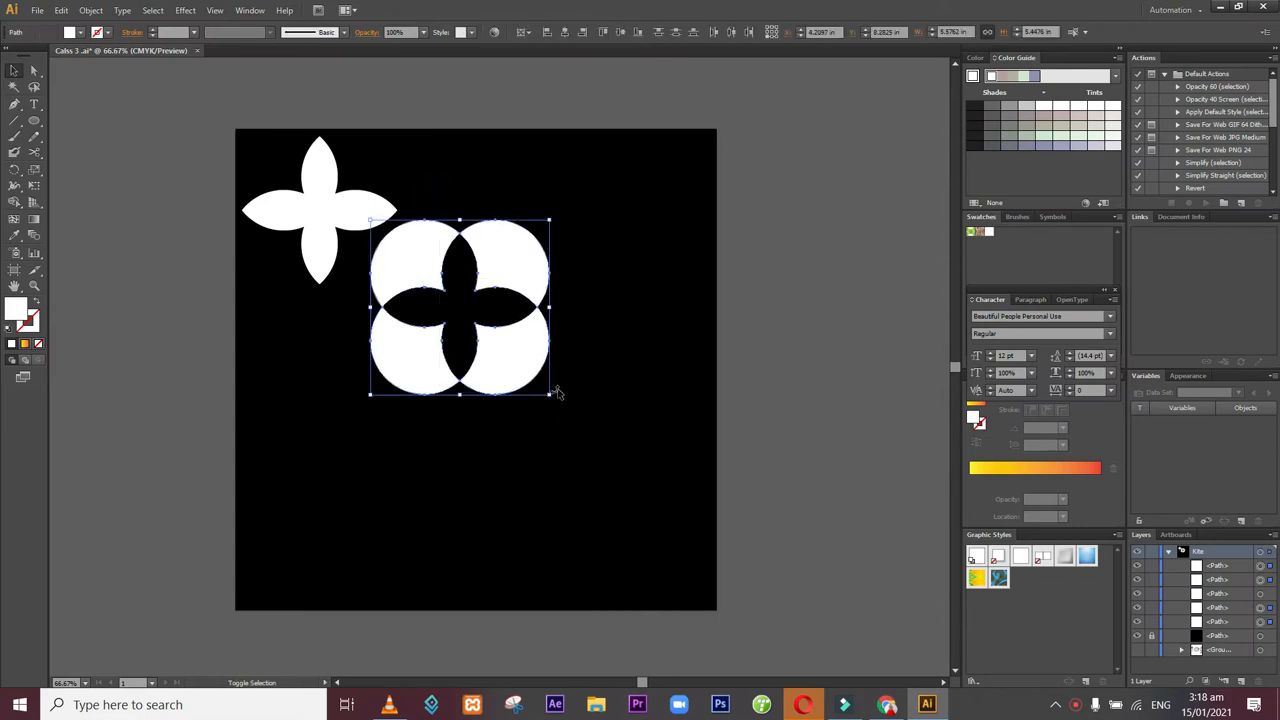
{"action": "left_click_drag", "start_coordinate": [556, 399], "coordinate": [570, 282]}
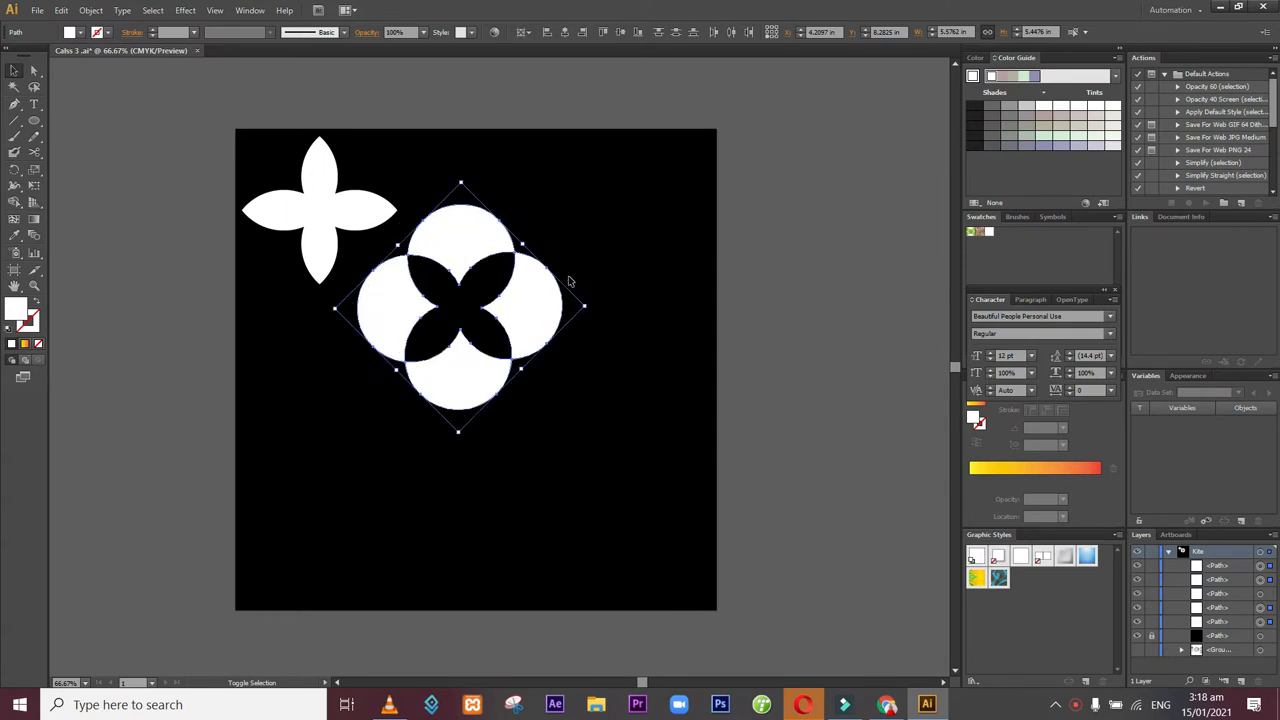
{"action": "left_click_drag", "start_coordinate": [522, 332], "coordinate": [615, 326]}
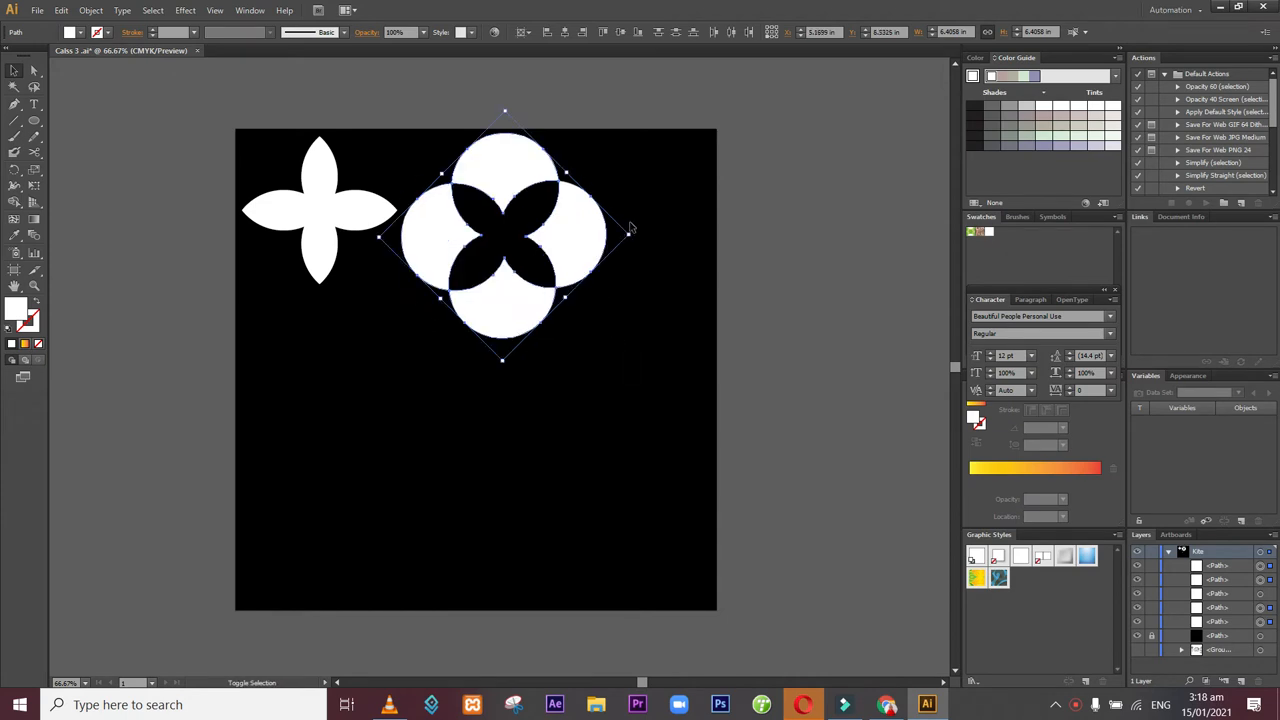
{"action": "left_click_drag", "start_coordinate": [630, 234], "coordinate": [546, 235]}
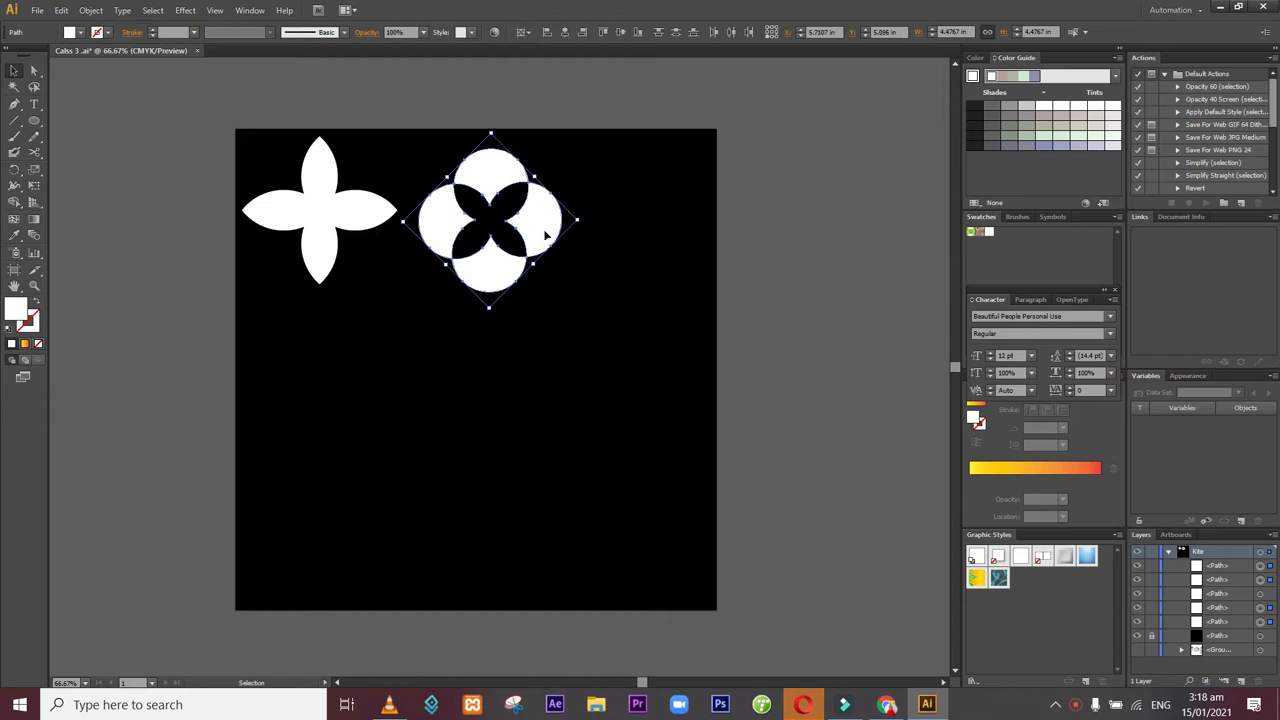
{"action": "left_click", "coordinate": [779, 304]}
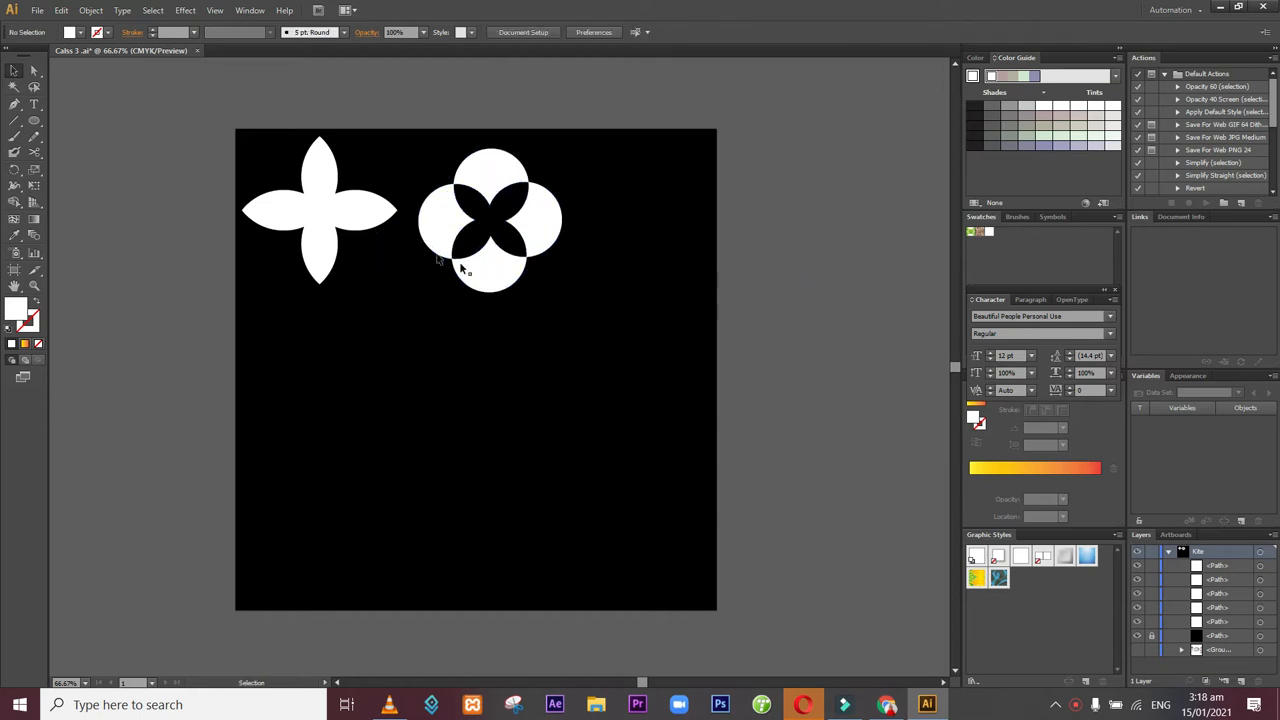
- Group the four rotated circle pieces into one object
{"action": "left_click_drag", "start_coordinate": [598, 326], "coordinate": [446, 155]}
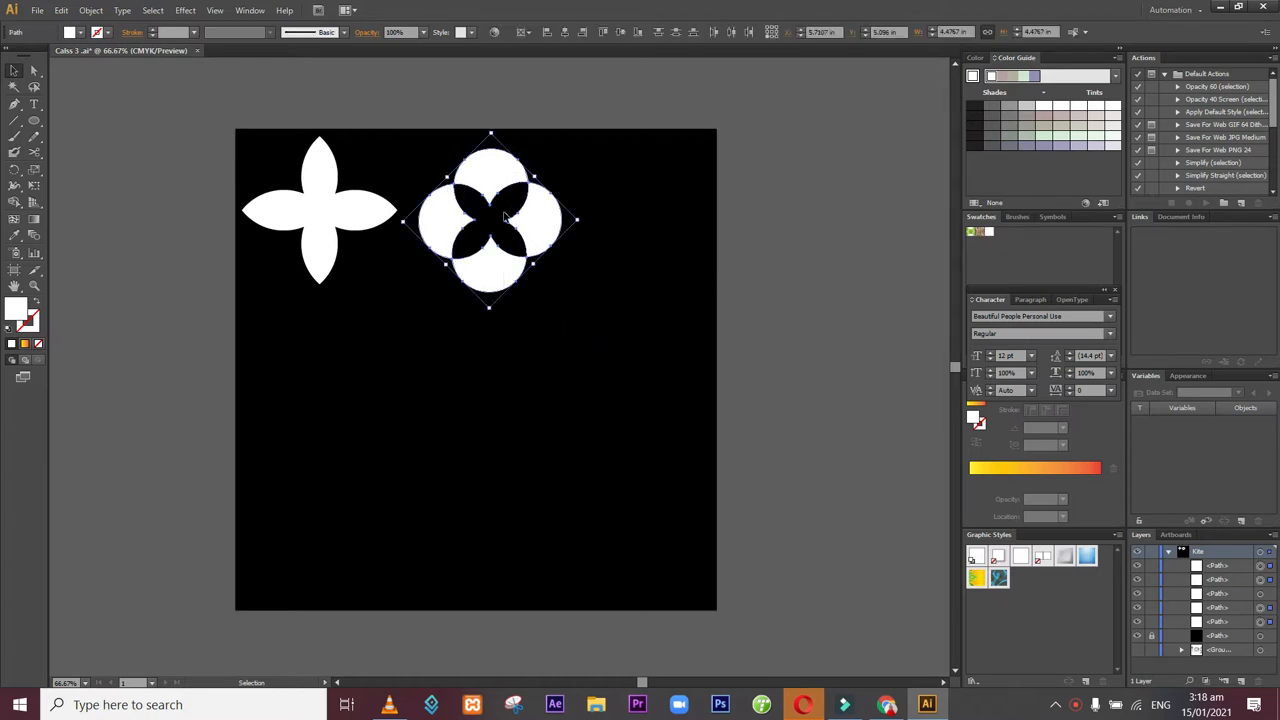
{"action": "key", "text": "ctrl+g"}
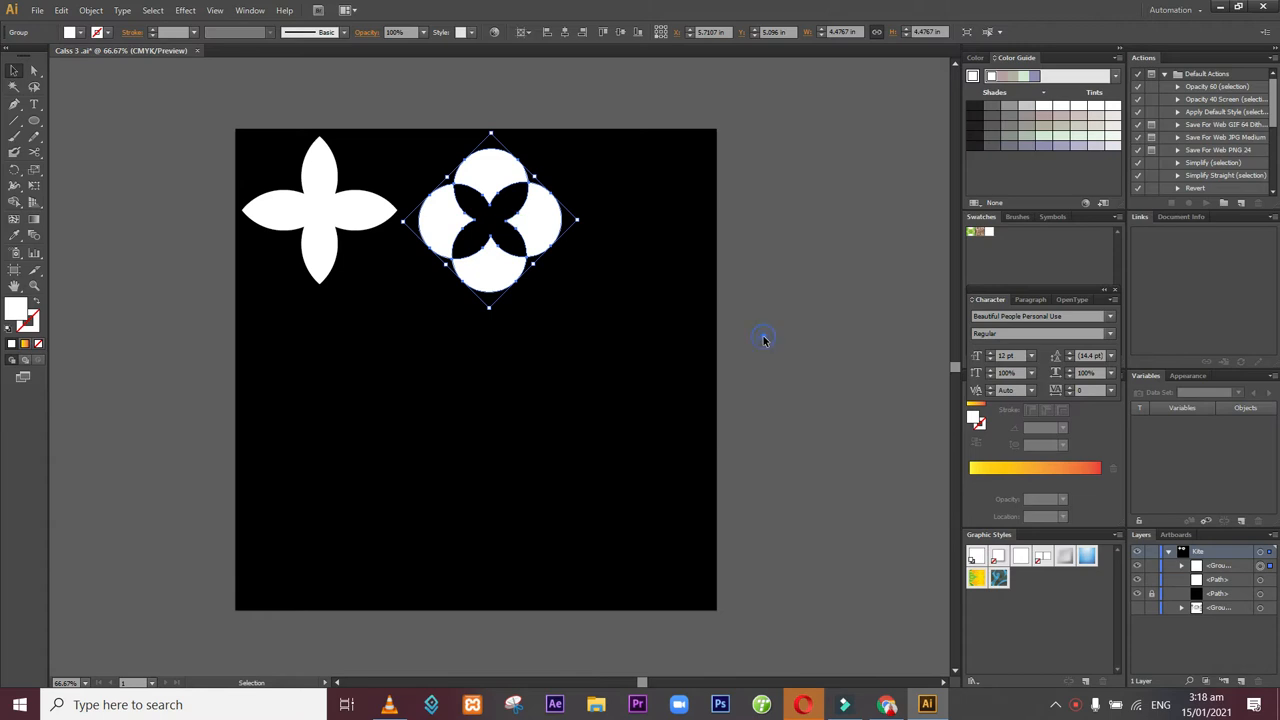
{"action": "left_click", "coordinate": [763, 340]}
{"action": "left_click", "coordinate": [326, 214]}
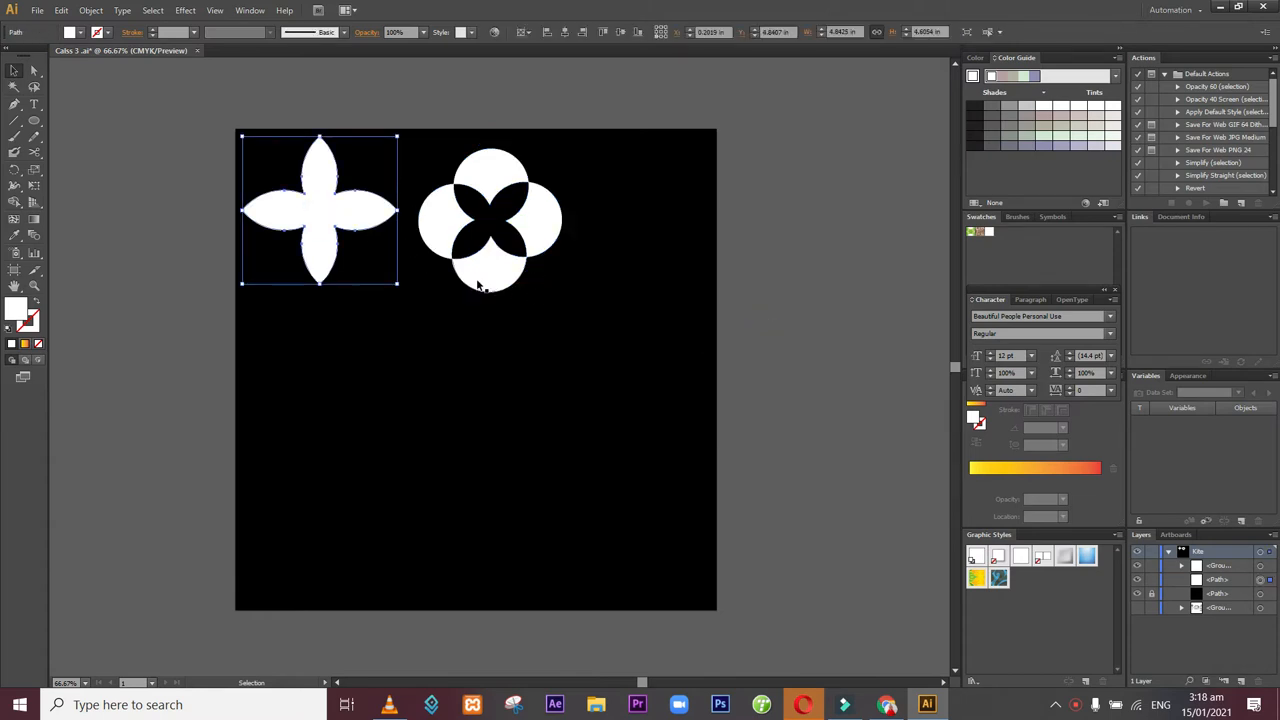
{"action": "left_click", "coordinate": [477, 278]}
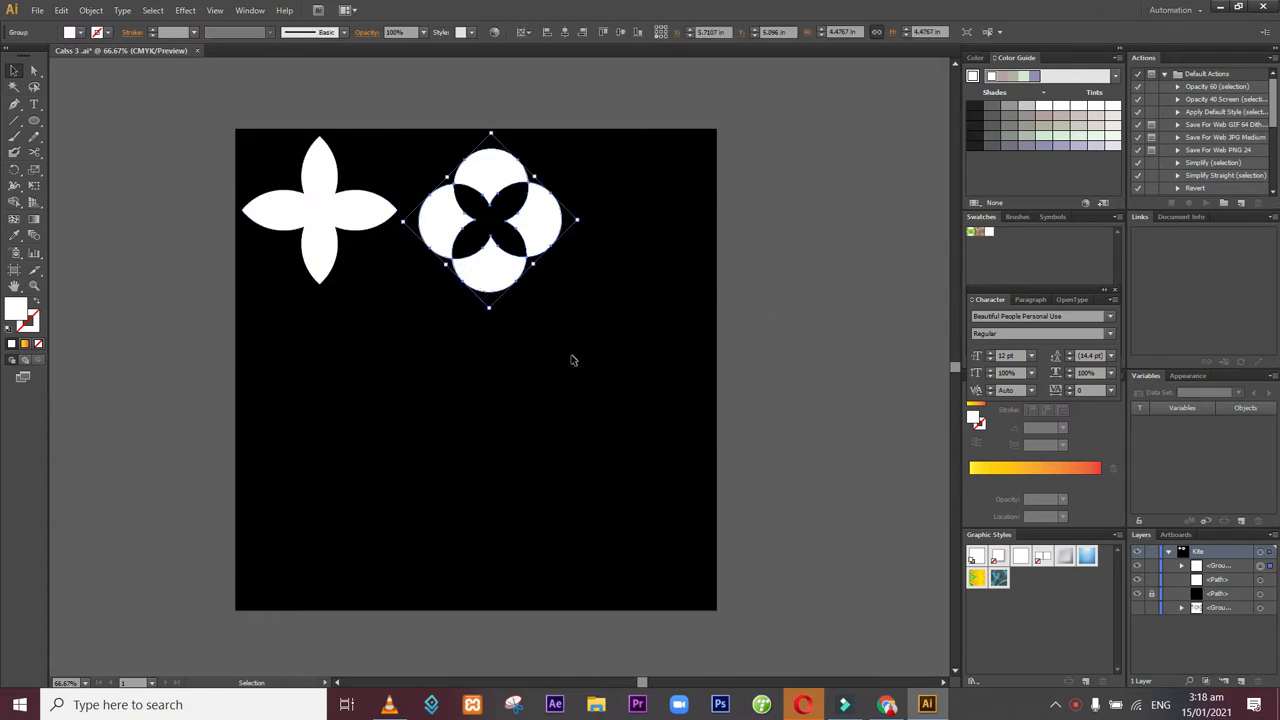
{"action": "left_click", "coordinate": [570, 357]}
{"action": "left_click", "coordinate": [175, 341]}
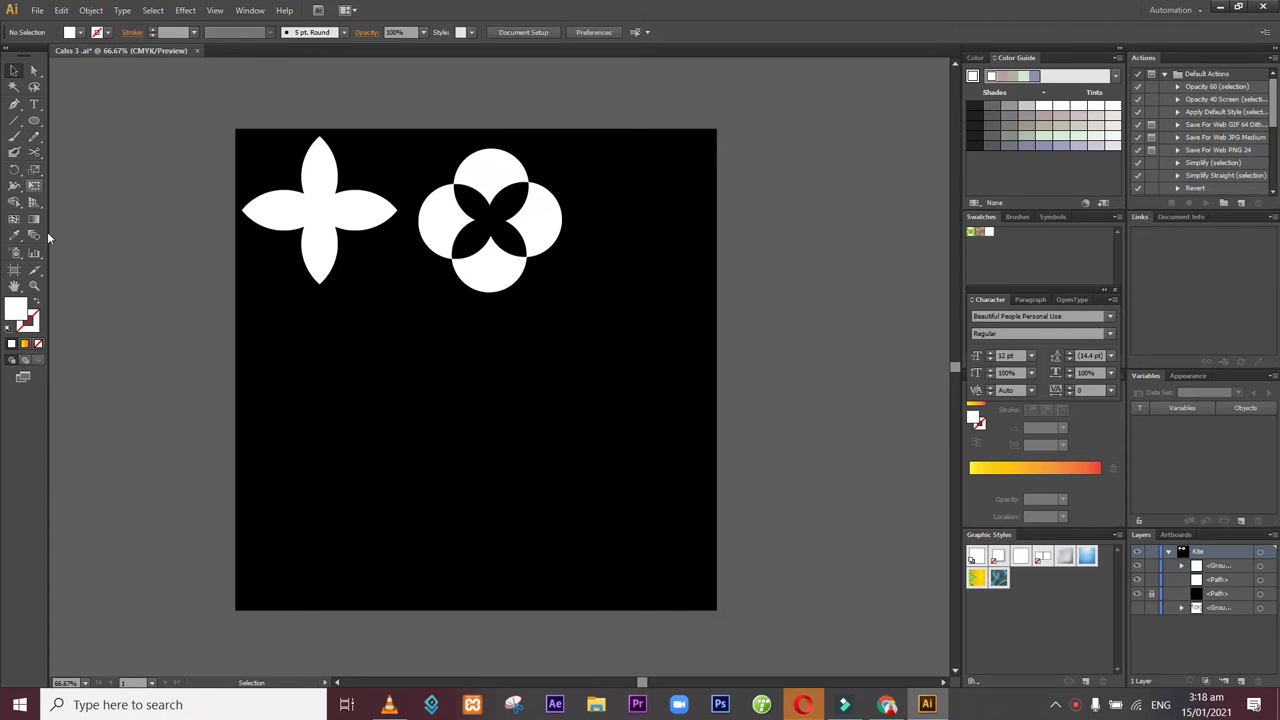
- Draw a white circle about 2.71 in across in the empty area below the two flower shapes
{"action": "left_click", "coordinate": [34, 120]}
{"action": "left_click_drag", "start_coordinate": [357, 393], "coordinate": [443, 479]}
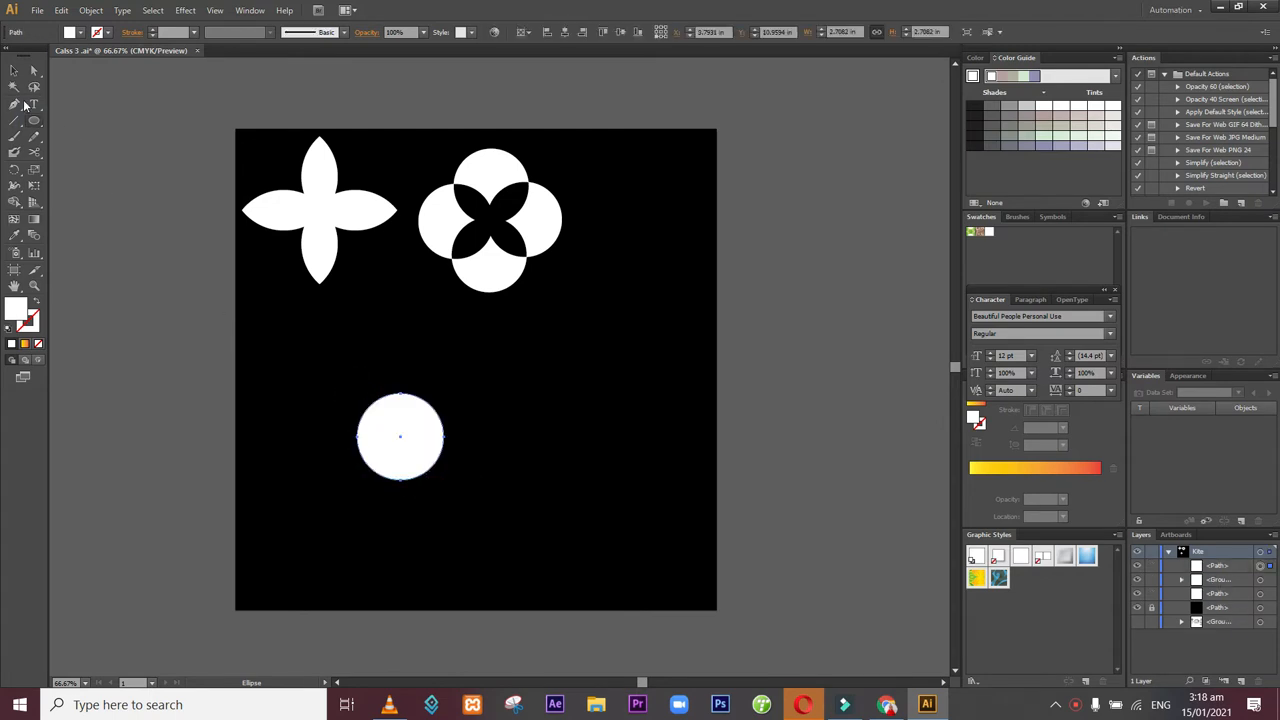
{"action": "left_click", "coordinate": [14, 70]}
- Draw a small circle about 1.19 in across overlapping the upper-left edge of the new circle
{"action": "left_click", "coordinate": [34, 120]}
{"action": "left_click_drag", "start_coordinate": [363, 374], "coordinate": [390, 413]}
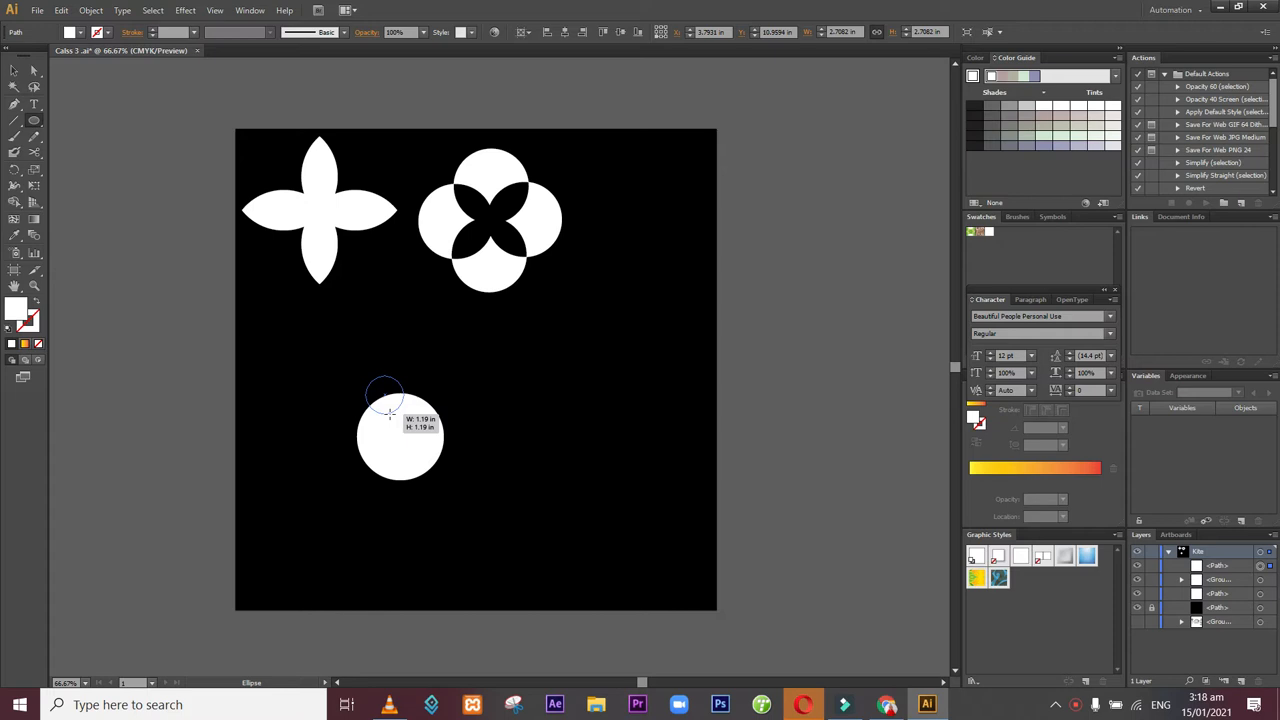
{"action": "left_click_drag", "start_coordinate": [390, 413], "coordinate": [391, 414]}
- Position the small circle as the left ear and place a duplicate on the large circle's upper-right edge as the right ear
{"action": "left_click", "coordinate": [12, 72]}
{"action": "left_click_drag", "start_coordinate": [395, 395], "coordinate": [429, 400]}
{"action": "key", "text": "a"}
{"action": "key", "text": "v"}
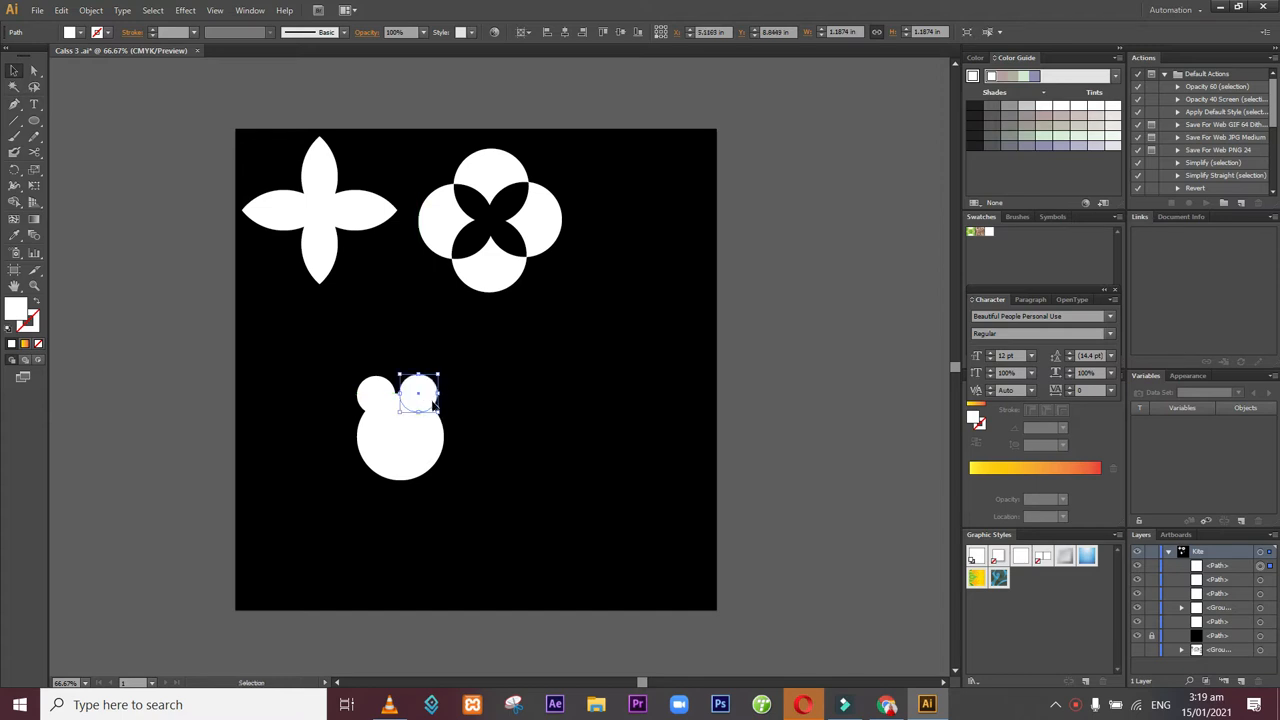
{"action": "left_click", "coordinate": [486, 431]}
{"action": "left_click_drag", "start_coordinate": [475, 484], "coordinate": [344, 374]}
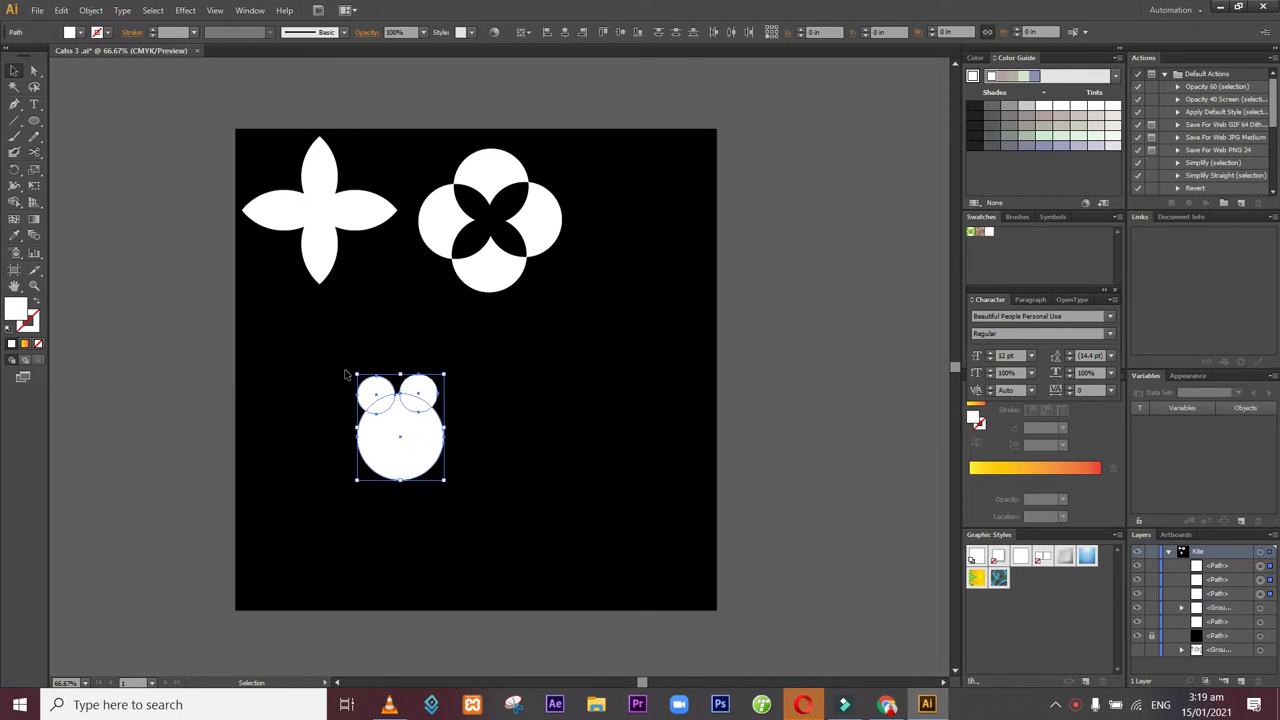
{"action": "left_click", "coordinate": [487, 437]}
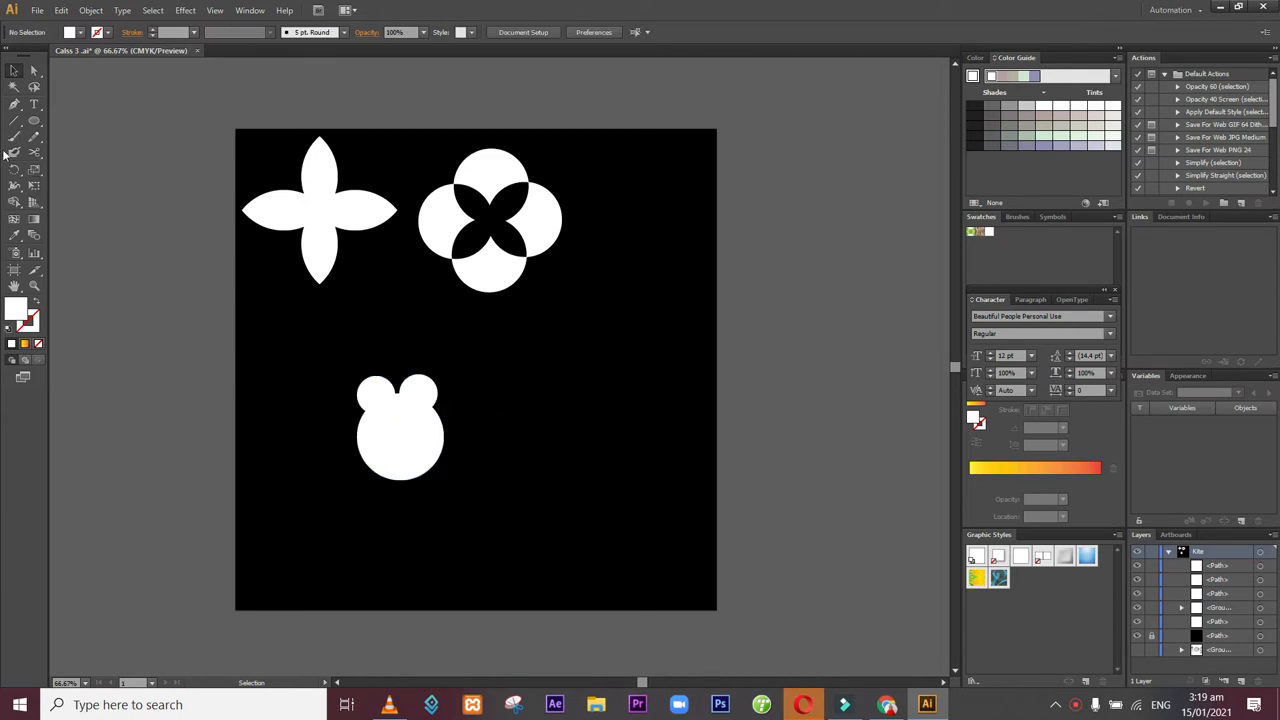
- Merge the two ear circles and the large head circle into one shape with the Shape Builder tool
{"action": "left_click_drag", "start_coordinate": [338, 355], "coordinate": [471, 520]}
{"action": "left_click", "coordinate": [14, 201]}
{"action": "mouse_move", "coordinate": [372, 383]}
{"action": "left_mouse_down"}
{"action": "mouse_move", "coordinate": [423, 449]}
{"action": "mouse_move", "coordinate": [420, 395]}
{"action": "left_mouse_up"}
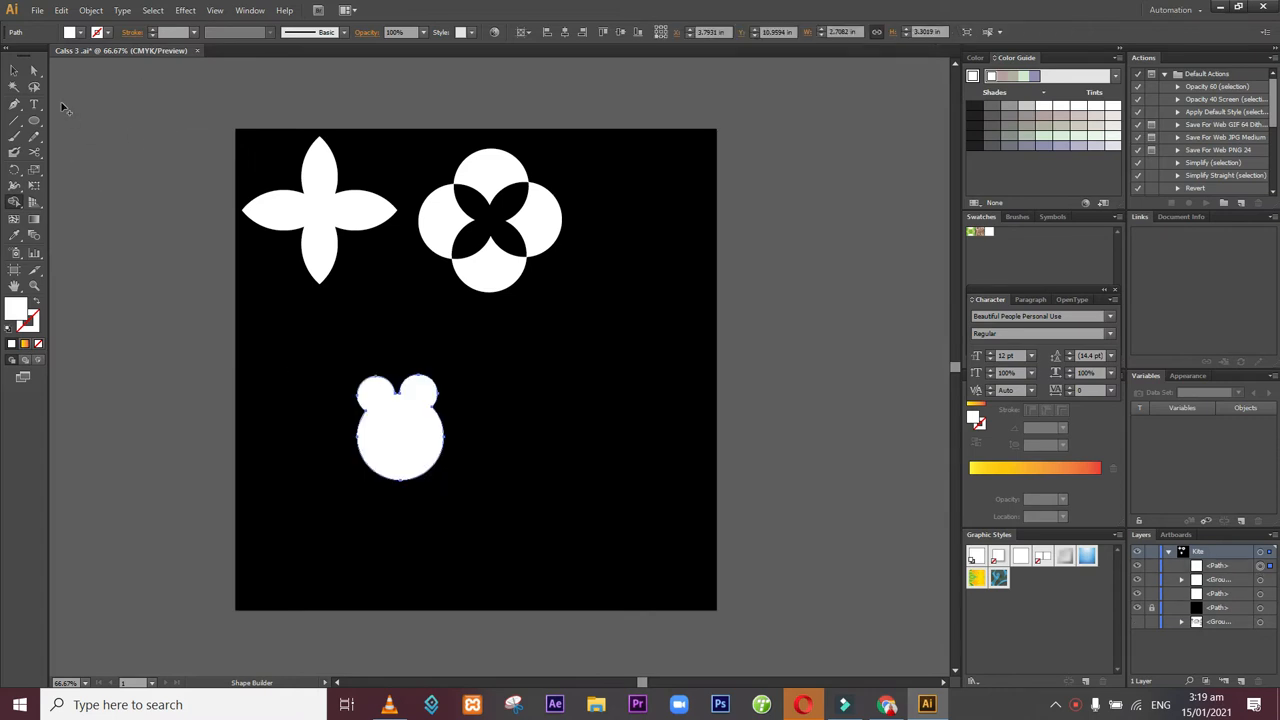
{"action": "left_click", "coordinate": [14, 72]}
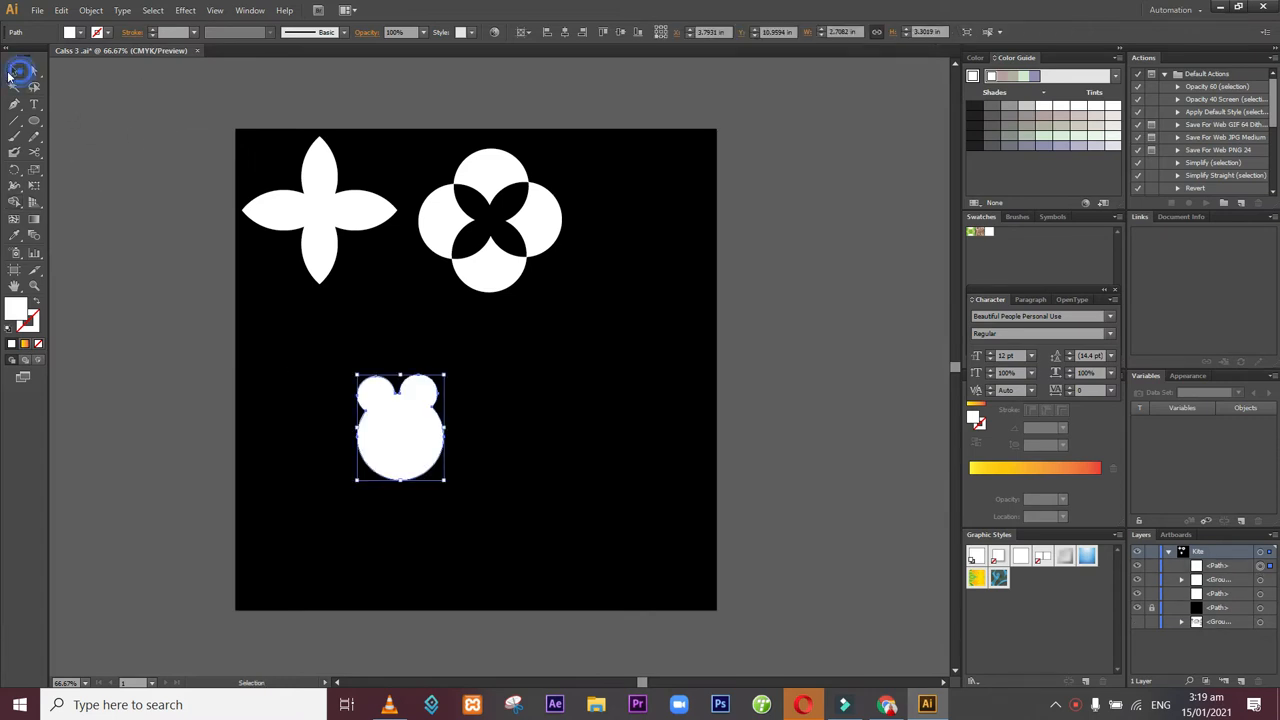
- Draw a narrow vertical ellipse about 0.35 by 0.65 in on the left half of the head
{"action": "left_click", "coordinate": [34, 120]}
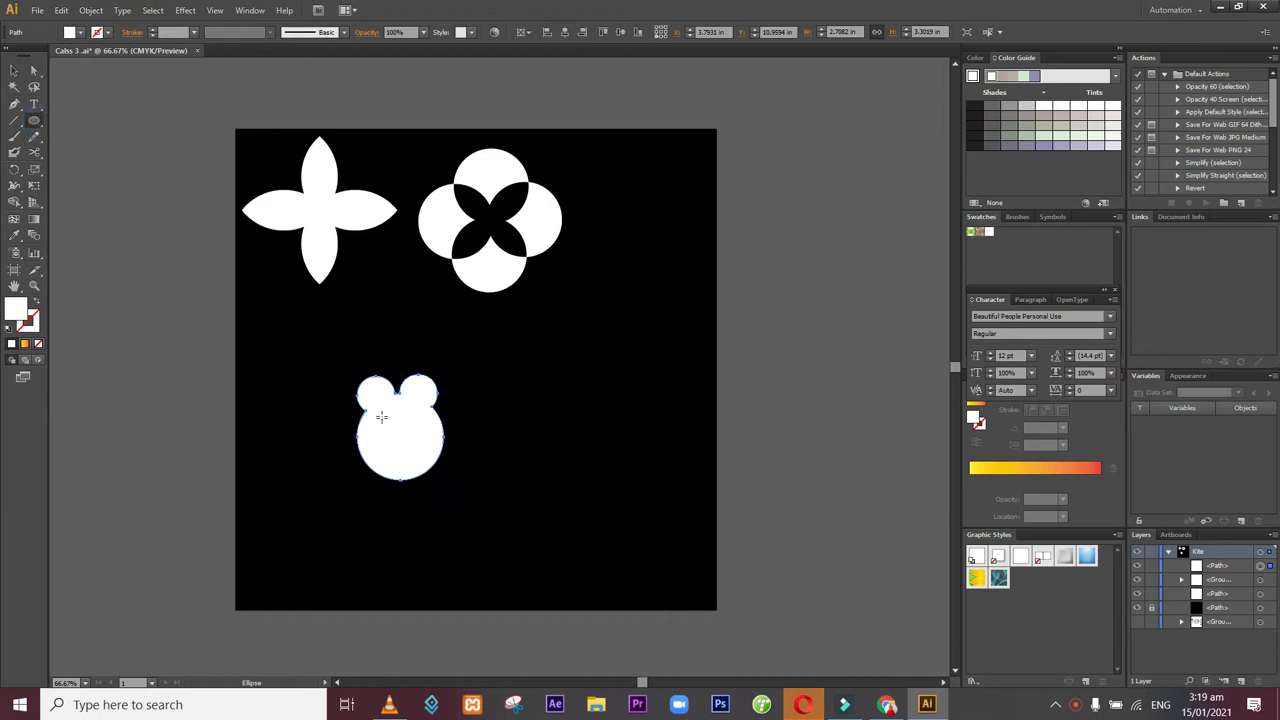
{"action": "left_click_drag", "start_coordinate": [379, 410], "coordinate": [391, 430]}
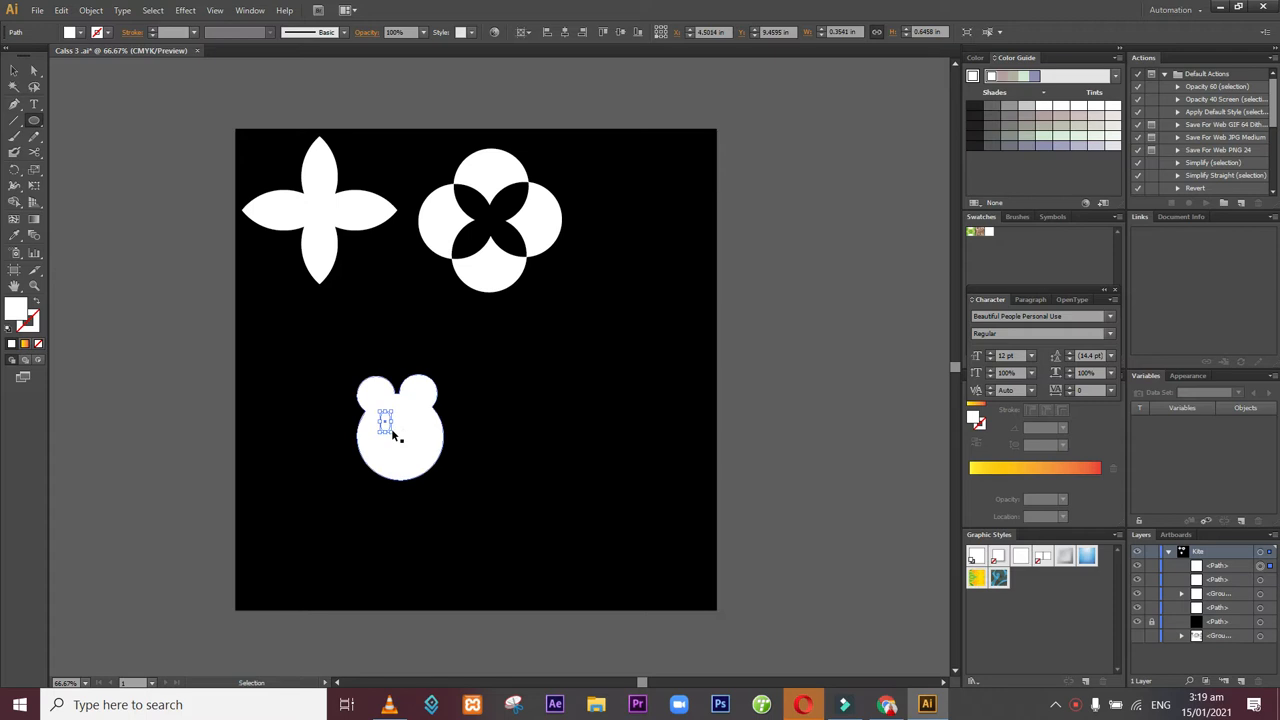
{"action": "key", "text": "ctrl+="}
{"action": "key", "text": "ctrl+="}
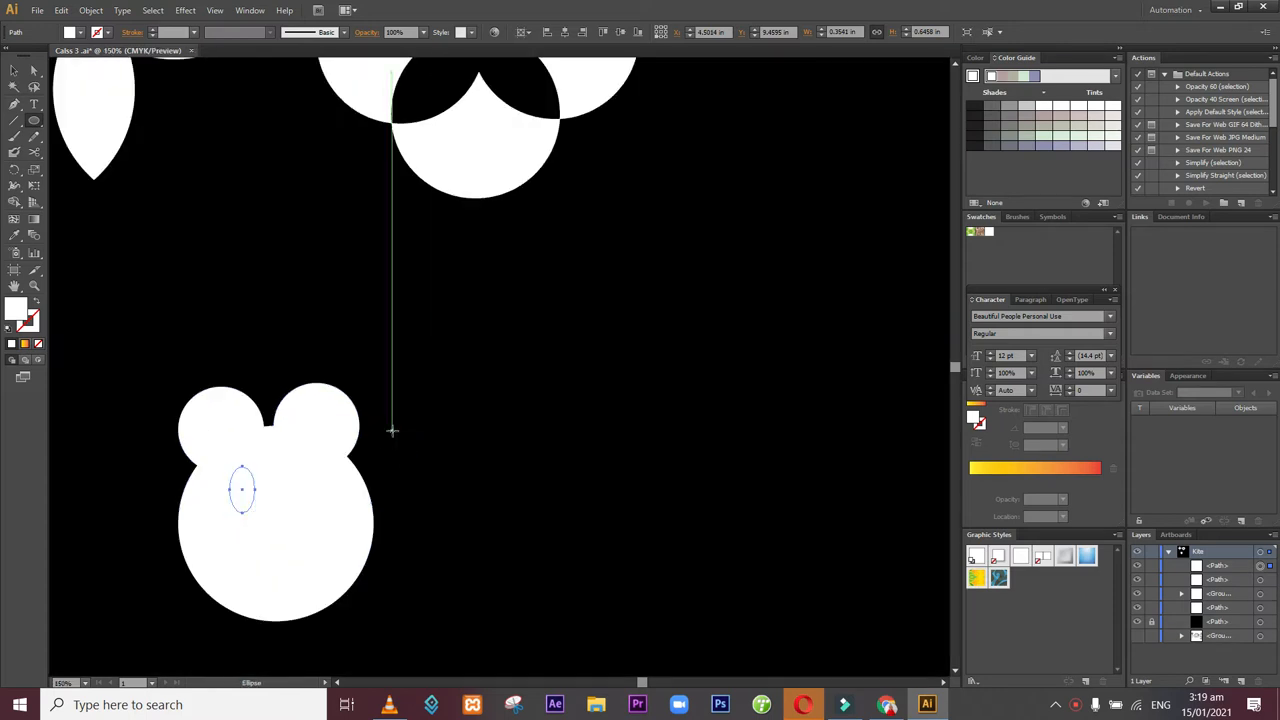
- Fill the narrow ellipse on the head with the dark gray swatch C=0 M=0 Y=0 K=90
{"action": "left_click", "coordinate": [13, 71]}
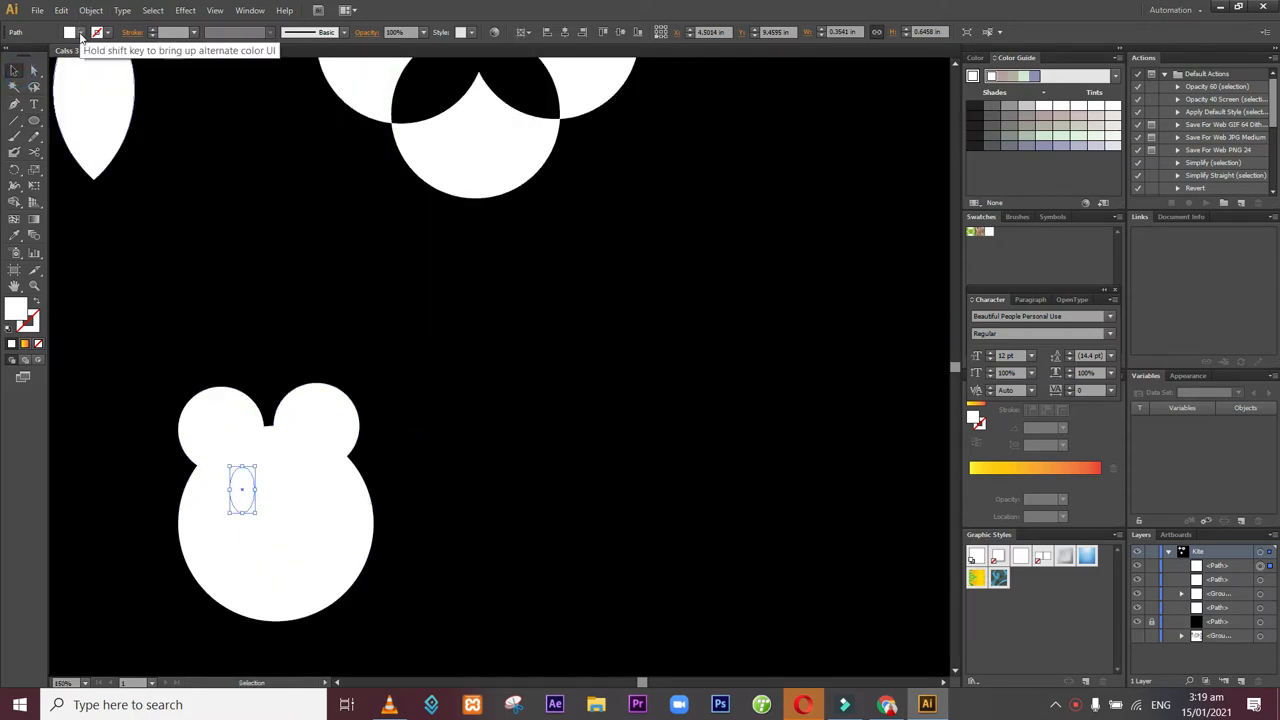
{"action": "left_click", "coordinate": [80, 32]}
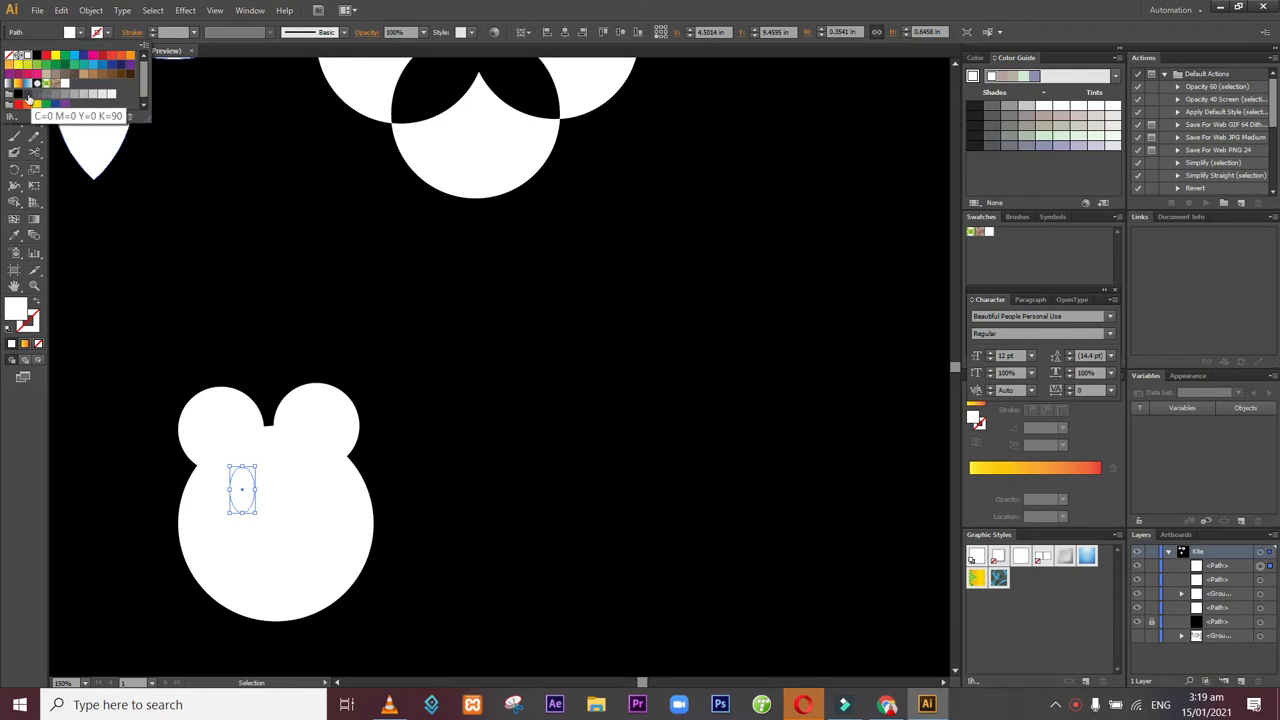
{"action": "left_click", "coordinate": [28, 94]}
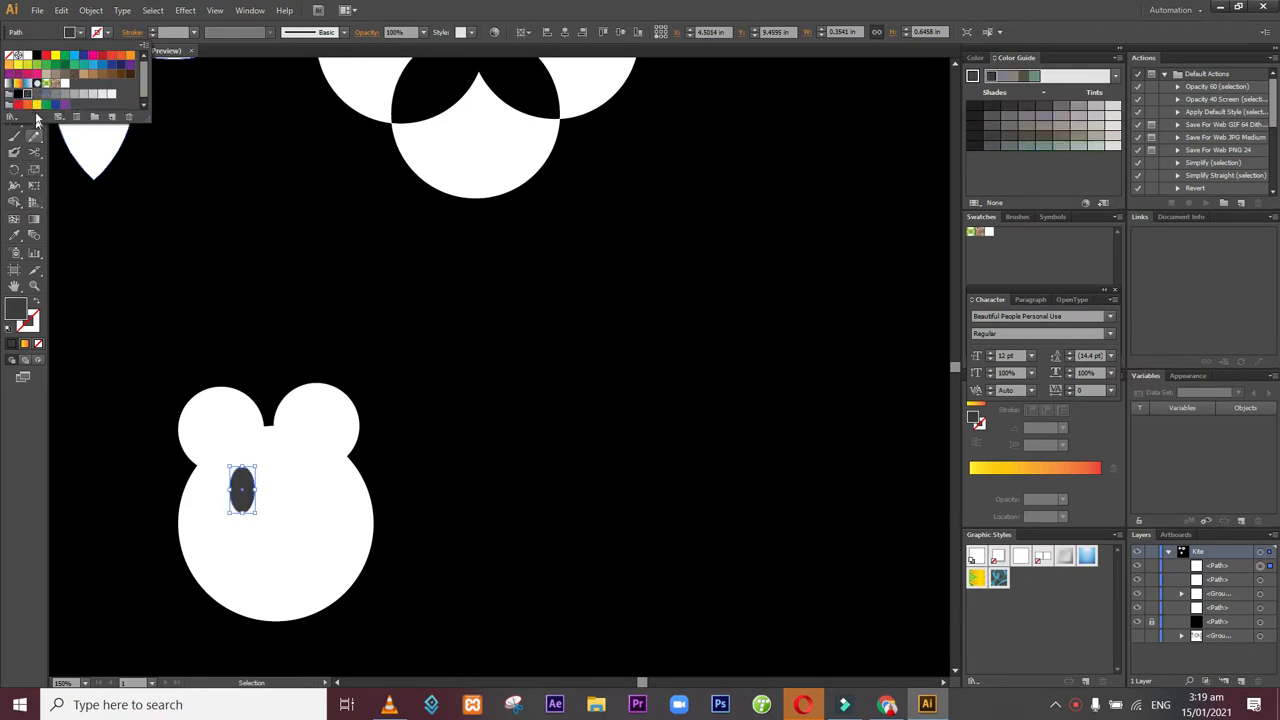
{"action": "left_click", "coordinate": [56, 32]}
{"action": "key", "text": "a"}
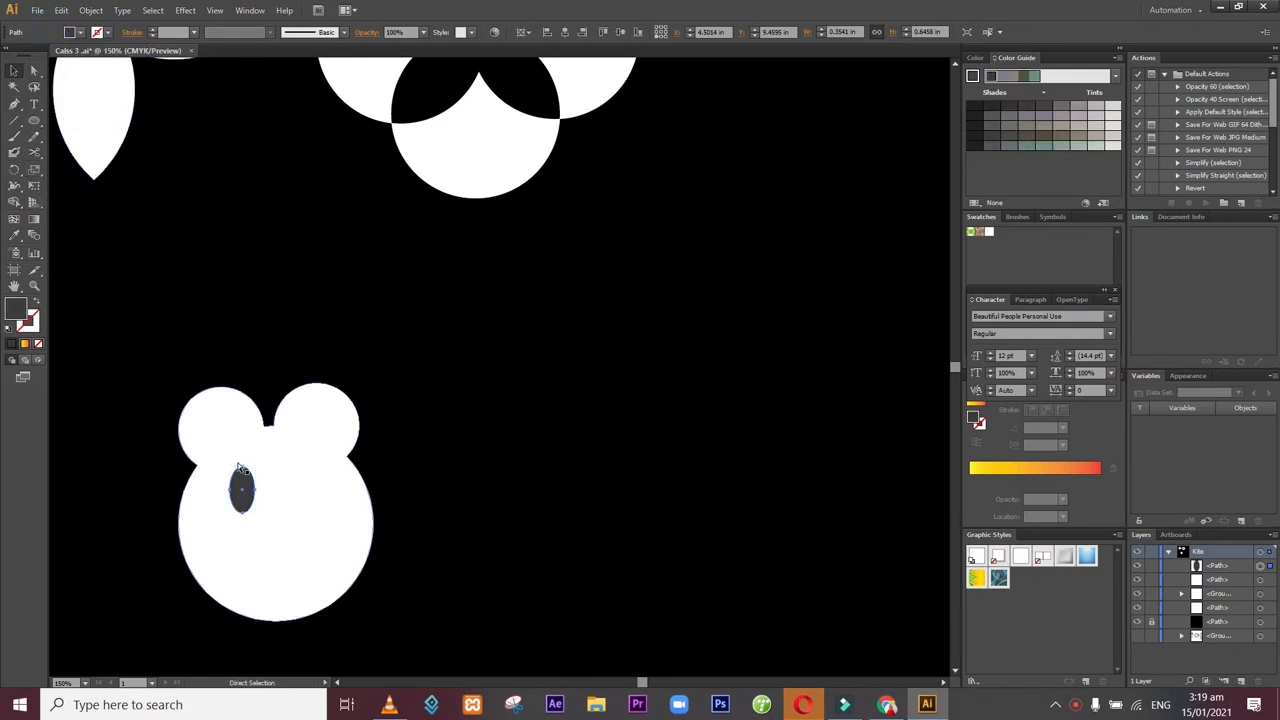
- Duplicate the eye ellipse, reduce the copy to about 0.22 by 0.40 in, and place it at the eye's lower-right edge
{"action": "key", "text": "ctrl+c"}
{"action": "key", "text": "ctrl+v"}
{"action": "left_click_drag", "start_coordinate": [507, 371], "coordinate": [249, 500]}
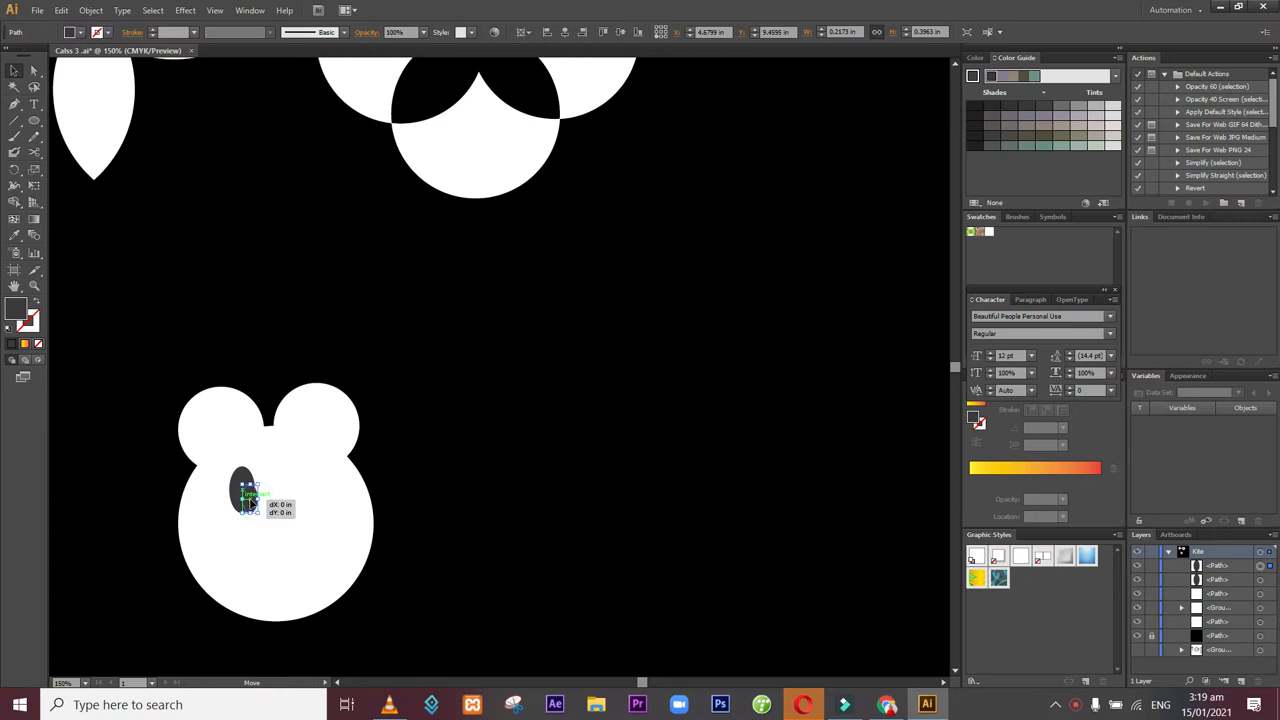
- Fill the smaller ellipse with a lighter gray swatch than the eye ellipse
{"action": "left_click", "coordinate": [80, 32]}
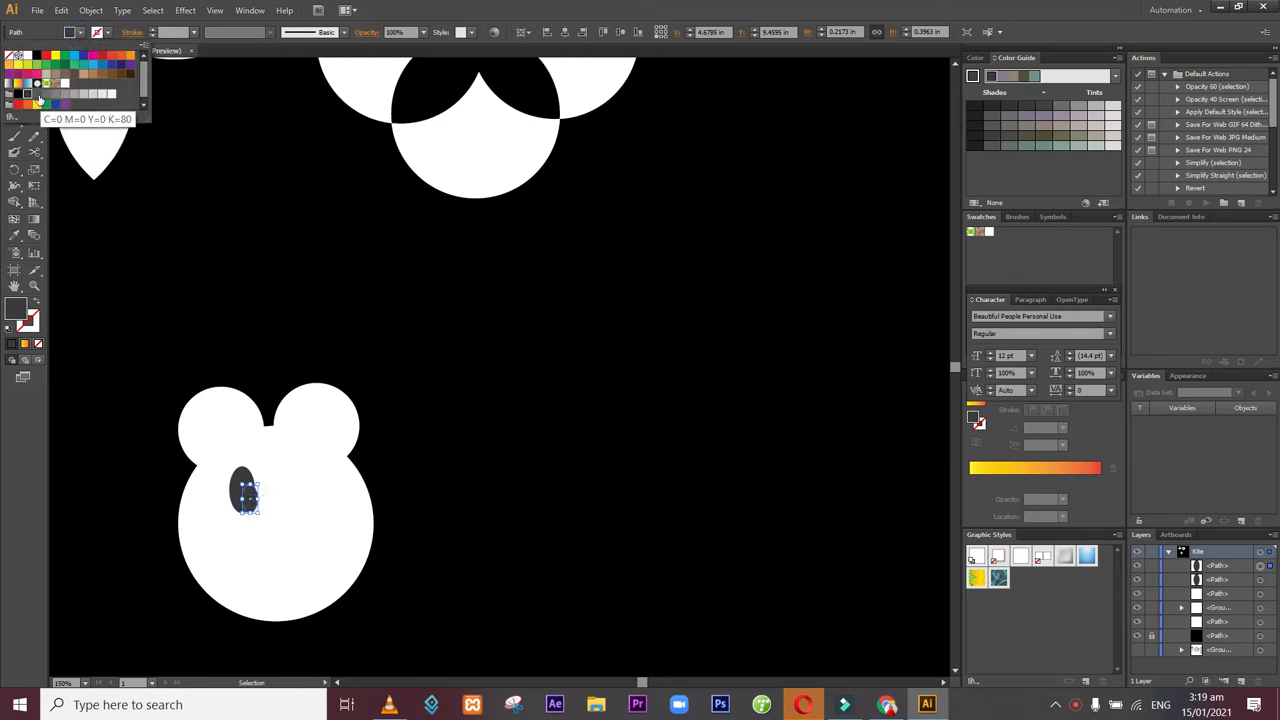
{"action": "left_click", "coordinate": [37, 94]}
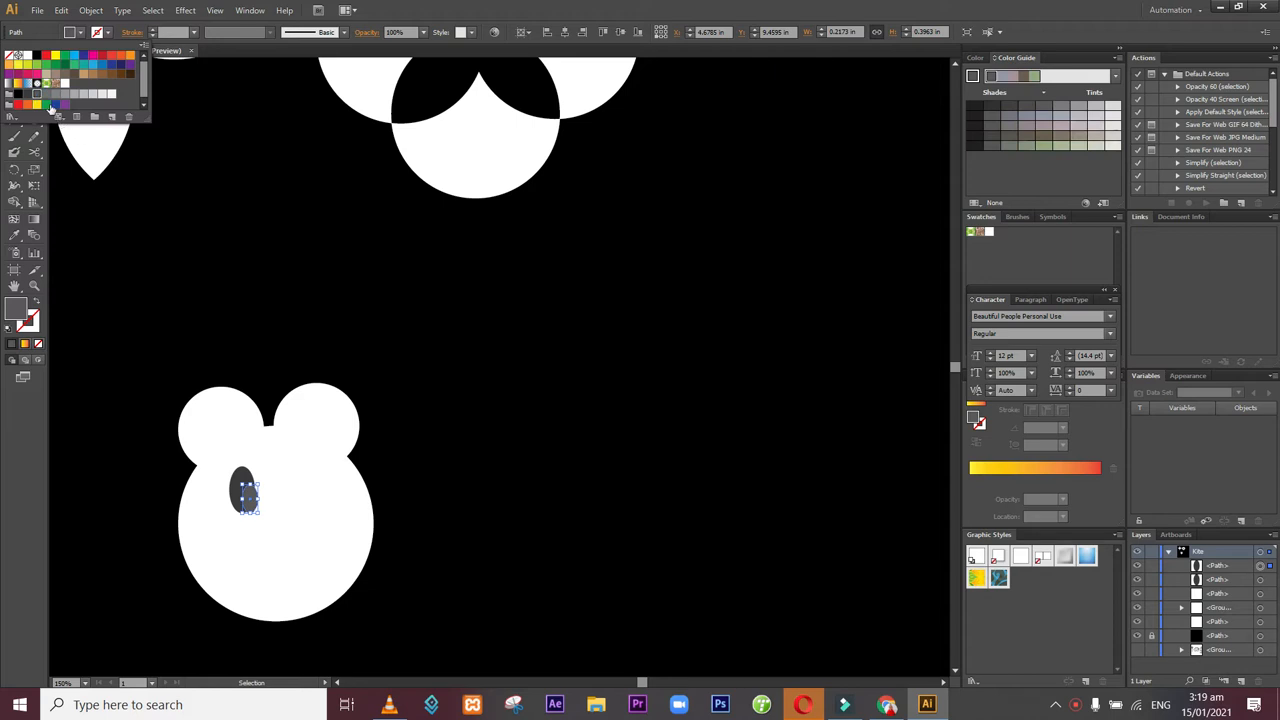
{"action": "left_click", "coordinate": [44, 95]}
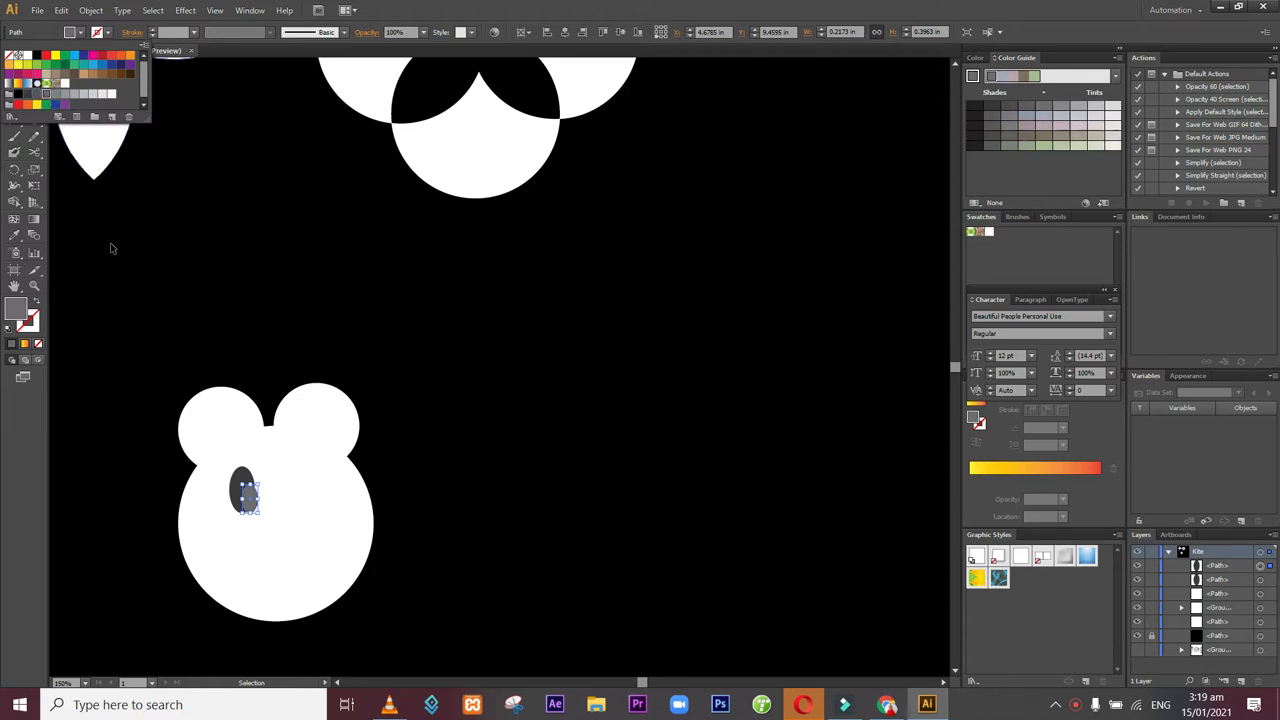
- Nudge the smaller ellipse slightly up and left so it sits inside the larger eye ellipse
{"action": "left_click", "coordinate": [252, 507]}
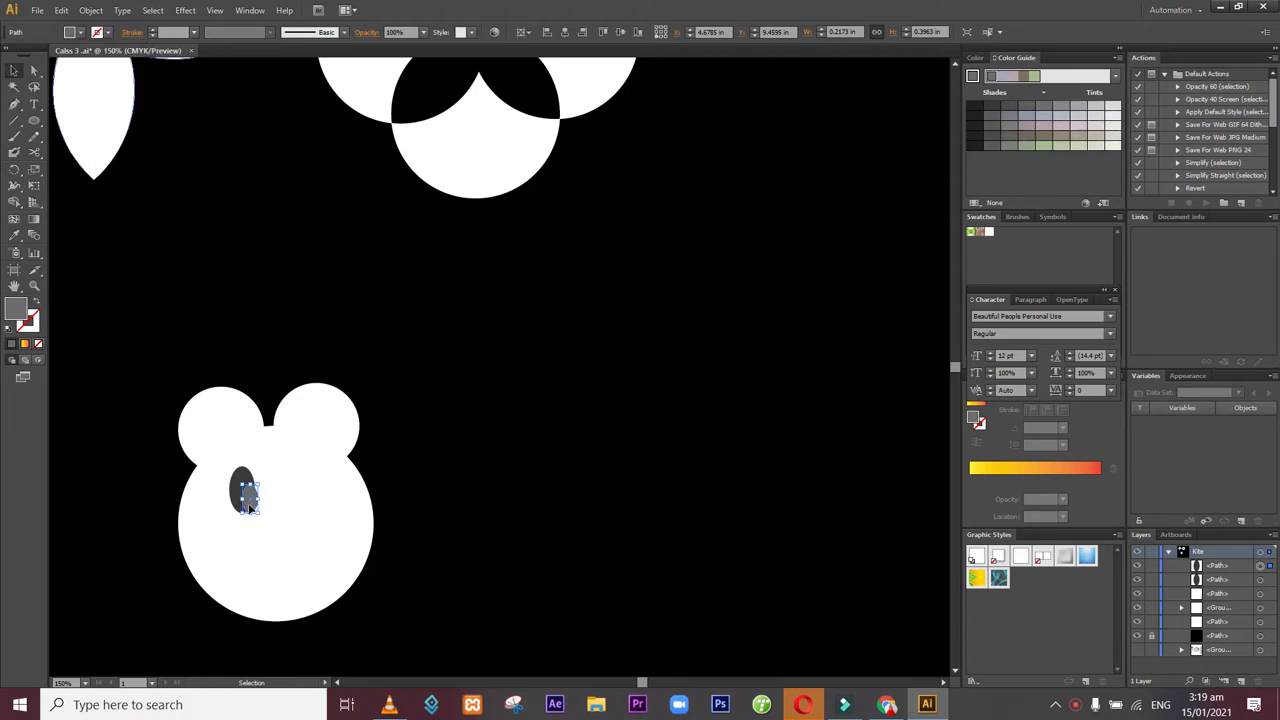
{"action": "left_click_drag", "start_coordinate": [252, 507], "coordinate": [247, 506]}
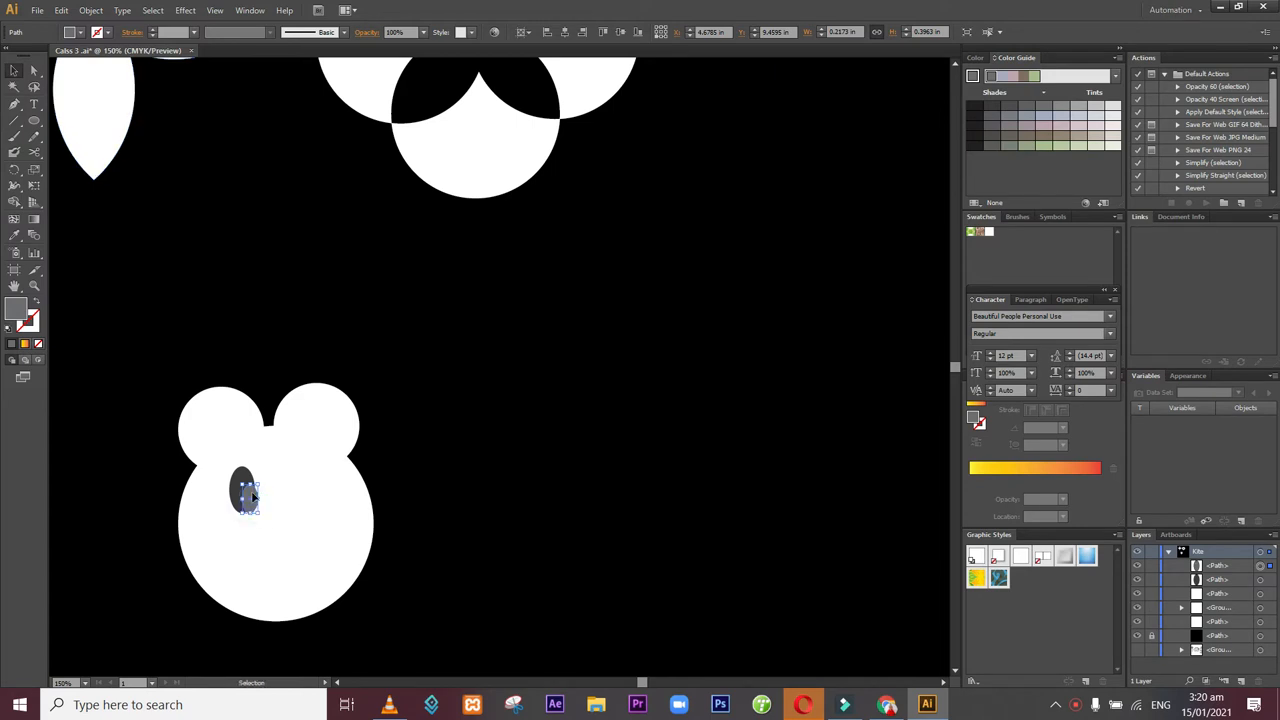
{"action": "left_click", "coordinate": [304, 464]}
{"action": "left_click_drag", "start_coordinate": [253, 508], "coordinate": [249, 505]}
{"action": "left_click", "coordinate": [307, 491]}
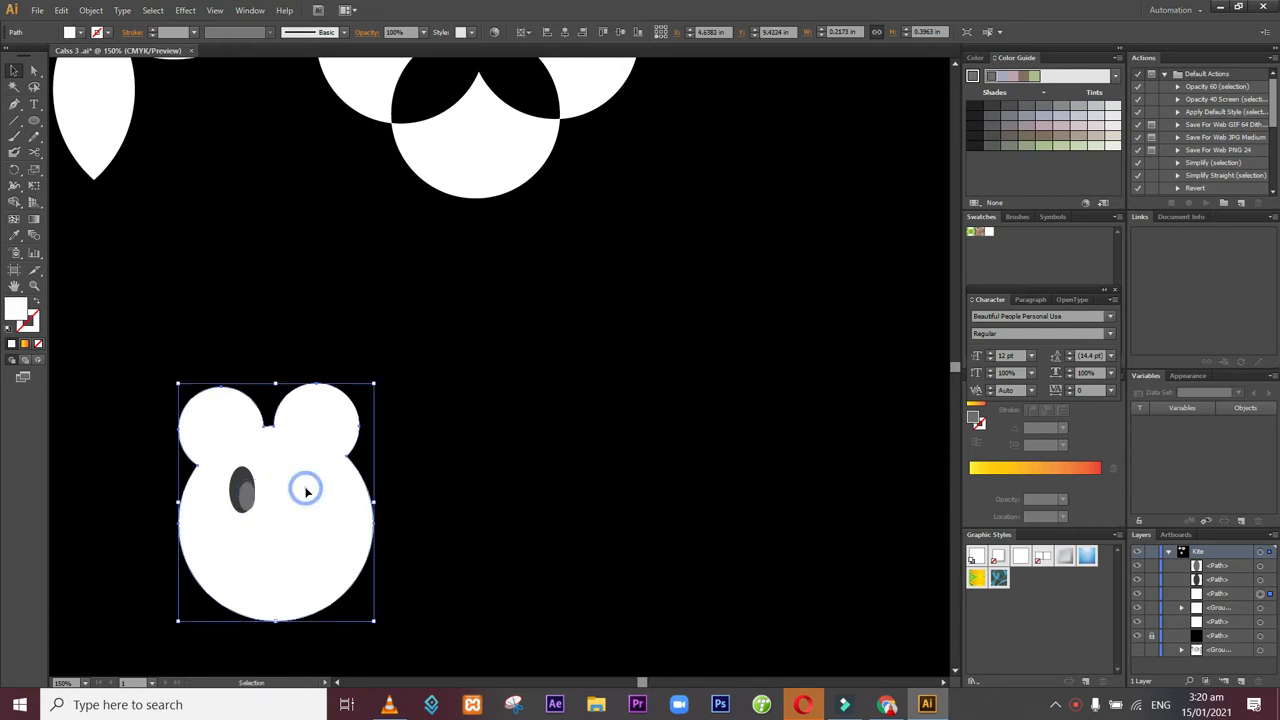
- Fill the small inner ellipse with the K=90 dark gray swatch and the larger eye ellipse with a lighter gray
{"action": "left_click", "coordinate": [247, 492]}
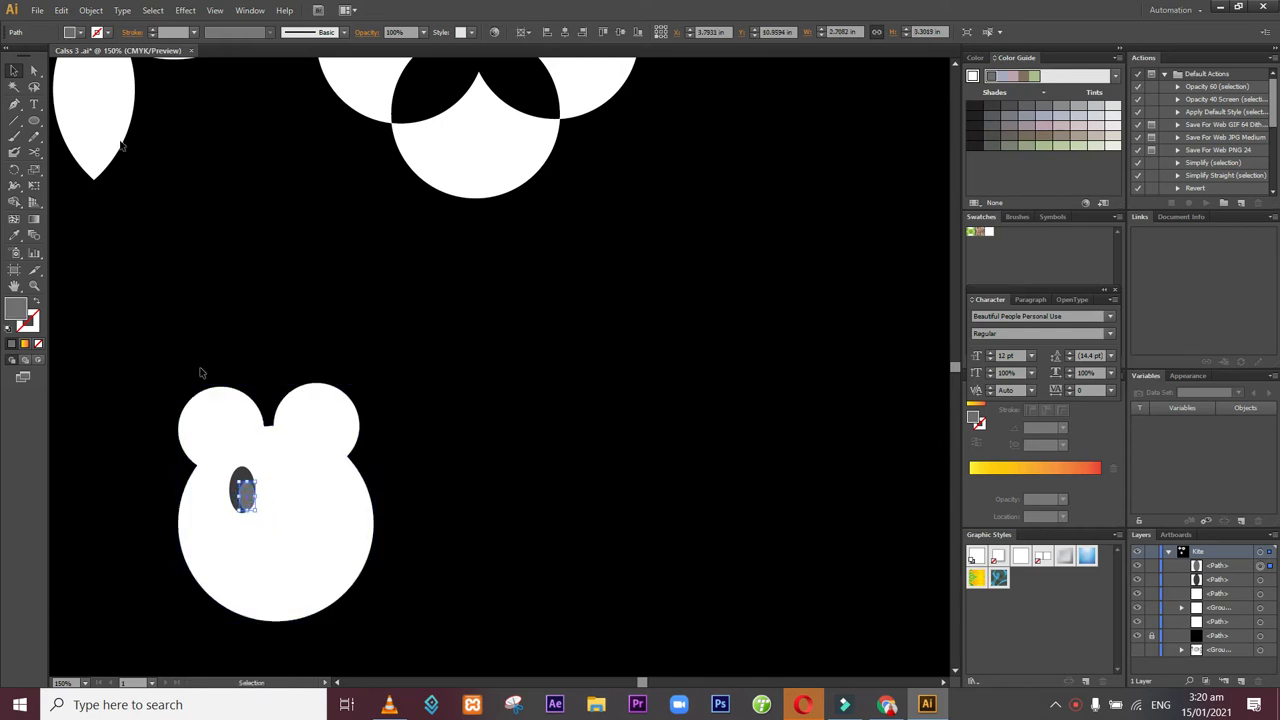
{"action": "left_click", "coordinate": [81, 33]}
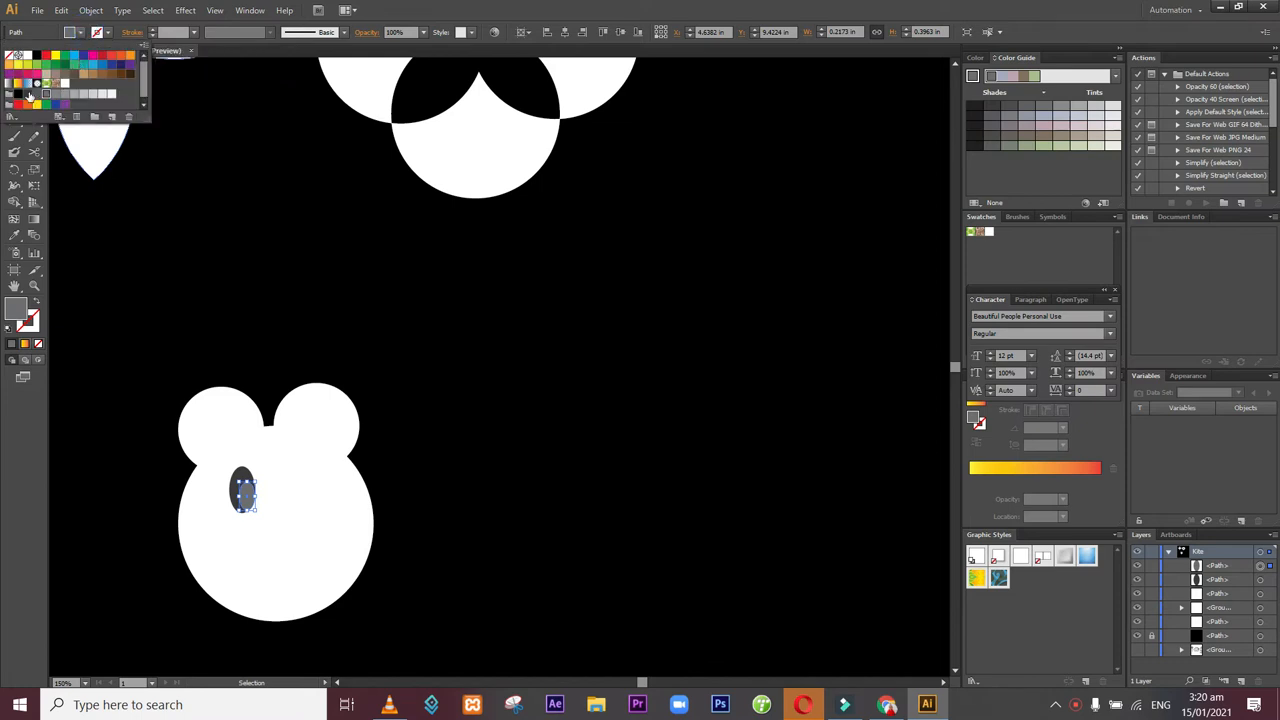
{"action": "left_click", "coordinate": [27, 95]}
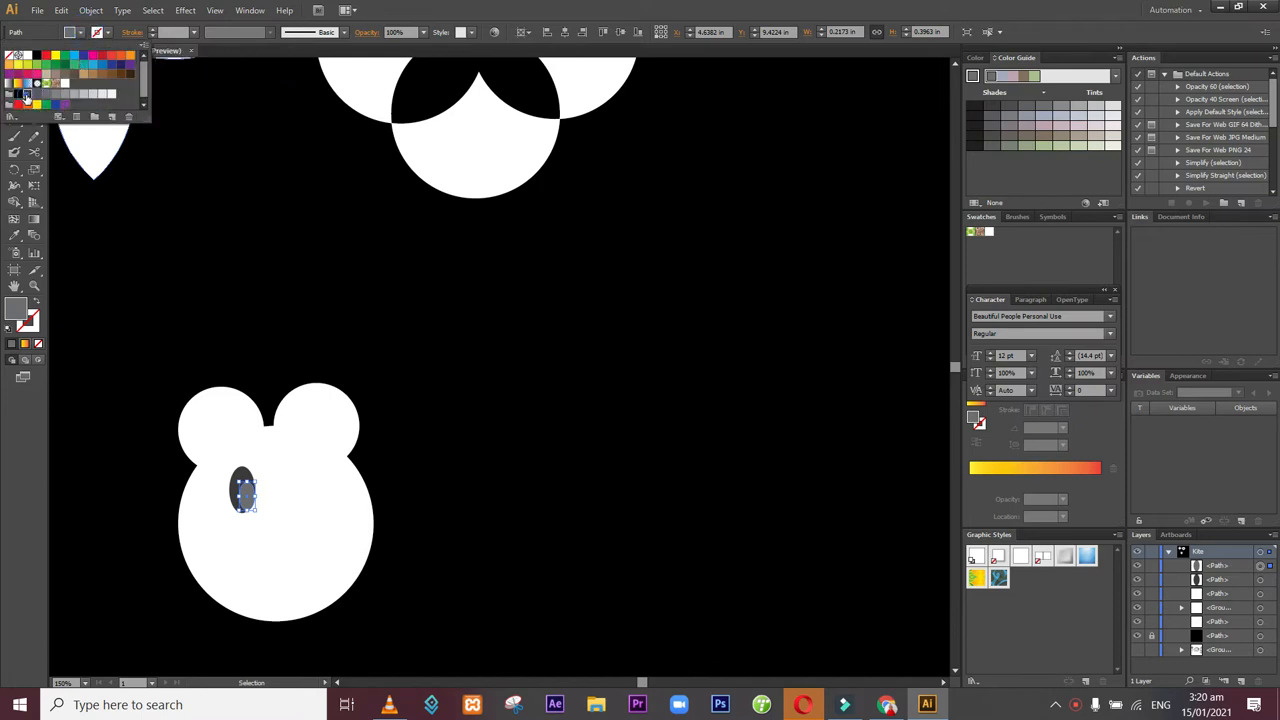
{"action": "left_click", "coordinate": [245, 475]}
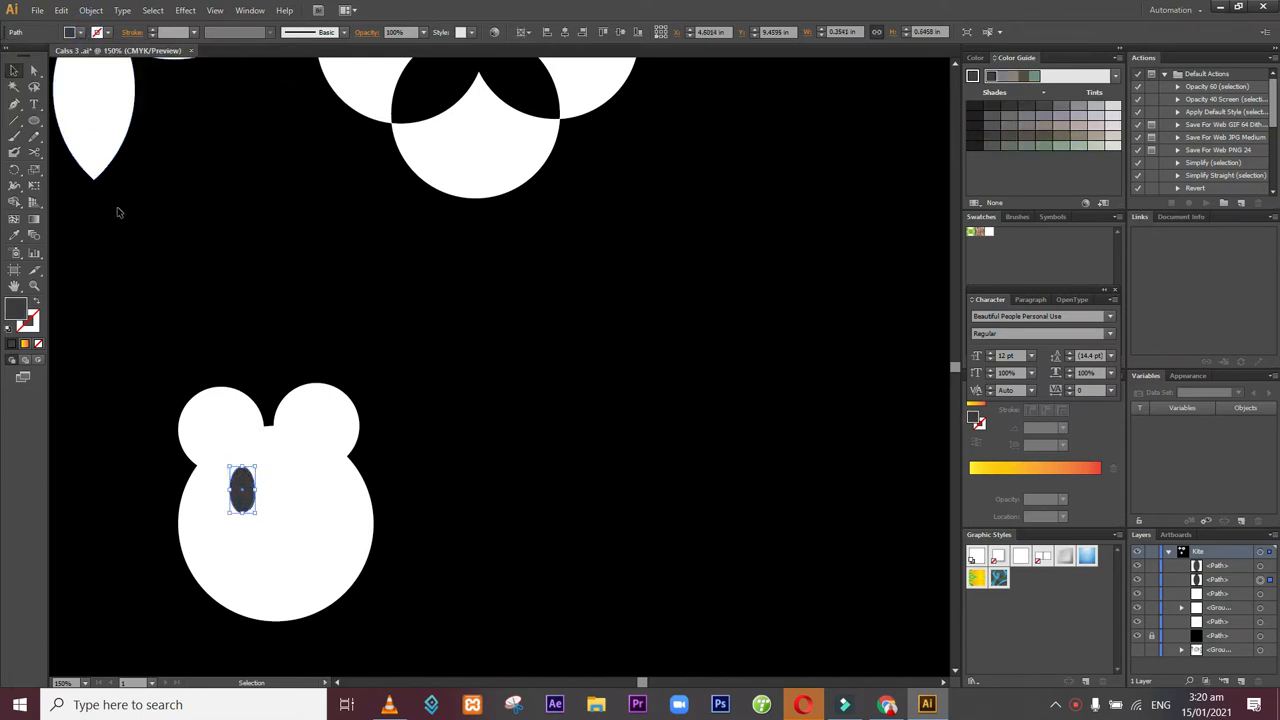
{"action": "left_click", "coordinate": [81, 33]}
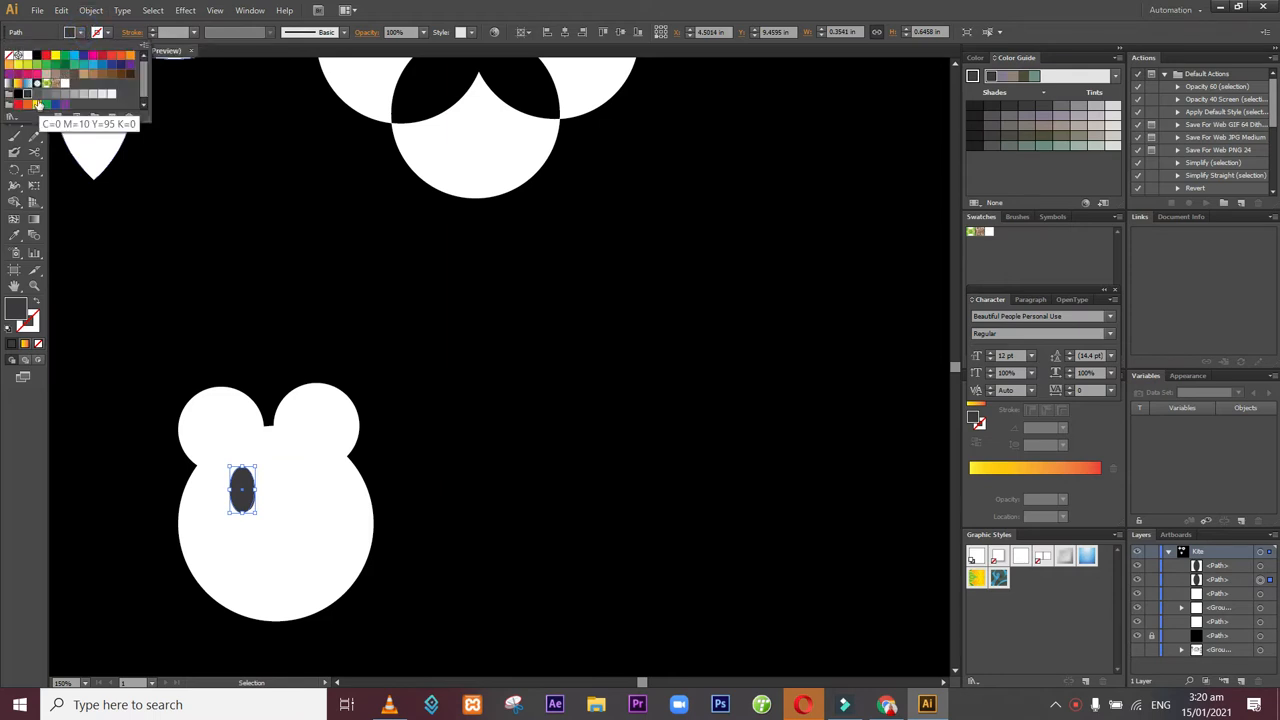
{"action": "left_click", "coordinate": [45, 99]}
{"action": "left_click", "coordinate": [220, 263]}
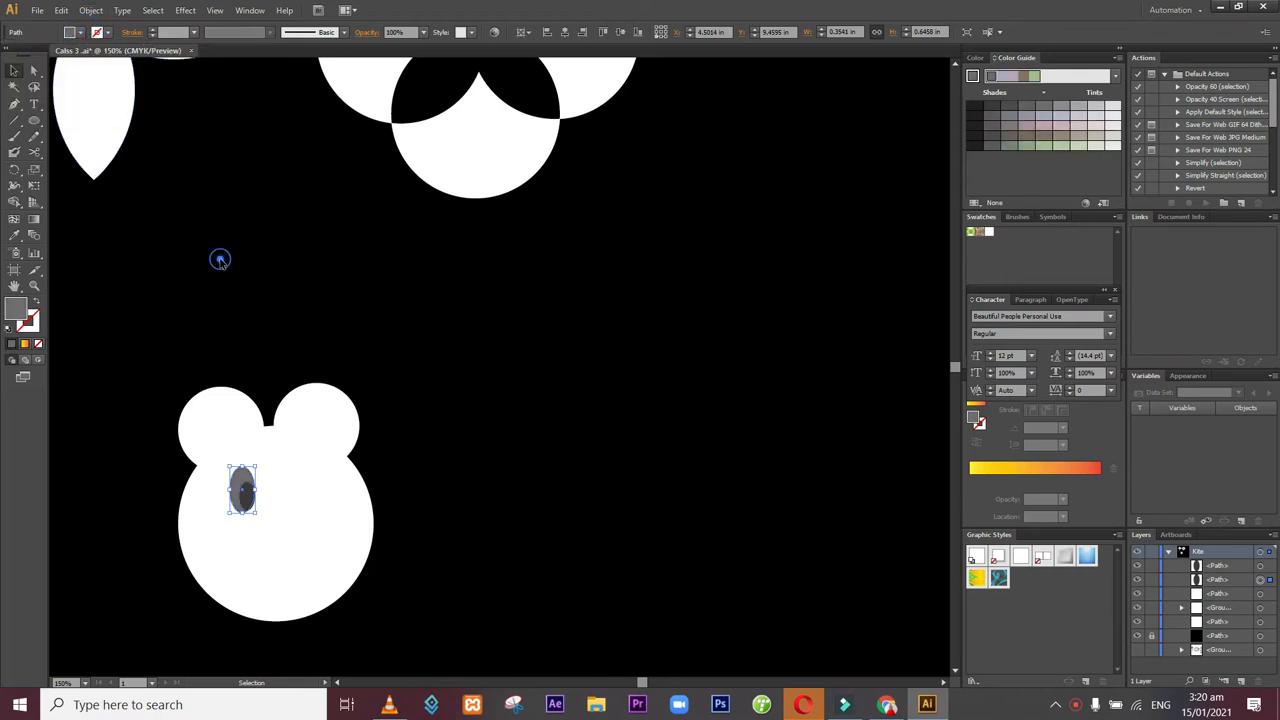
{"action": "left_click", "coordinate": [220, 257]}
- Draw a tiny circle about 0.11 in across near the eye's center as a highlight and fill it white
{"action": "left_click", "coordinate": [34, 121]}
{"action": "left_click_drag", "start_coordinate": [238, 482], "coordinate": [247, 490]}
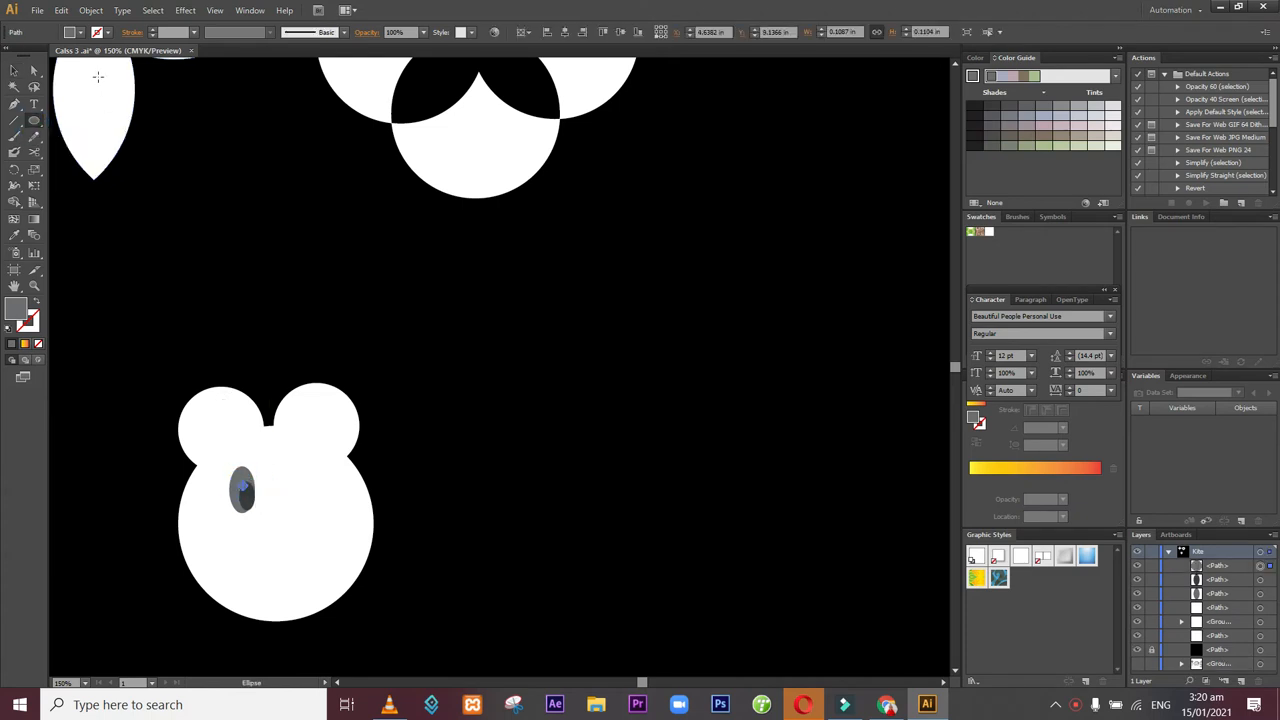
{"action": "left_click", "coordinate": [81, 33]}
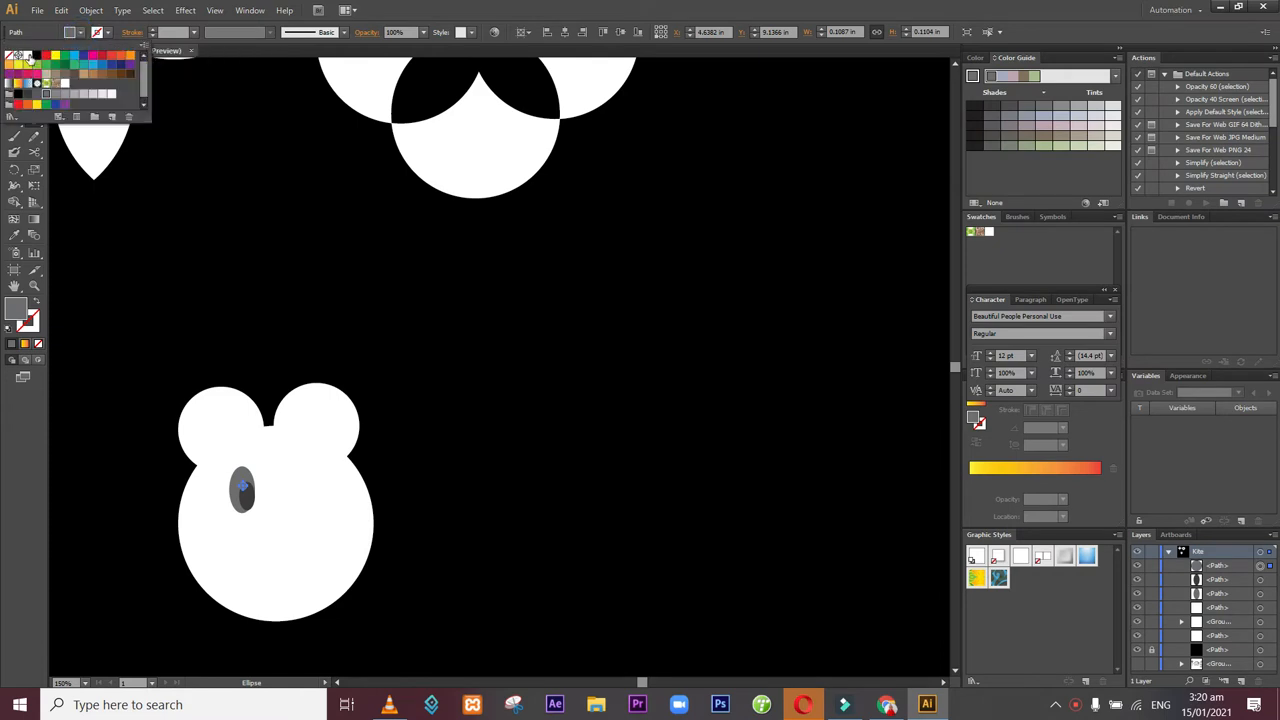
{"action": "left_click", "coordinate": [27, 55]}
{"action": "left_click", "coordinate": [57, 33]}
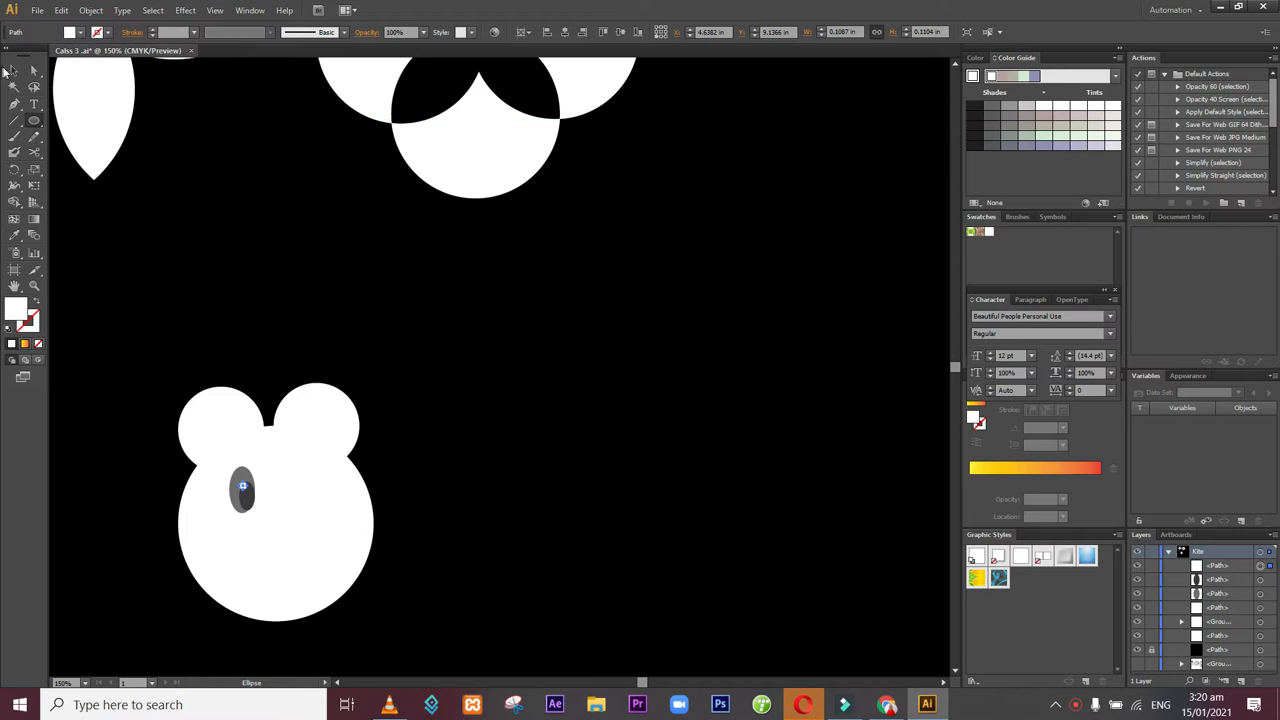
{"action": "left_click", "coordinate": [12, 72]}
{"action": "left_click", "coordinate": [199, 207]}
{"action": "left_click_drag", "start_coordinate": [275, 541], "coordinate": [238, 491]}
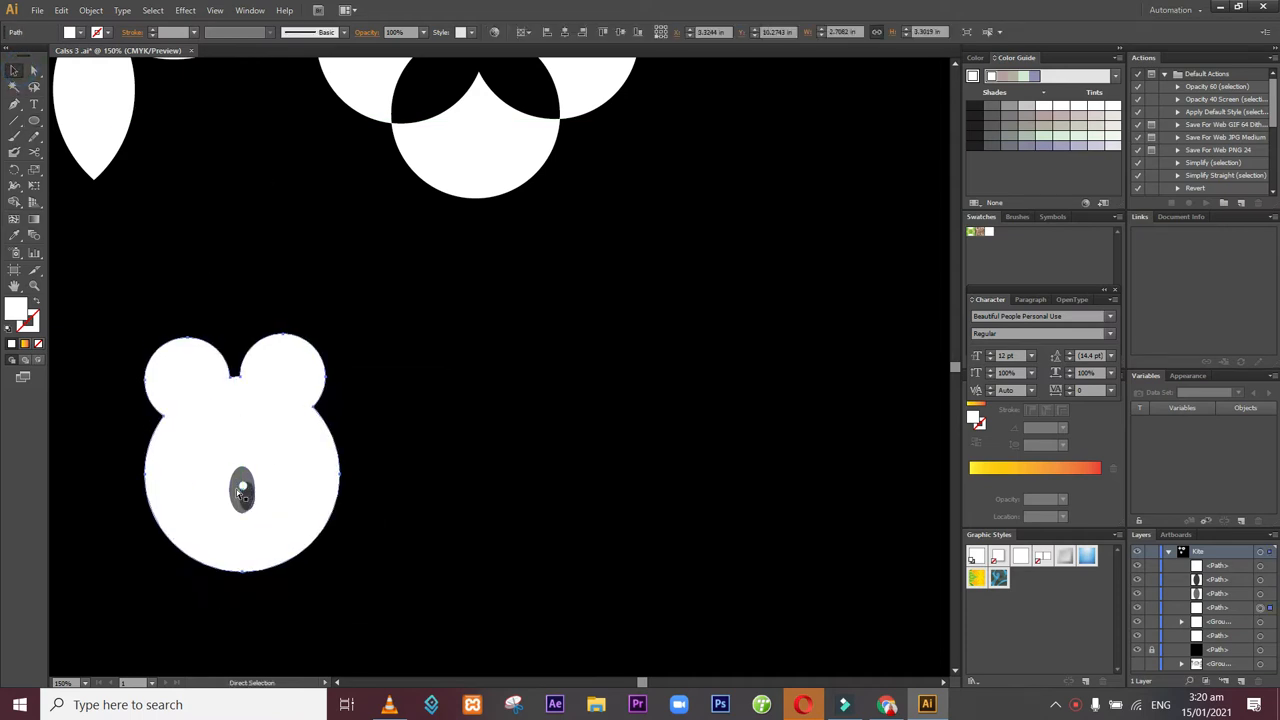
{"action": "key", "text": "ctrl+z"}
{"action": "left_click", "coordinate": [244, 494]}
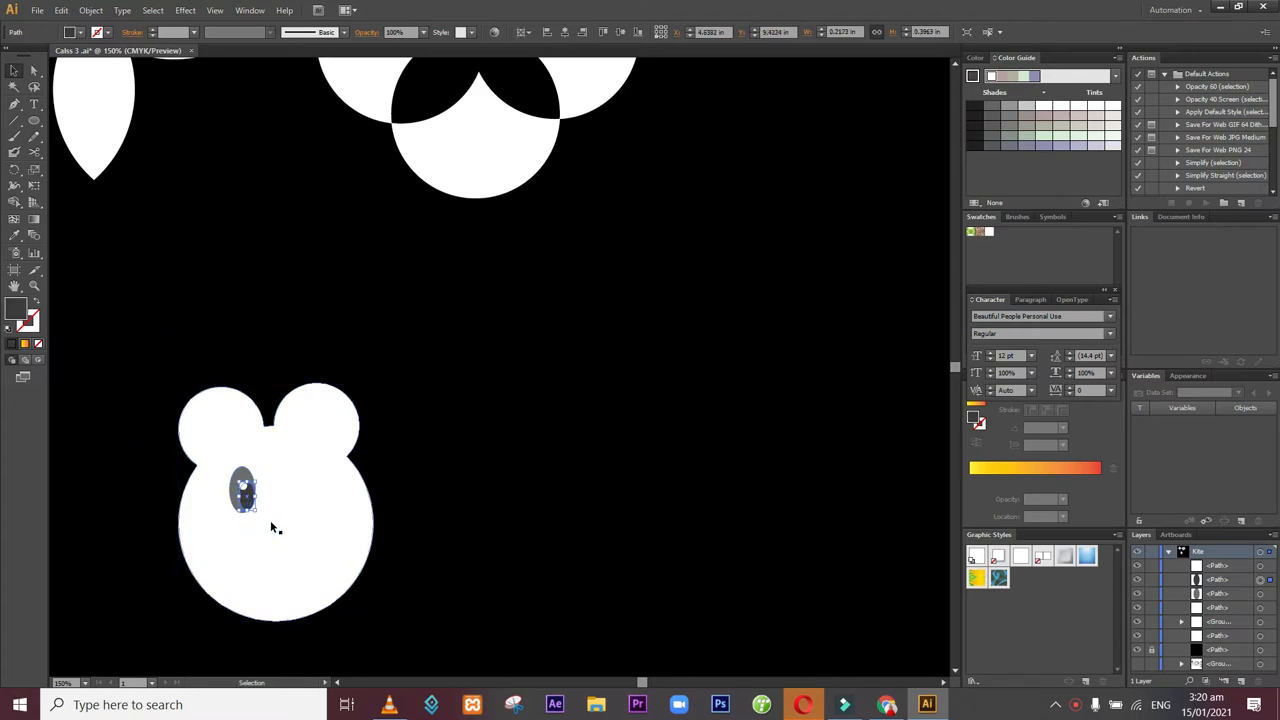
{"action": "left_click_drag", "start_coordinate": [271, 521], "coordinate": [224, 486]}
{"action": "key", "text": "ctrl+z"}
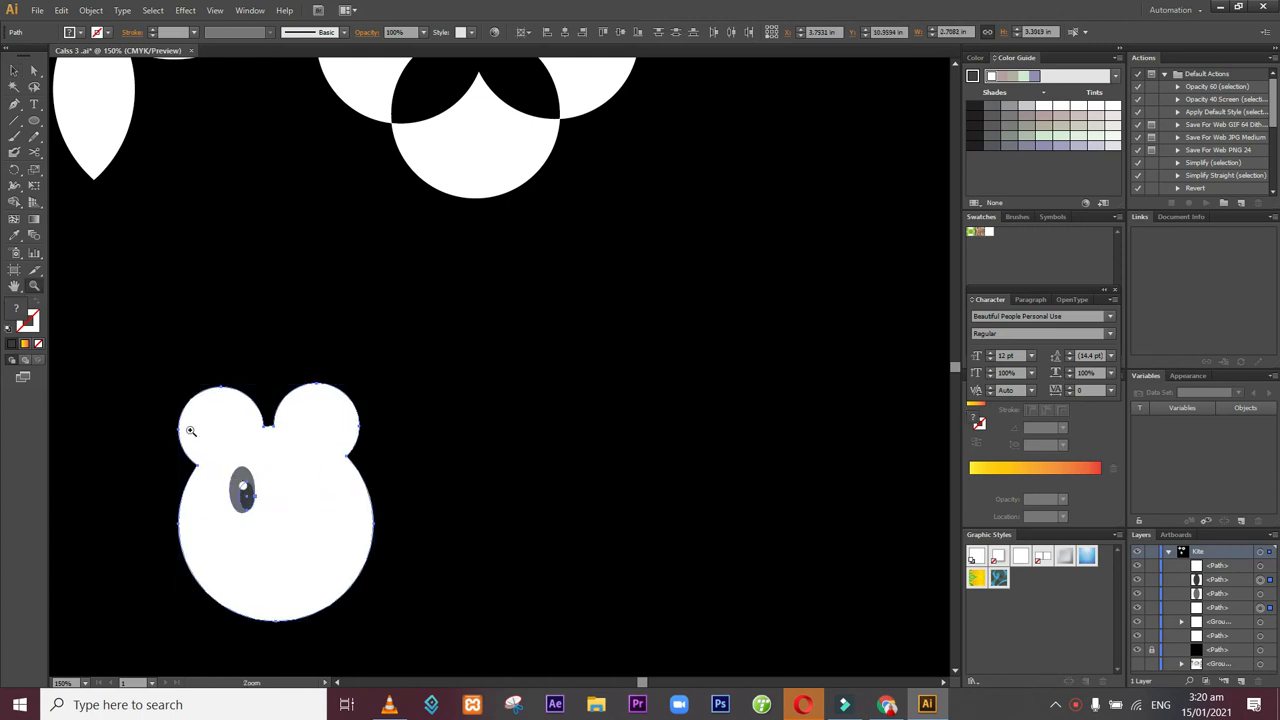
- Group the outer eye ellipse, the inner ellipse and the white highlight
{"action": "left_click", "coordinate": [12, 70]}
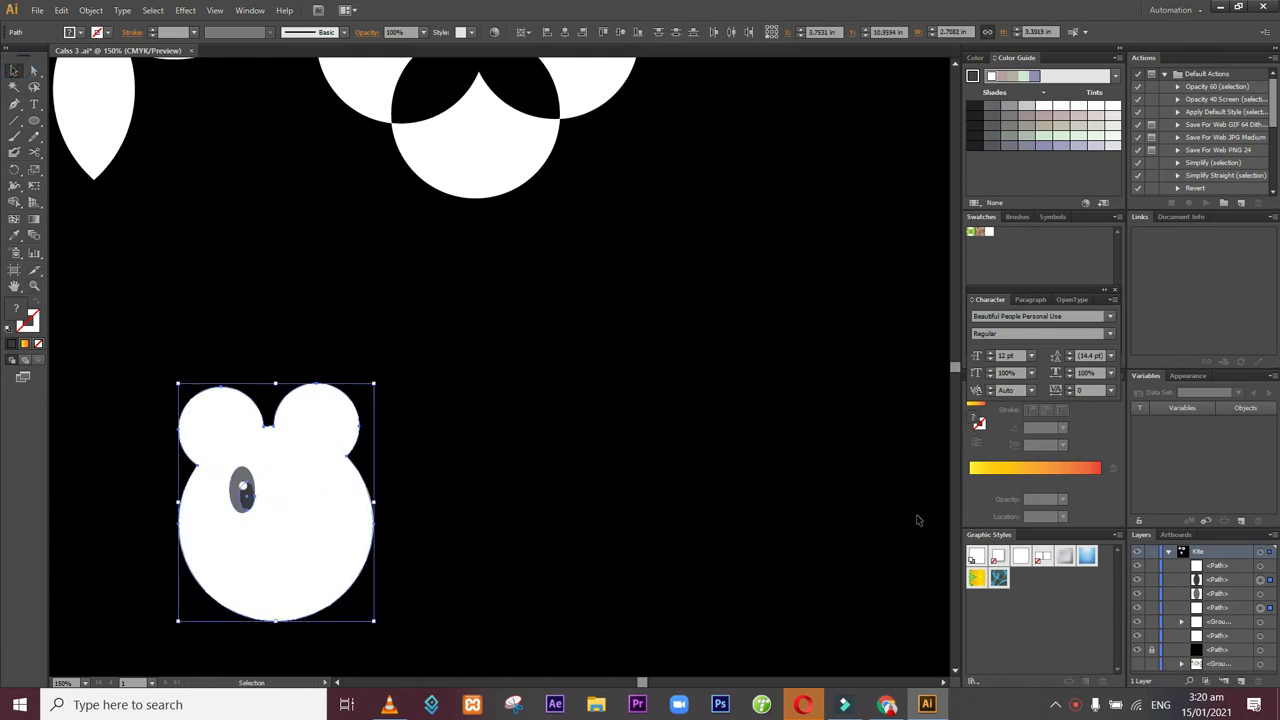
{"action": "left_click", "coordinate": [1260, 594]}
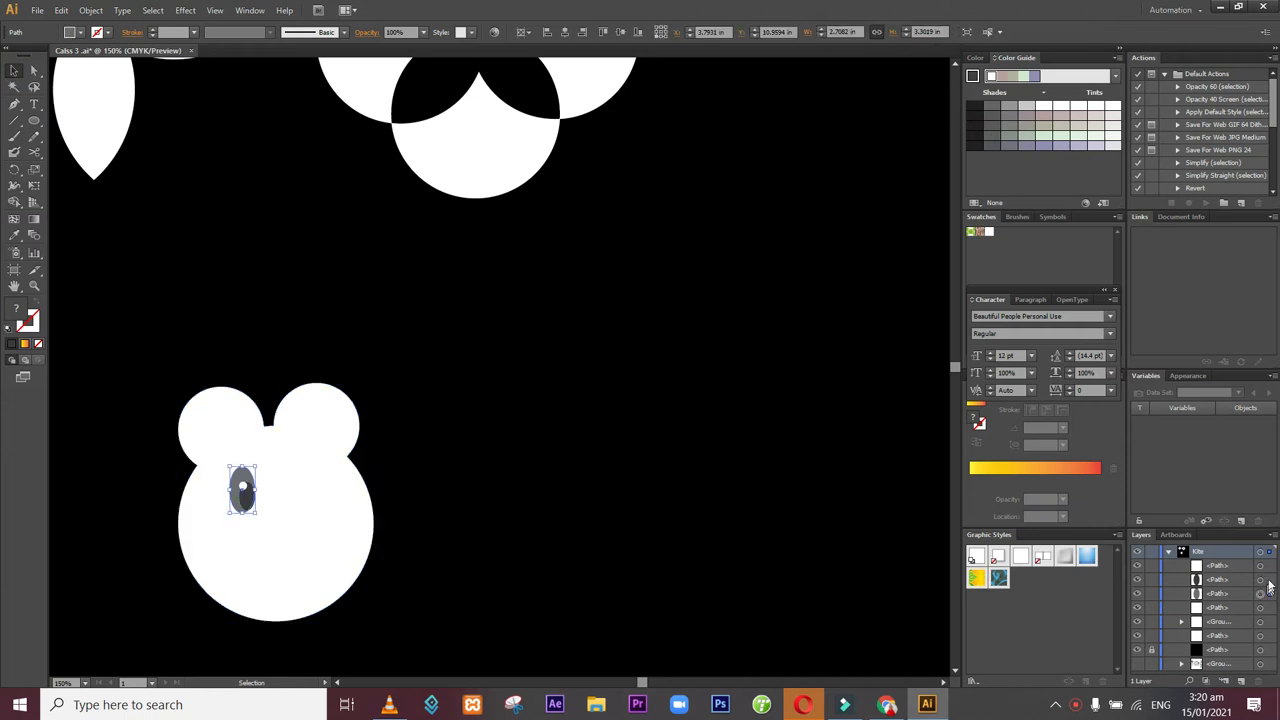
{"action": "left_click", "coordinate": [1260, 580], "text": "shift"}
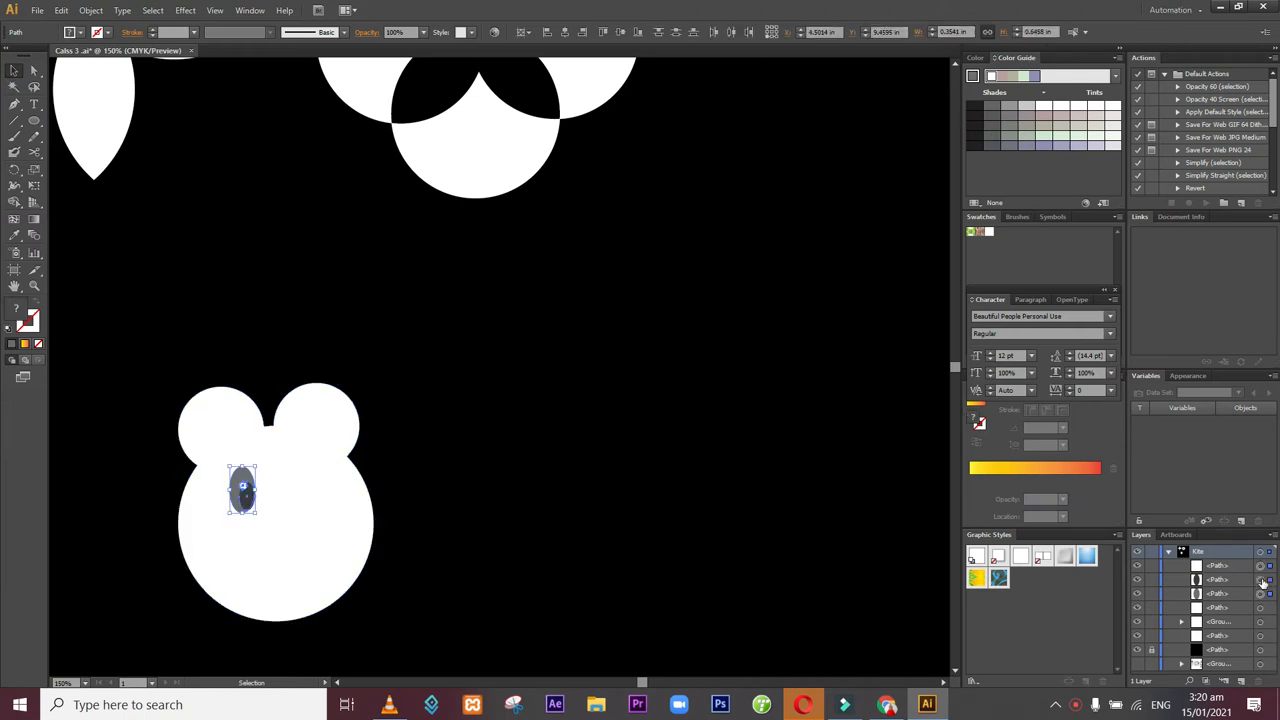
{"action": "key", "text": "ctrl+g"}
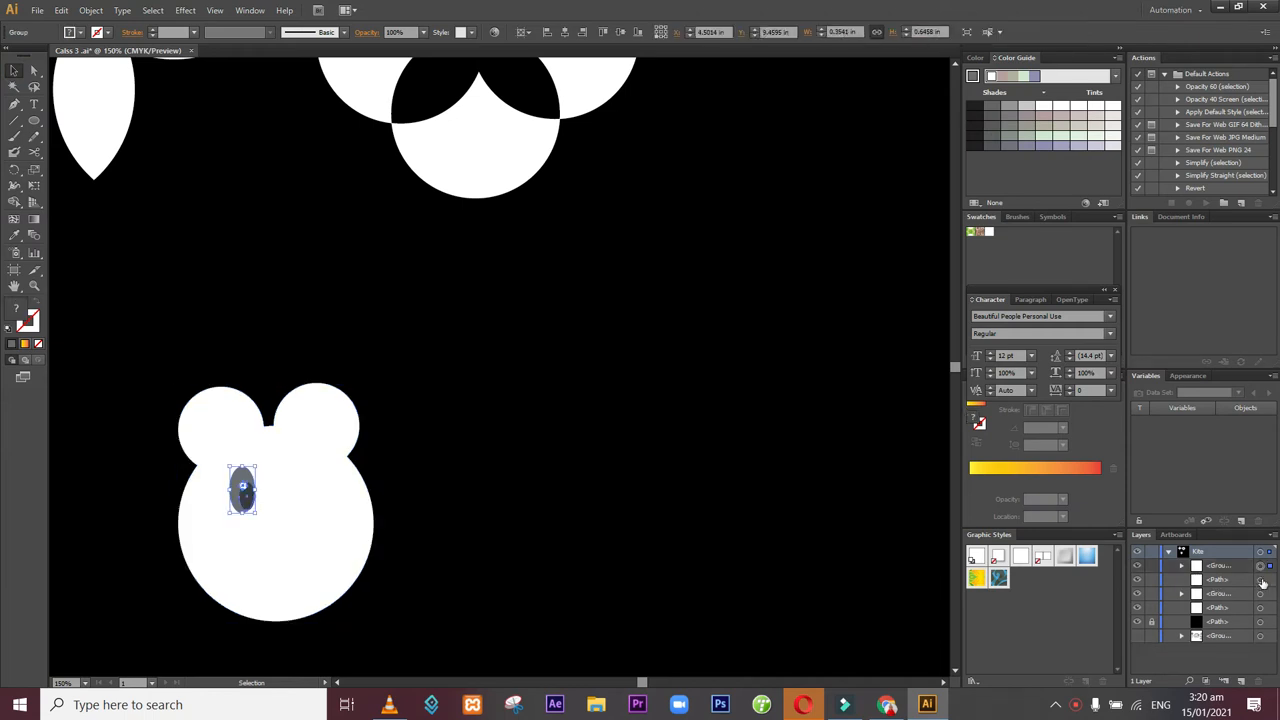
- Place a duplicate of the eye group on the right half of the head and reflect it across the vertical axis
{"action": "key", "text": "ctrl+v"}
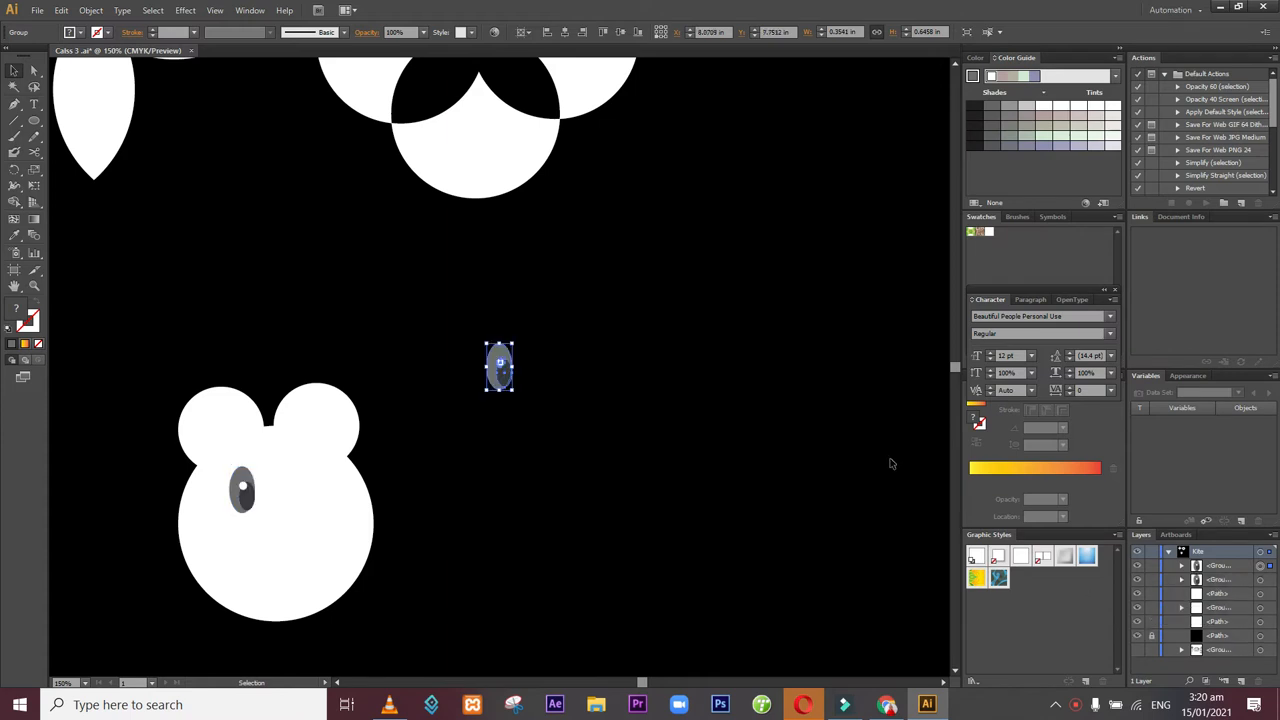
{"action": "left_click_drag", "start_coordinate": [510, 378], "coordinate": [311, 496]}
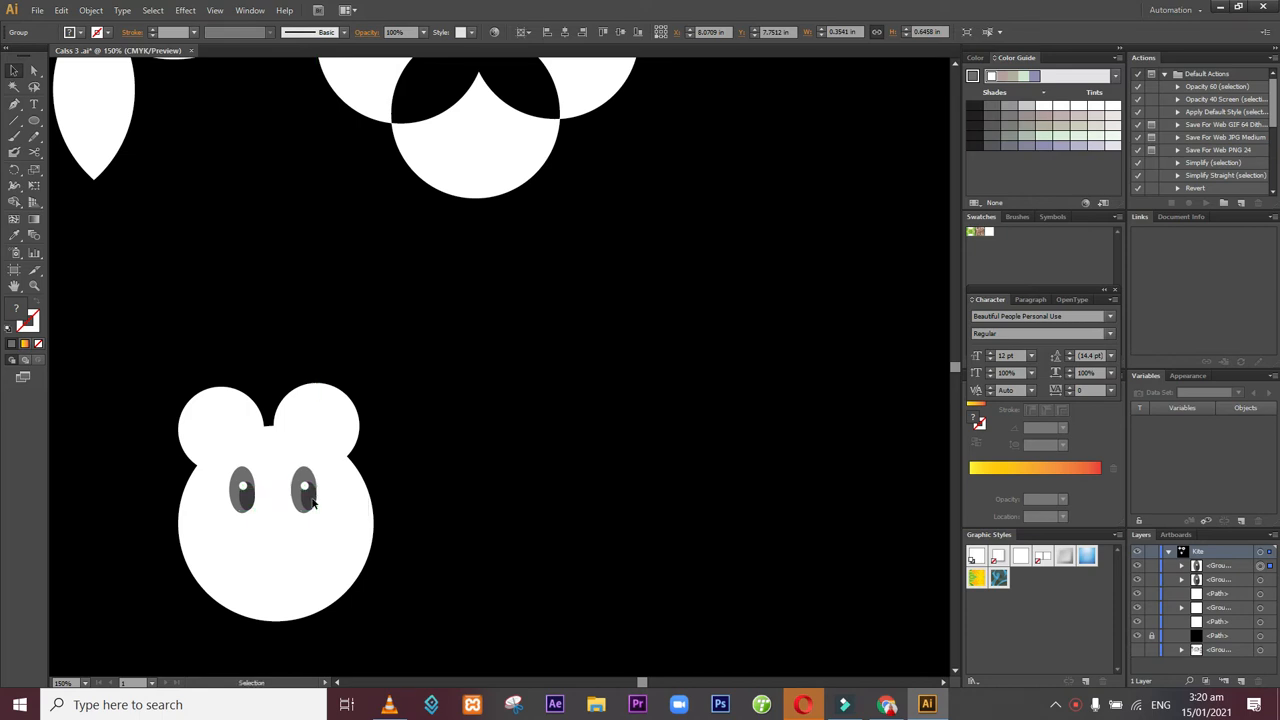
{"action": "right_click", "coordinate": [312, 500]}
{"action": "mouse_move", "coordinate": [364, 626]}
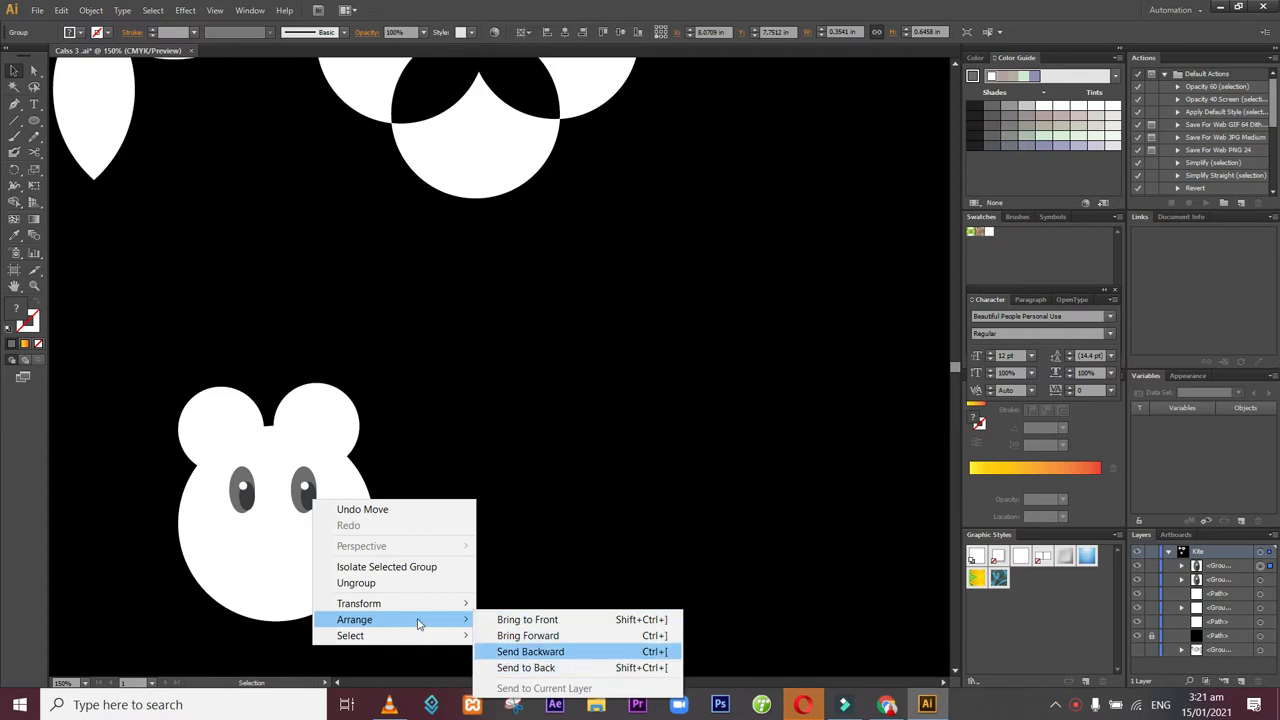
{"action": "mouse_move", "coordinate": [429, 606]}
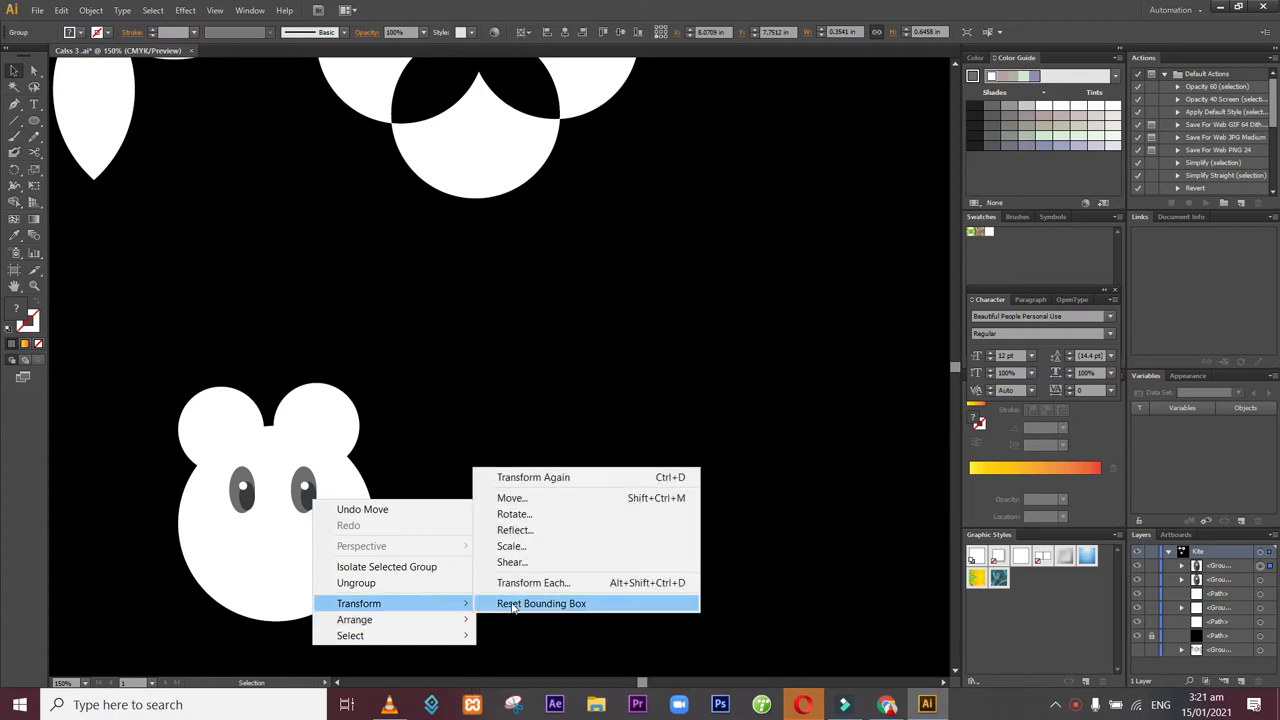
{"action": "left_click", "coordinate": [548, 537]}
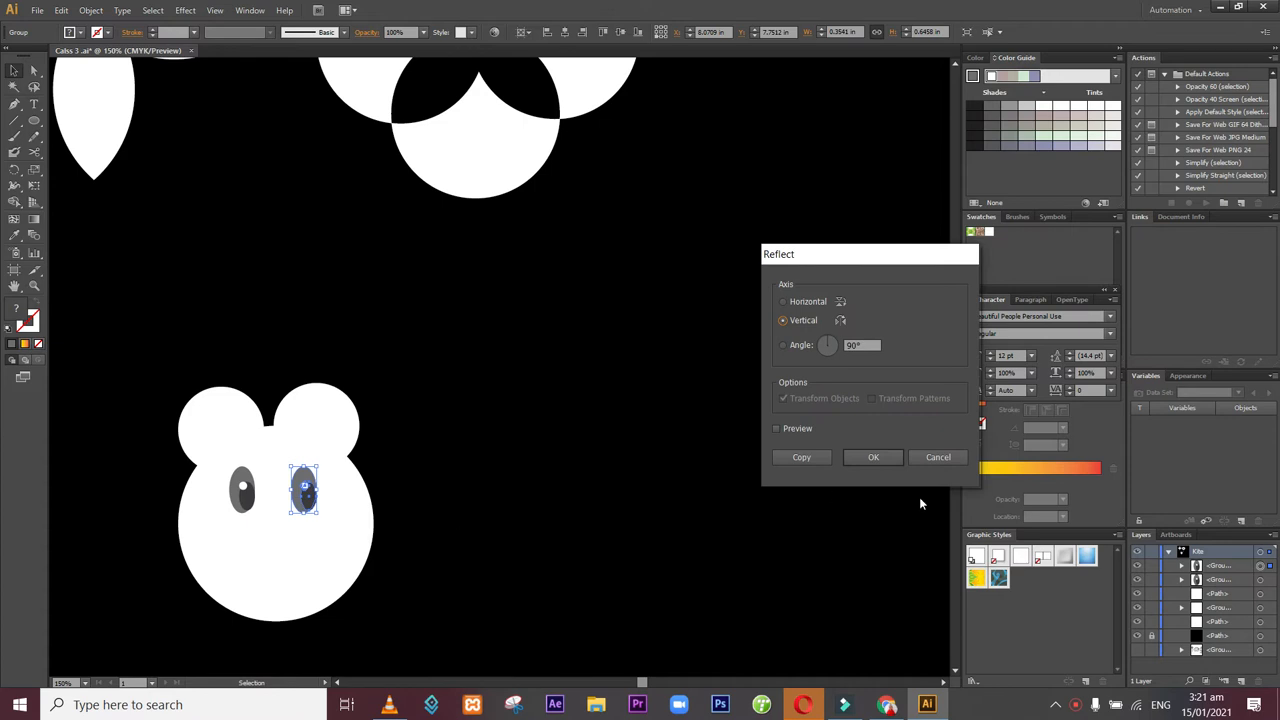
{"action": "left_click", "coordinate": [778, 429]}
{"action": "left_click", "coordinate": [871, 458]}
{"action": "left_click", "coordinate": [561, 443]}
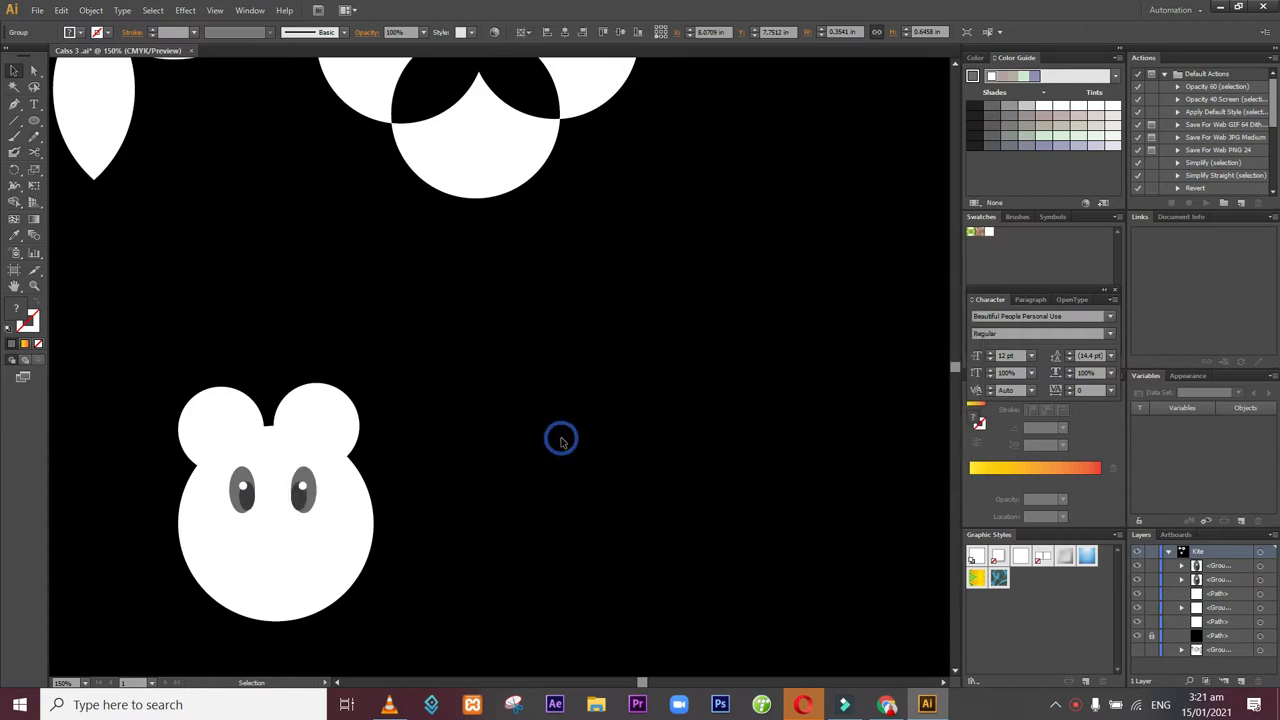
{"action": "left_click", "coordinate": [303, 494]}
{"action": "left_click", "coordinate": [80, 311]}
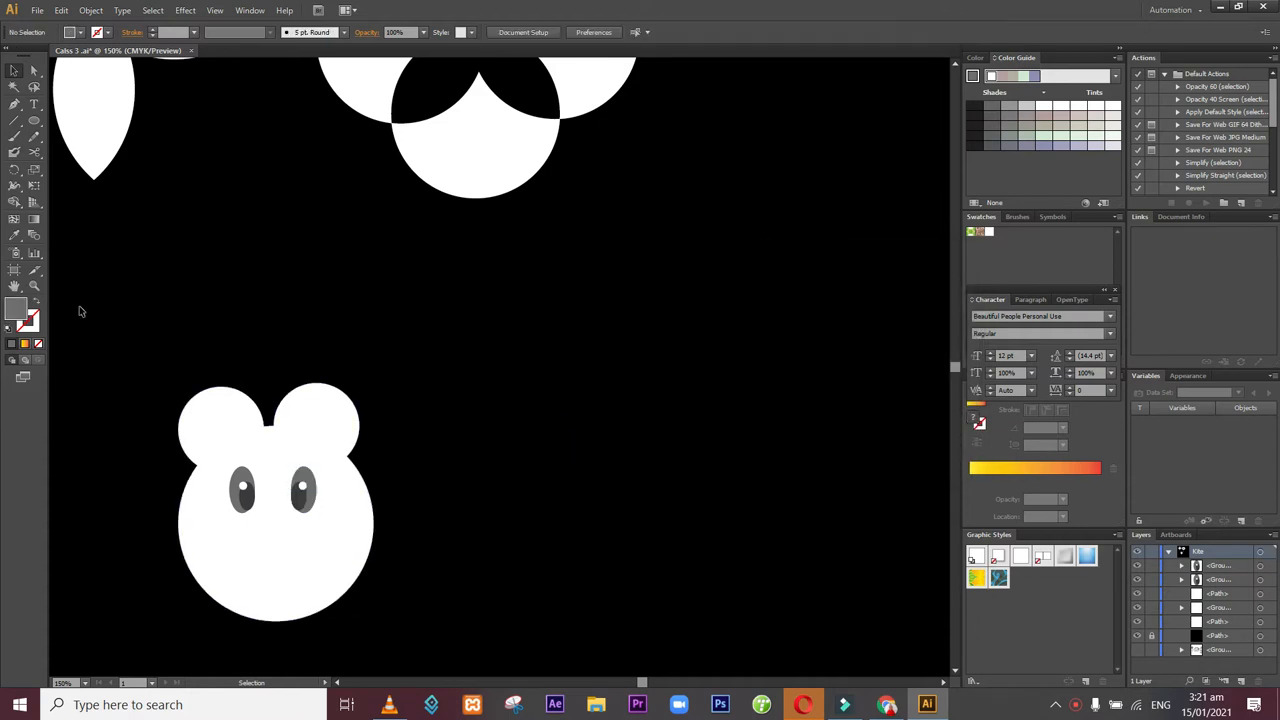
- Draw a short diagonal line about 0.14 by 0.15 in below the left eye with the Pen tool
{"action": "left_click", "coordinate": [14, 104]}
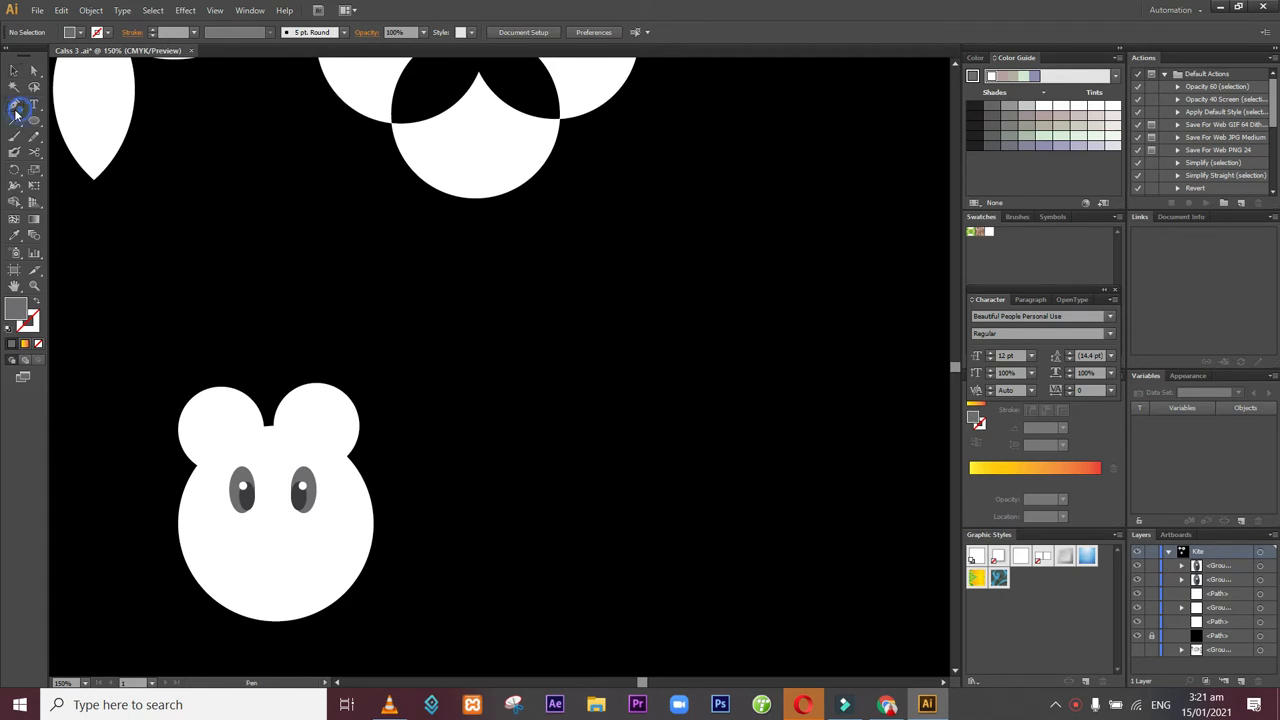
{"action": "left_click", "coordinate": [230, 569]}
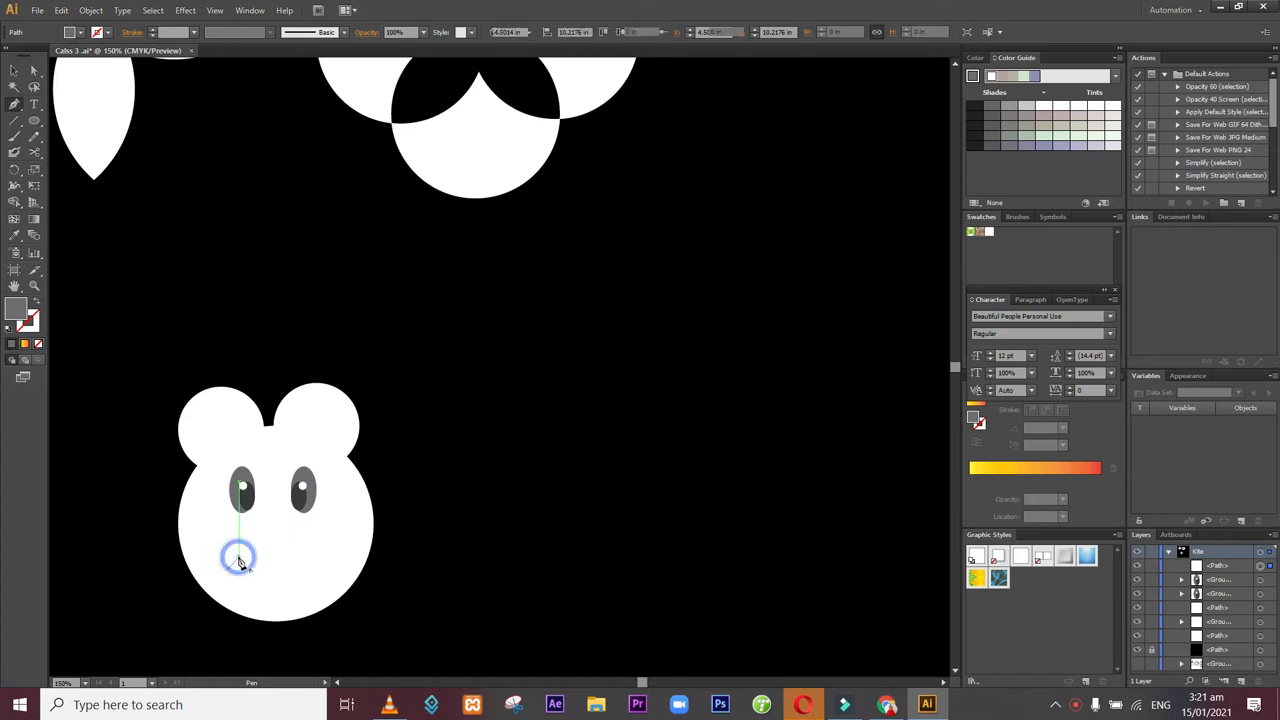
{"action": "left_click", "coordinate": [239, 557]}
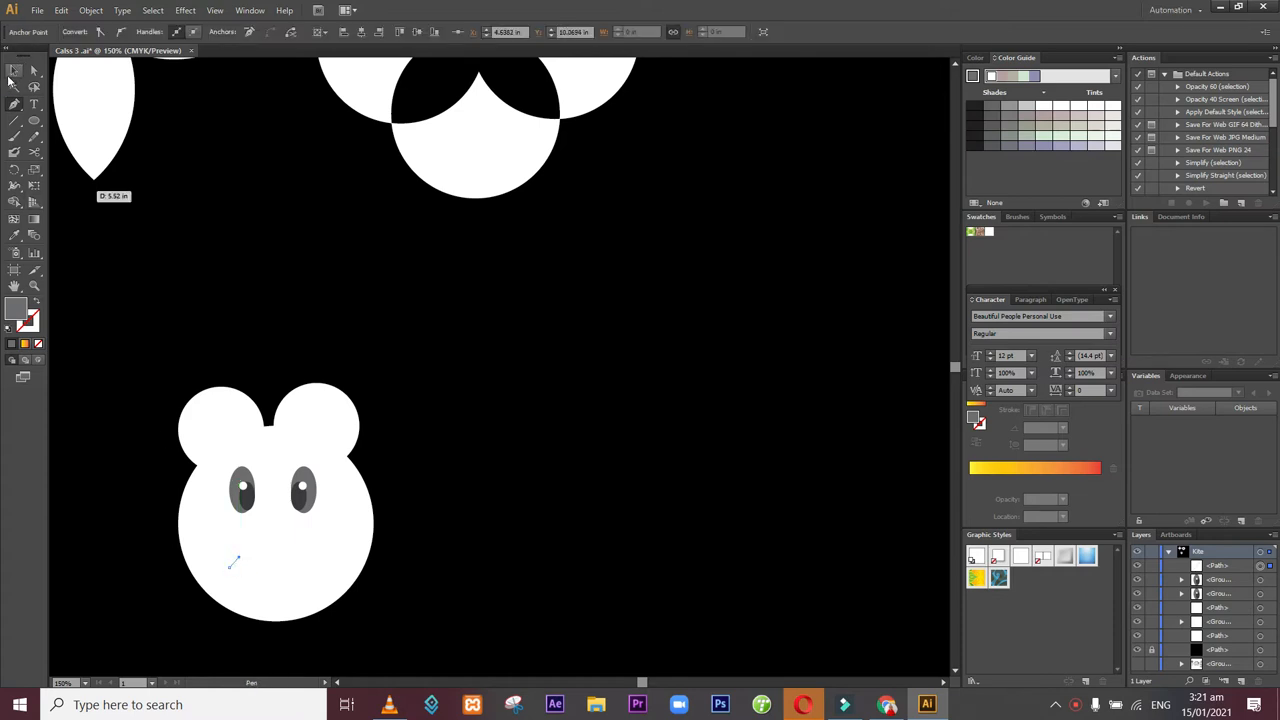
{"action": "left_click", "coordinate": [14, 72]}
{"action": "left_click", "coordinate": [16, 104]}
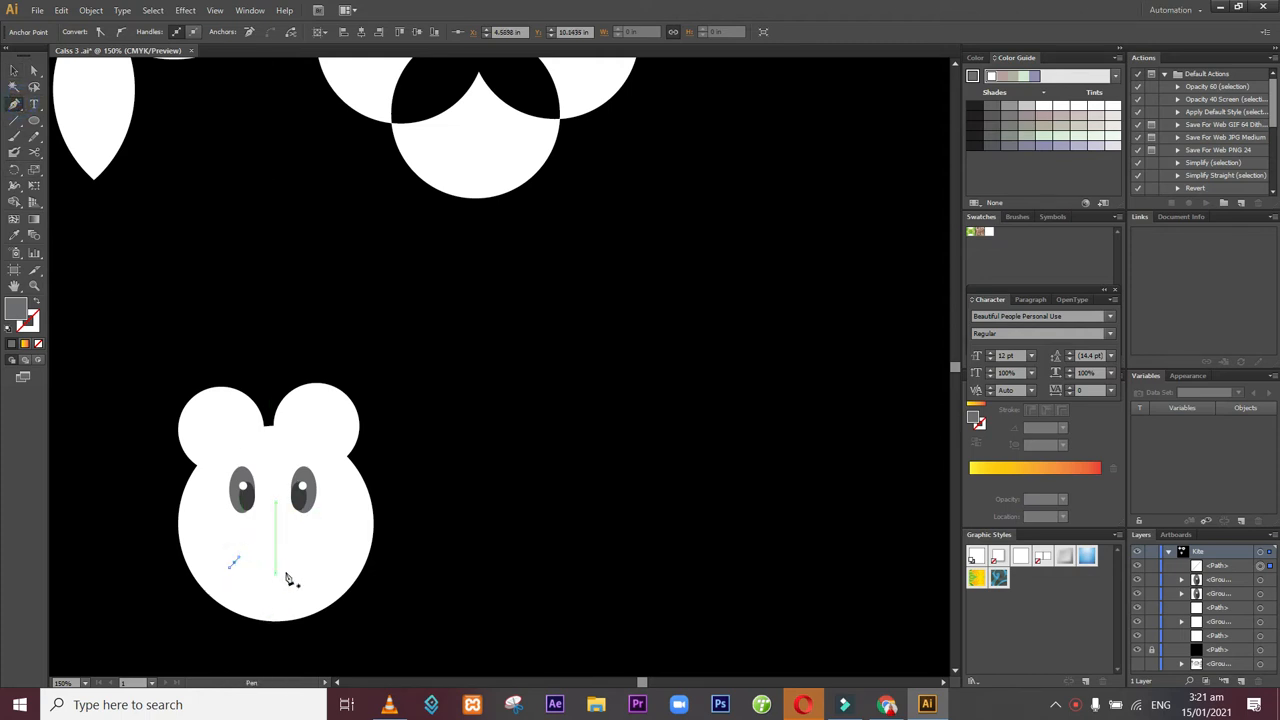
{"action": "left_click_drag", "start_coordinate": [296, 569], "coordinate": [300, 556]}
{"action": "key", "text": "v"}
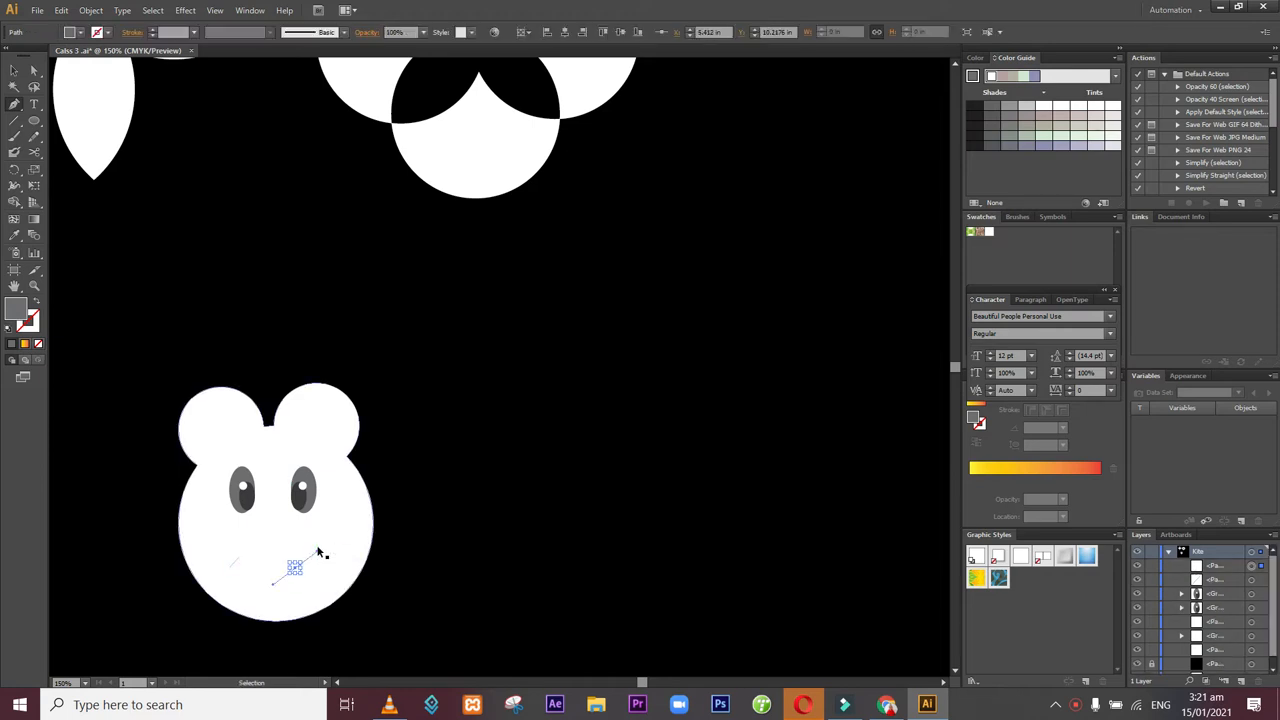
{"action": "key", "text": "ctrl+z"}
{"action": "key", "text": "p"}
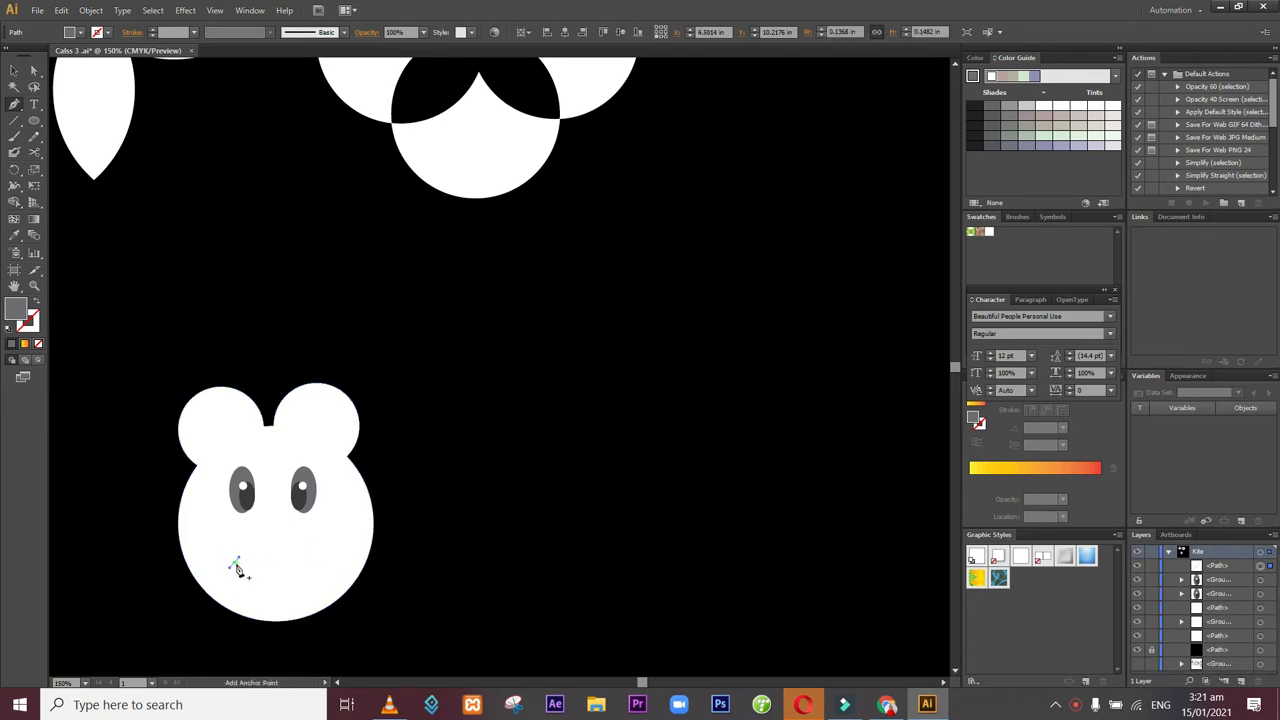
{"action": "left_click", "coordinate": [234, 564]}
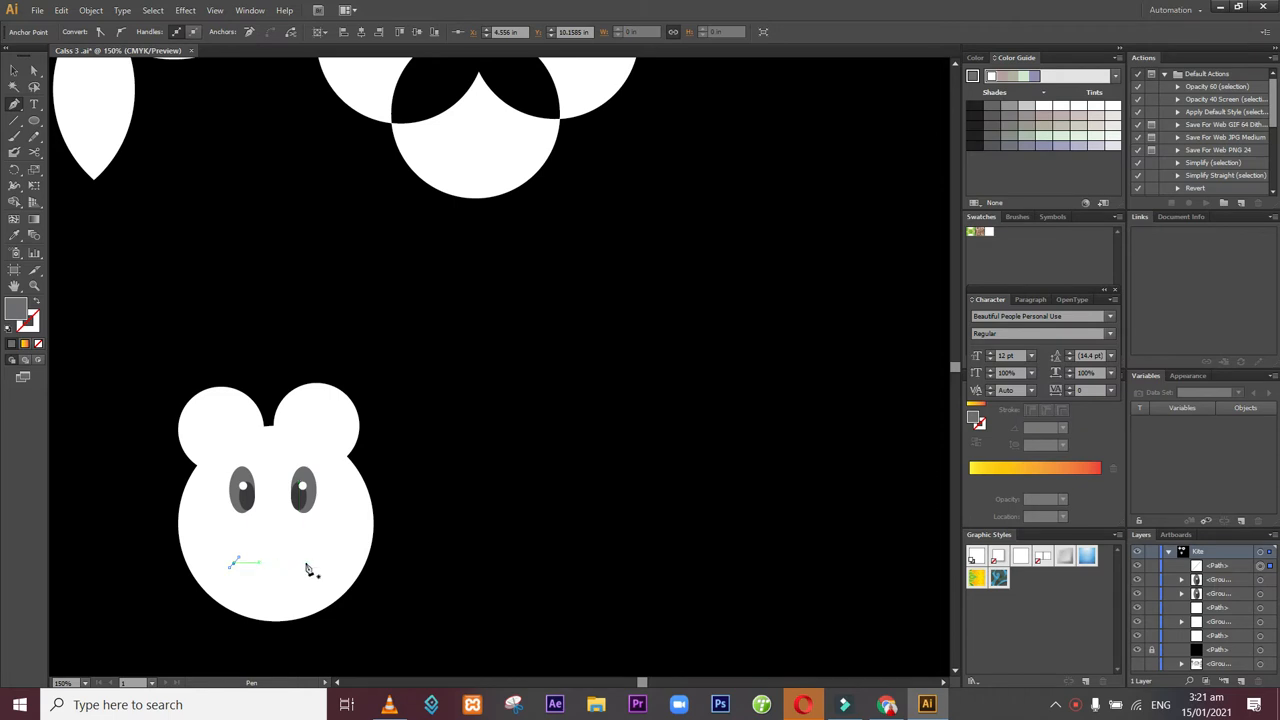
{"action": "left_click", "coordinate": [306, 563]}
{"action": "left_click", "coordinate": [236, 564]}
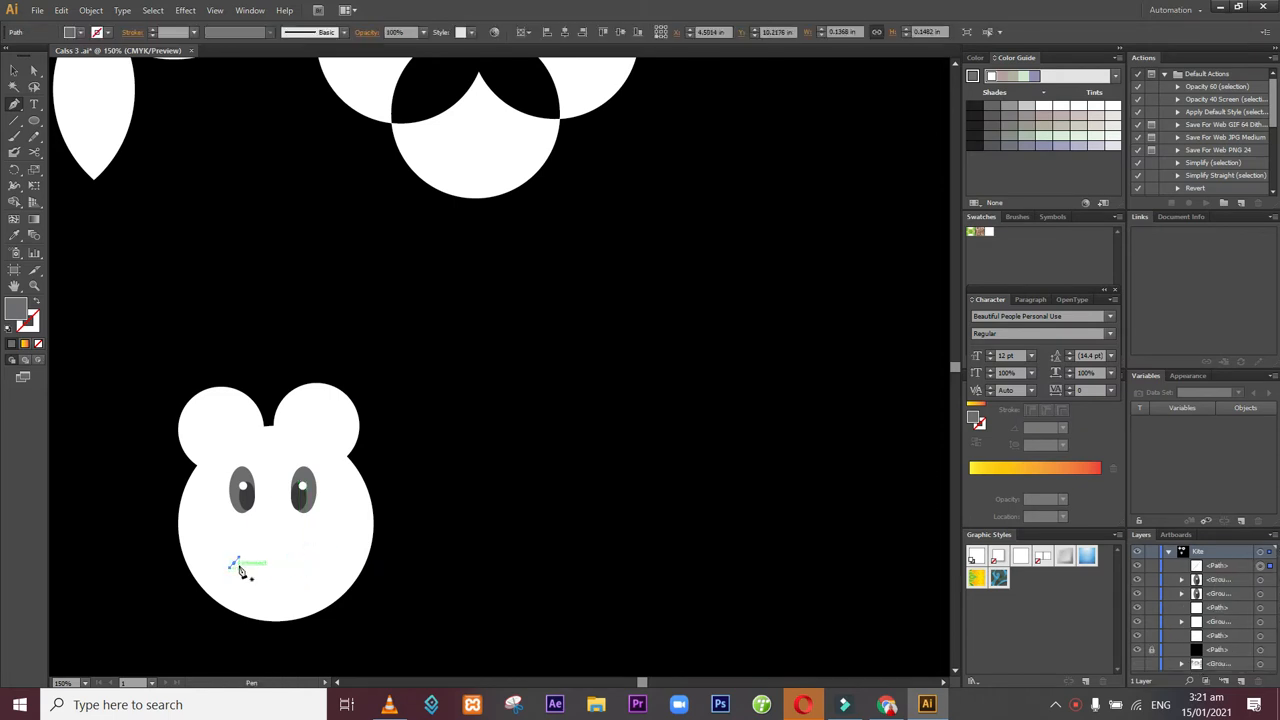
- Draw a smiling mouth curve about 0.83 in wide below the eyes with the Pen tool and deselect it
{"action": "left_click", "coordinate": [238, 567]}
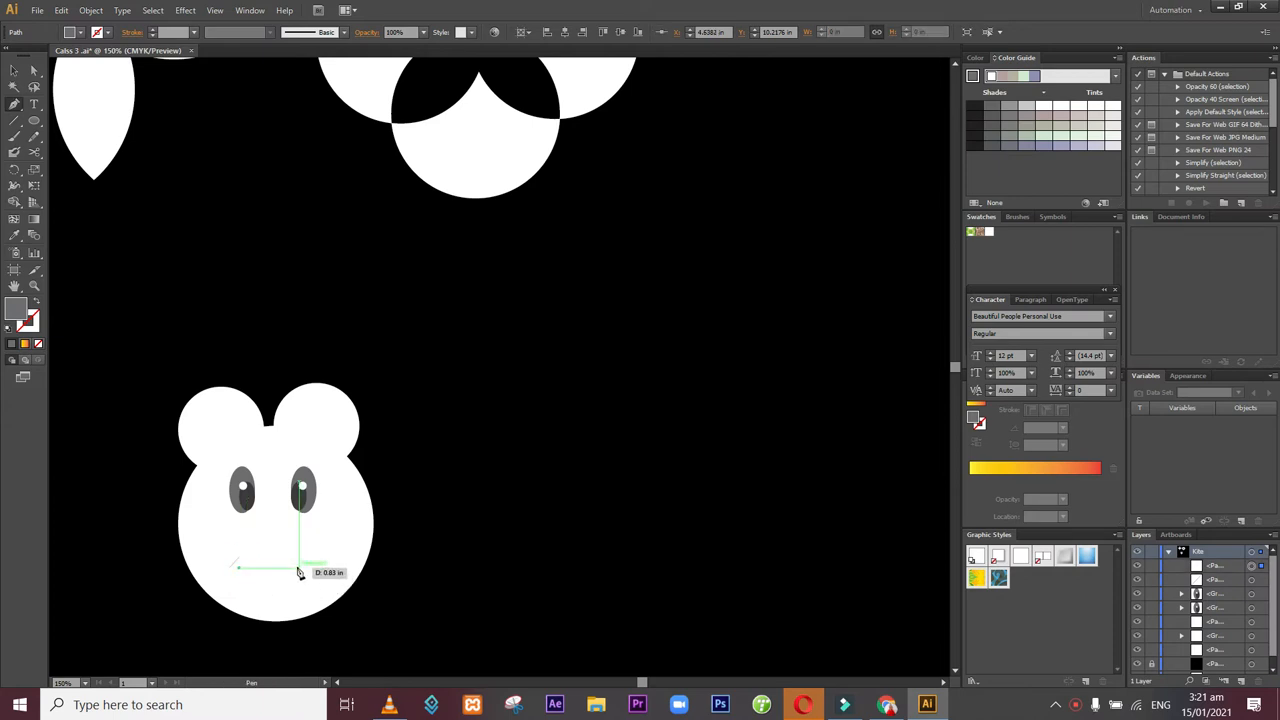
{"action": "left_click_drag", "start_coordinate": [298, 571], "coordinate": [323, 541]}
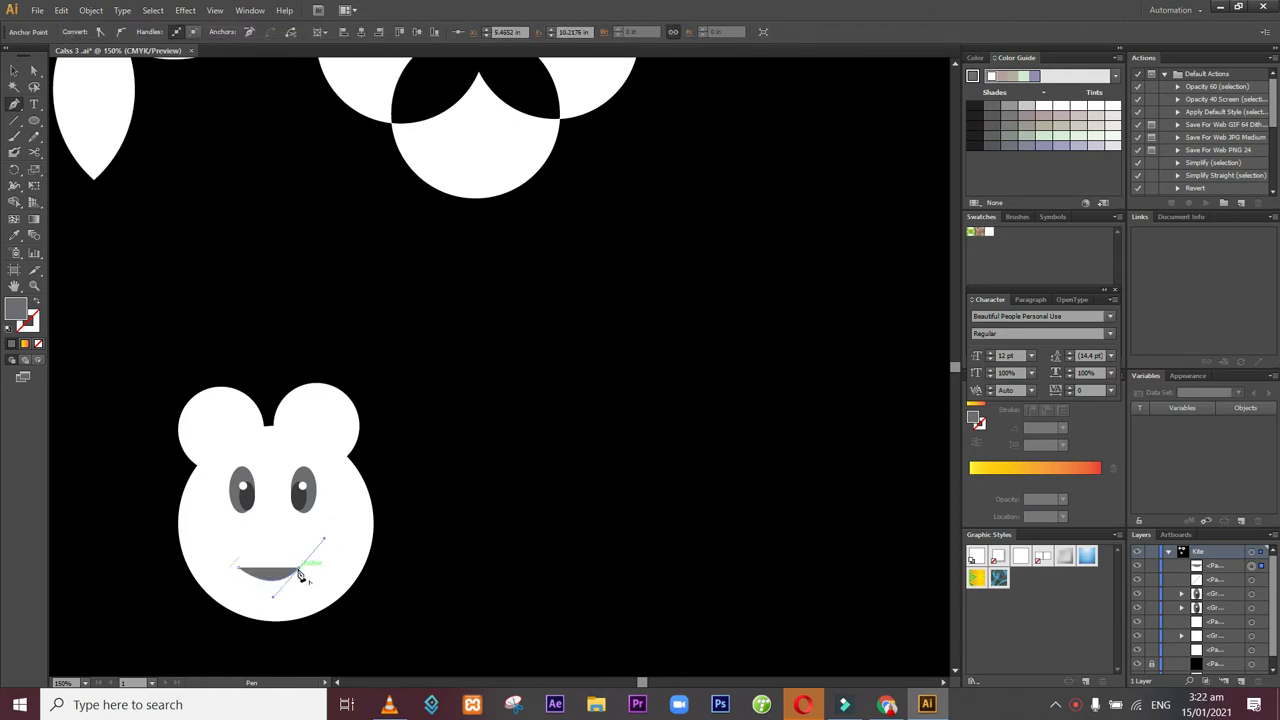
{"action": "left_click", "coordinate": [299, 573]}
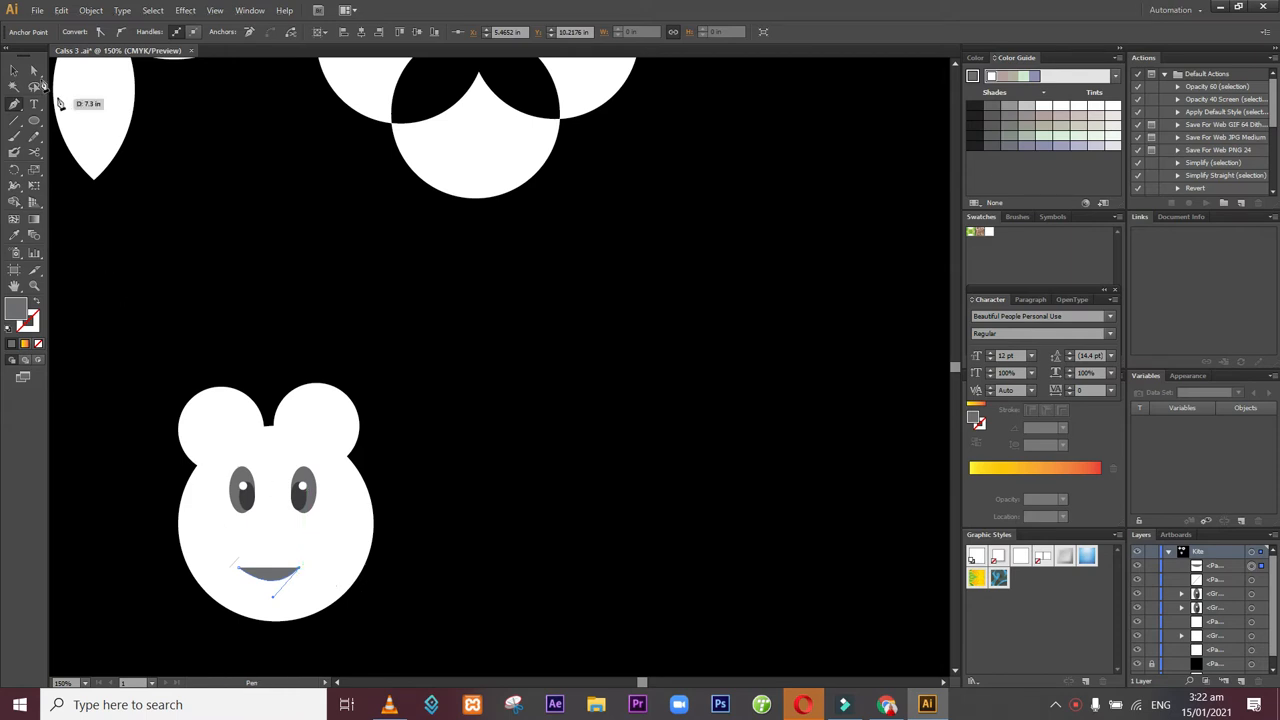
{"action": "left_click", "coordinate": [15, 70]}
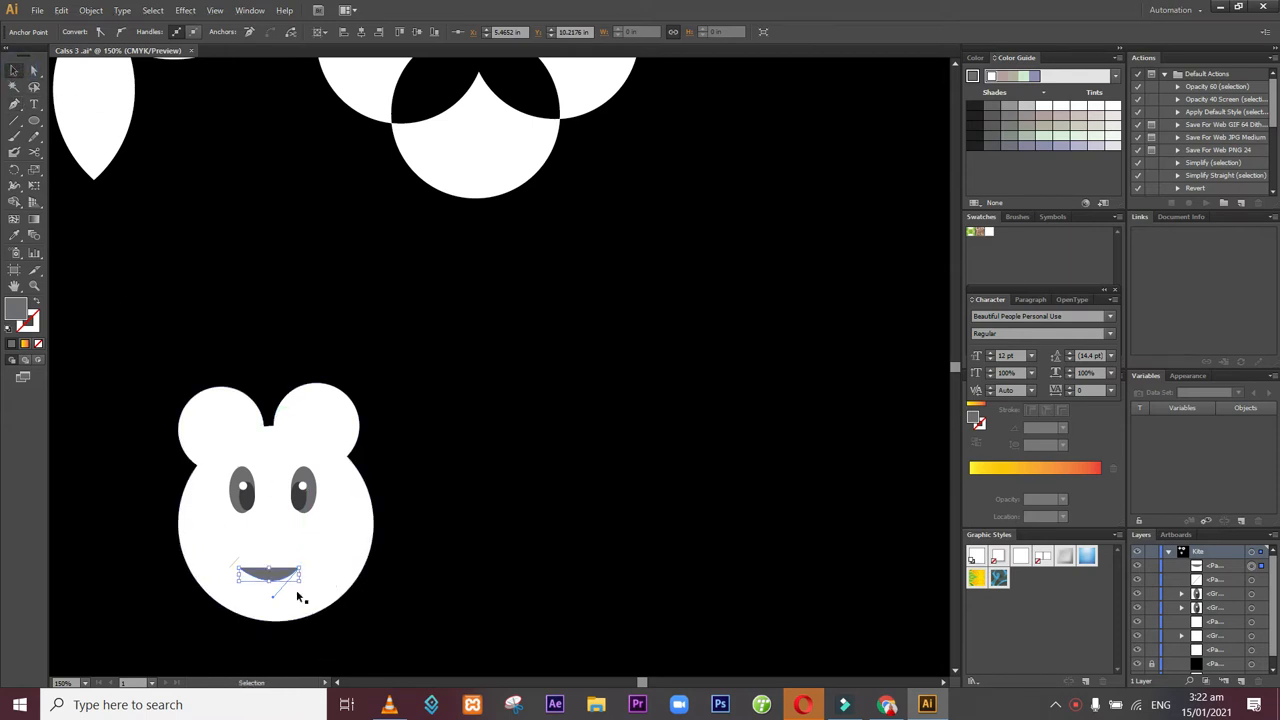
{"action": "left_click", "coordinate": [98, 335]}
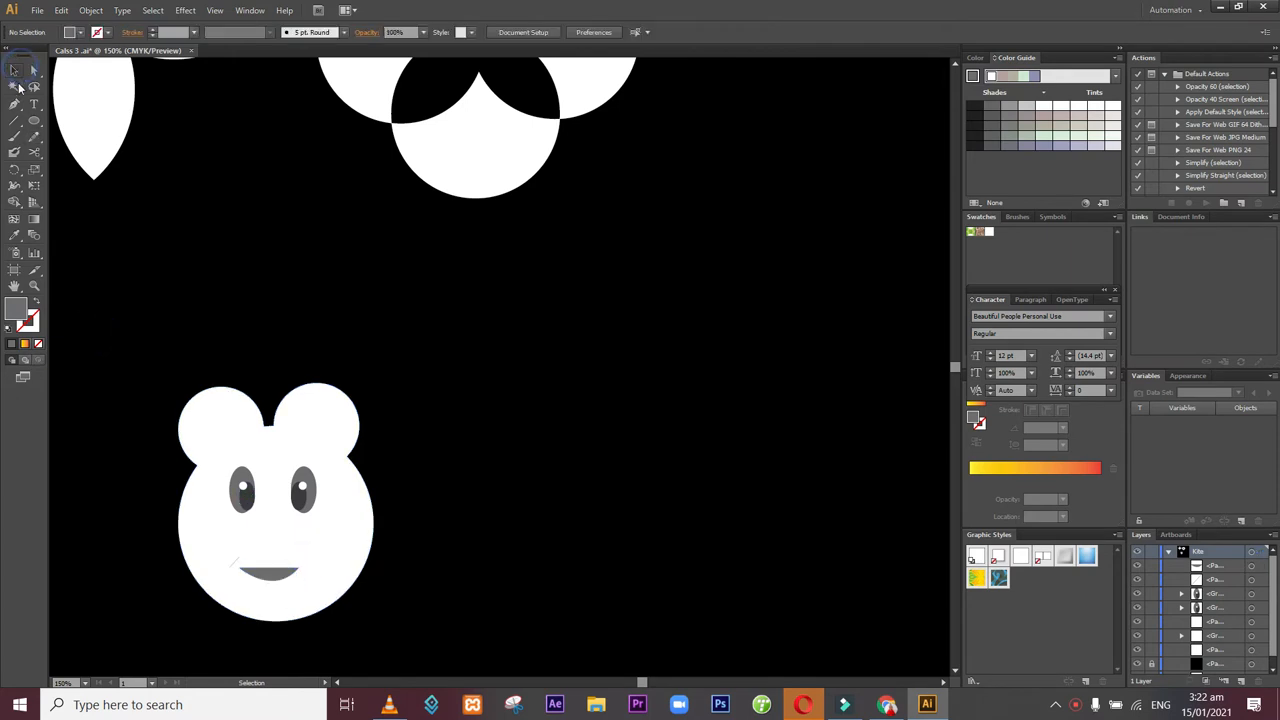
- Draw a short slanted line about 0.08 by 0.15 in at the mouth's right end with the Pen tool
{"action": "left_click", "coordinate": [14, 103]}
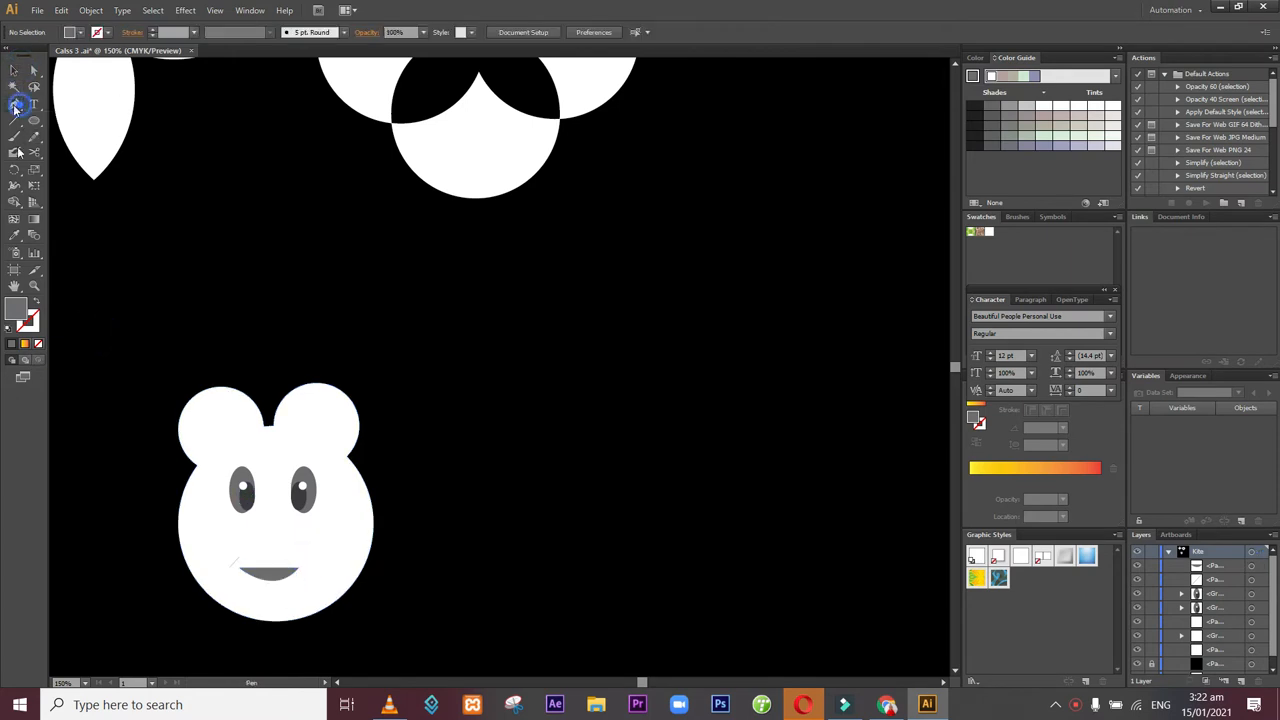
{"action": "left_click", "coordinate": [303, 556]}
{"action": "left_click", "coordinate": [310, 568]}
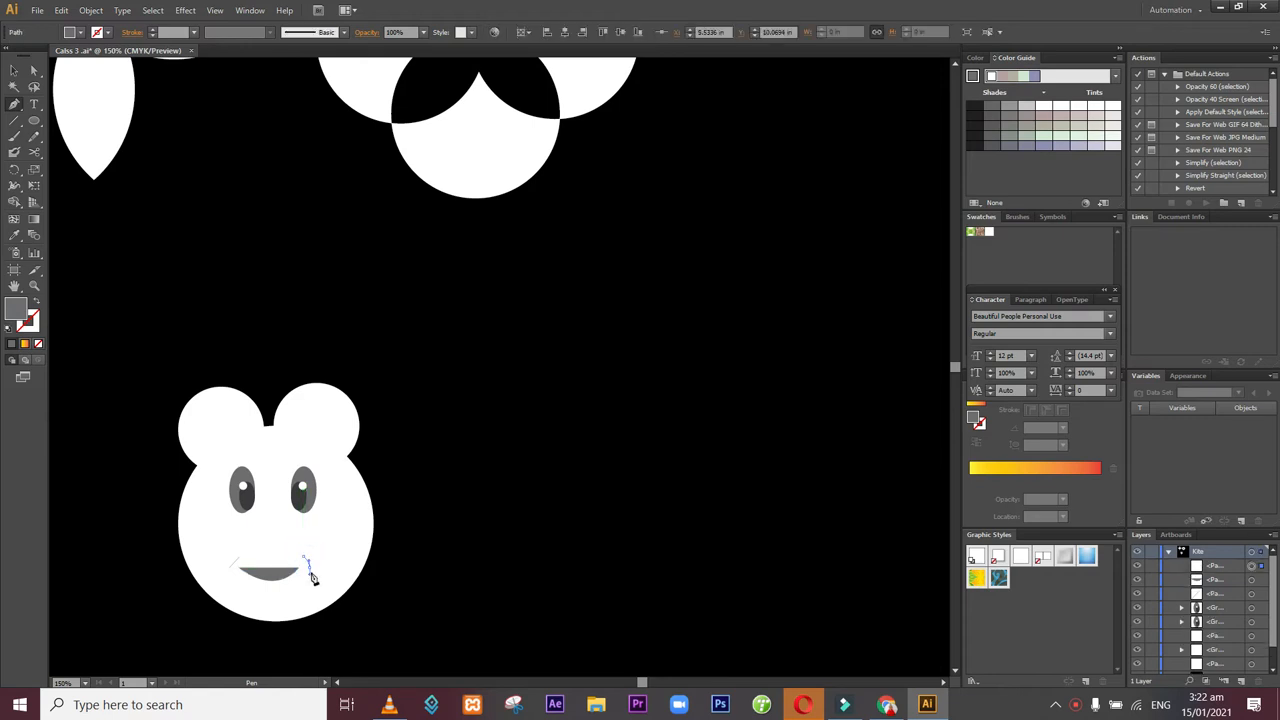
{"action": "left_click_drag", "start_coordinate": [311, 574], "coordinate": [311, 575]}
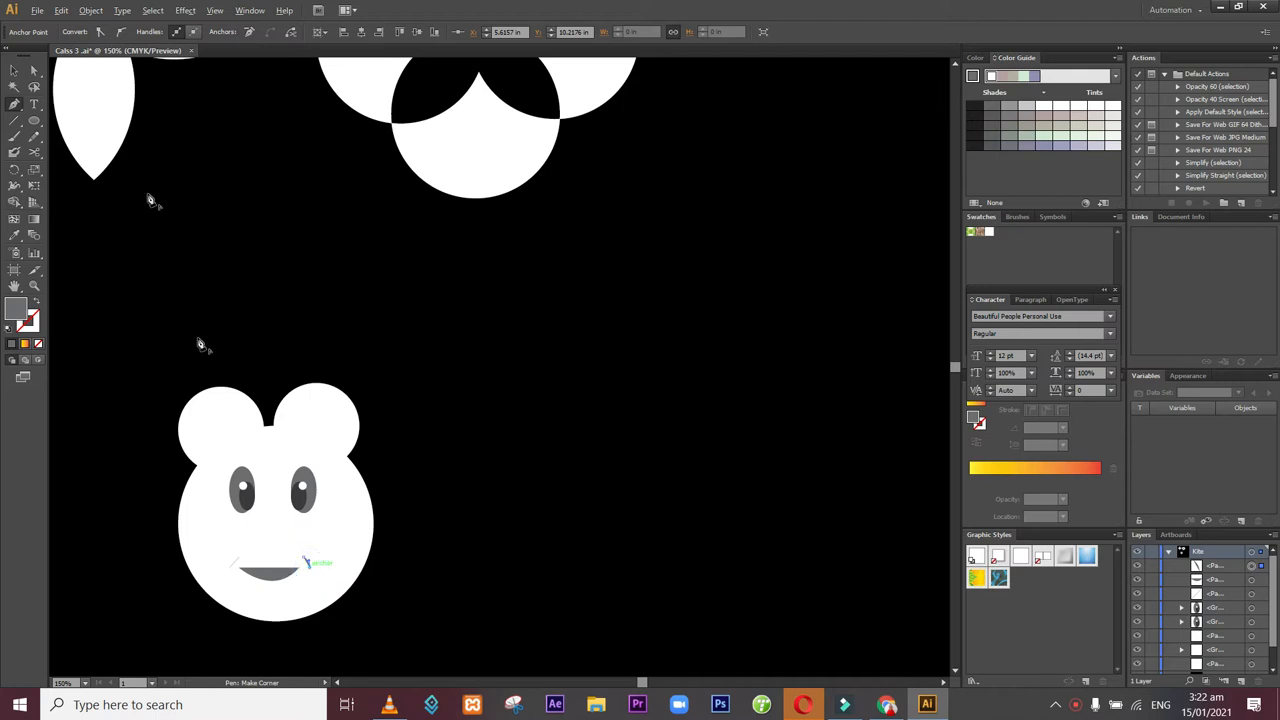
{"action": "left_click", "coordinate": [19, 71]}
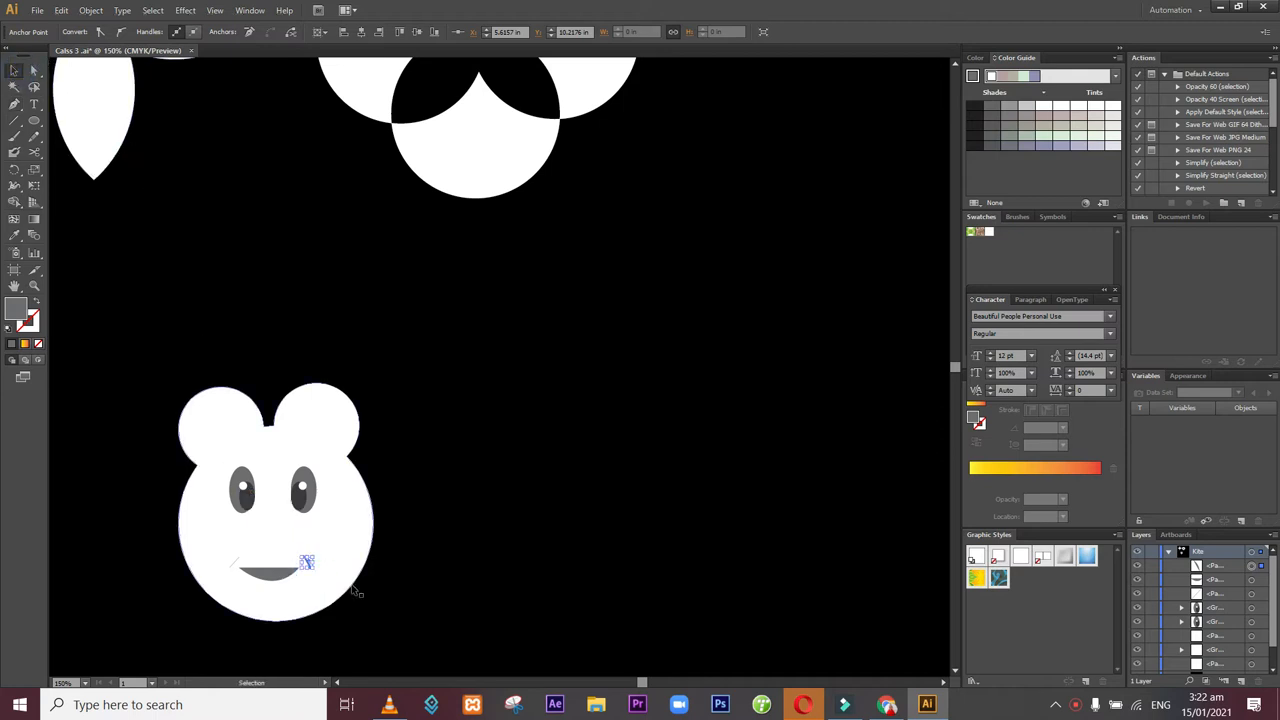
- Remove the fill from the mouth curve and give it a pink stroke
{"action": "left_click", "coordinate": [316, 569]}
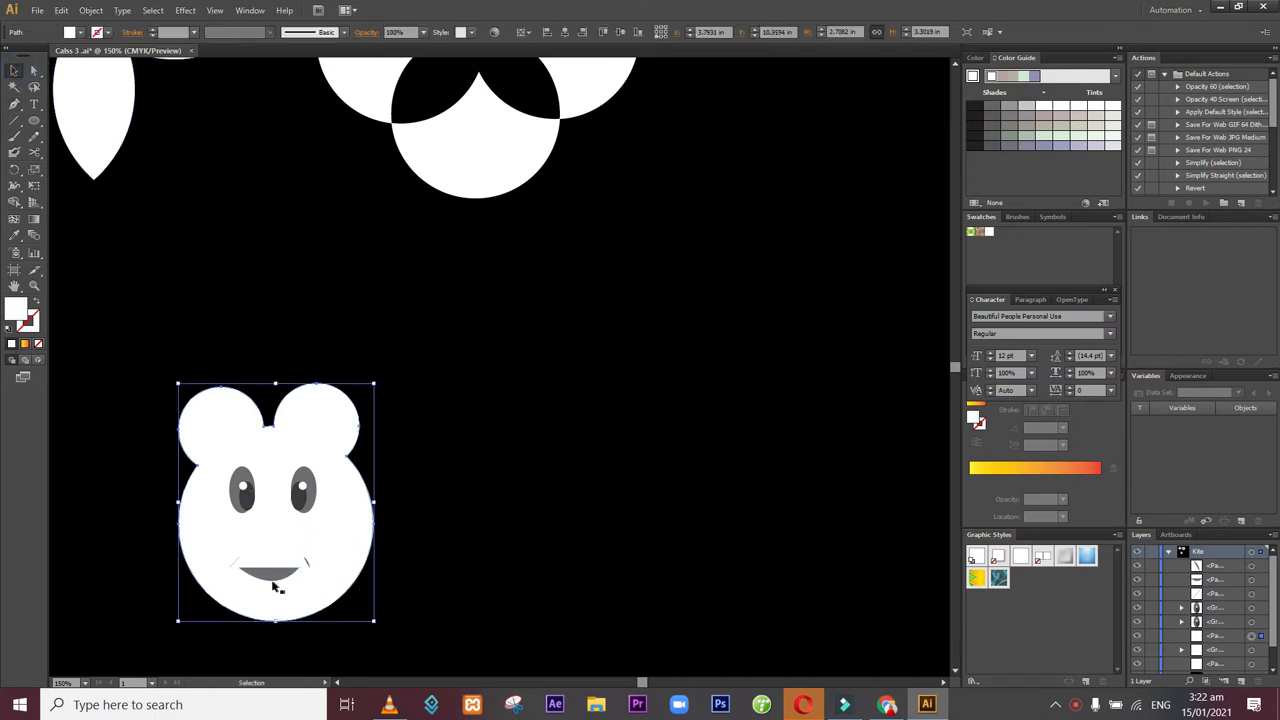
{"action": "left_click", "coordinate": [277, 580]}
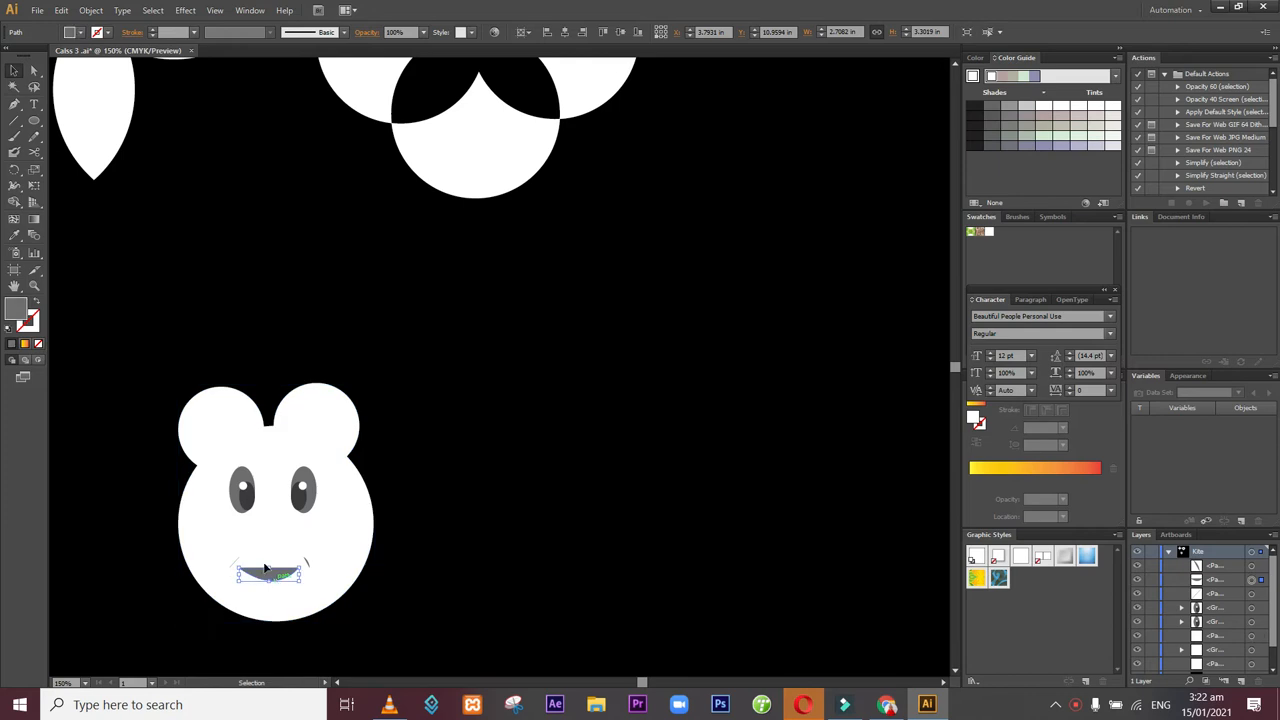
{"action": "left_click", "coordinate": [82, 33]}
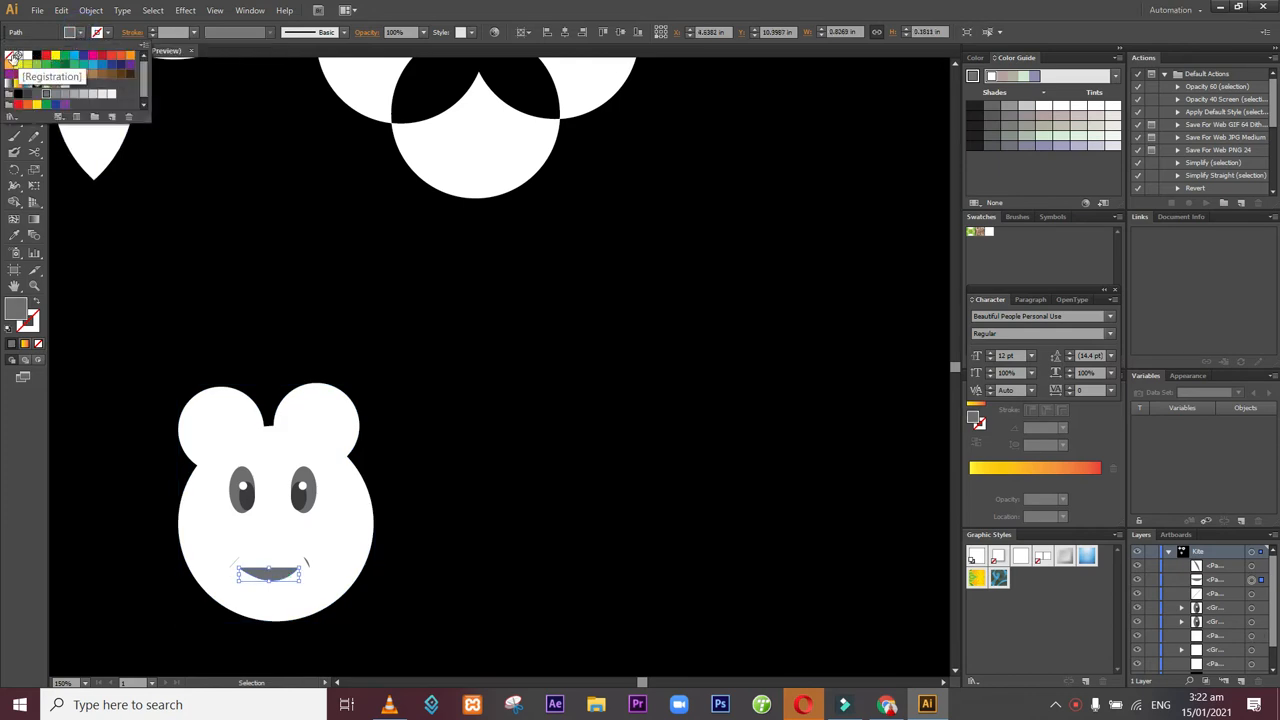
{"action": "left_click", "coordinate": [10, 57]}
{"action": "left_click", "coordinate": [108, 33]}
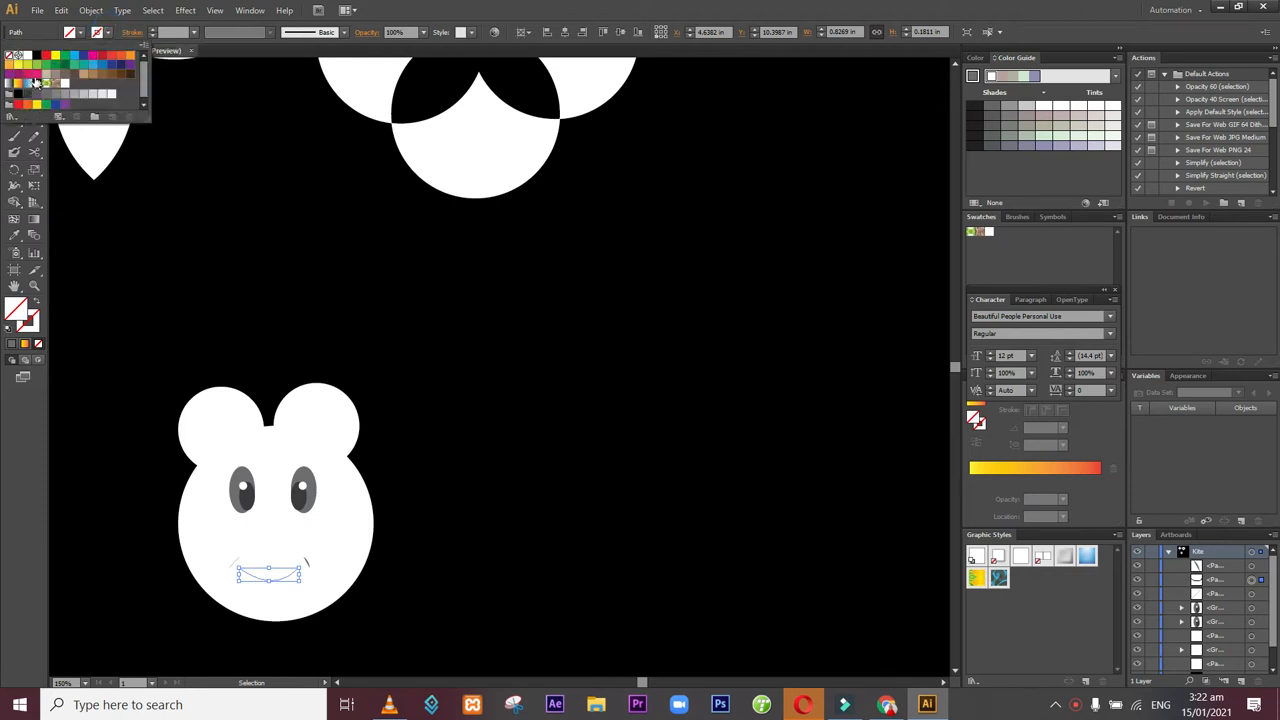
{"action": "left_click", "coordinate": [27, 75]}
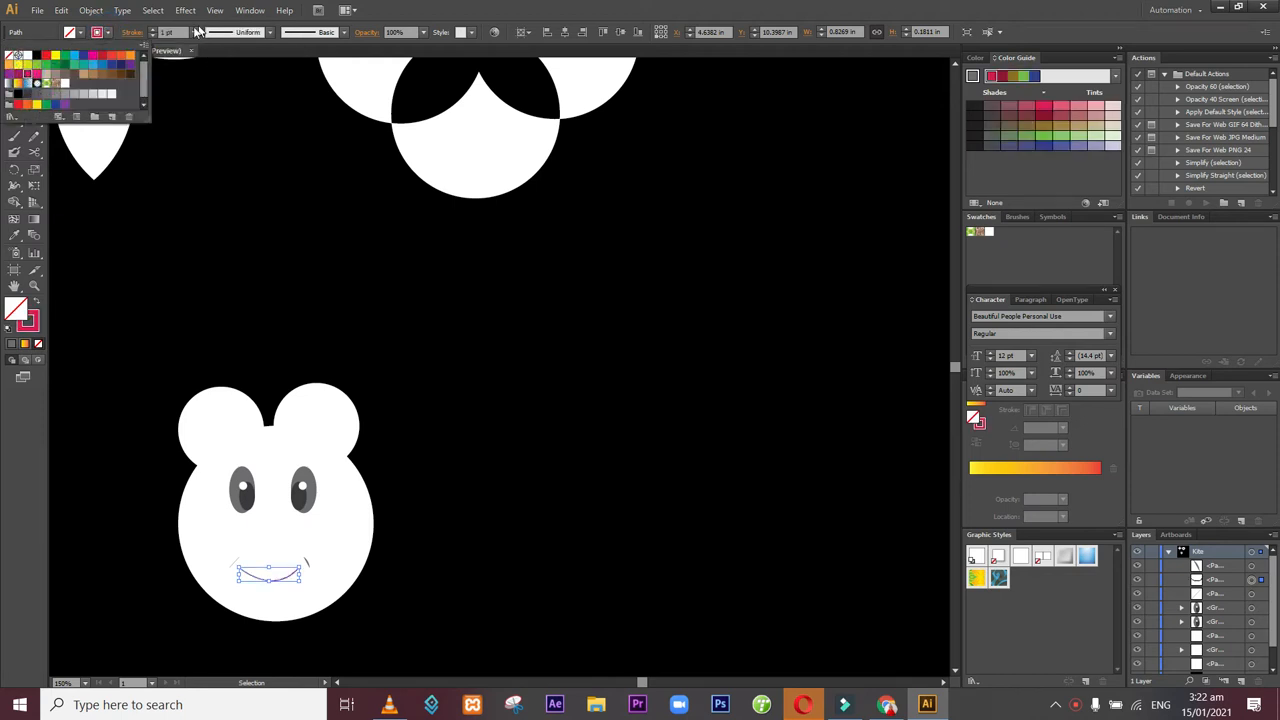
- Set the mouth's stroke weight to 9 pt and apply the lens-shaped width profile tapered at both ends
{"action": "left_click", "coordinate": [153, 31]}
{"action": "left_click", "coordinate": [153, 31]}
{"action": "left_click", "coordinate": [153, 31]}
{"action": "left_click", "coordinate": [153, 31]}
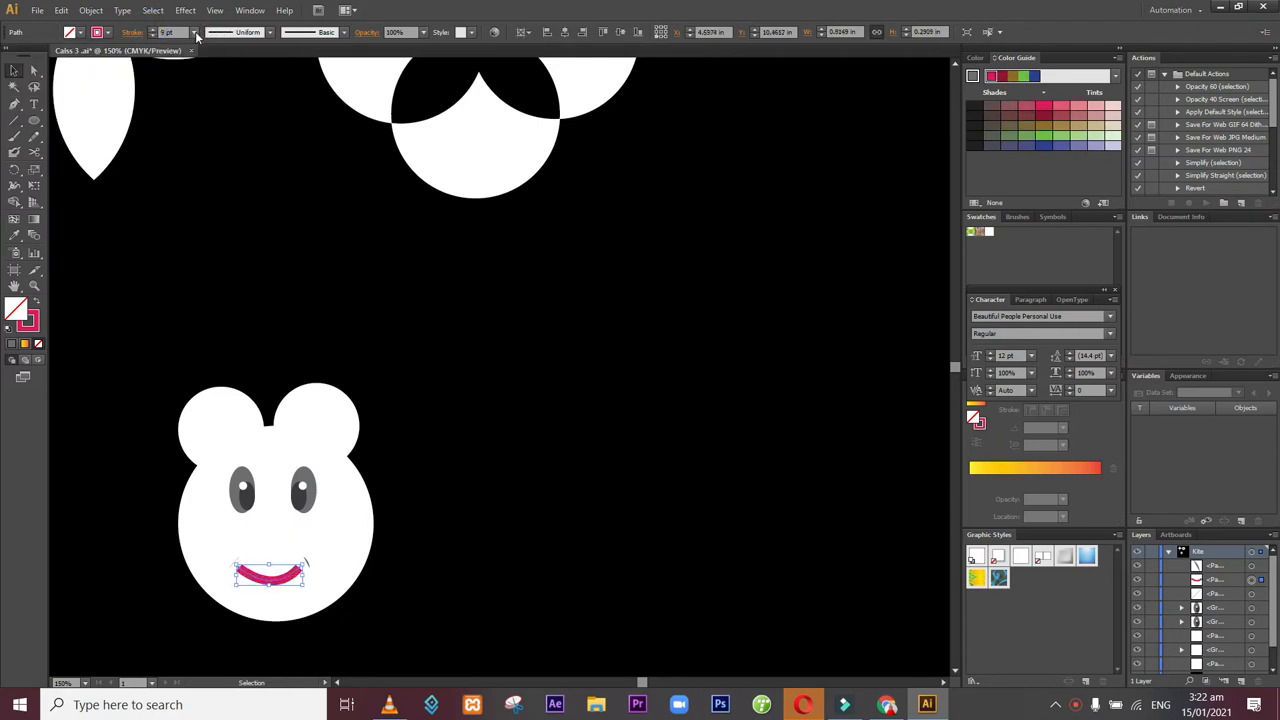
{"action": "left_click", "coordinate": [196, 33]}
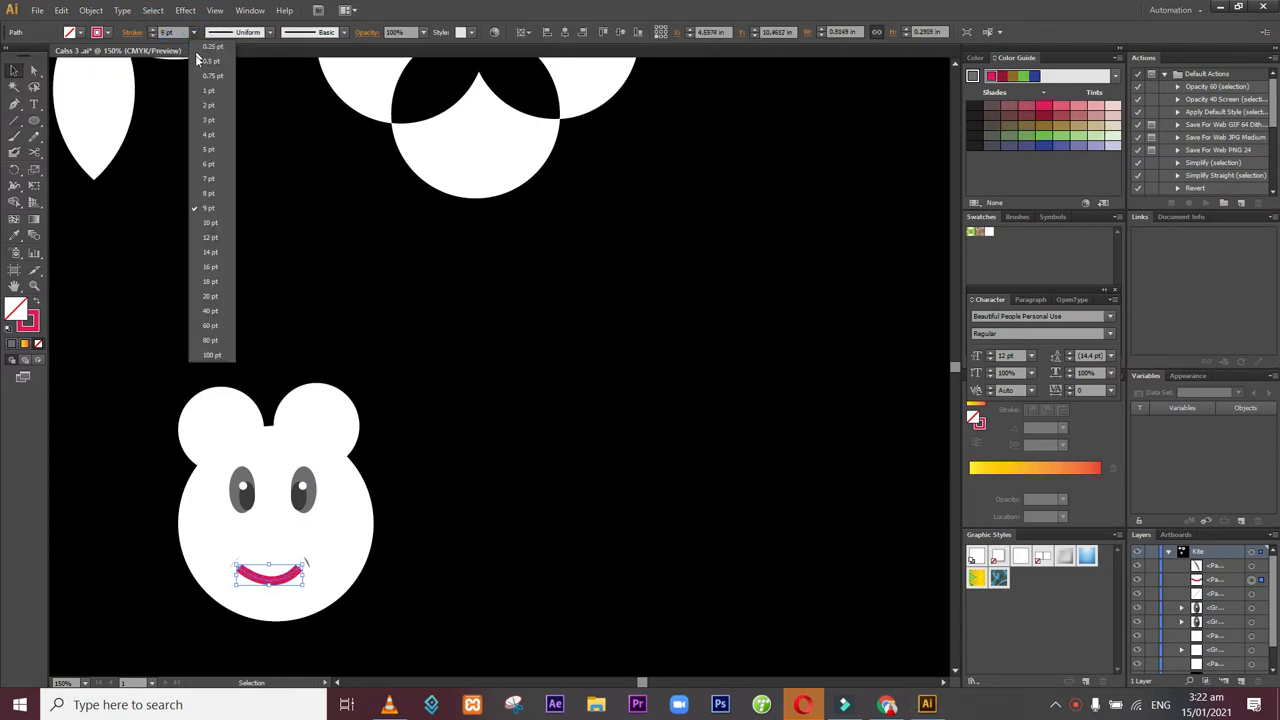
{"action": "left_click", "coordinate": [267, 33]}
{"action": "left_click", "coordinate": [267, 33]}
{"action": "left_click", "coordinate": [267, 33]}
{"action": "left_click", "coordinate": [267, 33]}
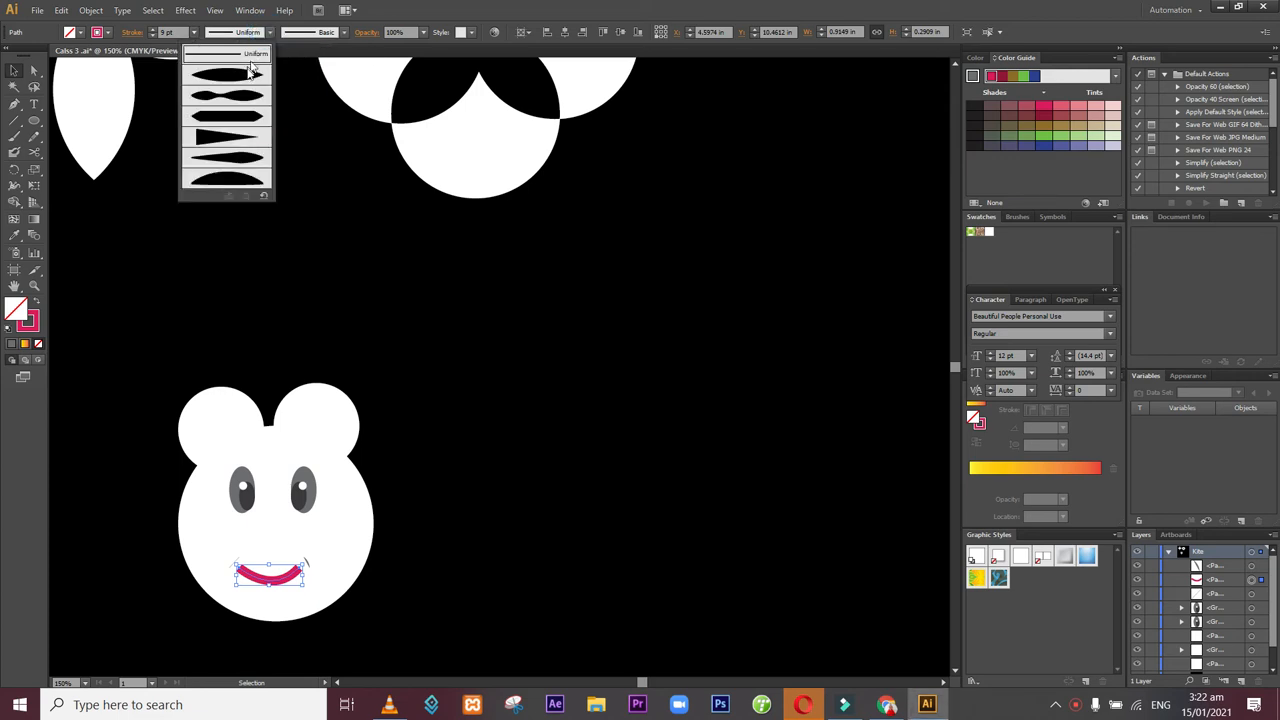
{"action": "left_click", "coordinate": [248, 73]}
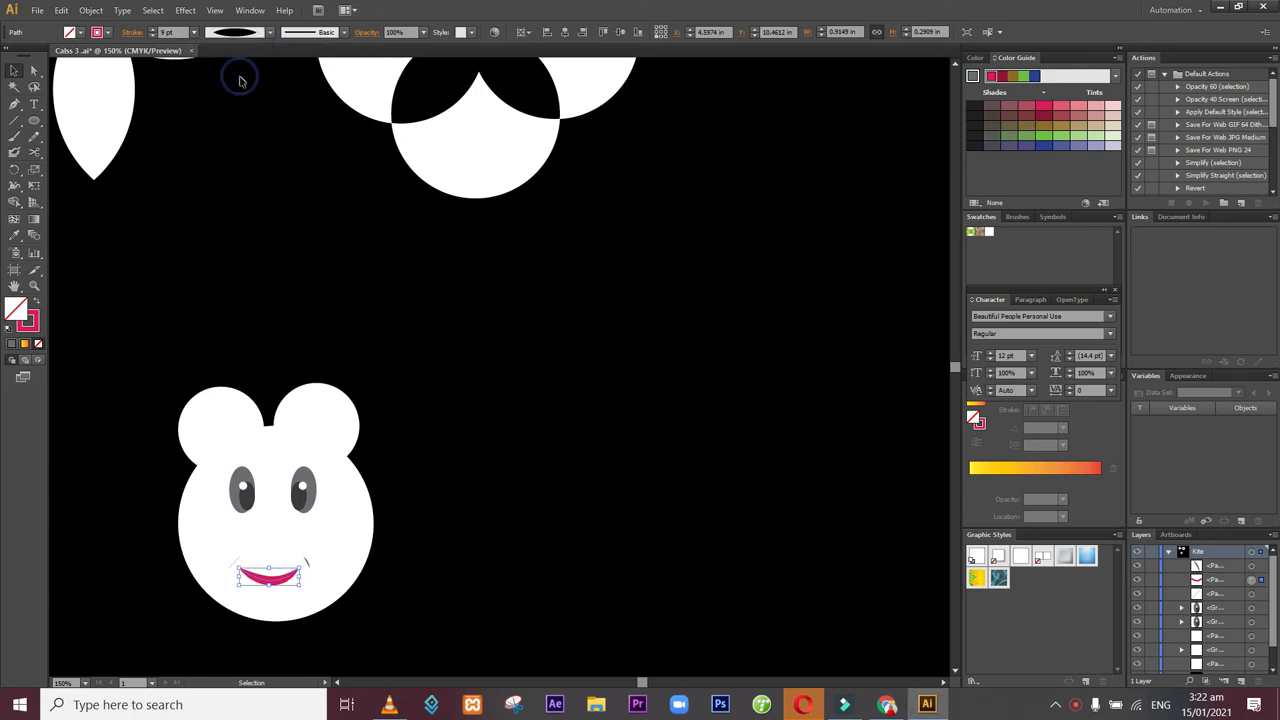
{"action": "left_click", "coordinate": [408, 494]}
- Style the short line at the mouth's left end with no fill, a pink stroke and the lens-shaped width profile
{"action": "left_click_drag", "start_coordinate": [329, 571], "coordinate": [307, 563]}
{"action": "key", "text": "ctrl+z"}
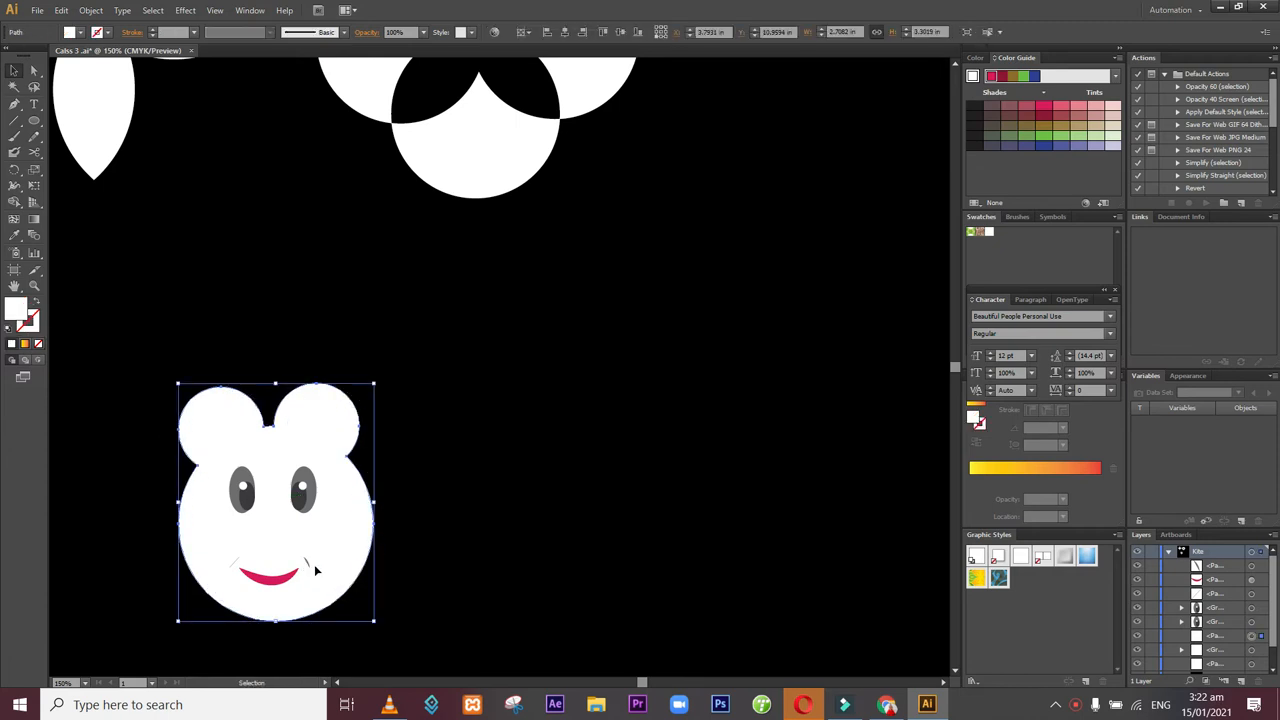
{"action": "left_click", "coordinate": [309, 567]}
{"action": "left_click", "coordinate": [235, 565]}
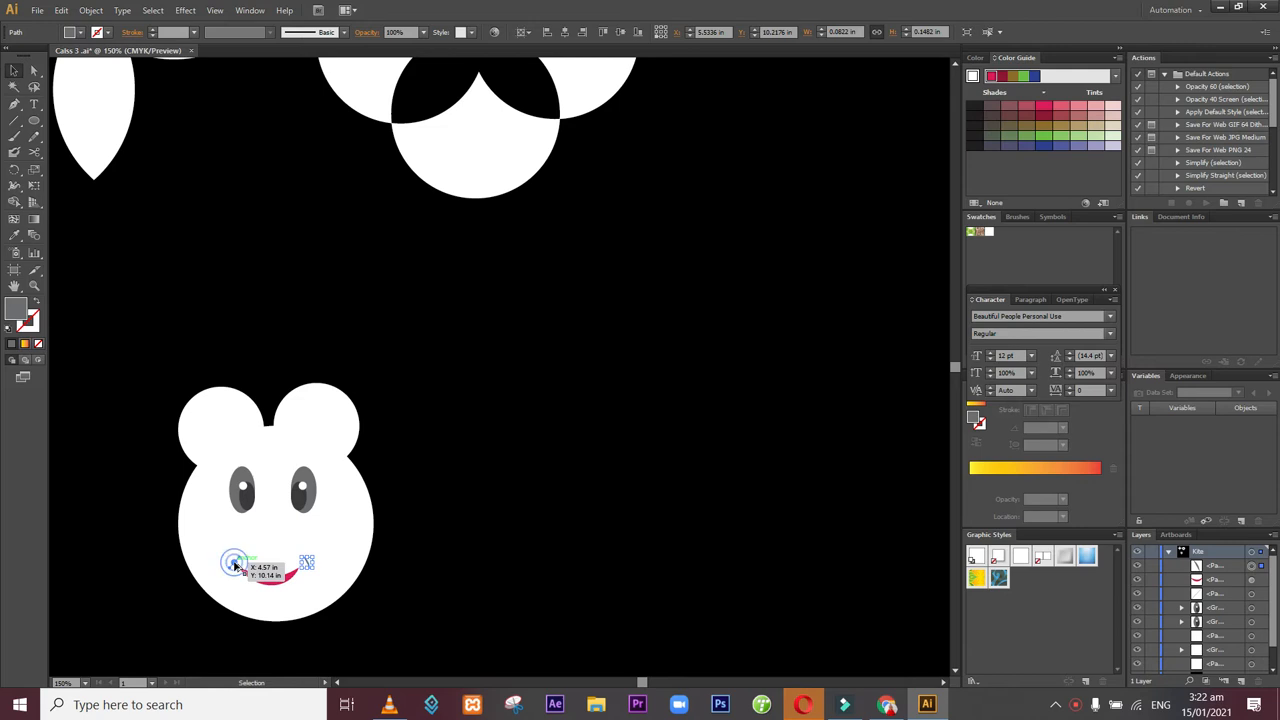
{"action": "left_click", "coordinate": [80, 32]}
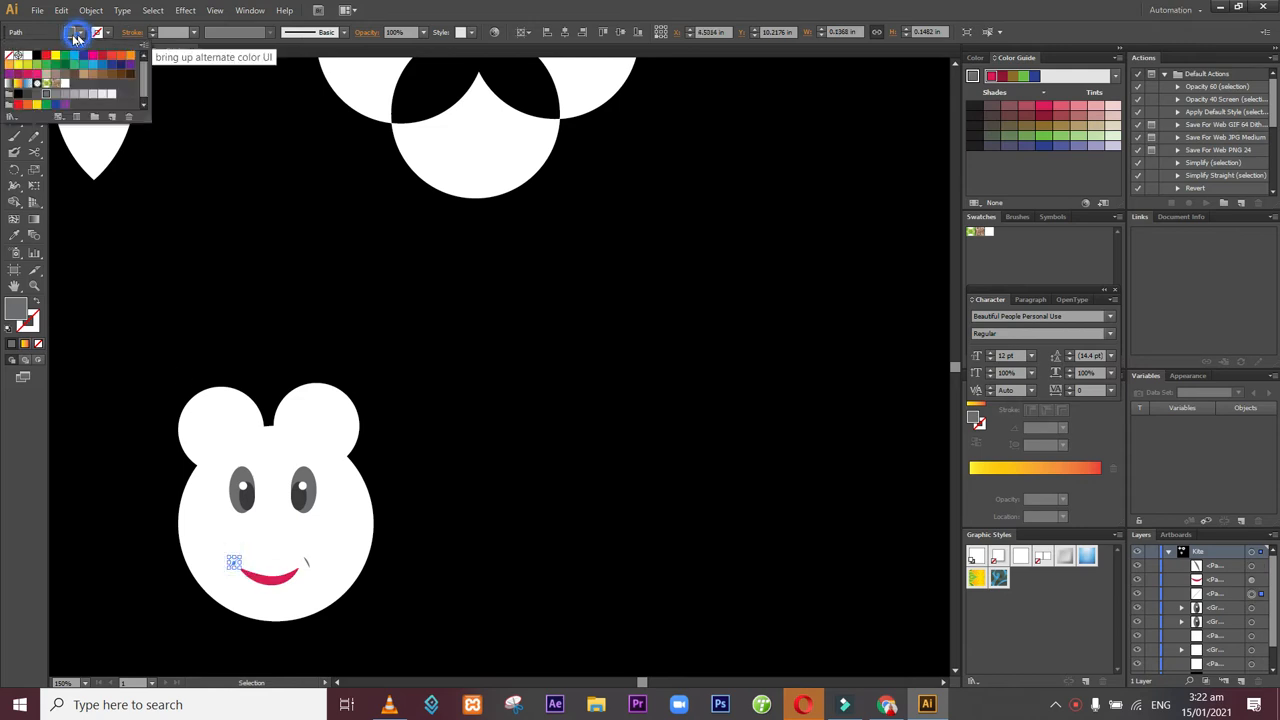
{"action": "left_click", "coordinate": [10, 55]}
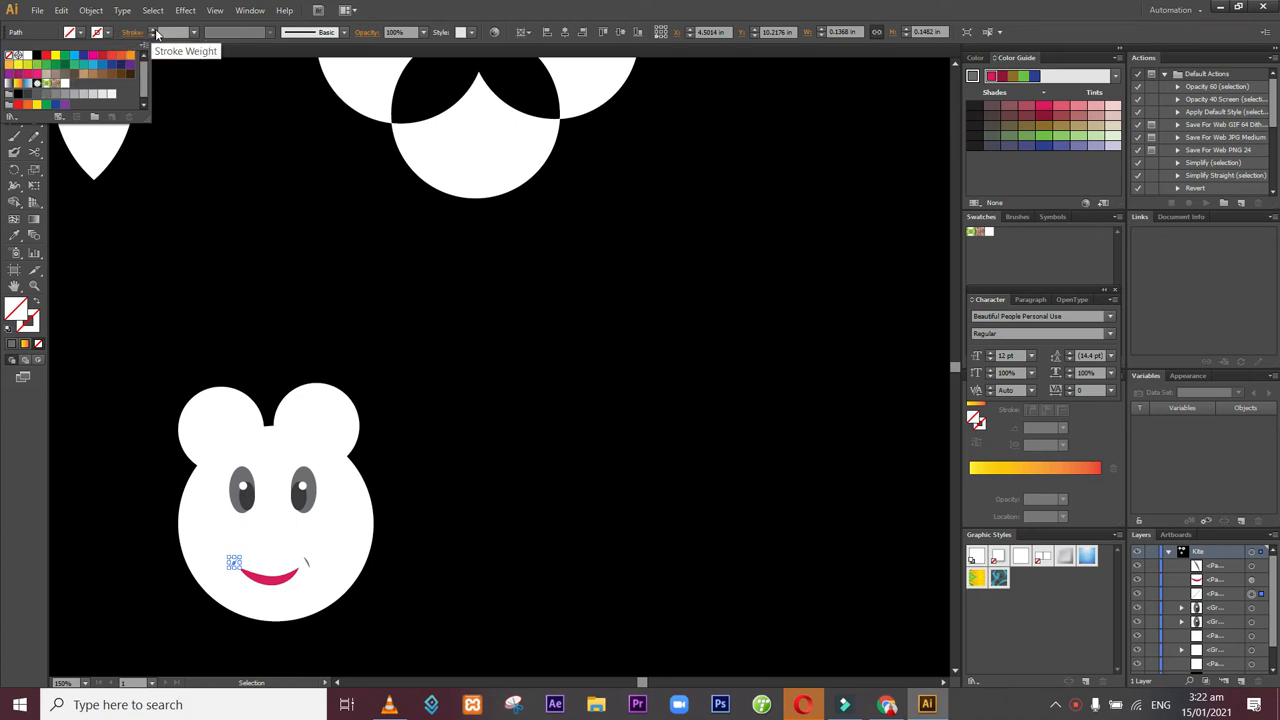
{"action": "left_click", "coordinate": [105, 32]}
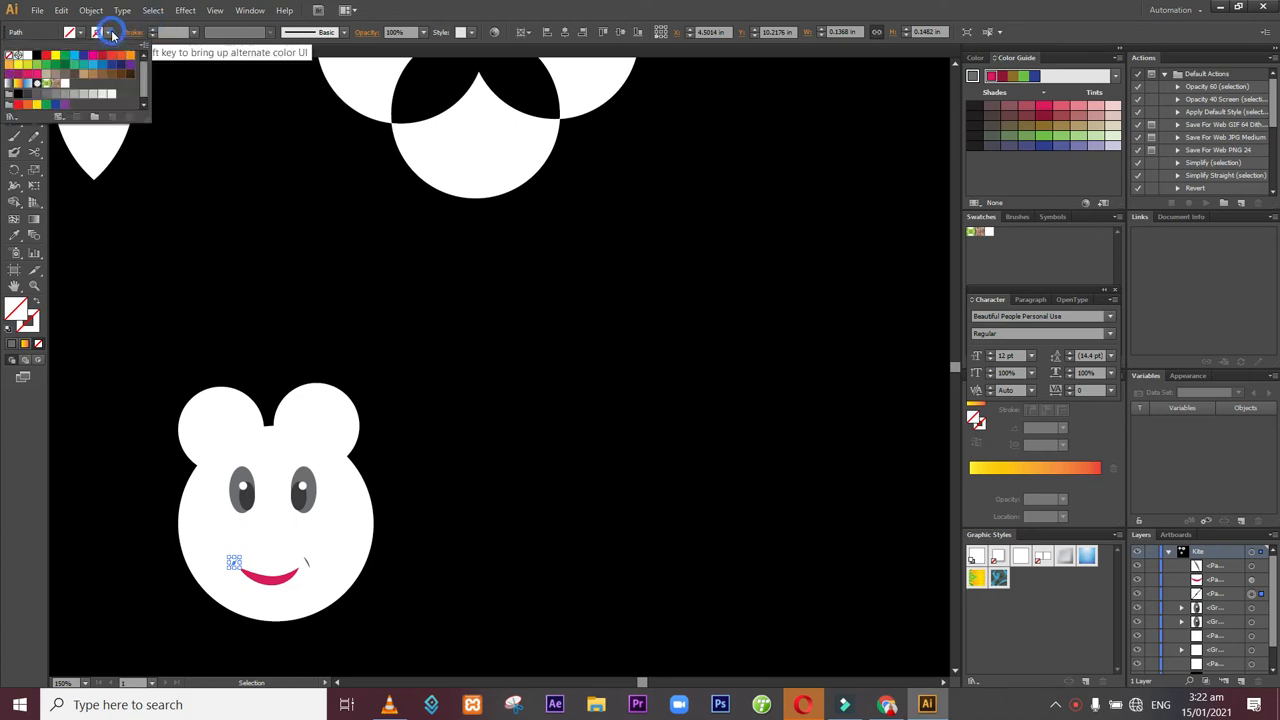
{"action": "left_click", "coordinate": [36, 75]}
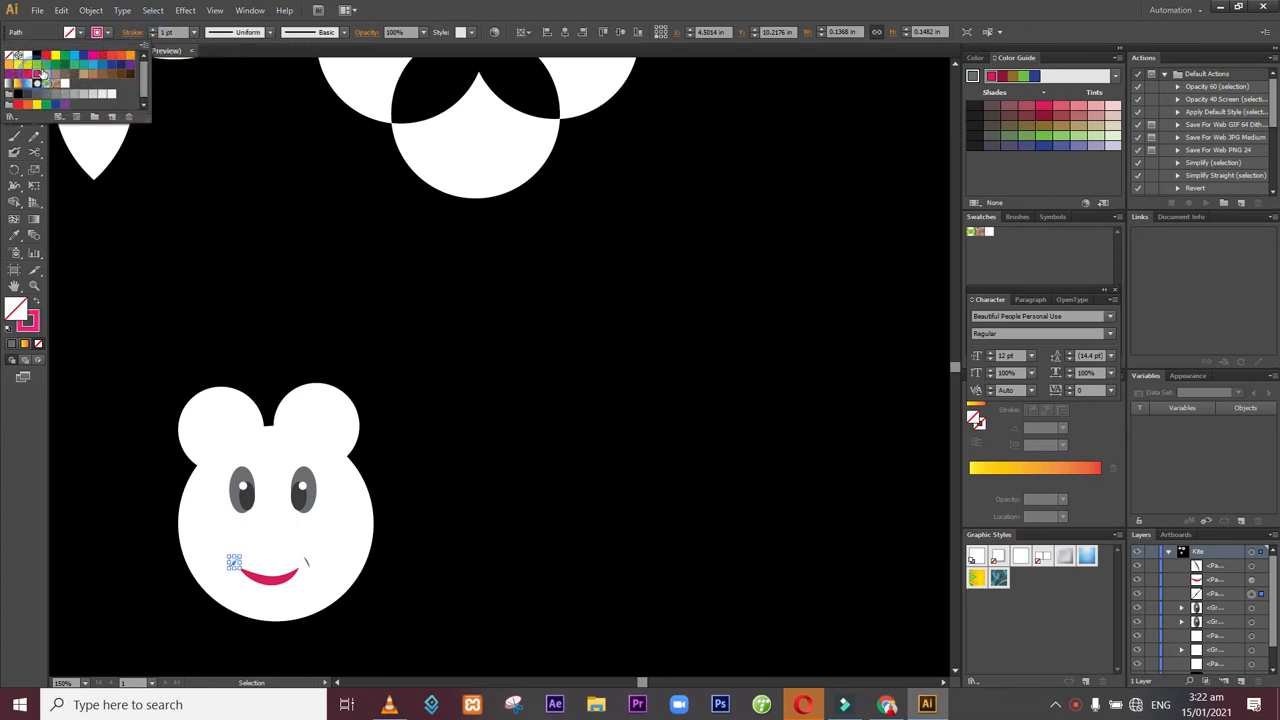
{"action": "left_click", "coordinate": [270, 32]}
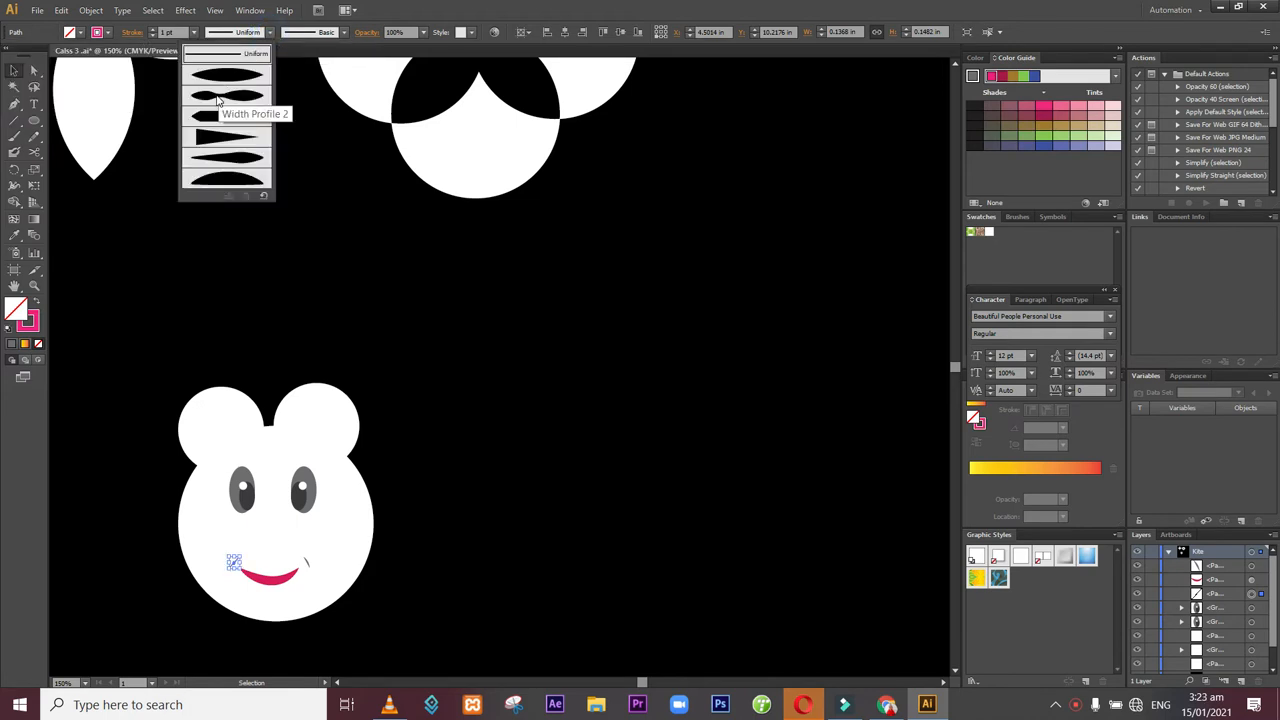
{"action": "left_click", "coordinate": [243, 81]}
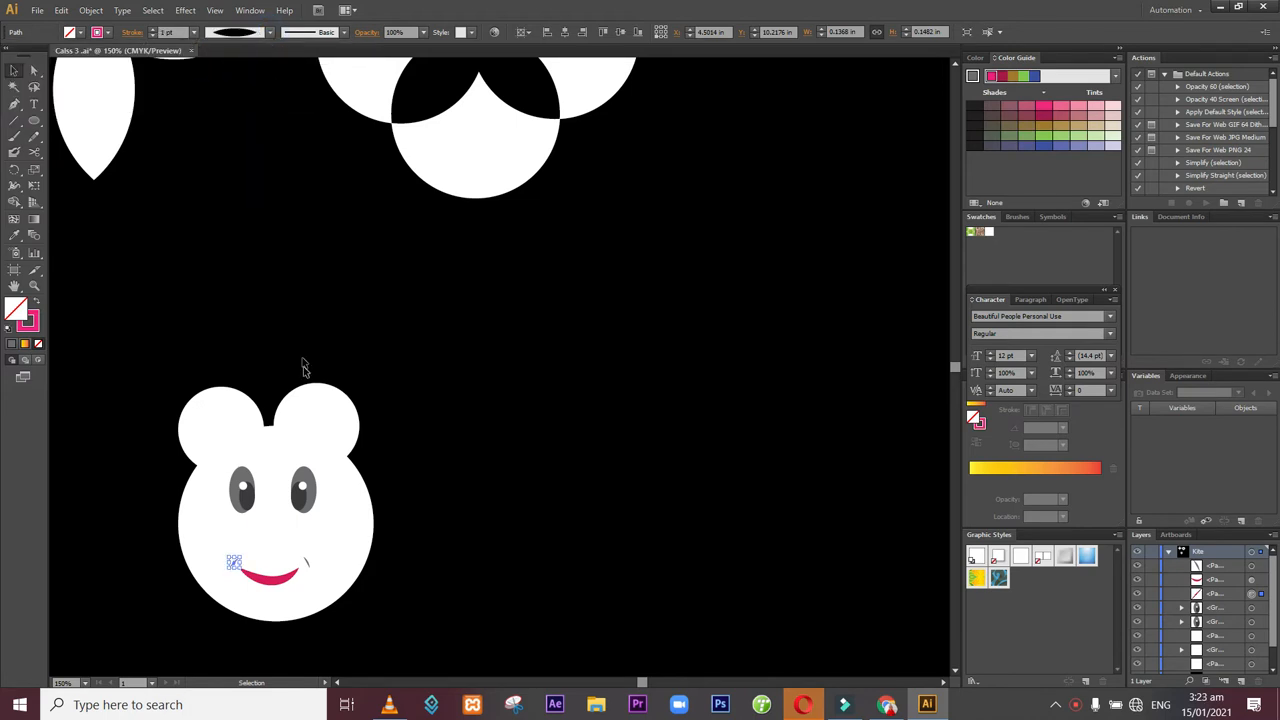
- Remove the fill from the short line at the mouth's right end and give it a 2 pt pink stroke
{"action": "key", "text": "a"}
{"action": "left_click", "coordinate": [309, 568]}
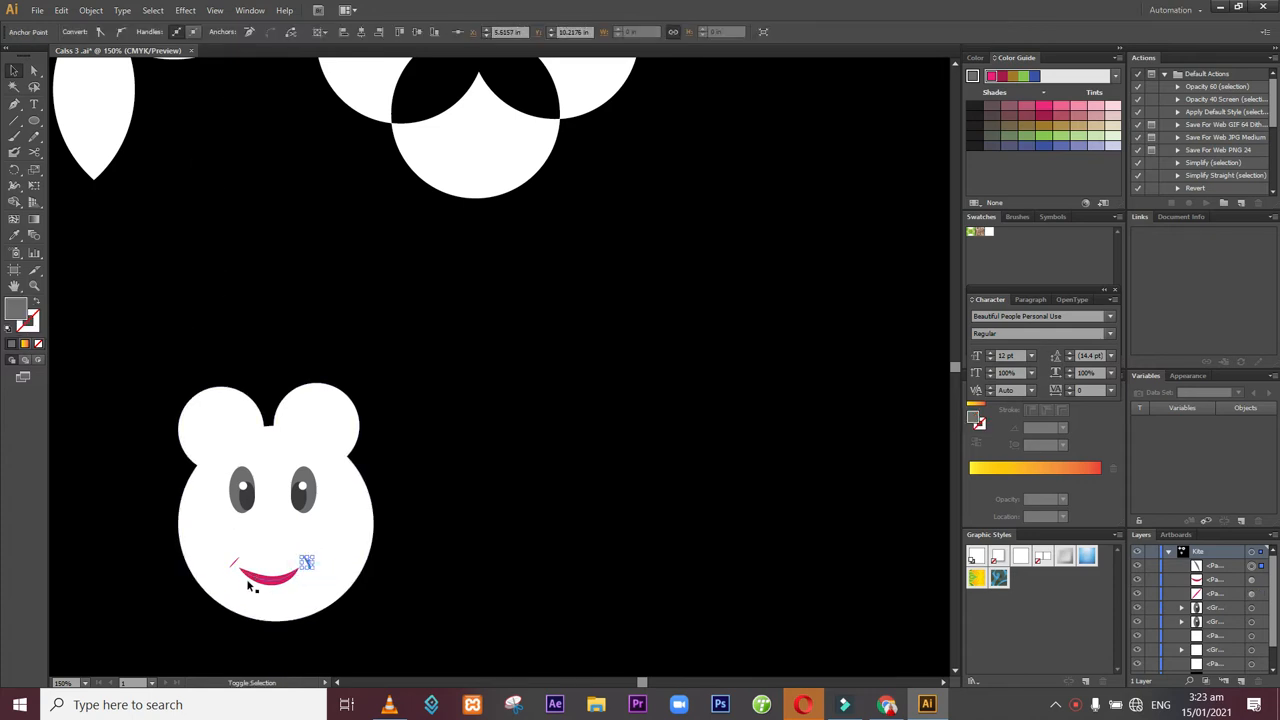
{"action": "key", "text": "v"}
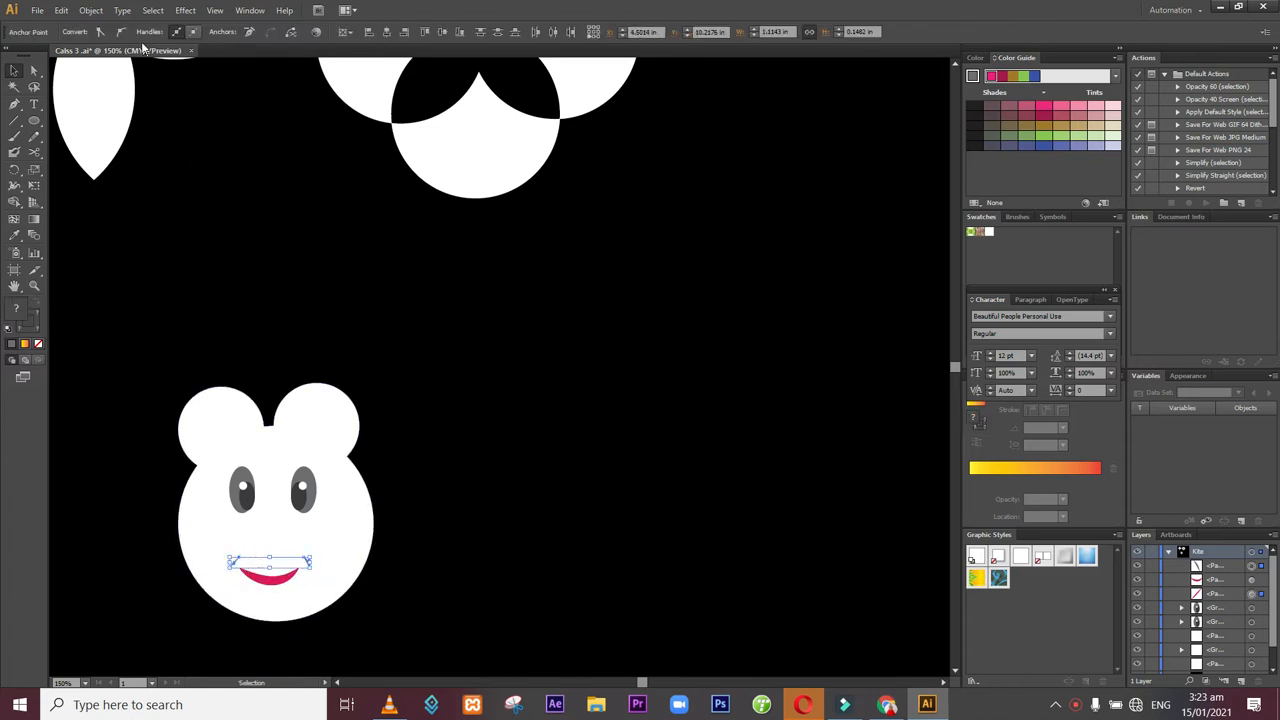
{"action": "left_click", "coordinate": [148, 121]}
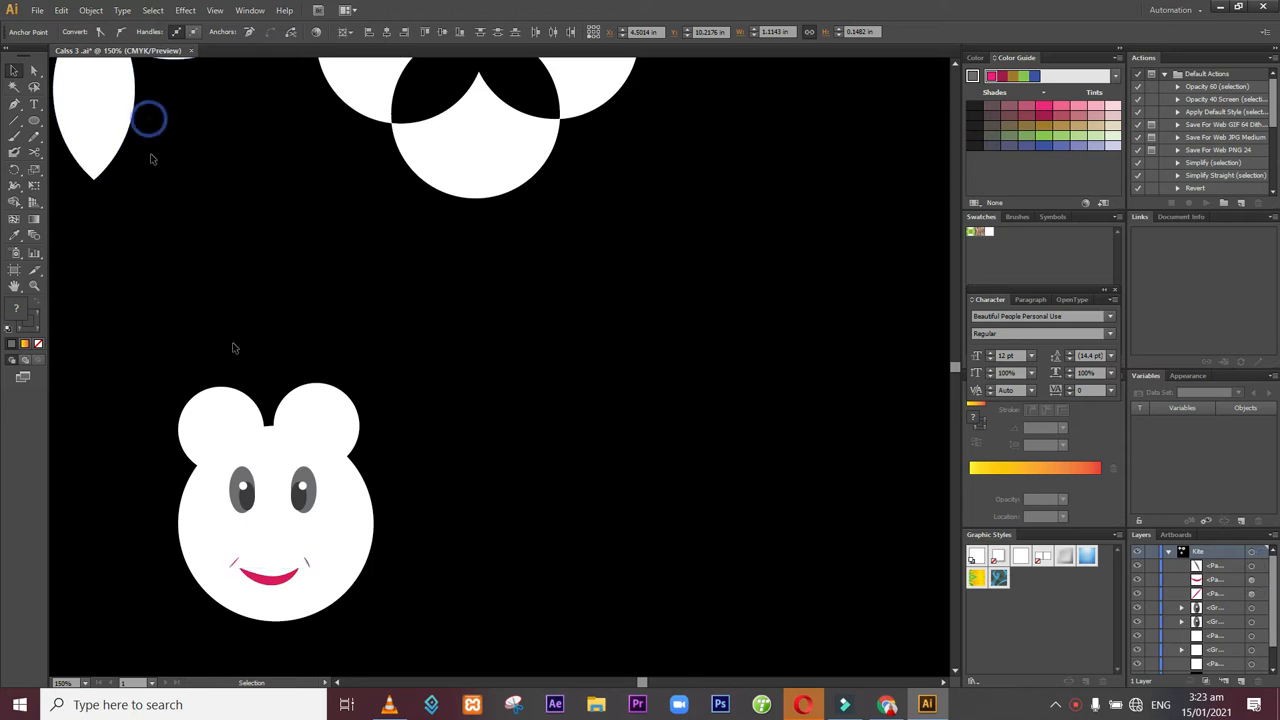
{"action": "left_click", "coordinate": [310, 566]}
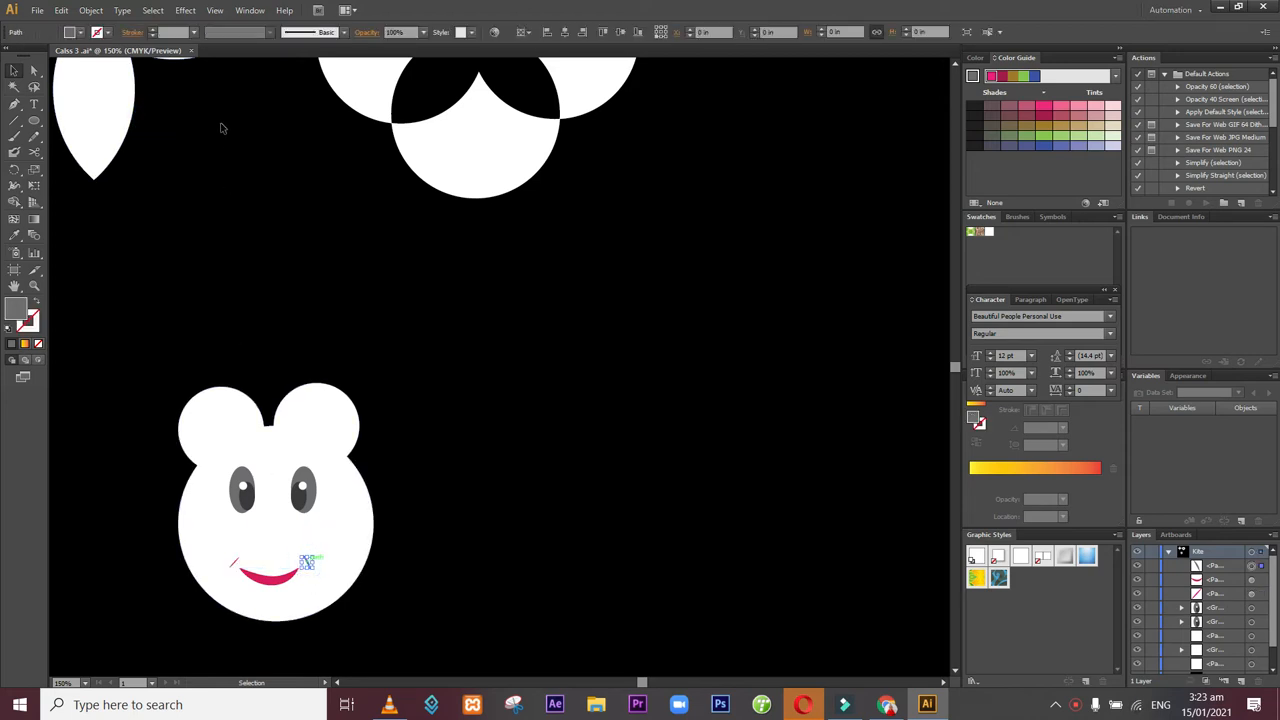
{"action": "left_click", "coordinate": [80, 35]}
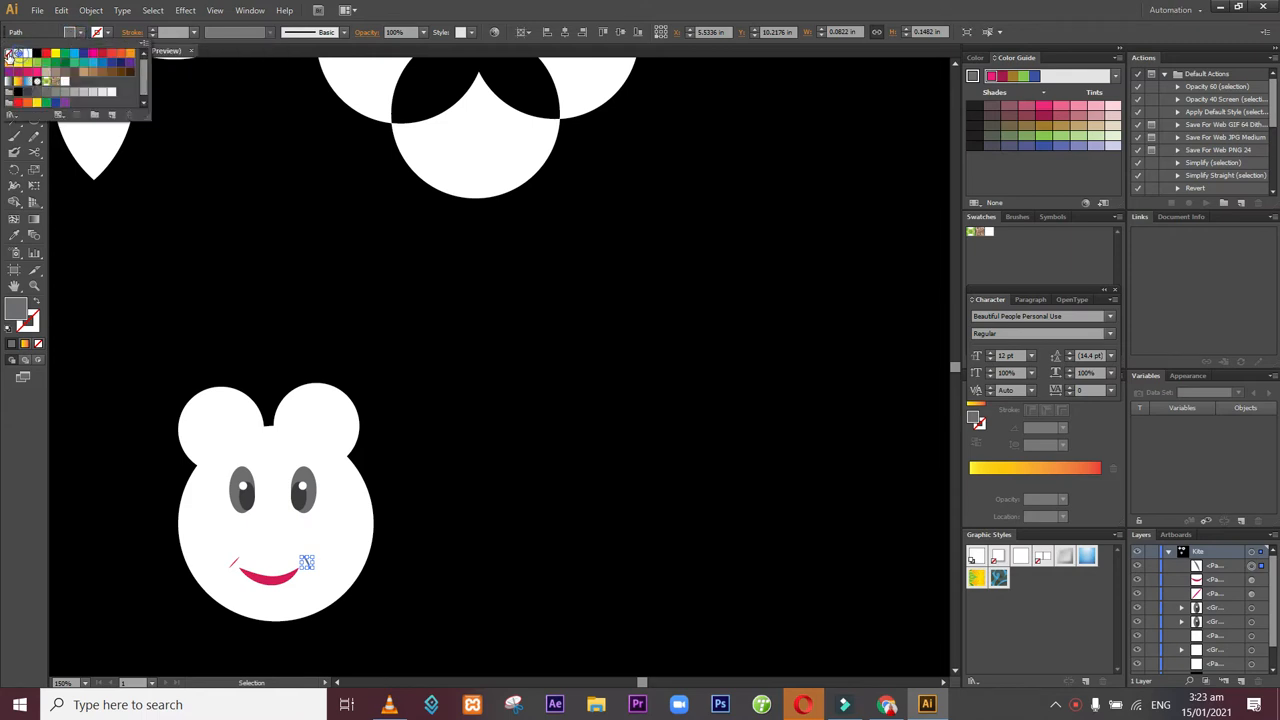
{"action": "left_click", "coordinate": [9, 55]}
{"action": "left_click", "coordinate": [153, 31]}
{"action": "left_click", "coordinate": [153, 30]}
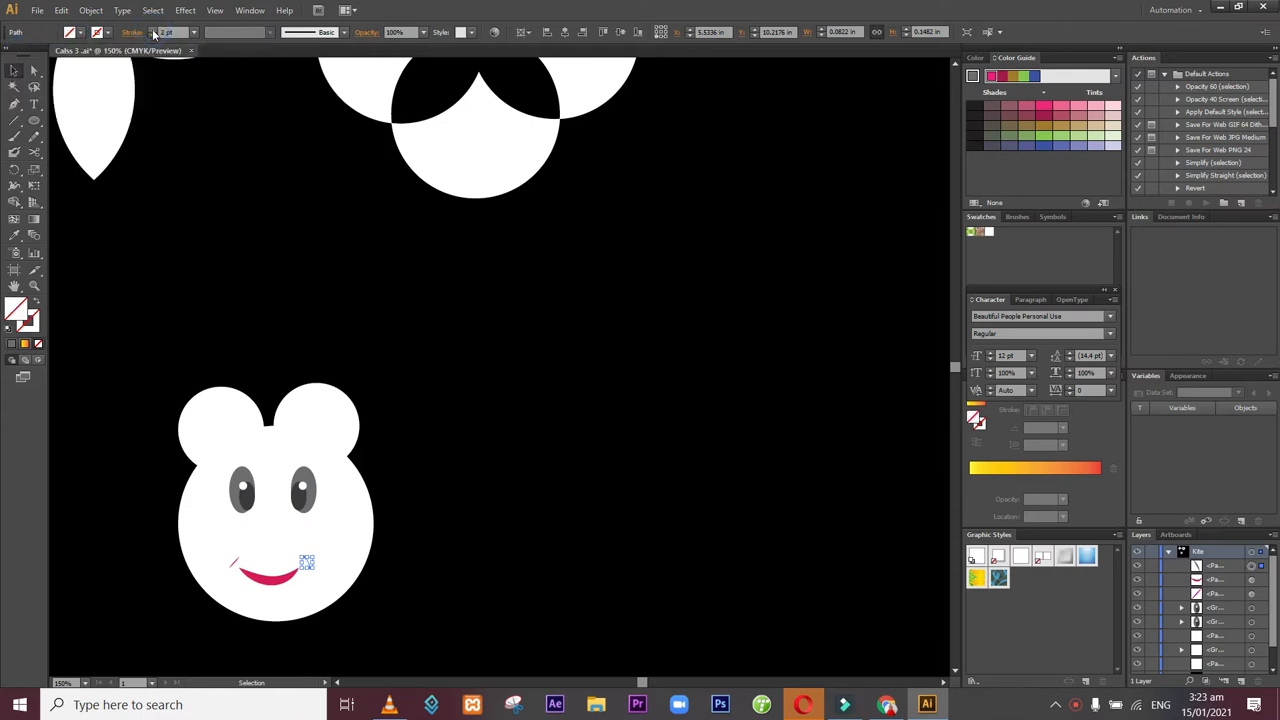
{"action": "left_click", "coordinate": [153, 30]}
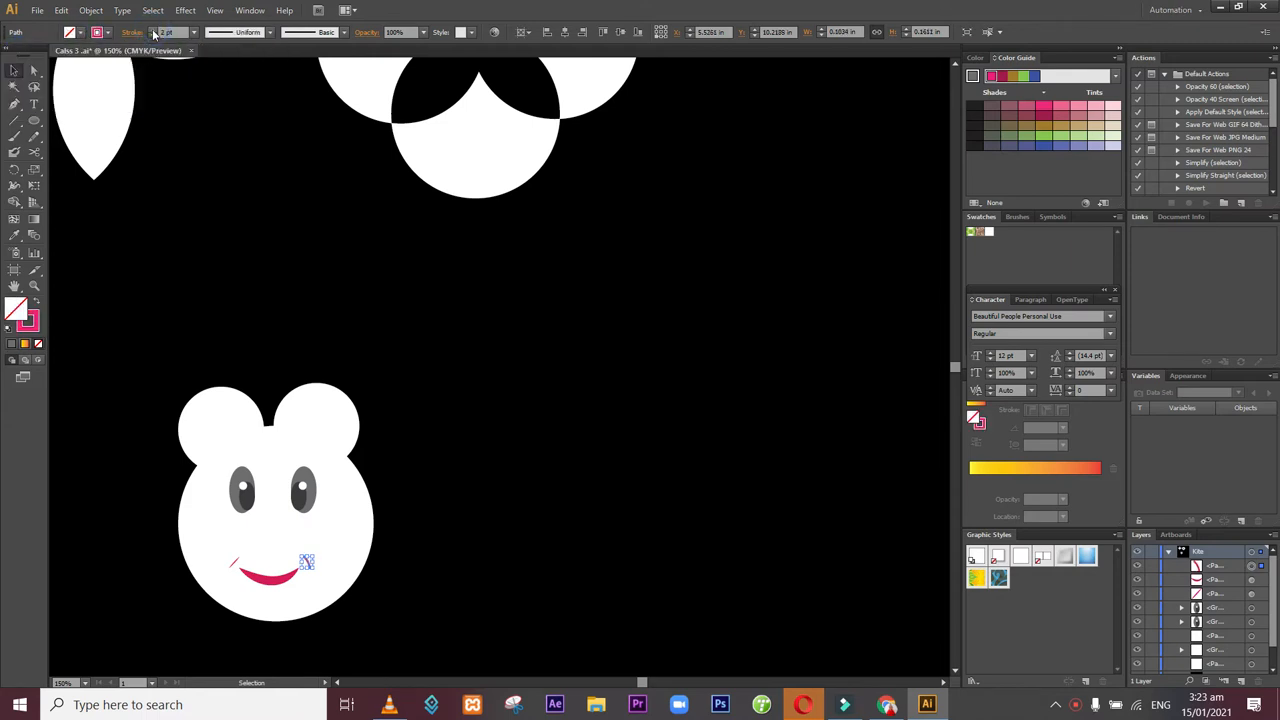
- Apply the lens-shaped Width Profile 1 to the short line at the mouth's right end
{"action": "left_click", "coordinate": [345, 33]}
{"action": "left_click", "coordinate": [345, 33]}
{"action": "left_click", "coordinate": [345, 33]}
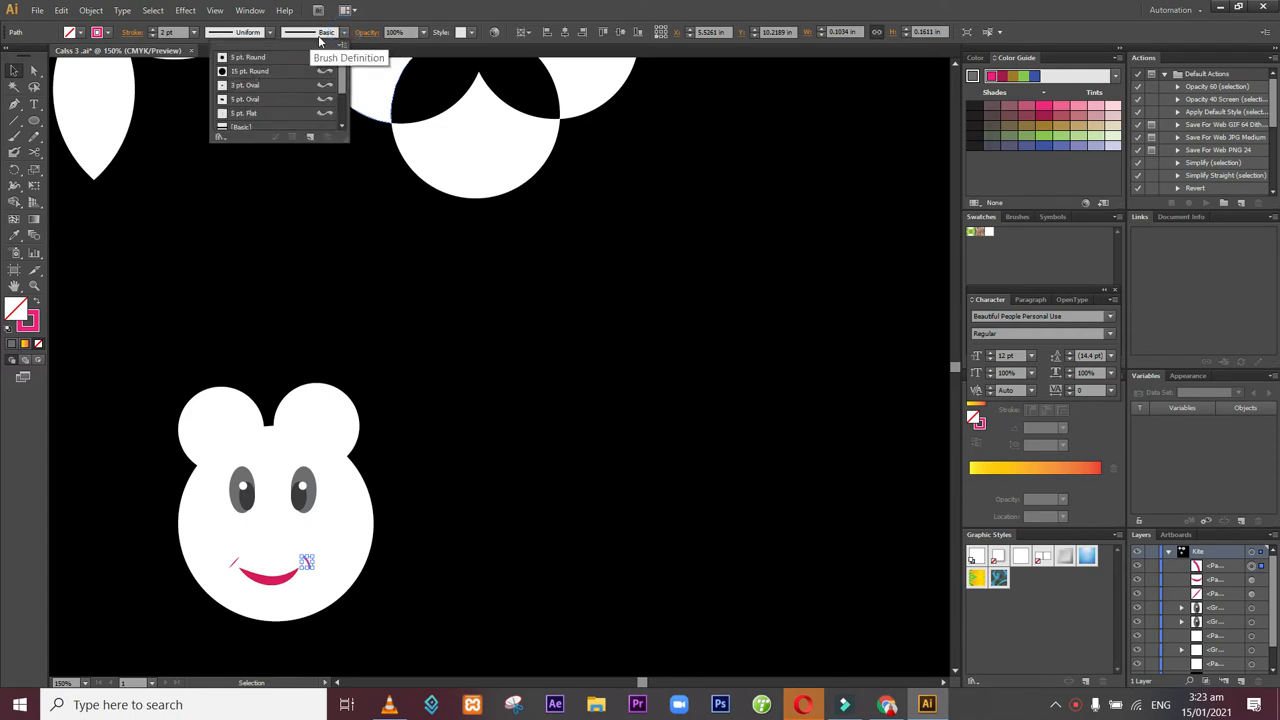
{"action": "left_click", "coordinate": [270, 33]}
{"action": "left_click", "coordinate": [270, 33]}
{"action": "left_click", "coordinate": [250, 80]}
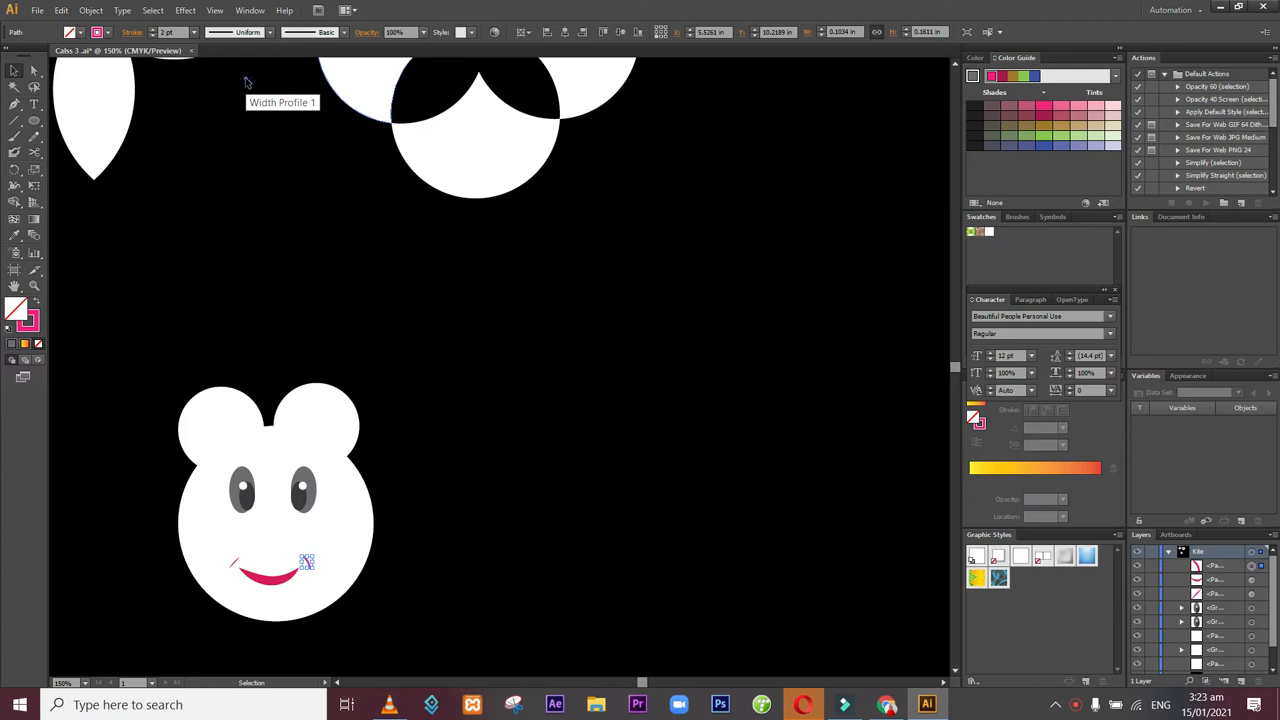
{"action": "left_click", "coordinate": [468, 292]}
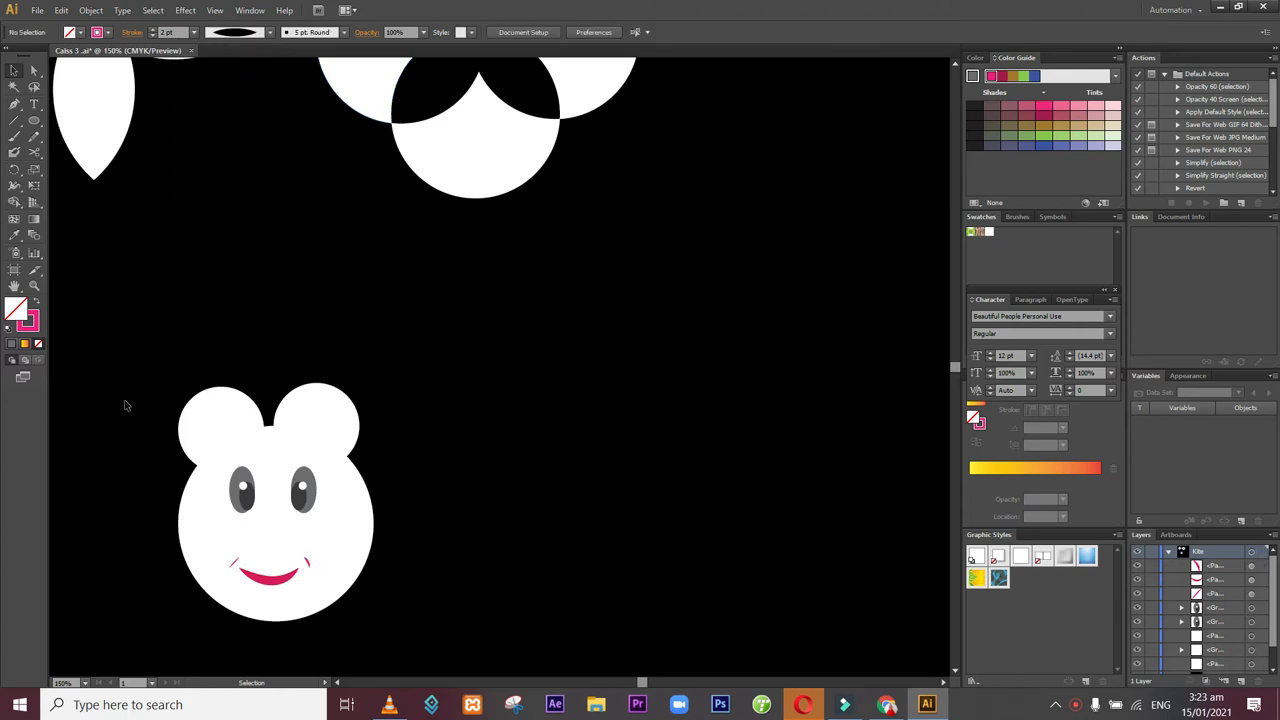
- Group all parts of the animal head, including the ears, eyes and mouth lines
{"action": "left_click_drag", "start_coordinate": [124, 404], "coordinate": [420, 618]}
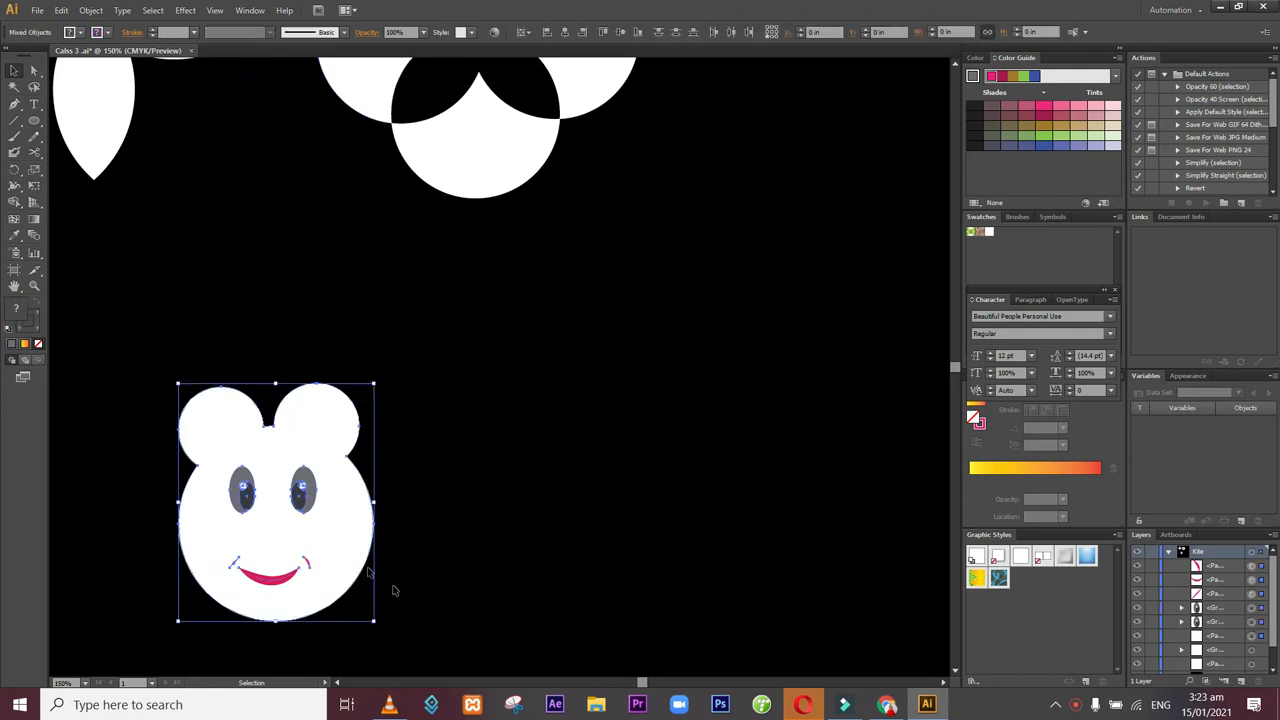
{"action": "key", "text": "ctrl+g"}
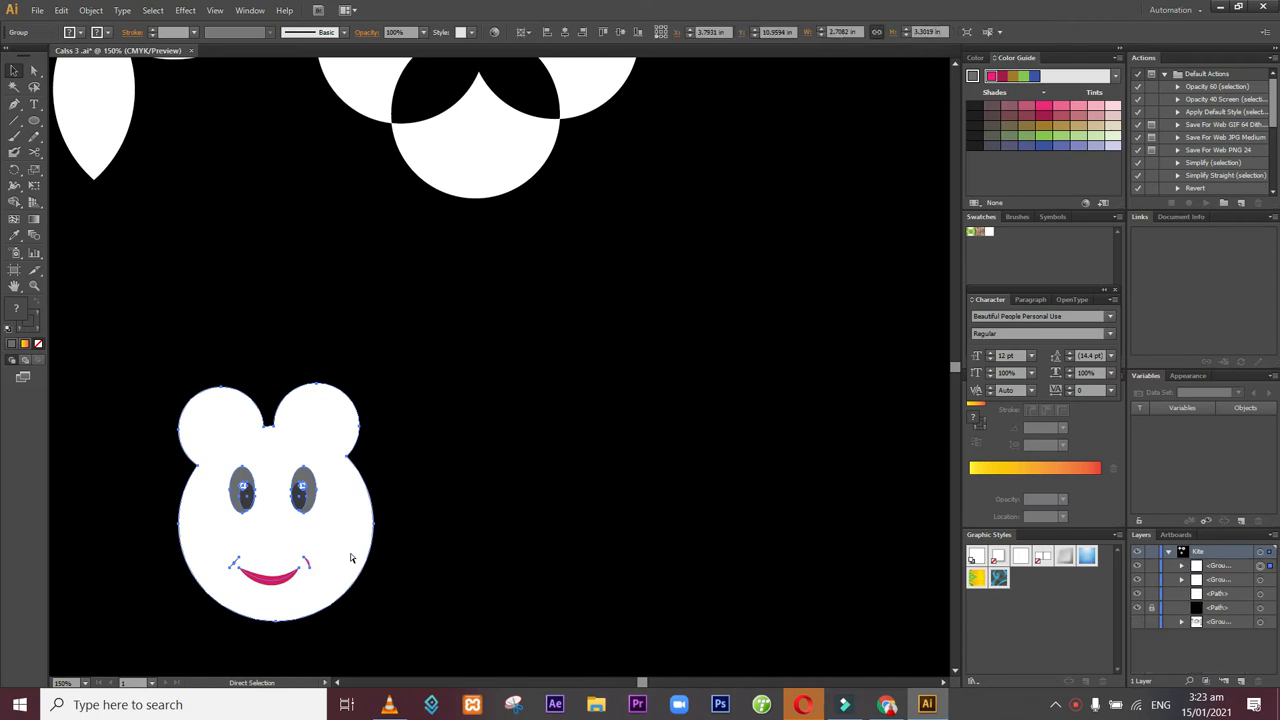
{"action": "key", "text": "v"}
{"action": "key", "text": "ctrl+minus"}
{"action": "key", "text": "ctrl+minus"}
{"action": "left_click", "coordinate": [494, 486]}
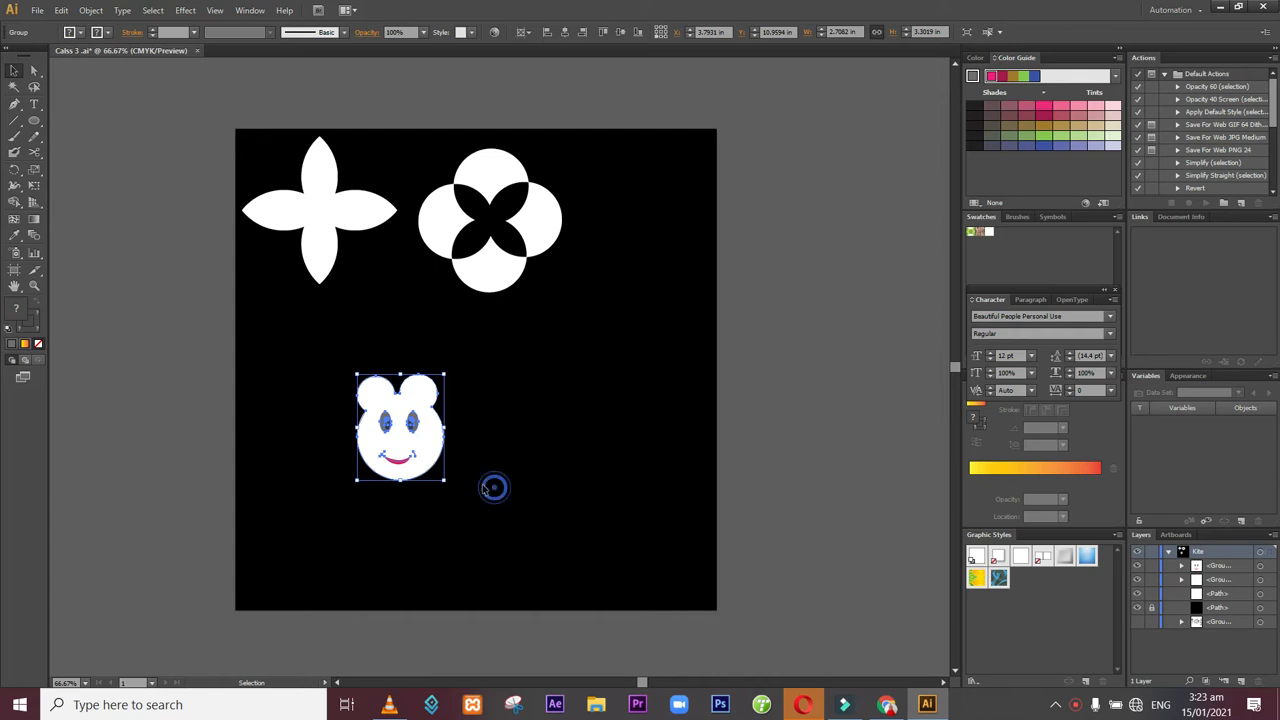
- Move the head group to the artboard's upper right beside the circle flower and tilt it slightly clockwise
{"action": "left_click", "coordinate": [432, 466]}
{"action": "left_click_drag", "start_coordinate": [432, 466], "coordinate": [657, 259]}
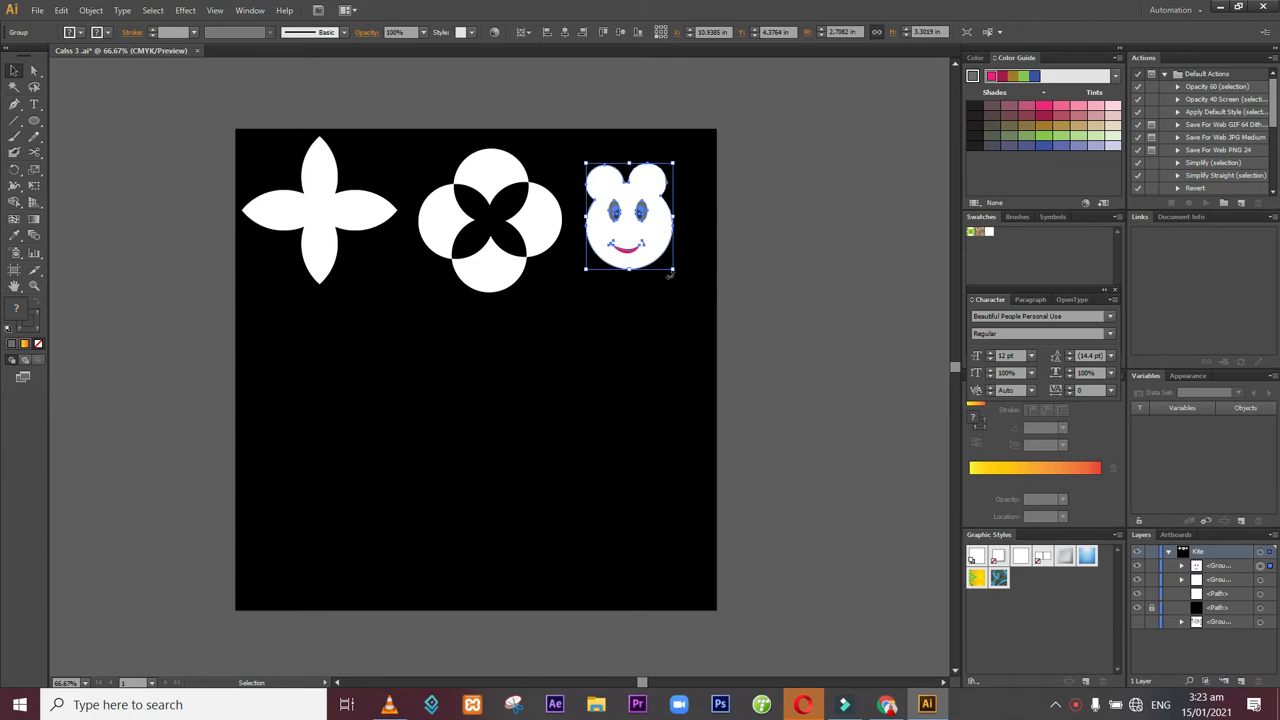
{"action": "left_click_drag", "start_coordinate": [677, 276], "coordinate": [672, 282]}
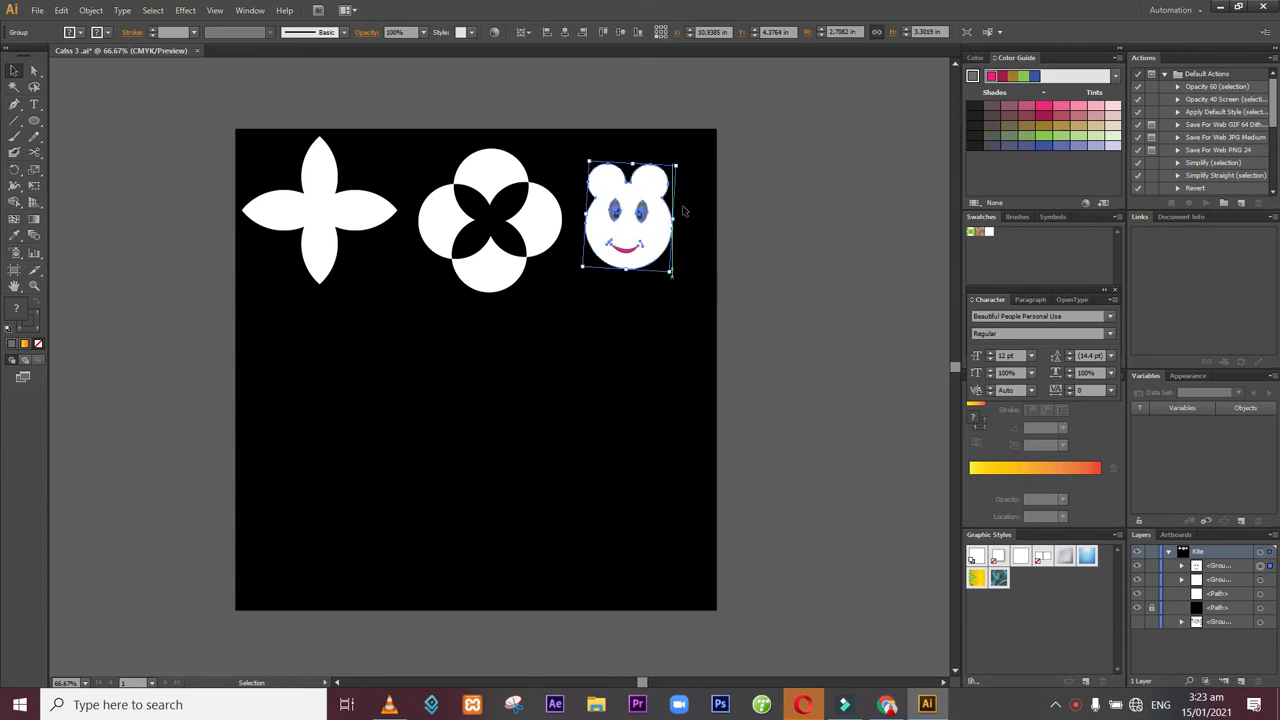
{"action": "left_click", "coordinate": [762, 232]}
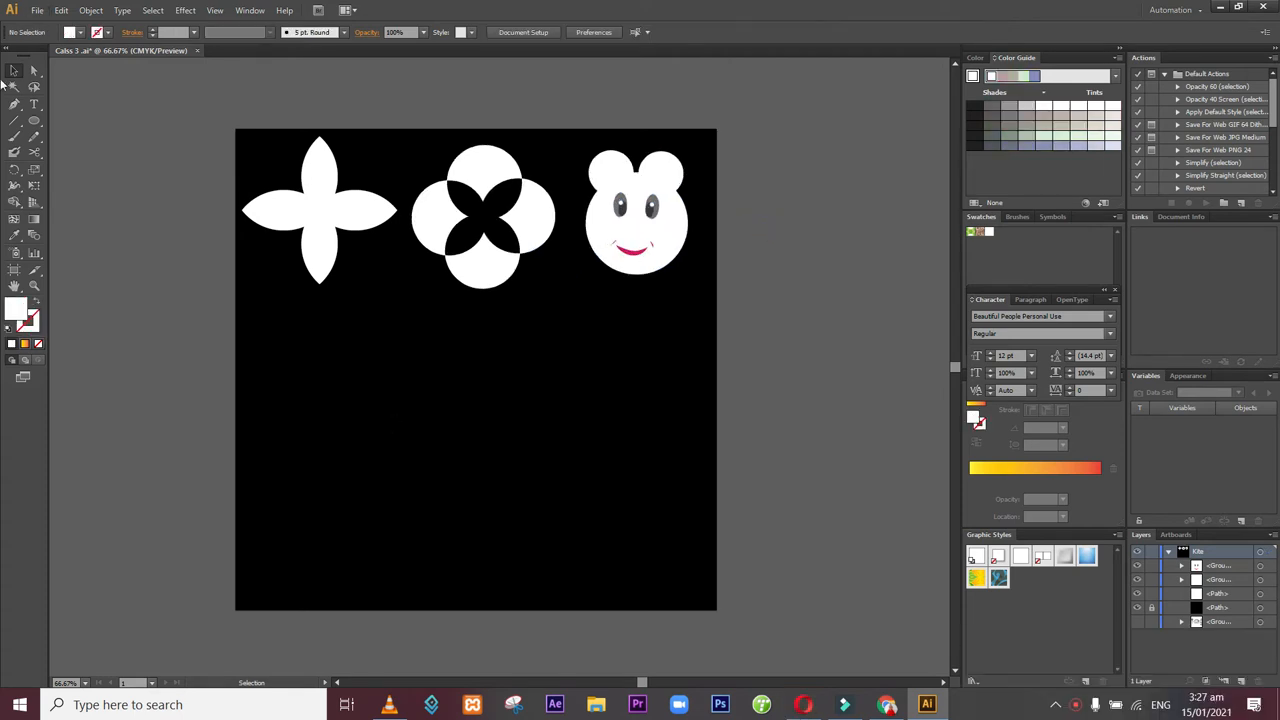
- Draw a large white circle in the lower middle of the artboard with the Ellipse tool
{"action": "left_click", "coordinate": [33, 120]}
{"action": "left_click_drag", "start_coordinate": [377, 446], "coordinate": [434, 535]}
{"action": "left_click", "coordinate": [14, 70]}
{"action": "left_click", "coordinate": [385, 405]}
- Draw a small white circle about 0.35 in wide just above the top of the large circle
{"action": "left_click", "coordinate": [34, 120]}
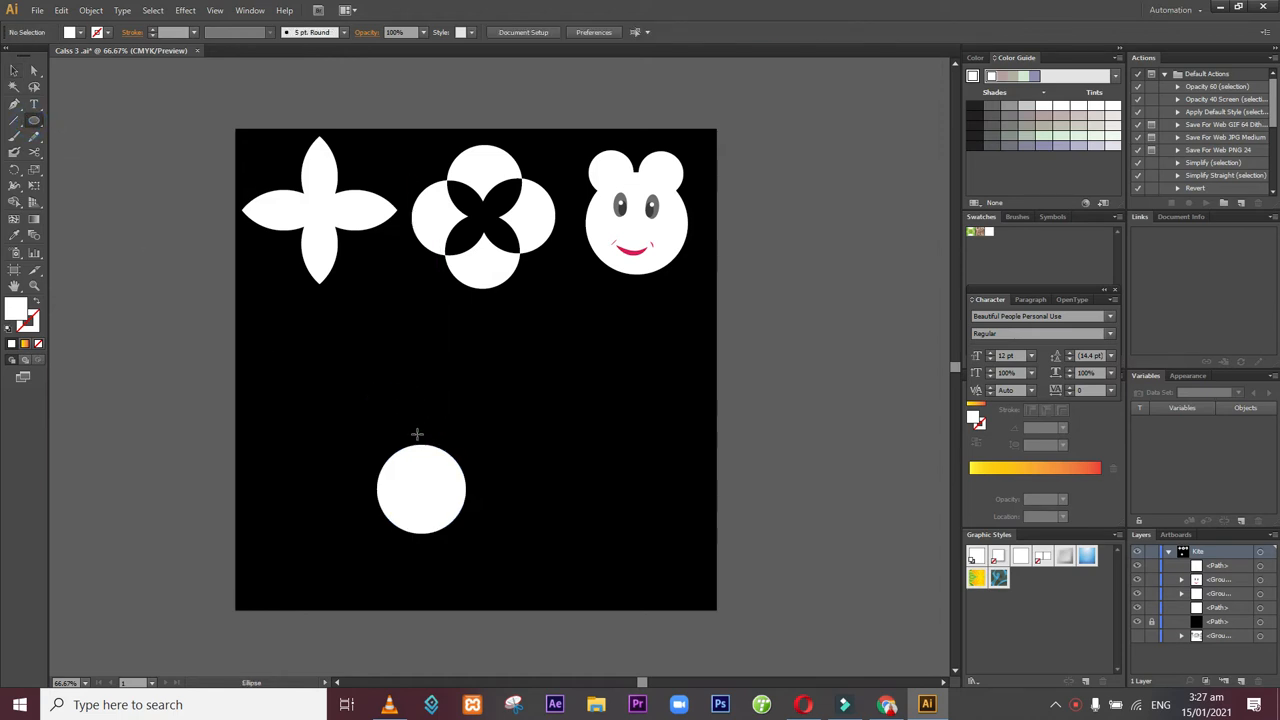
{"action": "left_click_drag", "start_coordinate": [417, 430], "coordinate": [422, 435]}
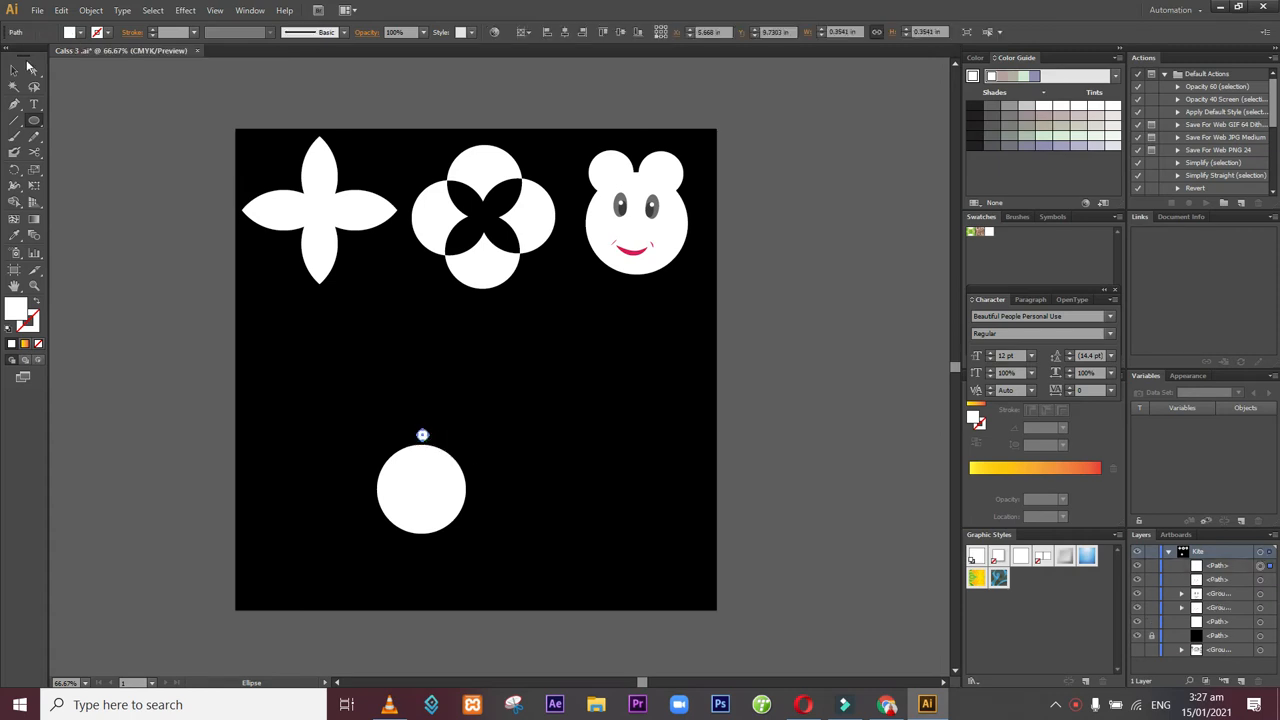
{"action": "left_click", "coordinate": [14, 71]}
{"action": "left_click_drag", "start_coordinate": [424, 437], "coordinate": [424, 437]}
{"action": "right_click", "coordinate": [424, 437]}
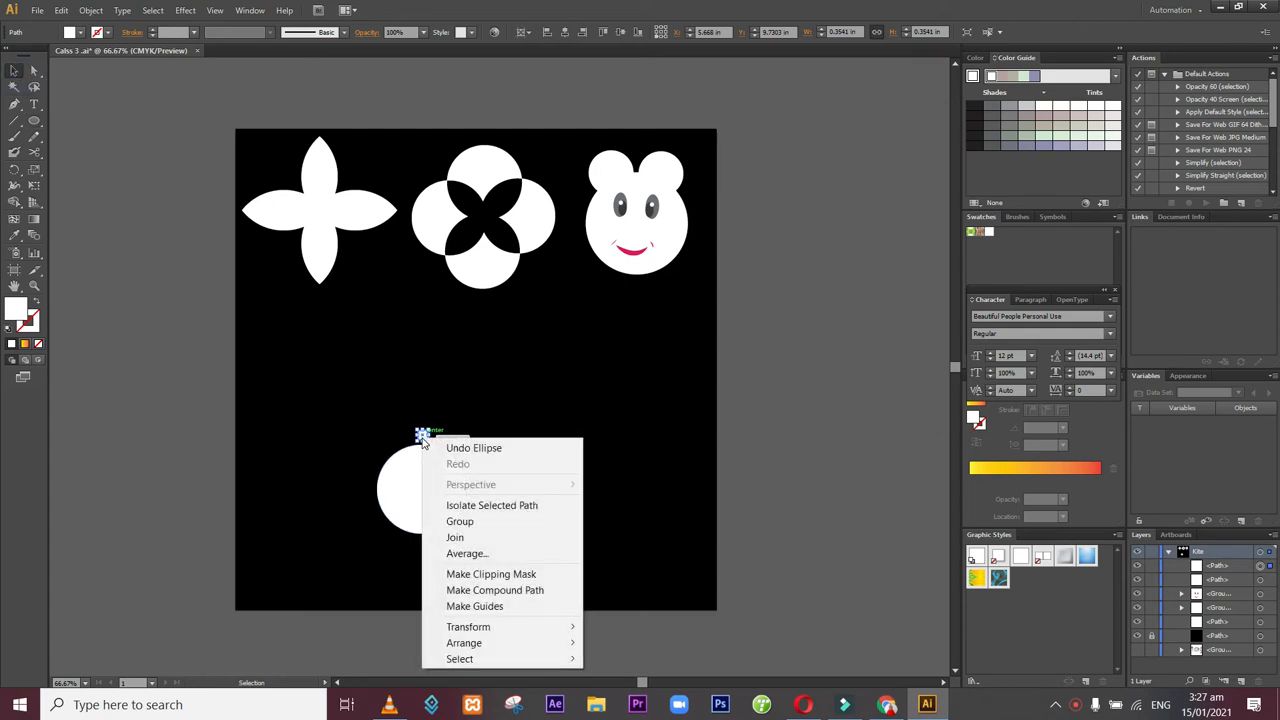
{"action": "left_click", "coordinate": [420, 440]}
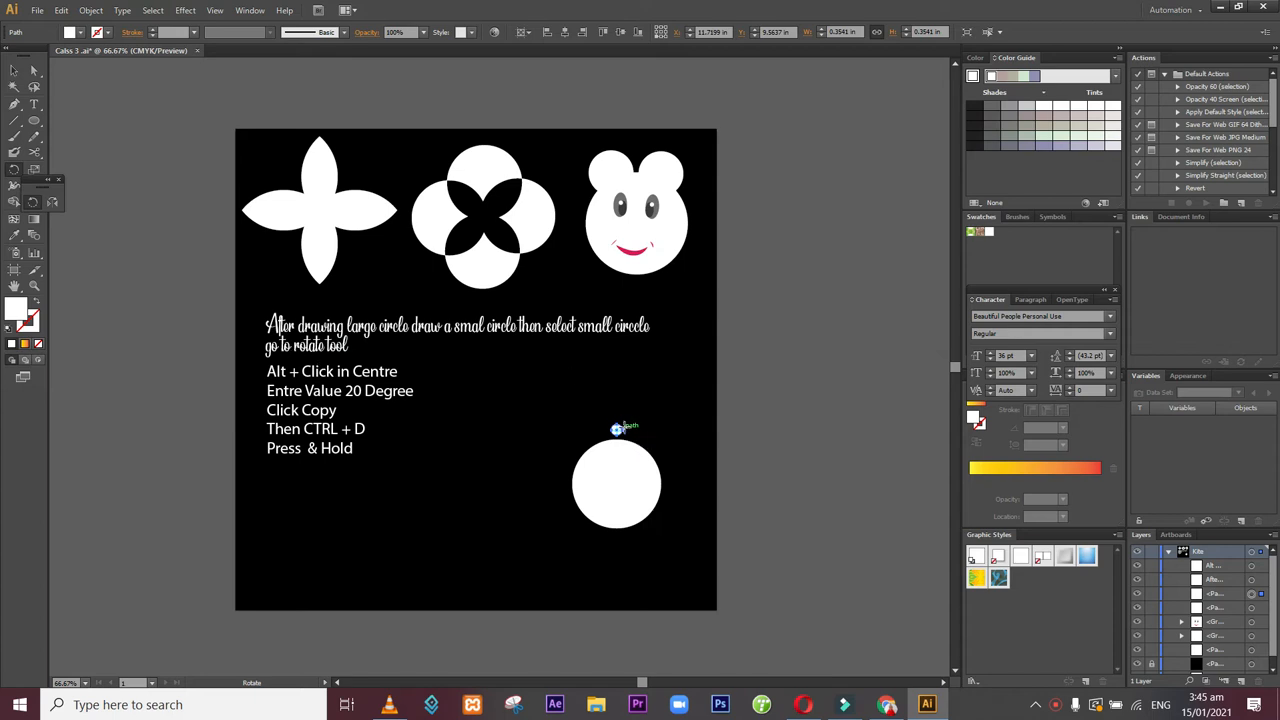
- Make a copy of the small circle rotated 20° around the large circle's center
{"action": "double_click", "coordinate": [14, 170]}
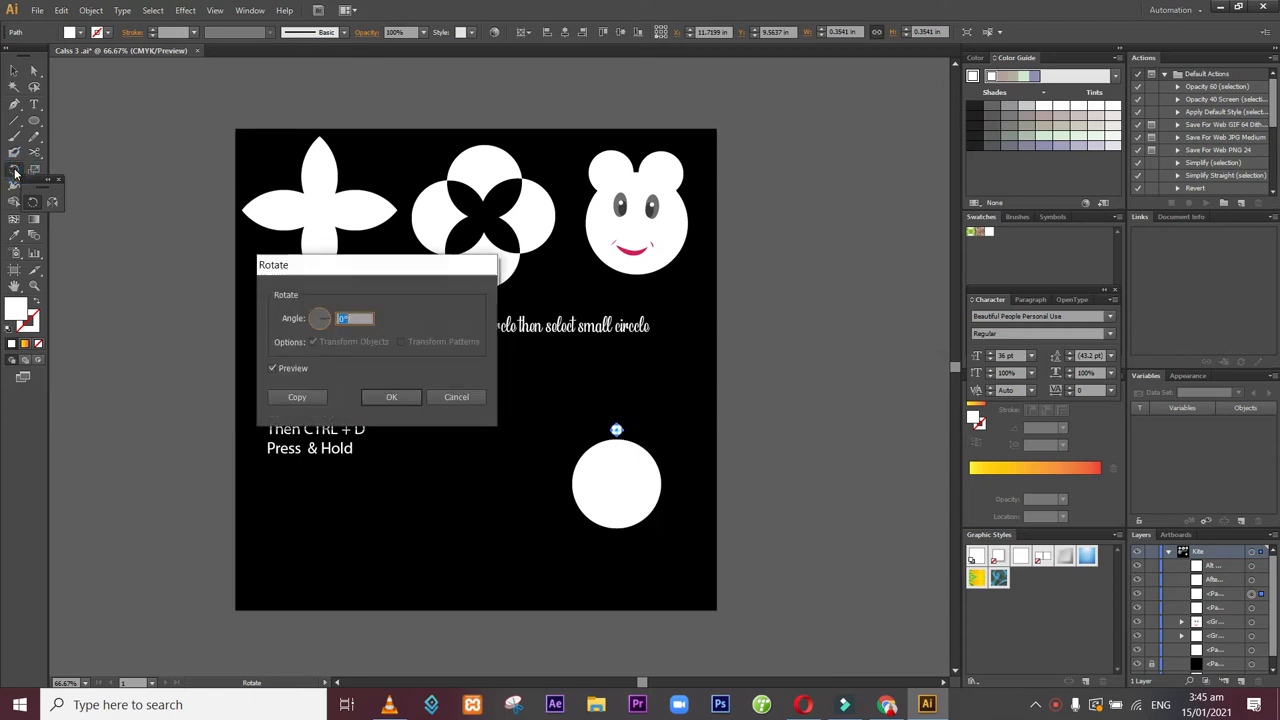
{"action": "left_click", "coordinate": [390, 397]}
{"action": "key", "text": "alt"}
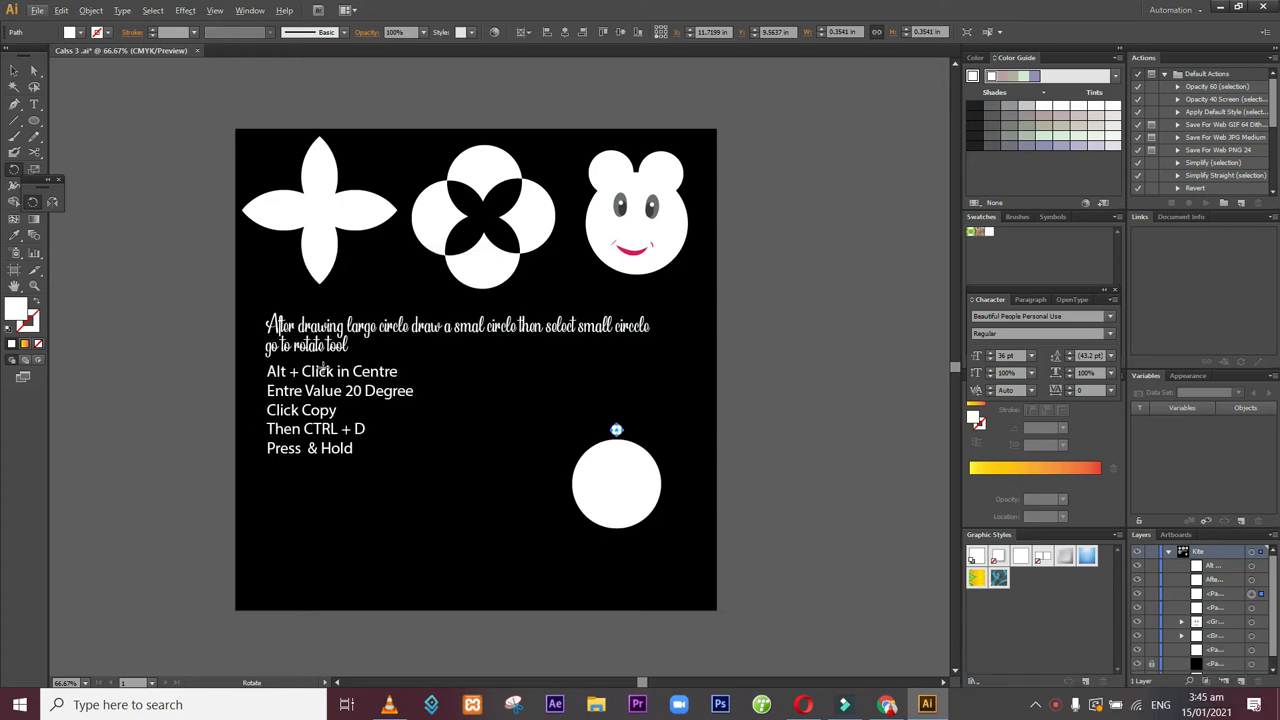
{"action": "key", "text": "alt"}
{"action": "left_click", "coordinate": [613, 480], "text": "alt"}
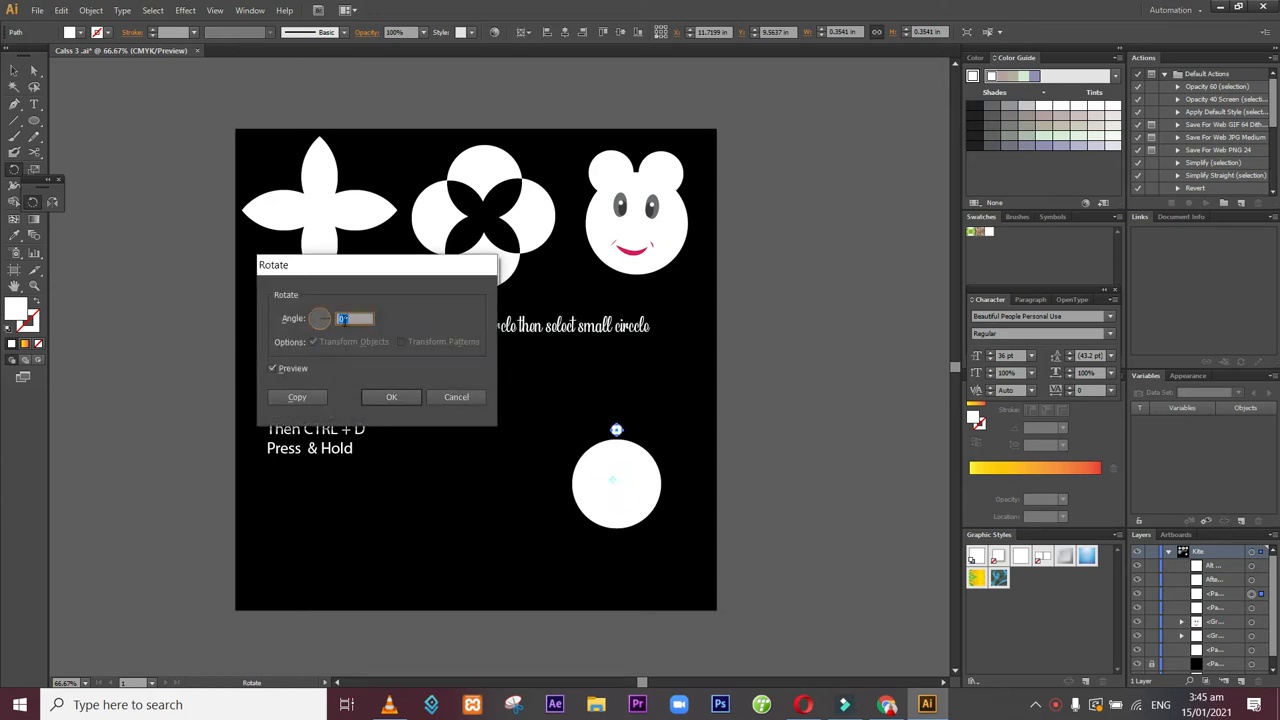
{"action": "left_click_drag", "start_coordinate": [363, 274], "coordinate": [577, 229]}
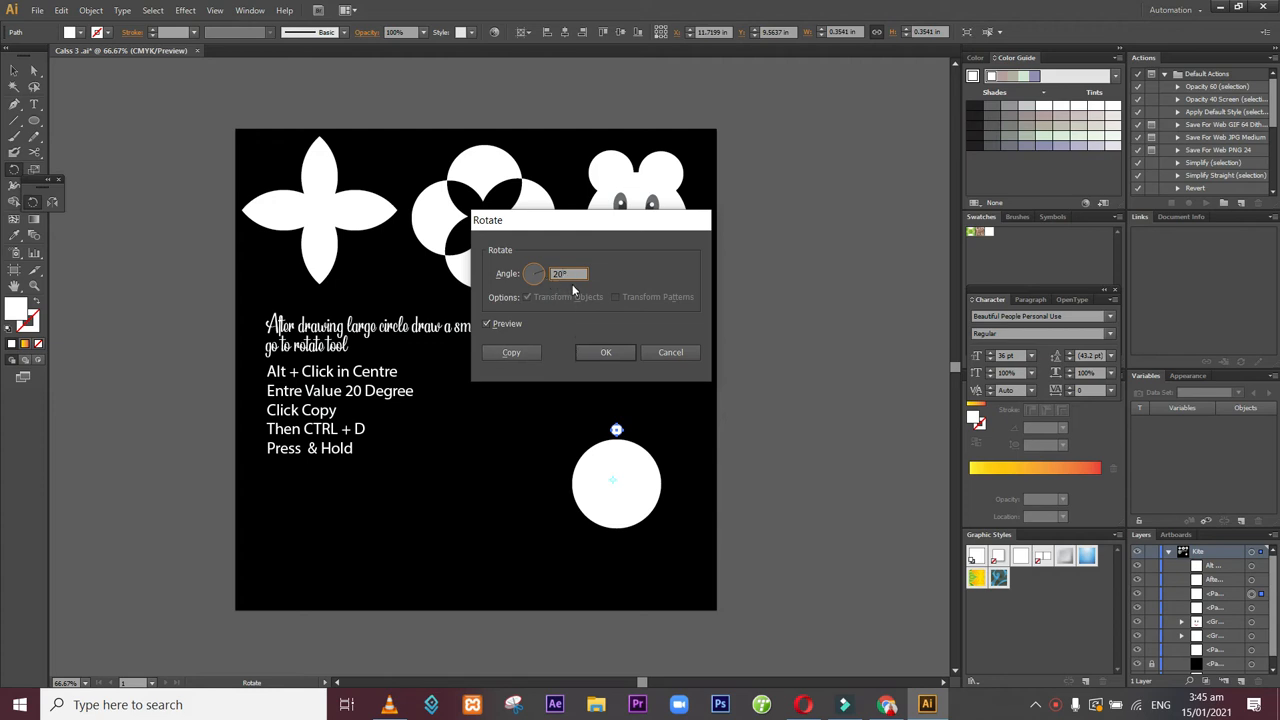
{"action": "left_click", "coordinate": [511, 352]}
- Repeat the rotated copy until the small circles form a complete ring around the large circle
{"action": "key", "text": "ctrl+d"}
{"action": "key", "text": "ctrl+d"}
{"action": "key", "text": "ctrl+d"}
{"action": "key", "text": "ctrl+d"}
{"action": "key", "text": "ctrl+d"}
{"action": "key", "text": "ctrl+d"}
{"action": "key", "text": "ctrl+d"}
{"action": "key", "text": "ctrl+d"}
{"action": "key", "text": "ctrl+d"}
{"action": "key", "text": "ctrl+d"}
{"action": "key", "text": "ctrl+d"}
{"action": "key", "text": "ctrl+d"}
{"action": "key", "text": "ctrl+d"}
{"action": "key", "text": "ctrl+d"}
{"action": "key", "text": "ctrl+d"}
{"action": "key", "text": "ctrl+d"}
{"action": "key", "text": "ctrl+d"}
{"action": "key", "text": "ctrl+d"}
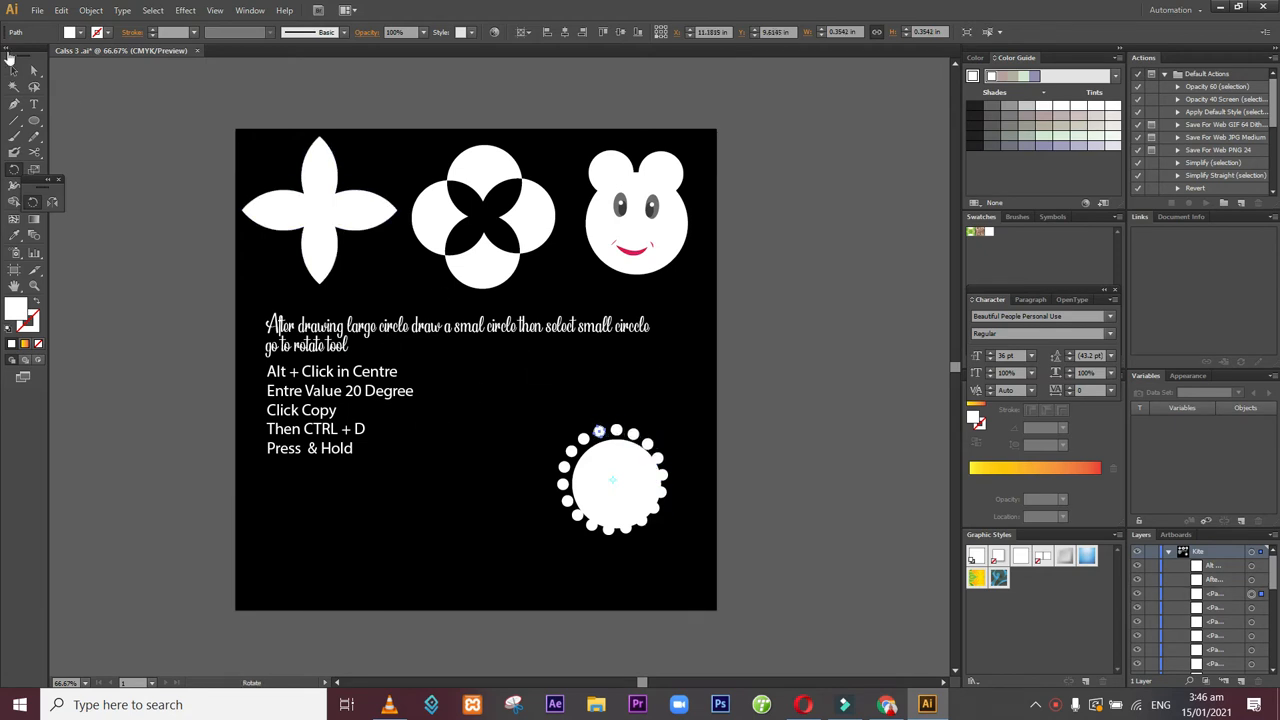
- Shrink the large circle to about 2.48 in and center it inside the ring of small circles
{"action": "left_click", "coordinate": [14, 70]}
{"action": "left_click", "coordinate": [617, 490]}
{"action": "left_click_drag", "start_coordinate": [664, 532], "coordinate": [622, 497]}
{"action": "left_click", "coordinate": [729, 468]}
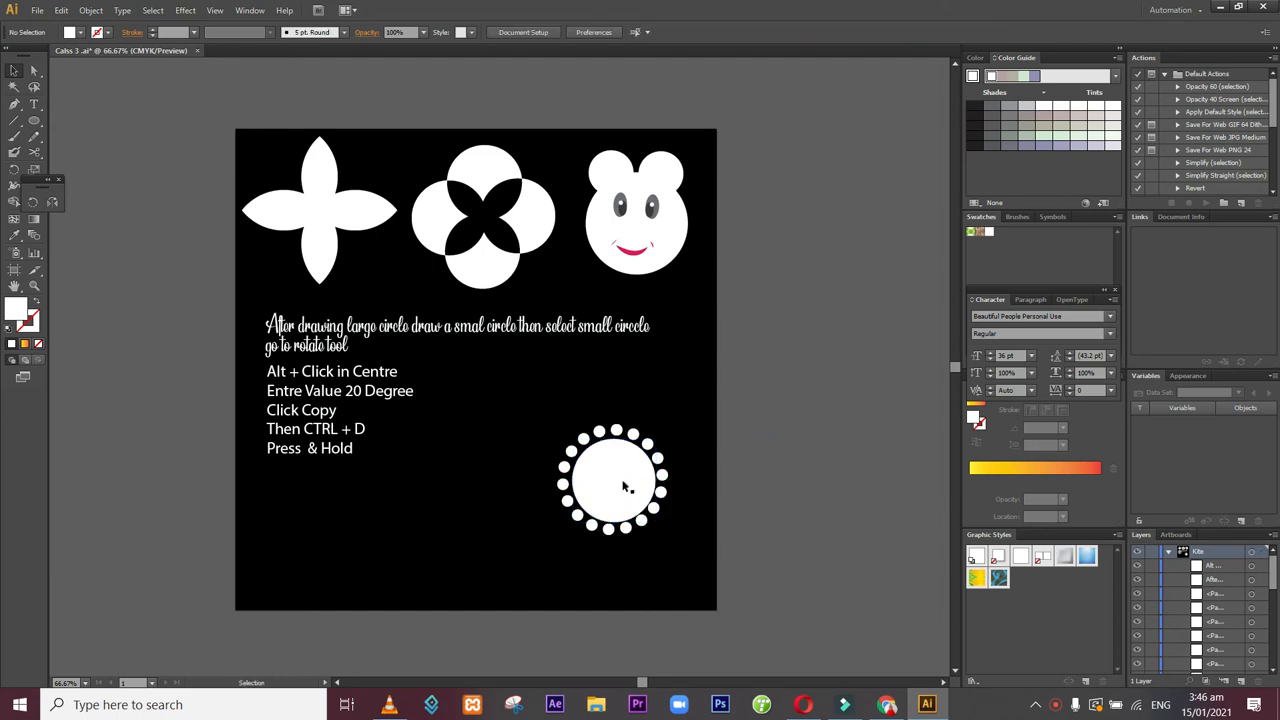
{"action": "left_click", "coordinate": [640, 505]}
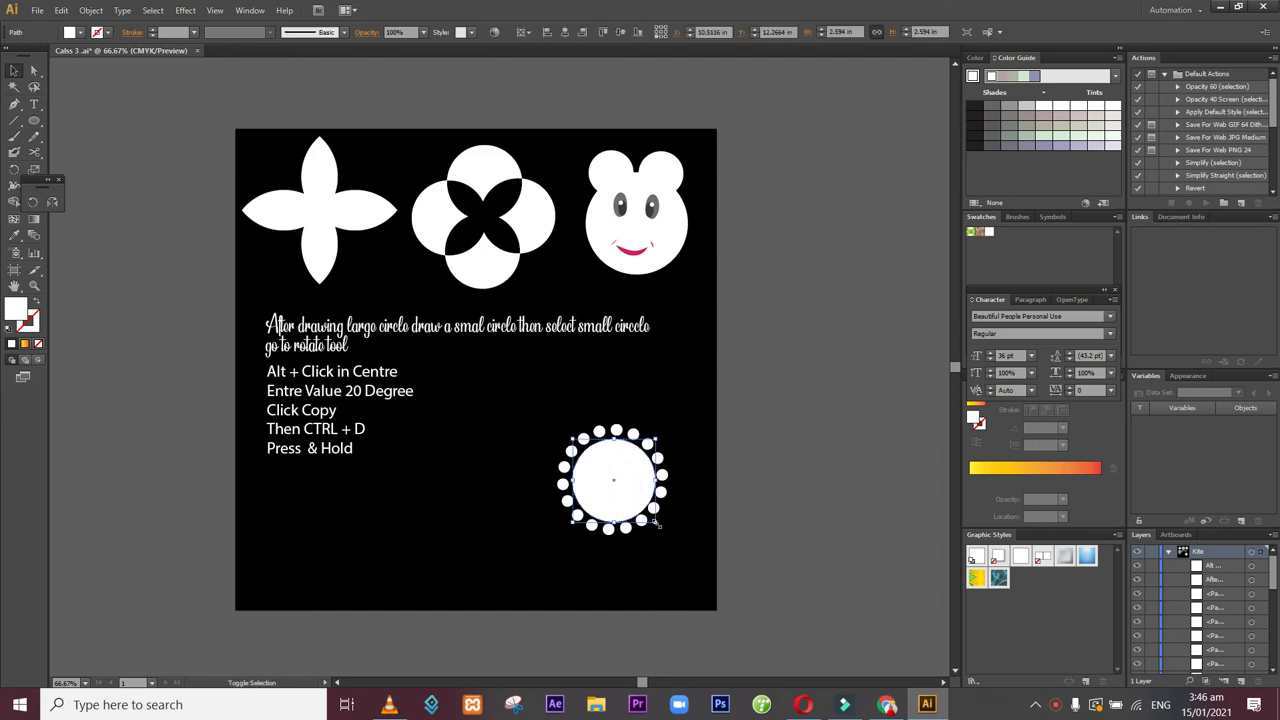
{"action": "left_click", "coordinate": [624, 494]}
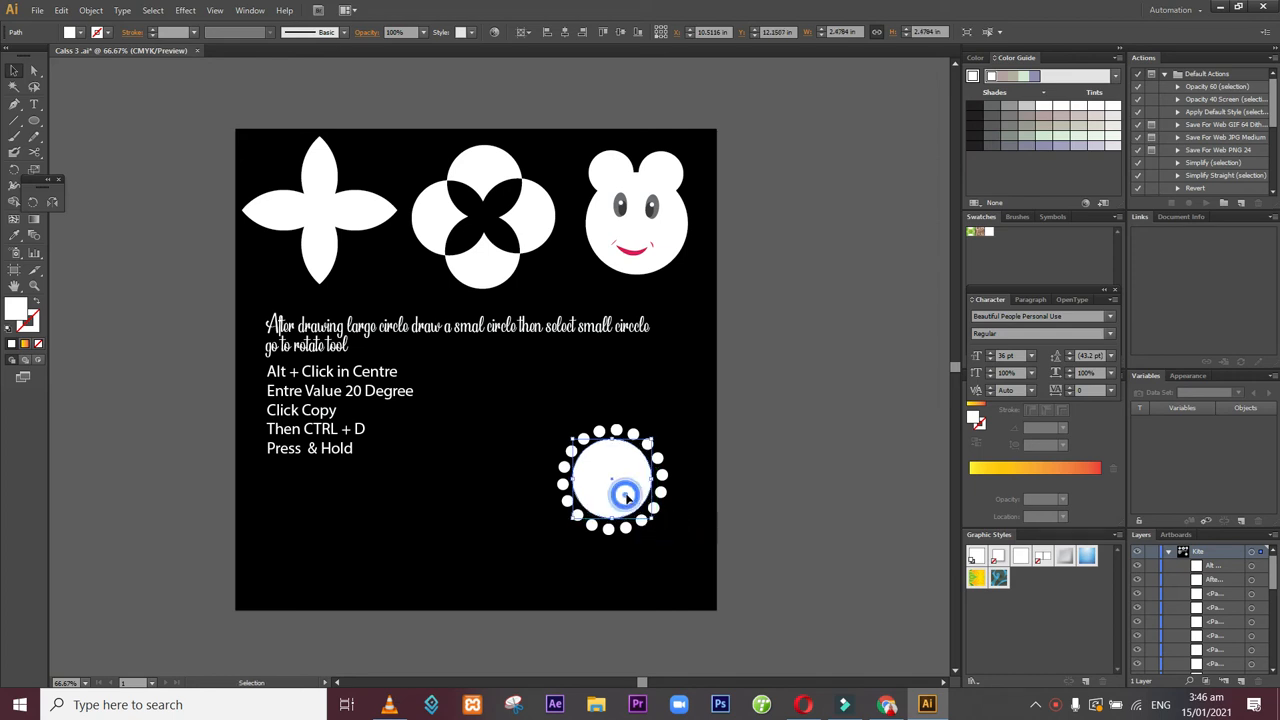
{"action": "left_click_drag", "start_coordinate": [624, 494], "coordinate": [627, 494]}
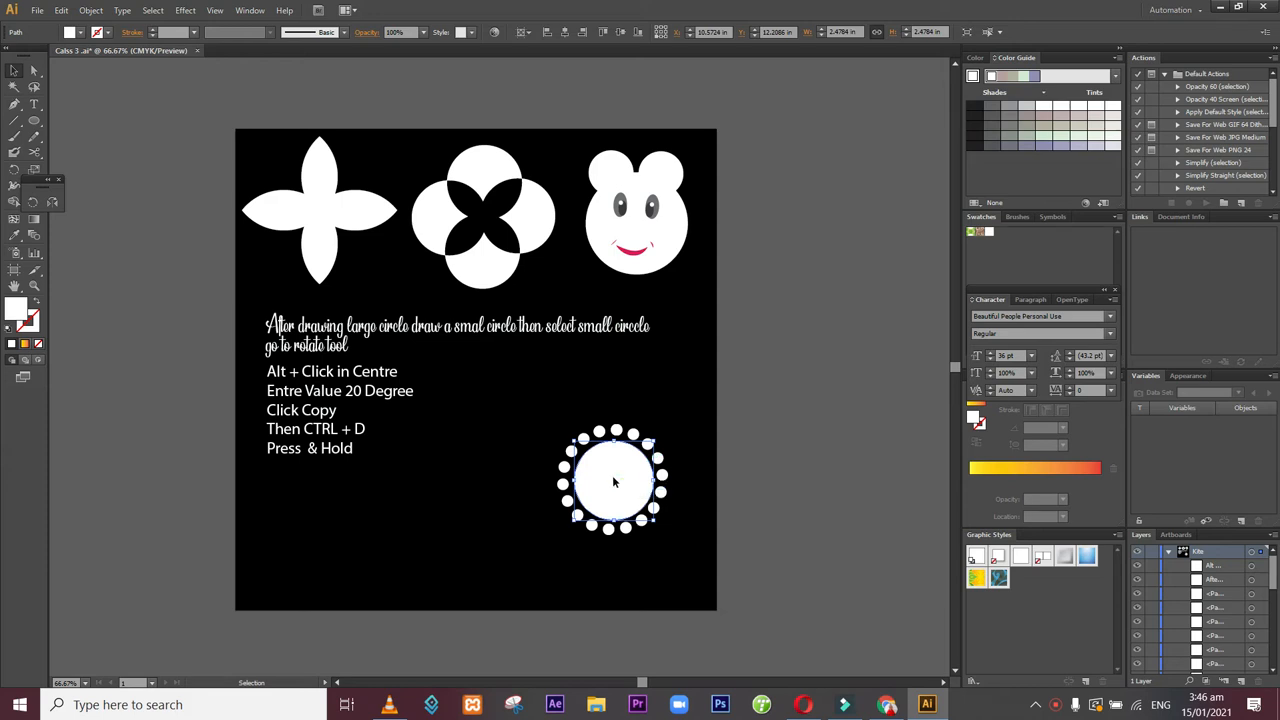
- Paste a copy of the large circle and place it to the left of the ringed circle
{"action": "key", "text": "ctrl+v"}
{"action": "left_click_drag", "start_coordinate": [500, 399], "coordinate": [485, 498]}
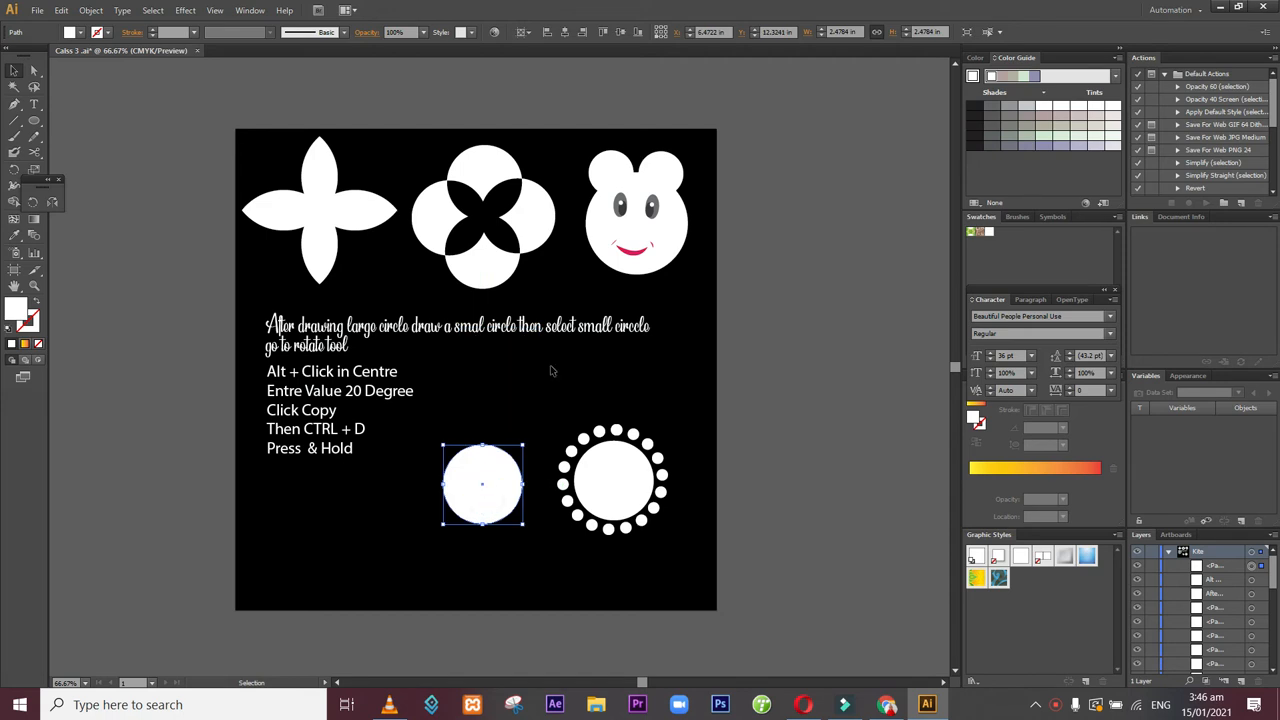
{"action": "left_click", "coordinate": [837, 422]}
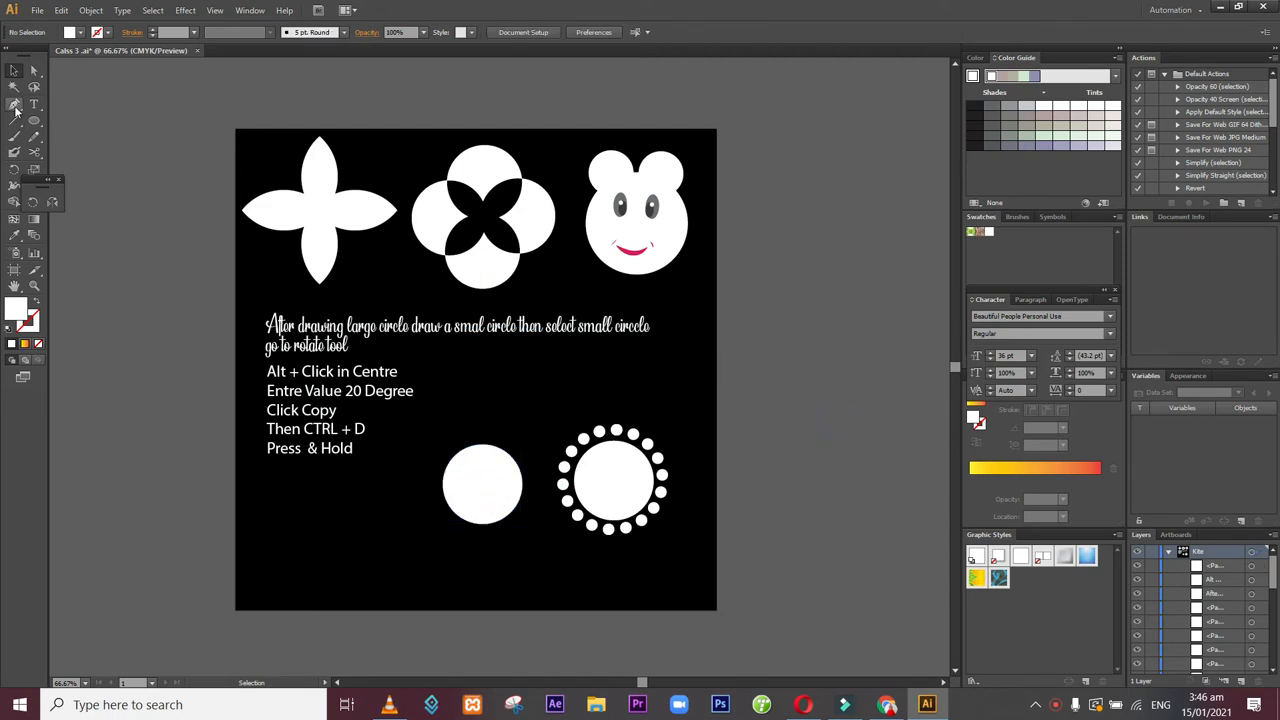
- Draw a vertical line about 0.44 in tall just above the copied circle with the Pen tool and select it
{"action": "left_click", "coordinate": [15, 105]}
{"action": "mouse_move", "coordinate": [481, 430]}
{"action": "left_mouse_down"}
{"action": "mouse_move", "coordinate": [486, 446]}
{"action": "mouse_move", "coordinate": [480, 431]}
{"action": "left_mouse_up"}
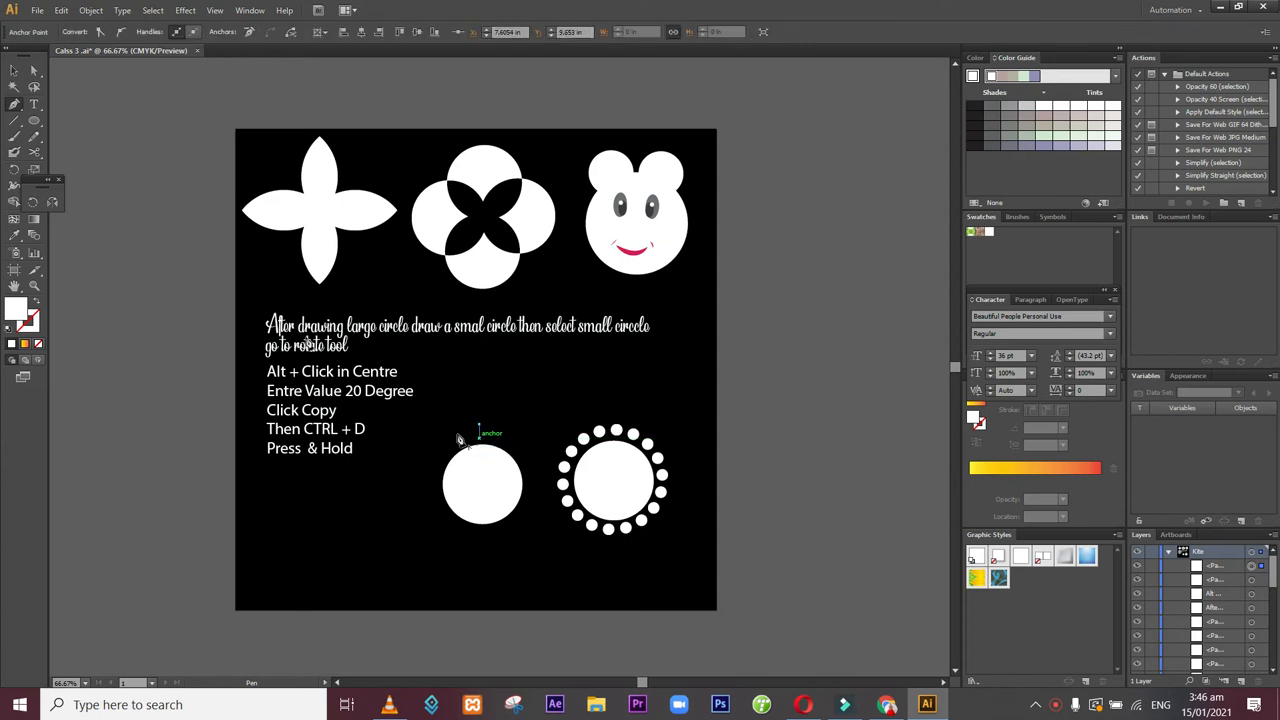
{"action": "left_click", "coordinate": [13, 74]}
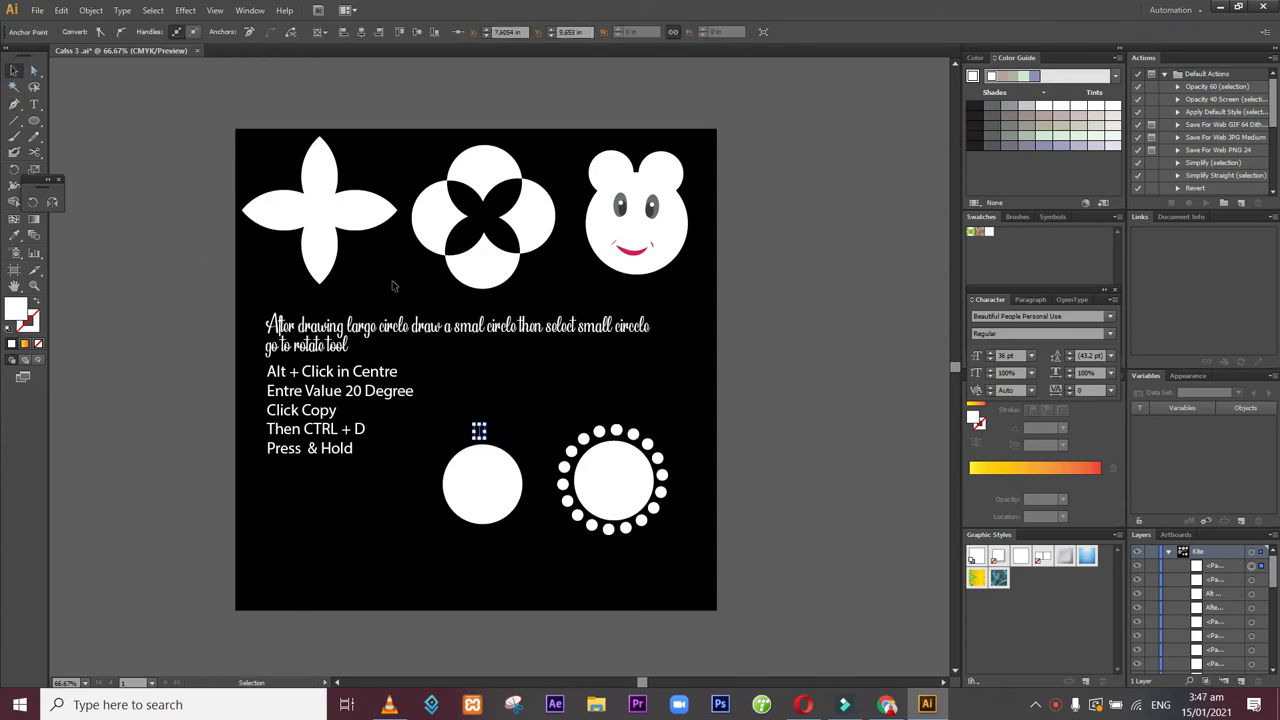
{"action": "left_click", "coordinate": [165, 127]}
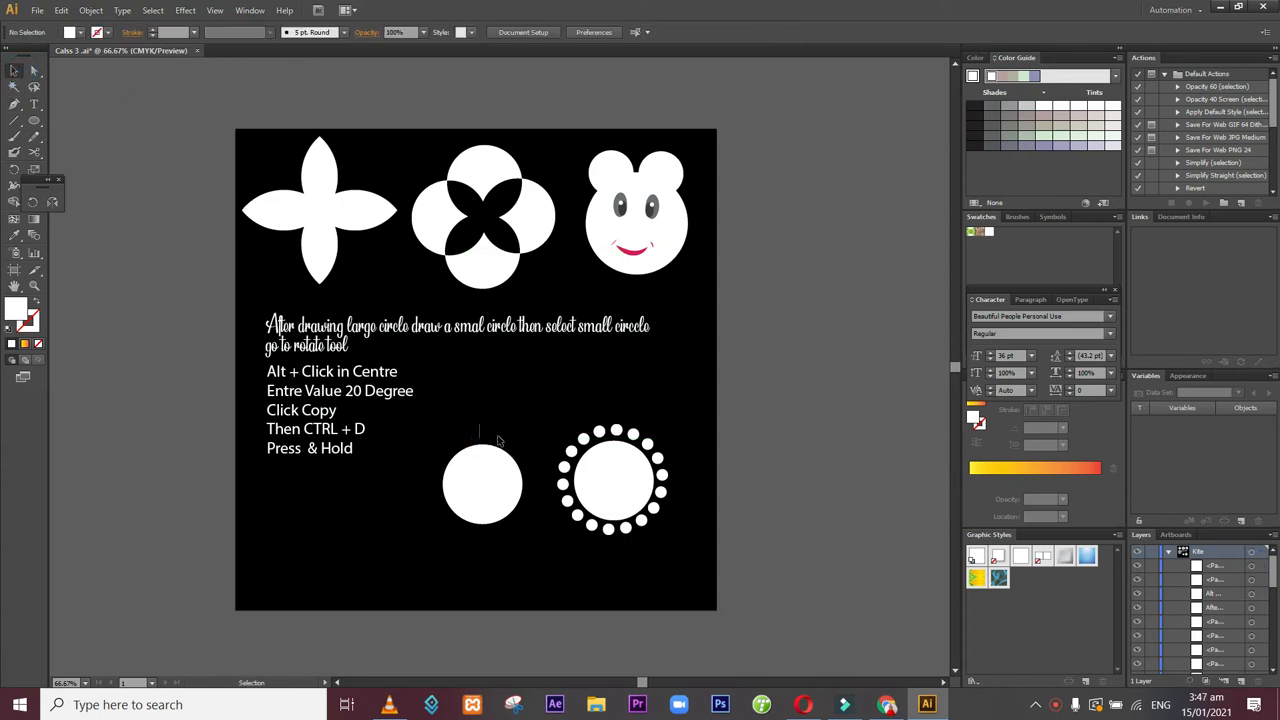
{"action": "left_click_drag", "start_coordinate": [491, 433], "coordinate": [474, 430]}
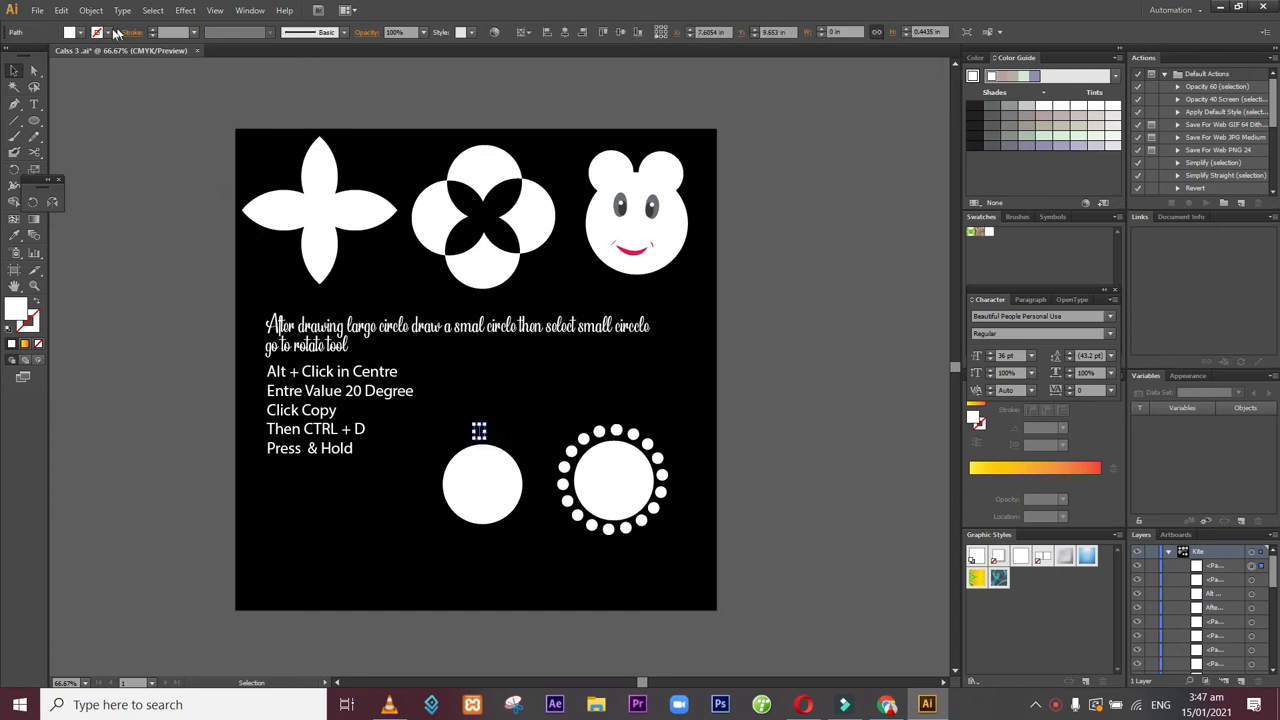
- Give the short vertical line above the copied circle a white stroke and select the line again
{"action": "key", "text": "d"}
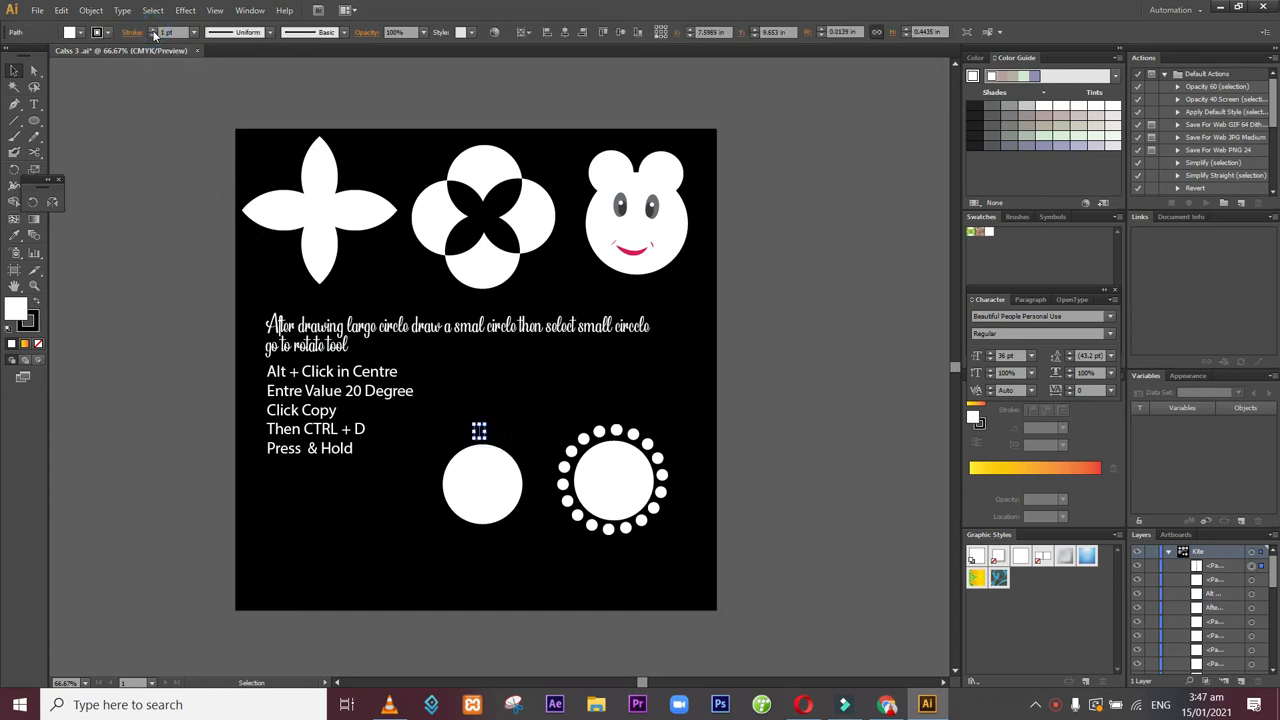
{"action": "left_click", "coordinate": [108, 33]}
{"action": "left_click", "coordinate": [48, 83]}
{"action": "left_click", "coordinate": [139, 160]}
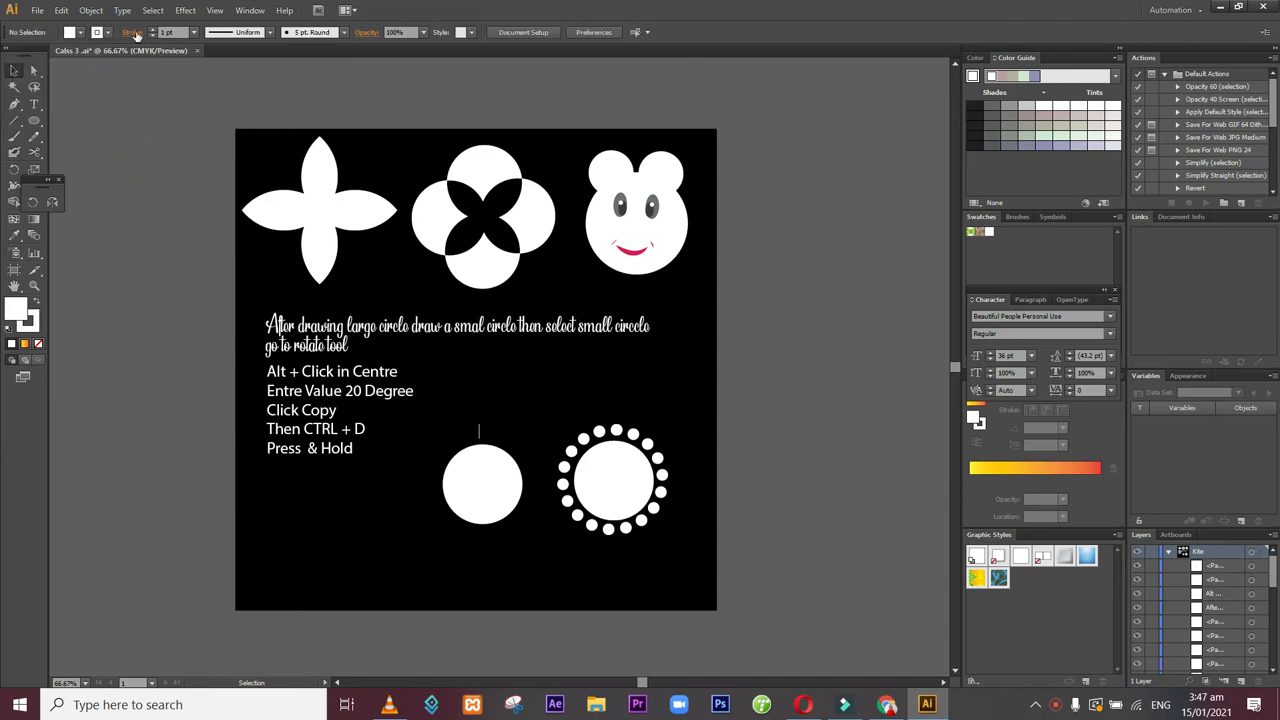
{"action": "left_click", "coordinate": [153, 30]}
{"action": "left_click", "coordinate": [153, 30]}
{"action": "left_click", "coordinate": [153, 30]}
{"action": "left_click", "coordinate": [142, 126]}
{"action": "left_click", "coordinate": [480, 429]}
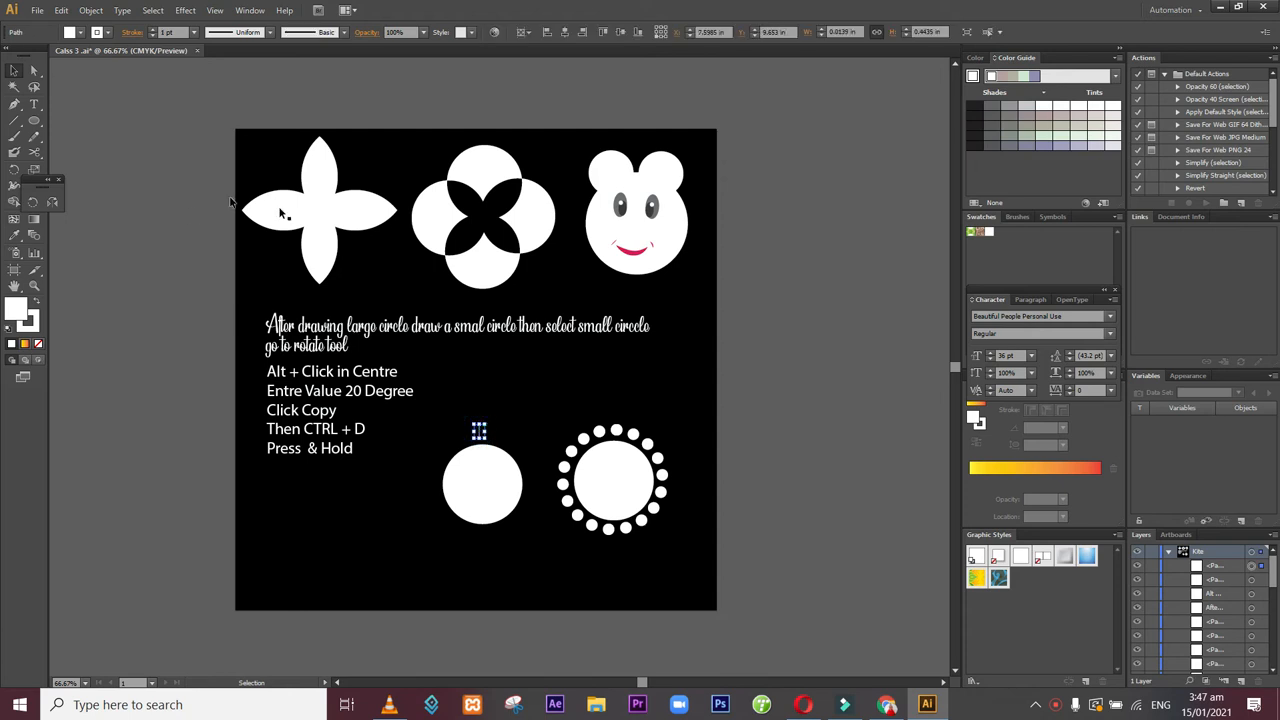
- Make a copy of the line rotated 20° around a point near the circle's center
{"action": "left_click", "coordinate": [15, 170]}
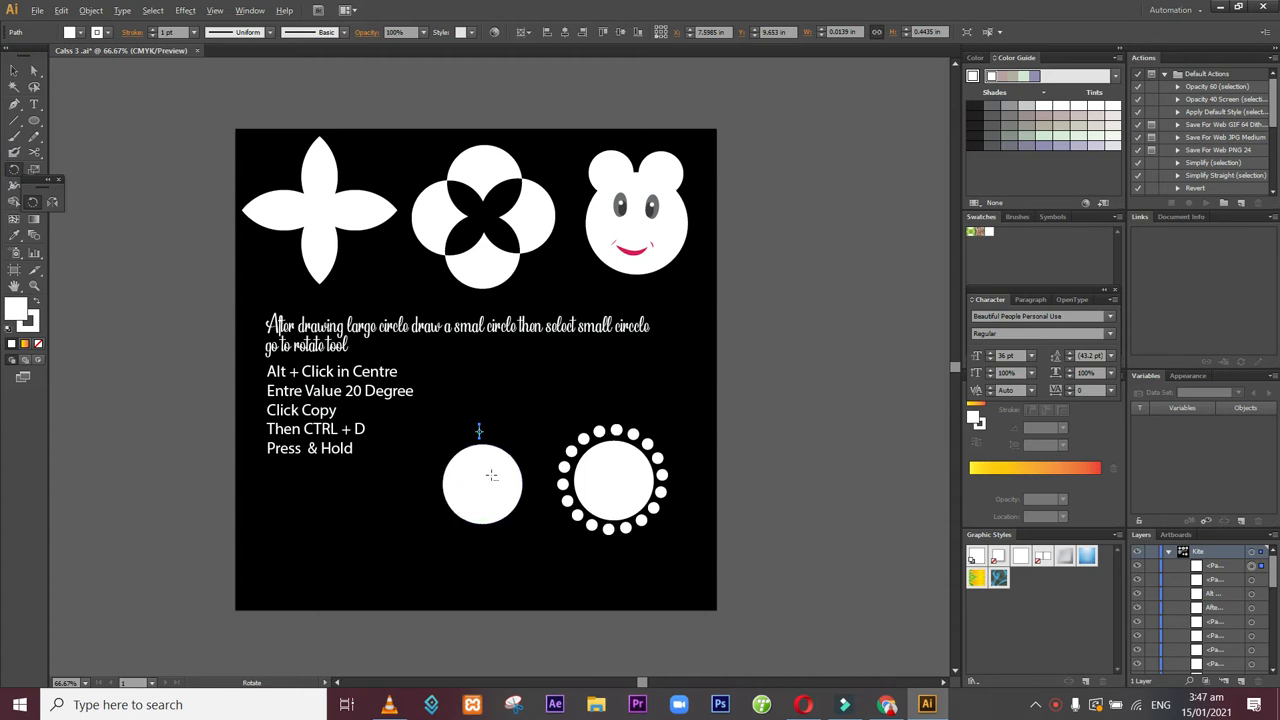
{"action": "left_click", "coordinate": [491, 476], "text": "alt"}
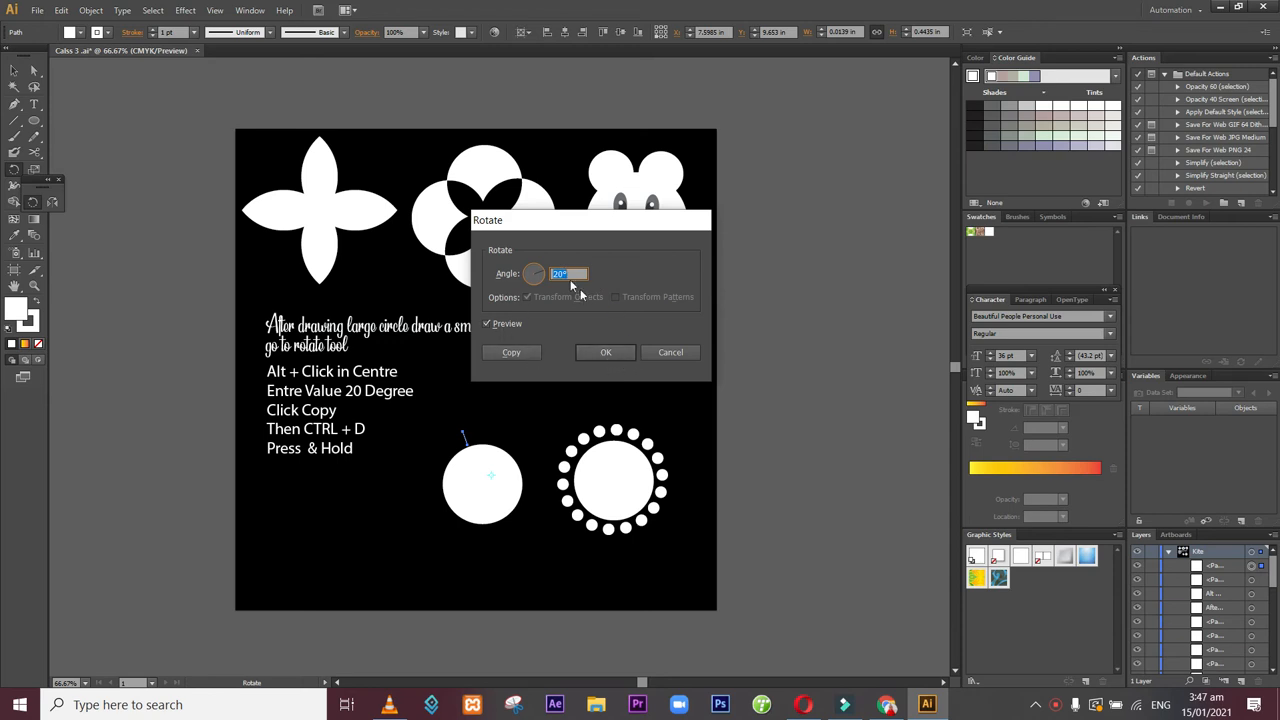
{"action": "left_click", "coordinate": [519, 355]}
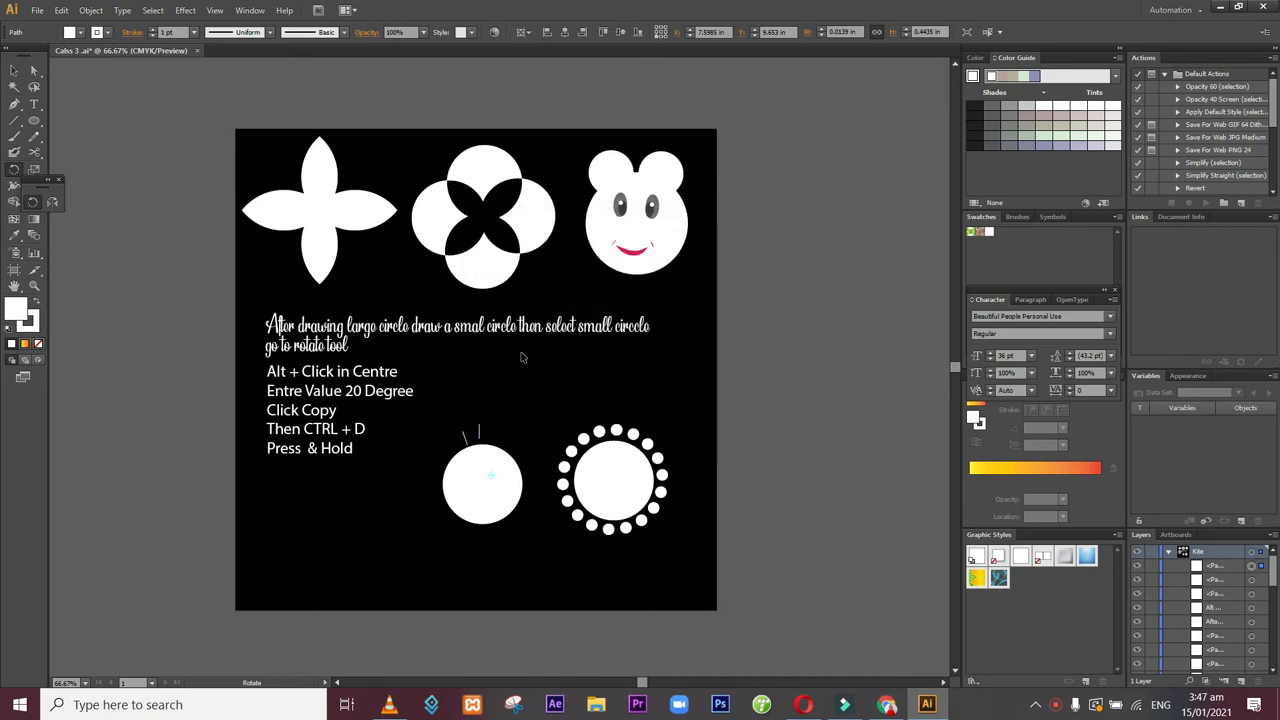
- Repeat the rotated copy until the lines form a complete ring of rays around the circle
{"action": "key", "text": "ctrl+d"}
{"action": "key", "text": "ctrl+d"}
{"action": "key", "text": "ctrl+d"}
{"action": "key", "text": "ctrl+d"}
{"action": "key", "text": "ctrl+d"}
{"action": "key", "text": "ctrl+d"}
{"action": "key", "text": "ctrl+d"}
{"action": "key", "text": "ctrl+d"}
{"action": "key", "text": "ctrl+d"}
{"action": "key", "text": "ctrl+d"}
{"action": "key", "text": "ctrl+d"}
{"action": "key", "text": "ctrl+d"}
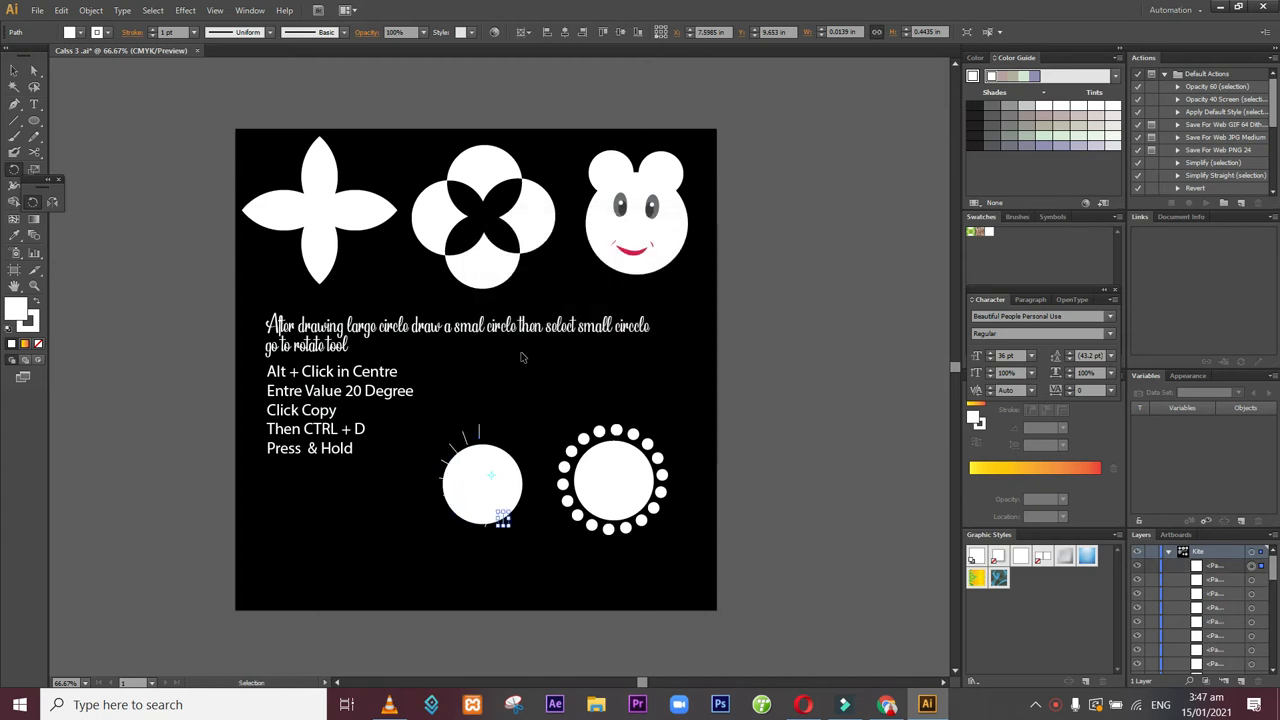
{"action": "key", "text": "ctrl+d"}
{"action": "key", "text": "ctrl+d"}
{"action": "key", "text": "ctrl+d"}
{"action": "key", "text": "ctrl+d"}
{"action": "key", "text": "ctrl+d"}
{"action": "key", "text": "ctrl+d"}
{"action": "key", "text": "ctrl+d"}
- Shrink the circle to about 1.88 in and center it inside the ring of rays
{"action": "left_click", "coordinate": [14, 70]}
{"action": "left_click", "coordinate": [462, 488]}
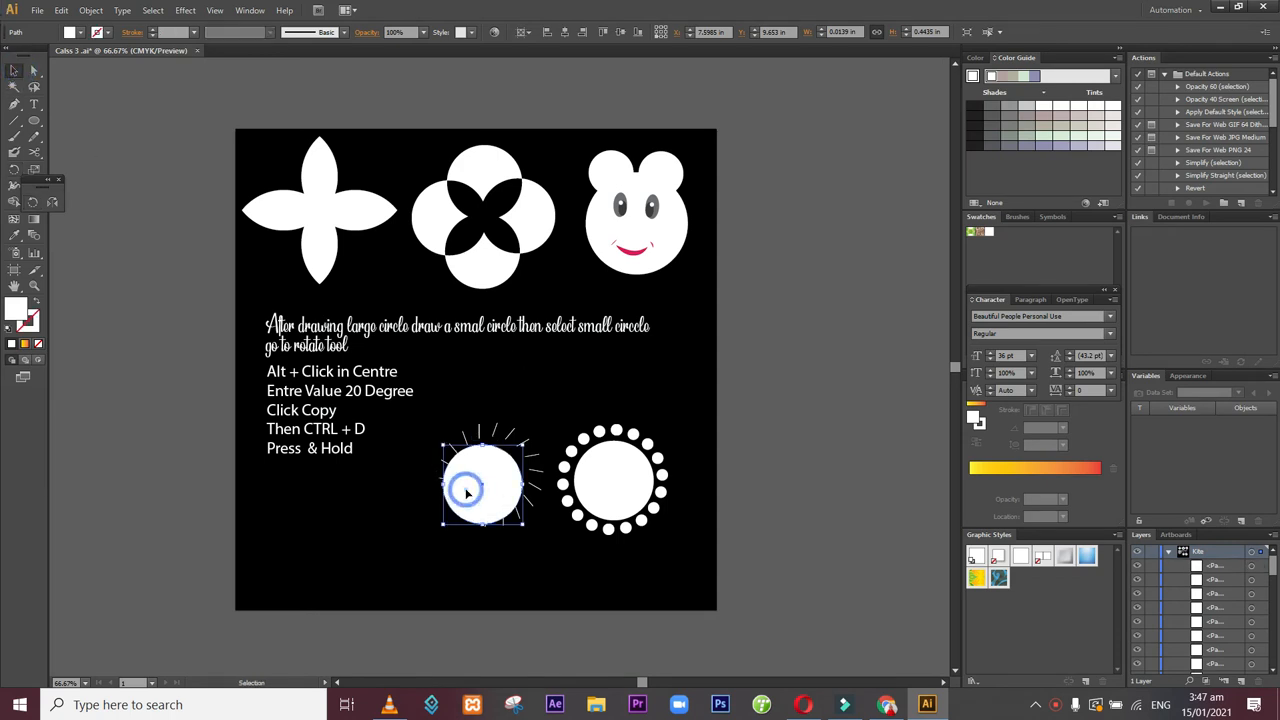
{"action": "left_click_drag", "start_coordinate": [522, 524], "coordinate": [497, 477]}
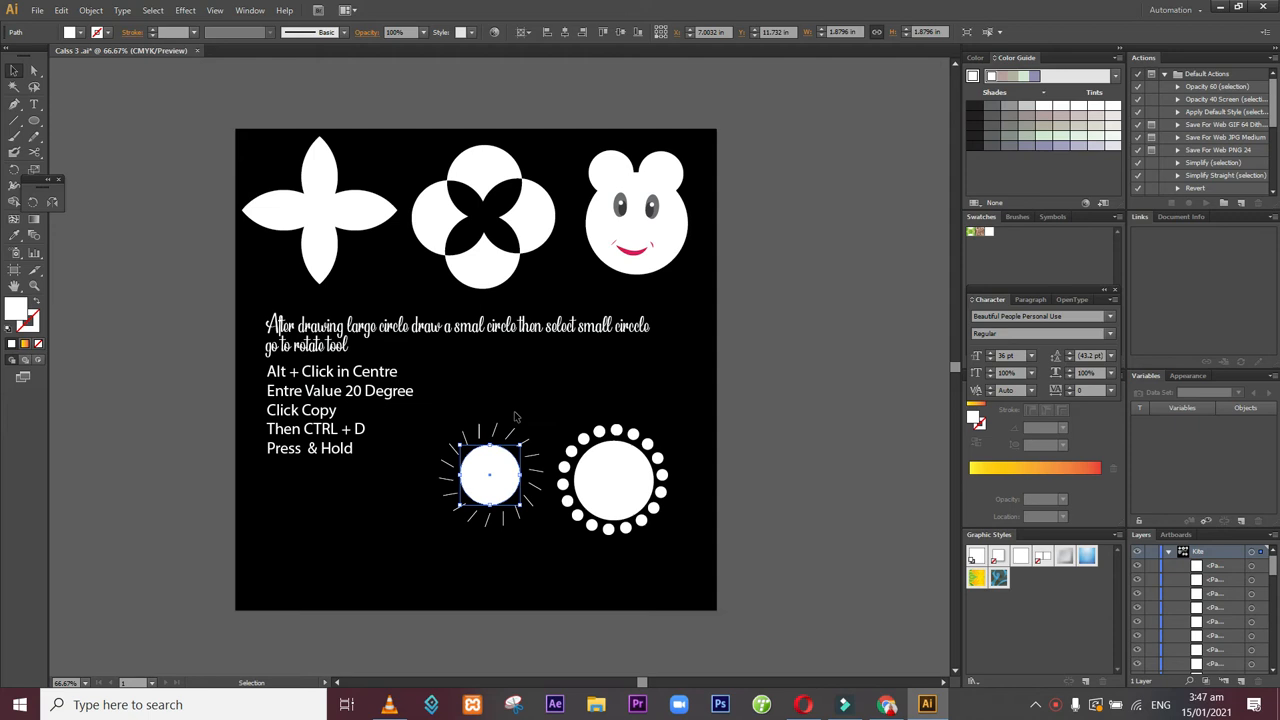
{"action": "left_click", "coordinate": [813, 398]}
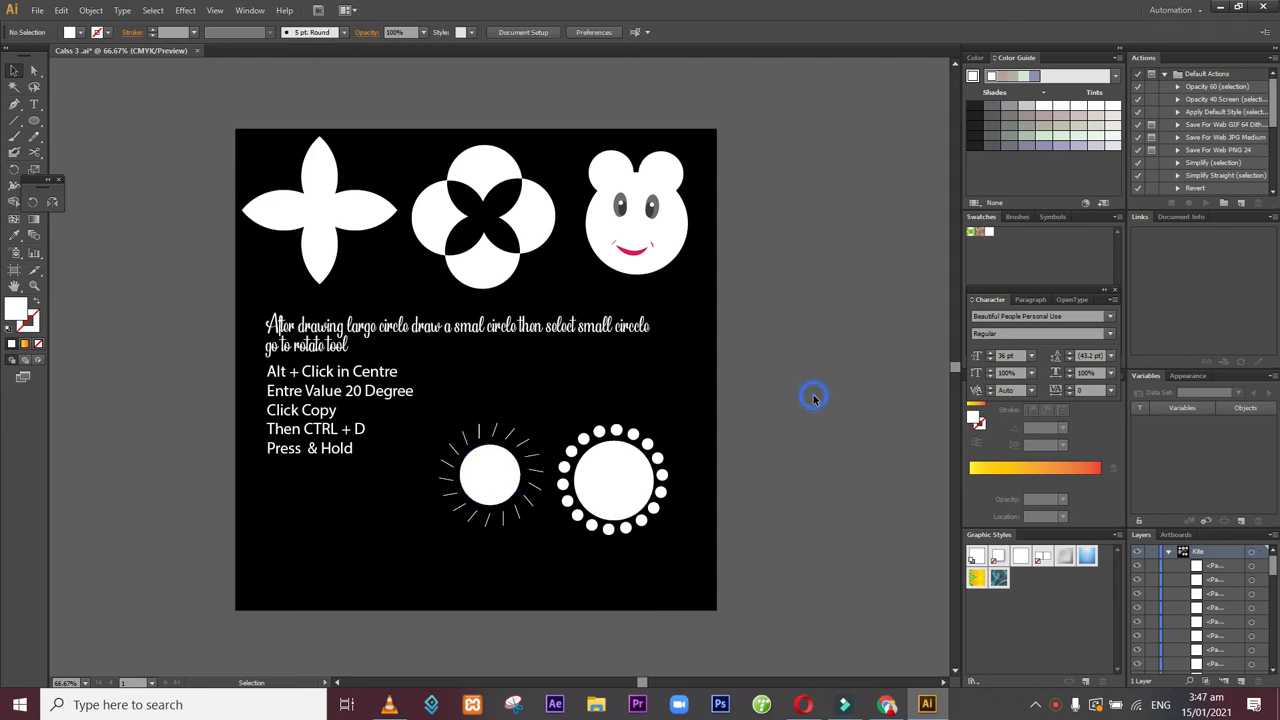
- Group the circle with its rays and move the group to the artboard's lower-left corner
{"action": "left_click", "coordinate": [497, 480]}
{"action": "left_click_drag", "start_coordinate": [518, 528], "coordinate": [545, 540]}
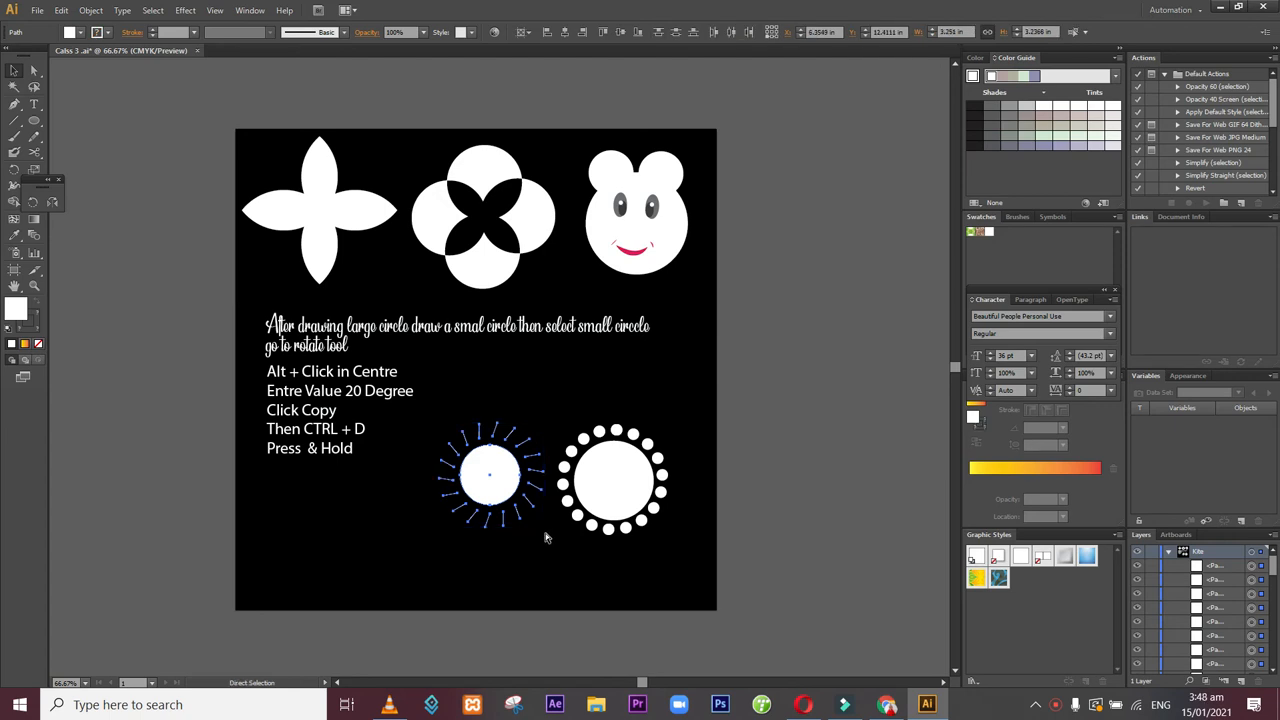
{"action": "key", "text": "ctrl+g"}
{"action": "key", "text": "v"}
{"action": "left_click_drag", "start_coordinate": [507, 482], "coordinate": [333, 561]}
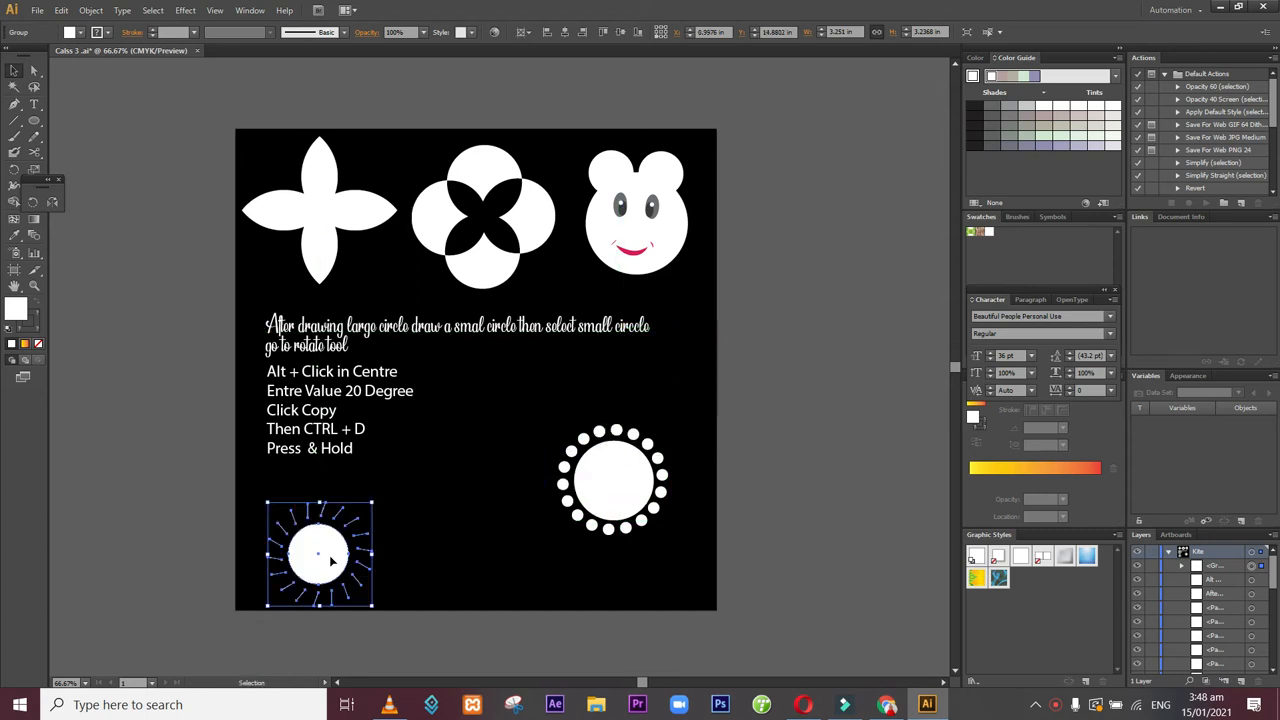
{"action": "left_click", "coordinate": [776, 508]}
- Group the large circle with its ring of small circles and move it beside the rayed circle
{"action": "left_click_drag", "start_coordinate": [584, 421], "coordinate": [516, 418]}
{"action": "key", "text": "v"}
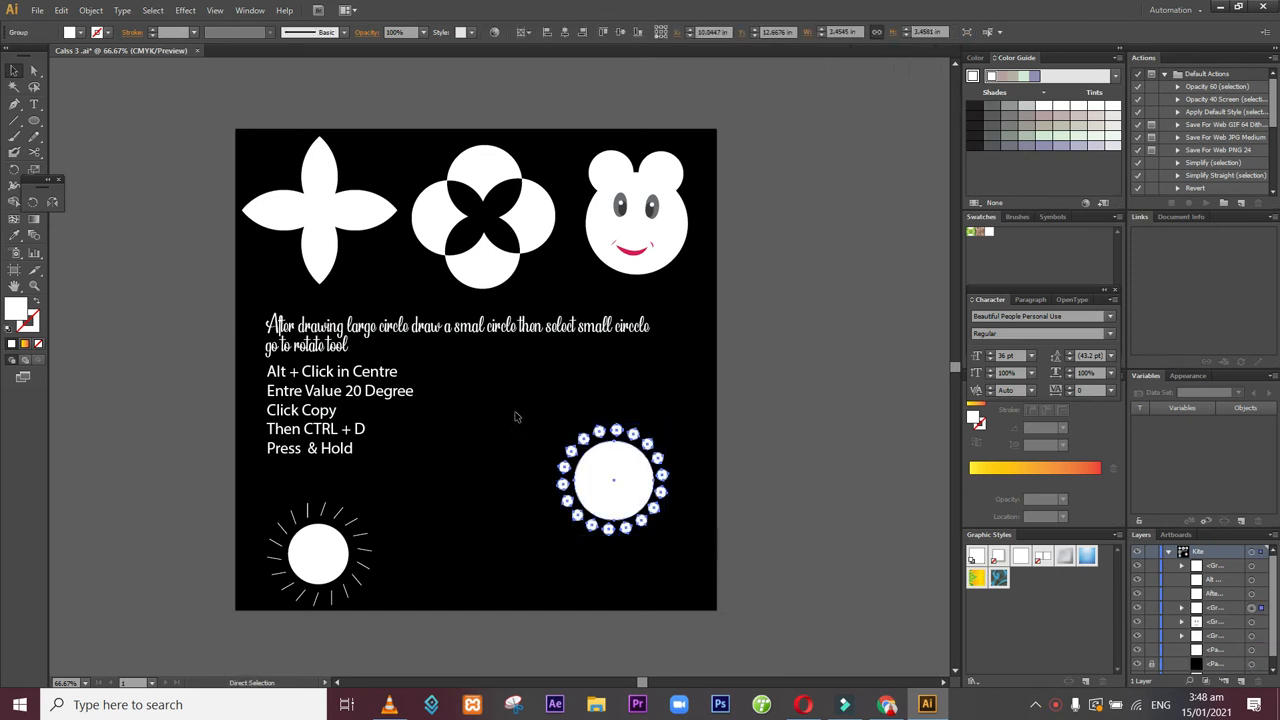
{"action": "left_click_drag", "start_coordinate": [614, 489], "coordinate": [444, 555]}
{"action": "left_click", "coordinate": [769, 440]}
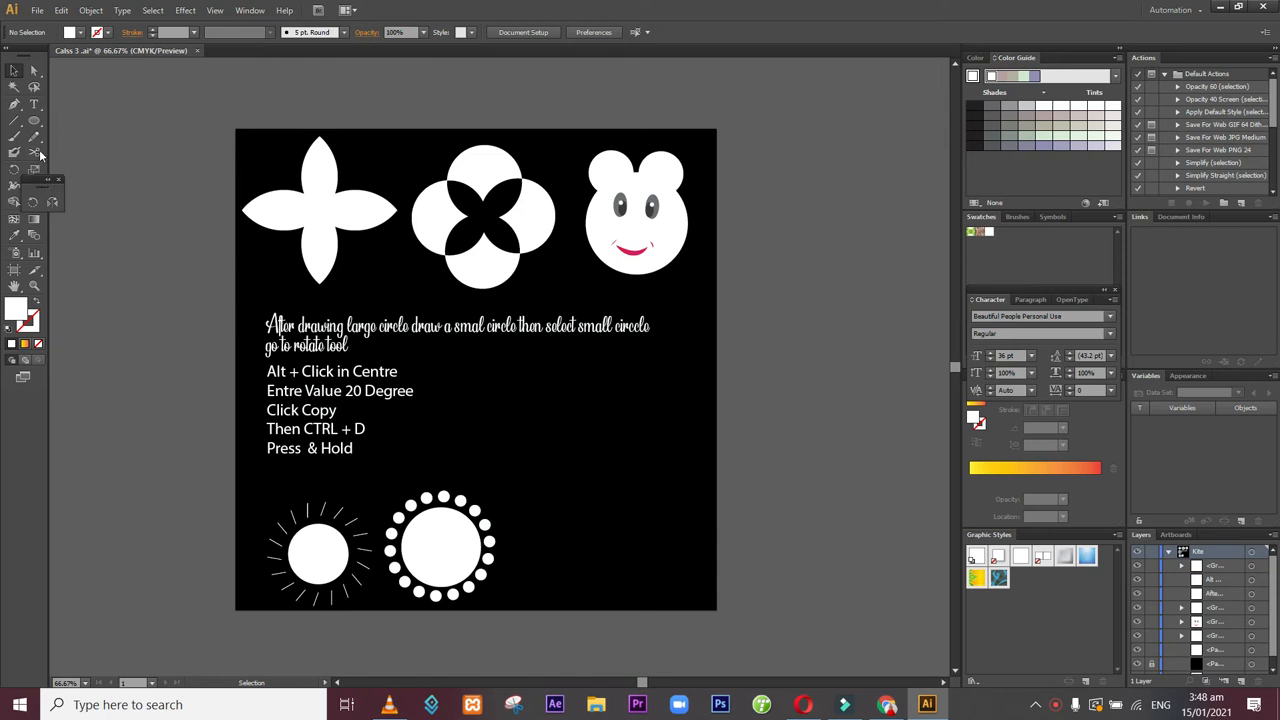
- Draw a white circle about 3.02 in across in the lower-right area of the artboard
{"action": "left_click", "coordinate": [36, 121]}
{"action": "left_click_drag", "start_coordinate": [582, 486], "coordinate": [657, 578]}
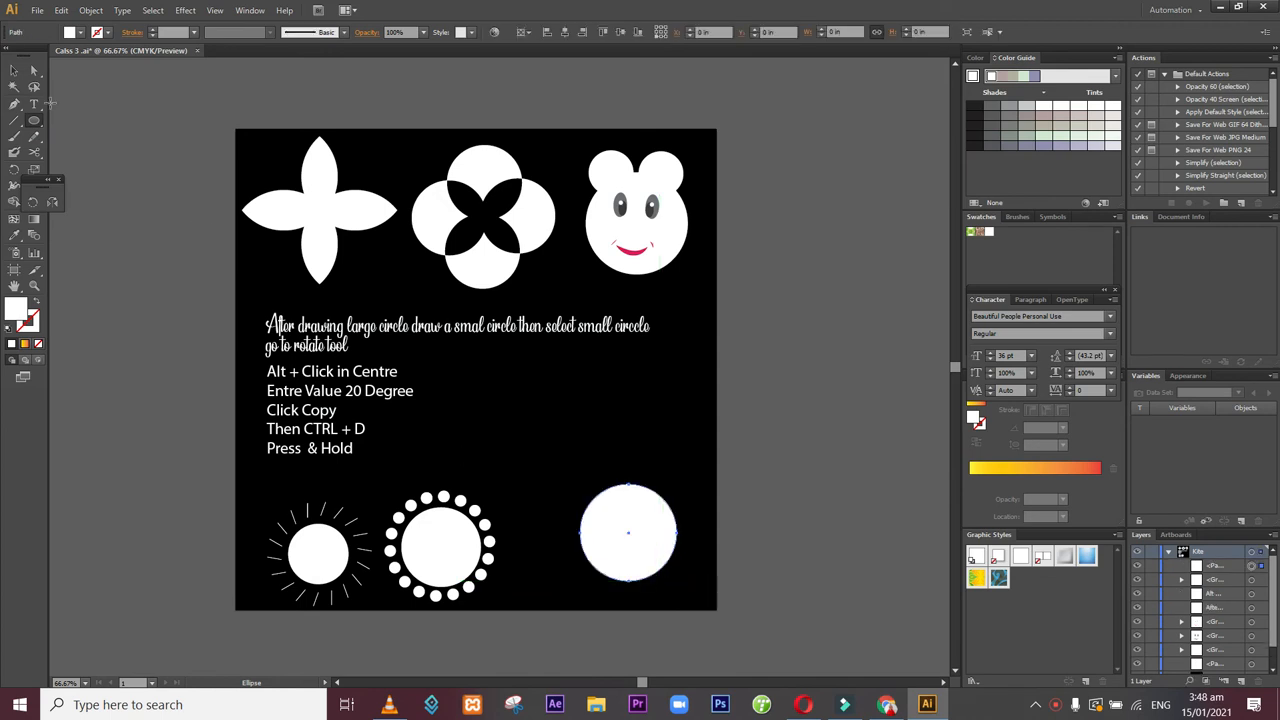
{"action": "left_click", "coordinate": [14, 72]}
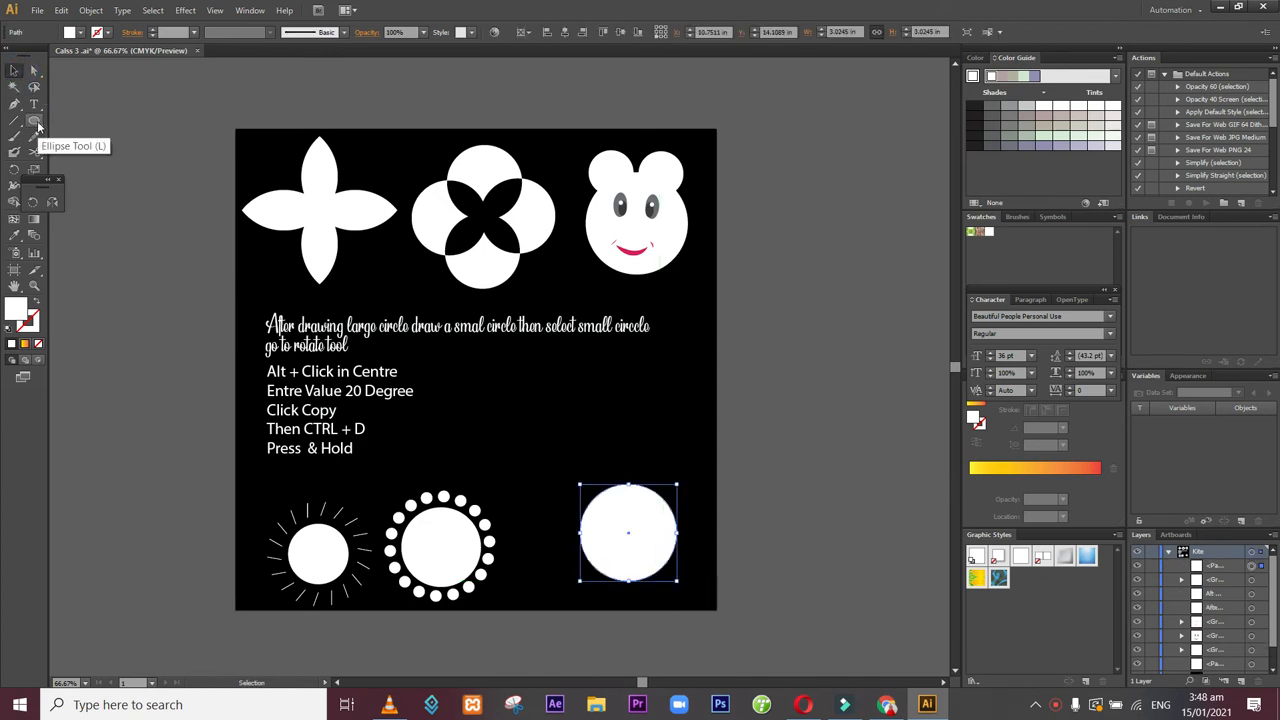
- Draw a small square above the new circle and partly cover it with a square about 2.18 in wide, rotated into a diamond
{"action": "left_click_drag", "start_coordinate": [38, 124], "coordinate": [70, 120]}
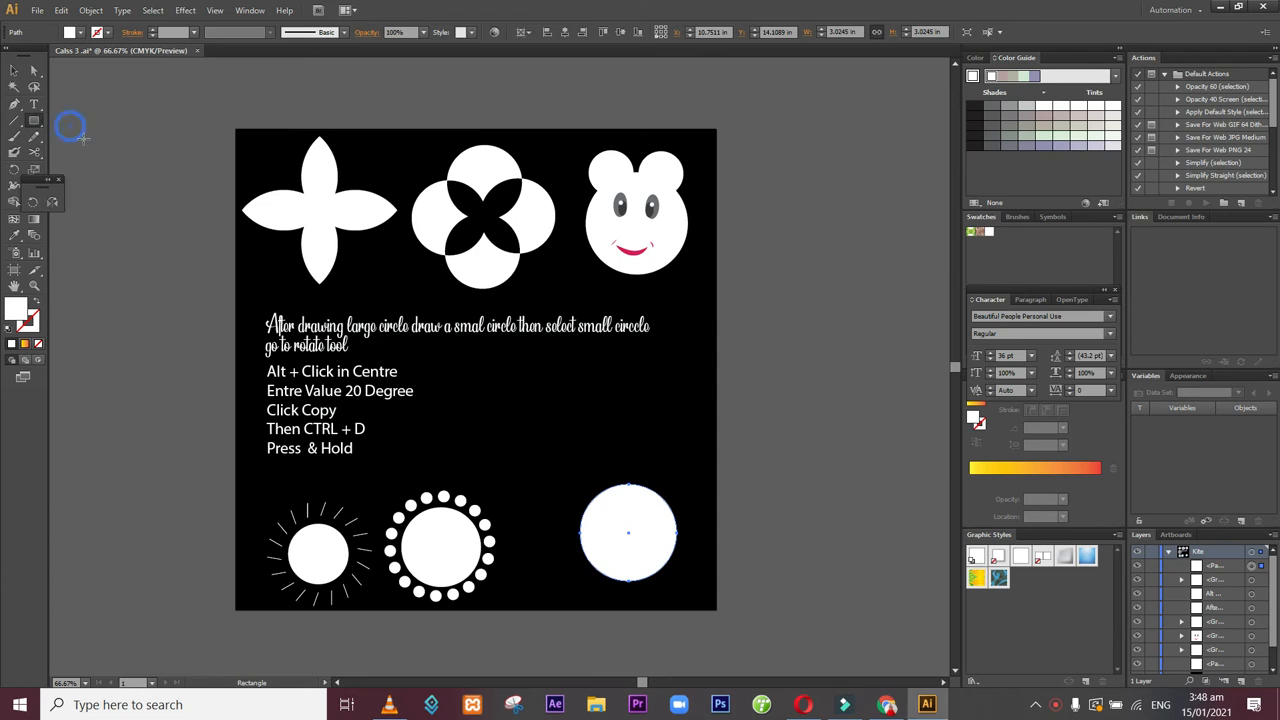
{"action": "left_click_drag", "start_coordinate": [591, 378], "coordinate": [618, 405]}
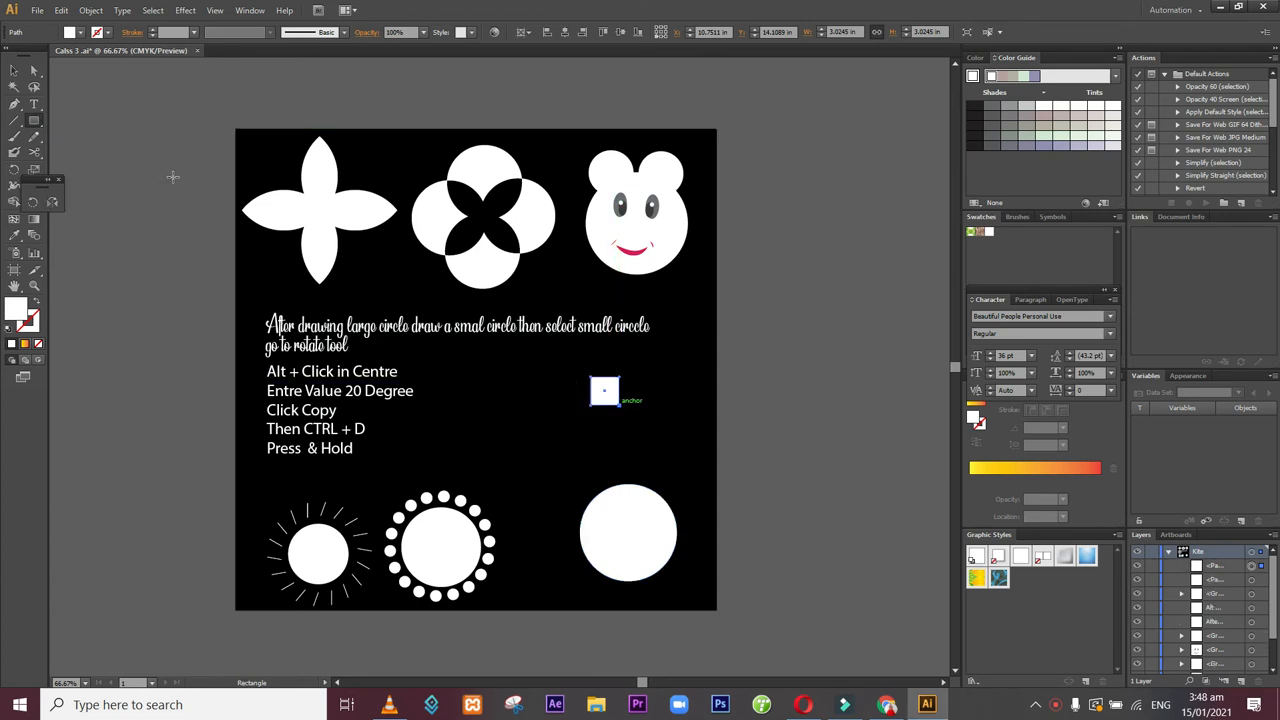
{"action": "left_click_drag", "start_coordinate": [480, 377], "coordinate": [549, 446]}
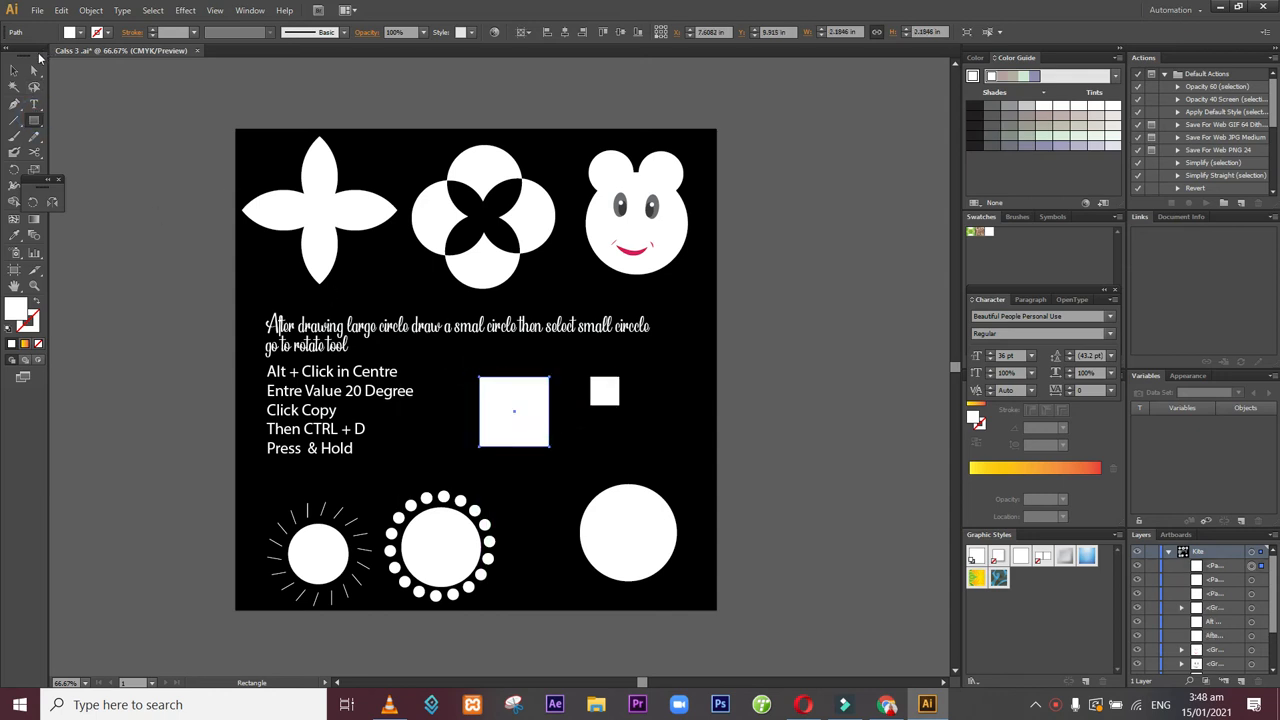
{"action": "left_click", "coordinate": [12, 74]}
{"action": "left_click_drag", "start_coordinate": [539, 433], "coordinate": [646, 413]}
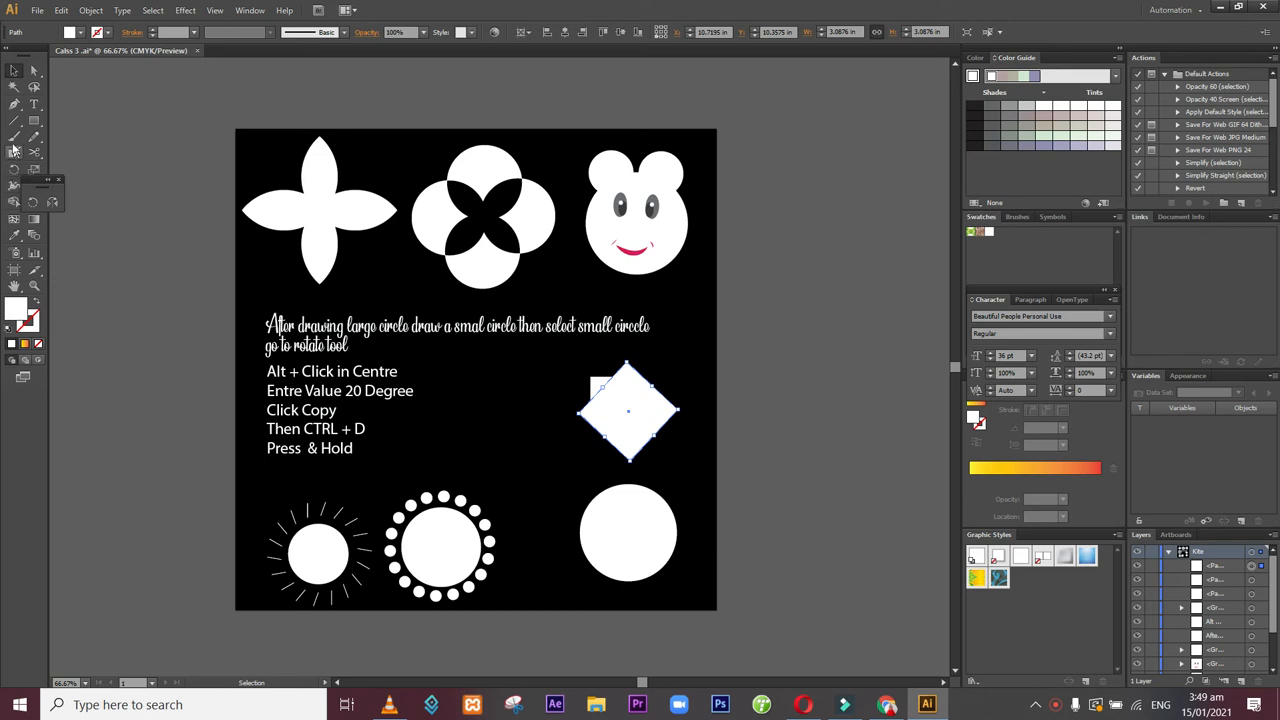
- Try to separate the overlapping small square and diamond with the Shape Builder tool
{"action": "left_click", "coordinate": [15, 203]}
{"action": "left_click", "coordinate": [16, 204]}
{"action": "left_click", "coordinate": [59, 181]}
{"action": "left_click", "coordinate": [15, 206]}
{"action": "left_click_drag", "start_coordinate": [644, 415], "coordinate": [614, 411]}
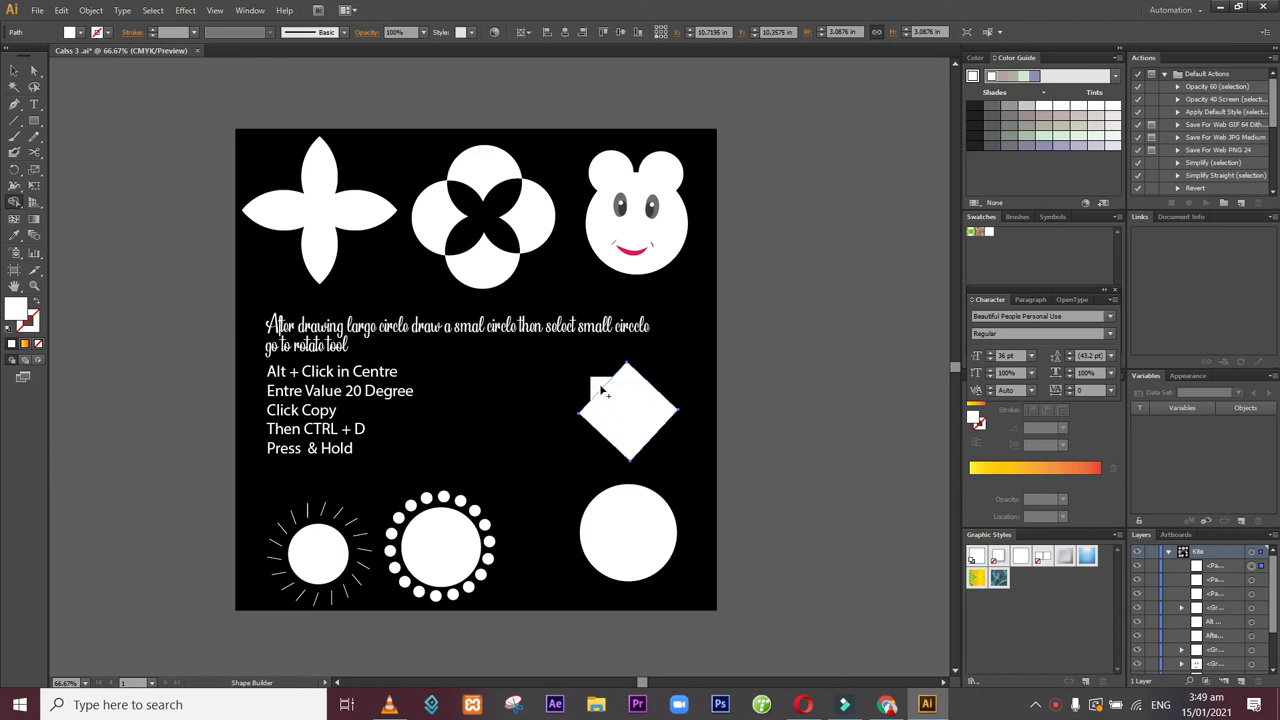
- Select both the small square and the diamond and merge the overlap into the diamond with Shape Builder
{"action": "left_click", "coordinate": [14, 70]}
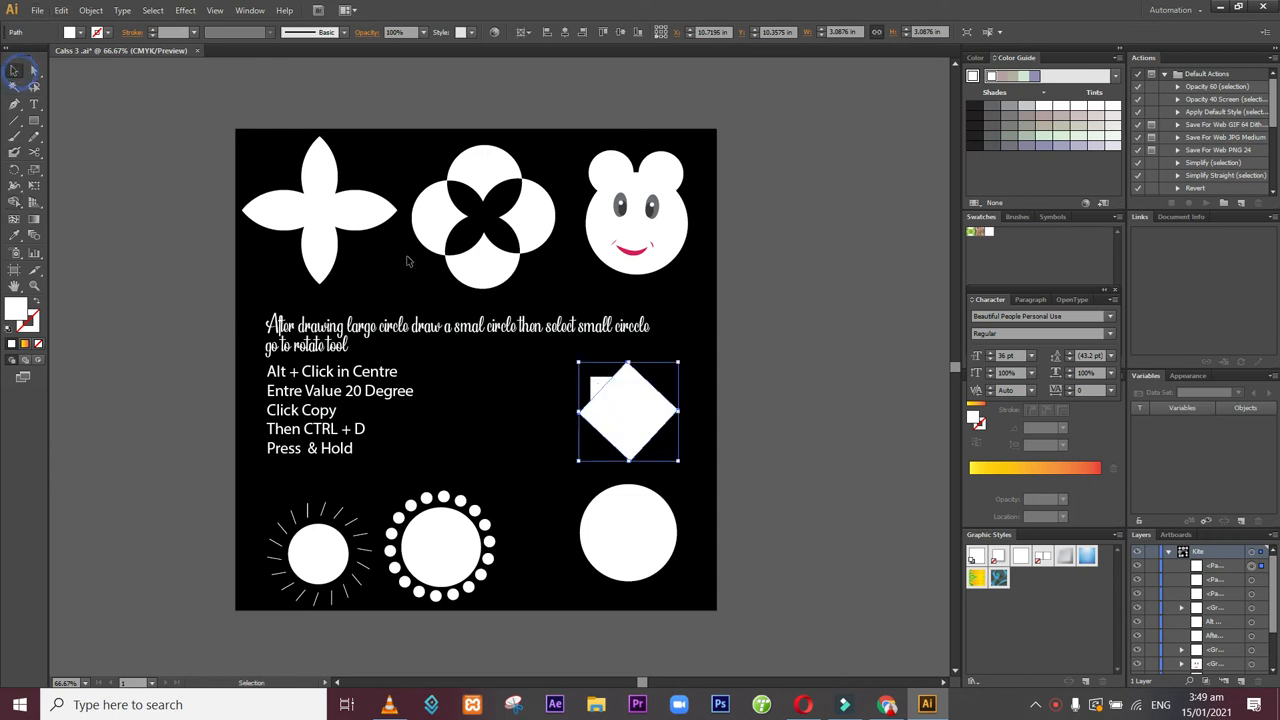
{"action": "left_click_drag", "start_coordinate": [548, 376], "coordinate": [652, 424]}
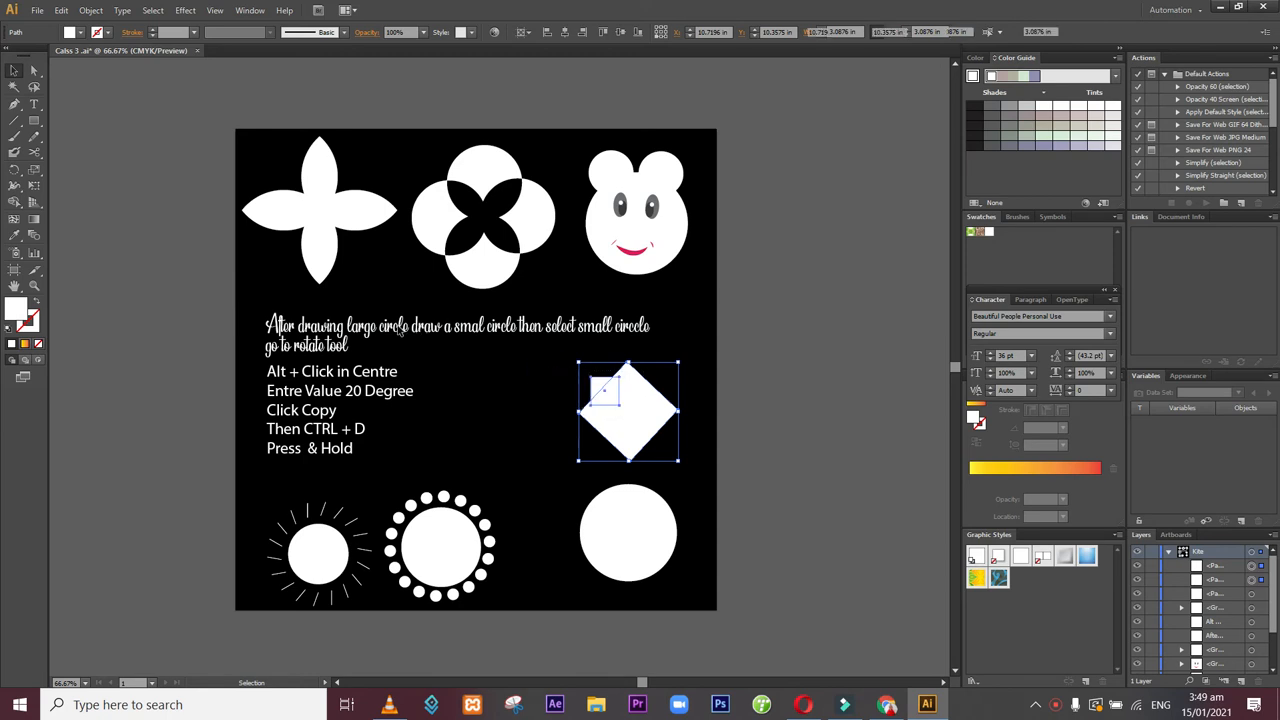
{"action": "left_click", "coordinate": [15, 204]}
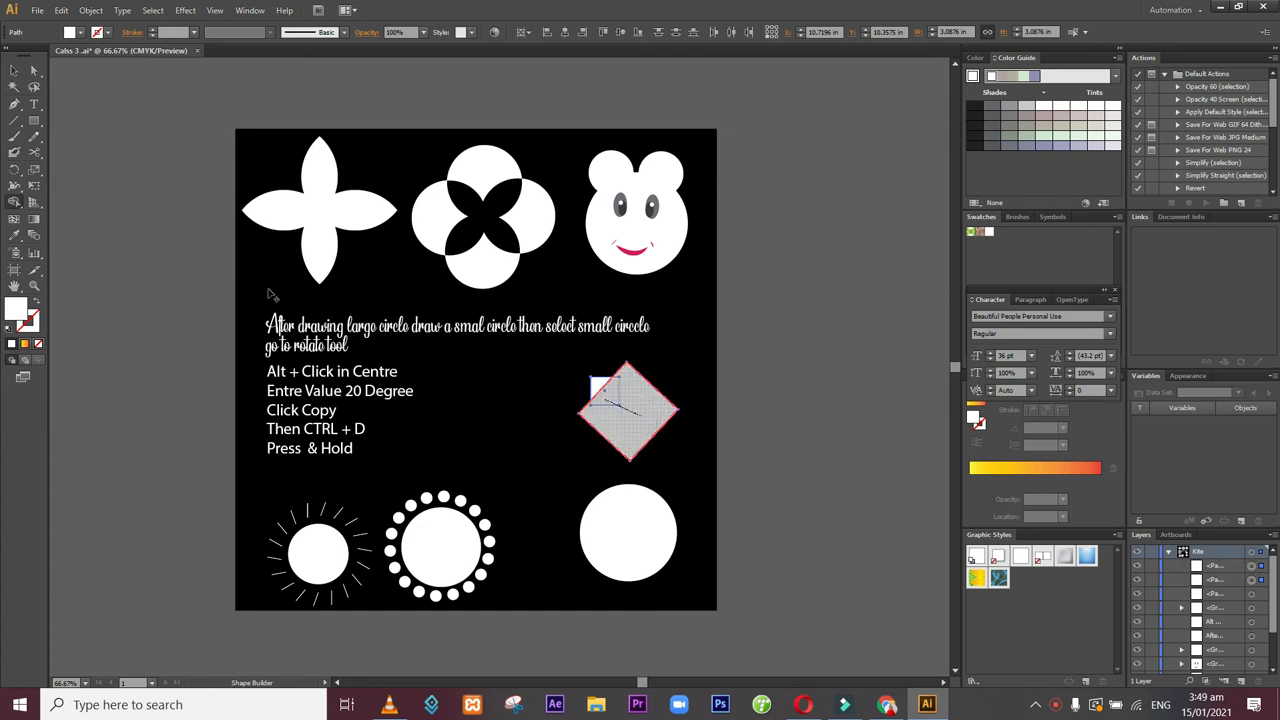
{"action": "left_click", "coordinate": [15, 70]}
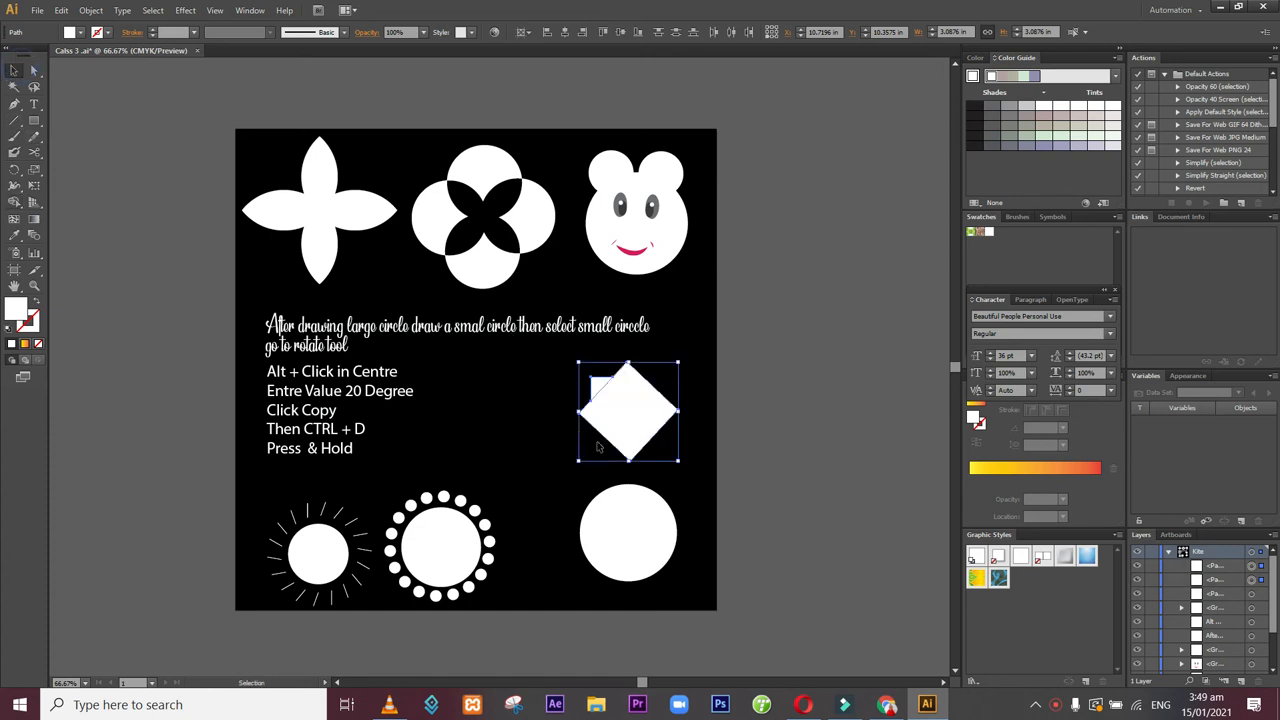
- Delete the diamond so that only the small triangle cut from the square is left
{"action": "double_click", "coordinate": [640, 440]}
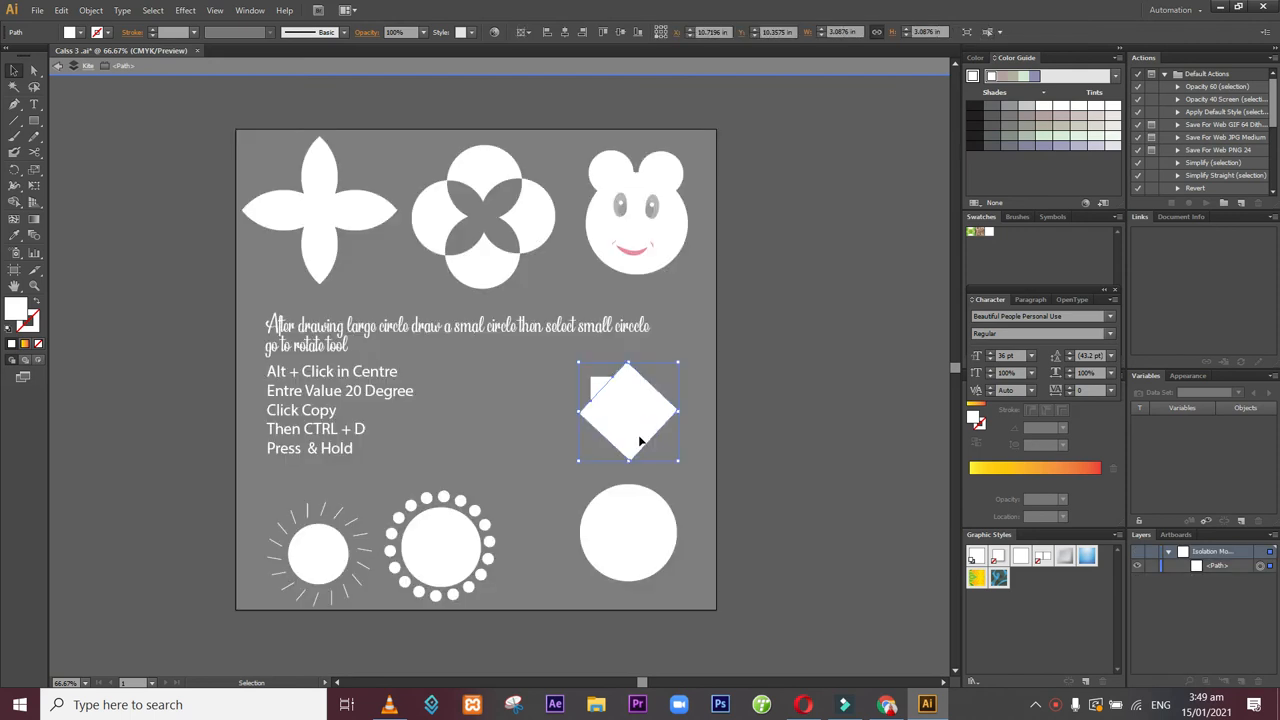
{"action": "key", "text": "Delete"}
{"action": "double_click", "coordinate": [679, 422]}
- Place the small triangle, about 0.50 in wide, pointing upward on the top edge of the large circle
{"action": "left_click", "coordinate": [605, 386]}
{"action": "left_click_drag", "start_coordinate": [605, 385], "coordinate": [627, 489]}
{"action": "left_click", "coordinate": [630, 495], "text": "shift"}
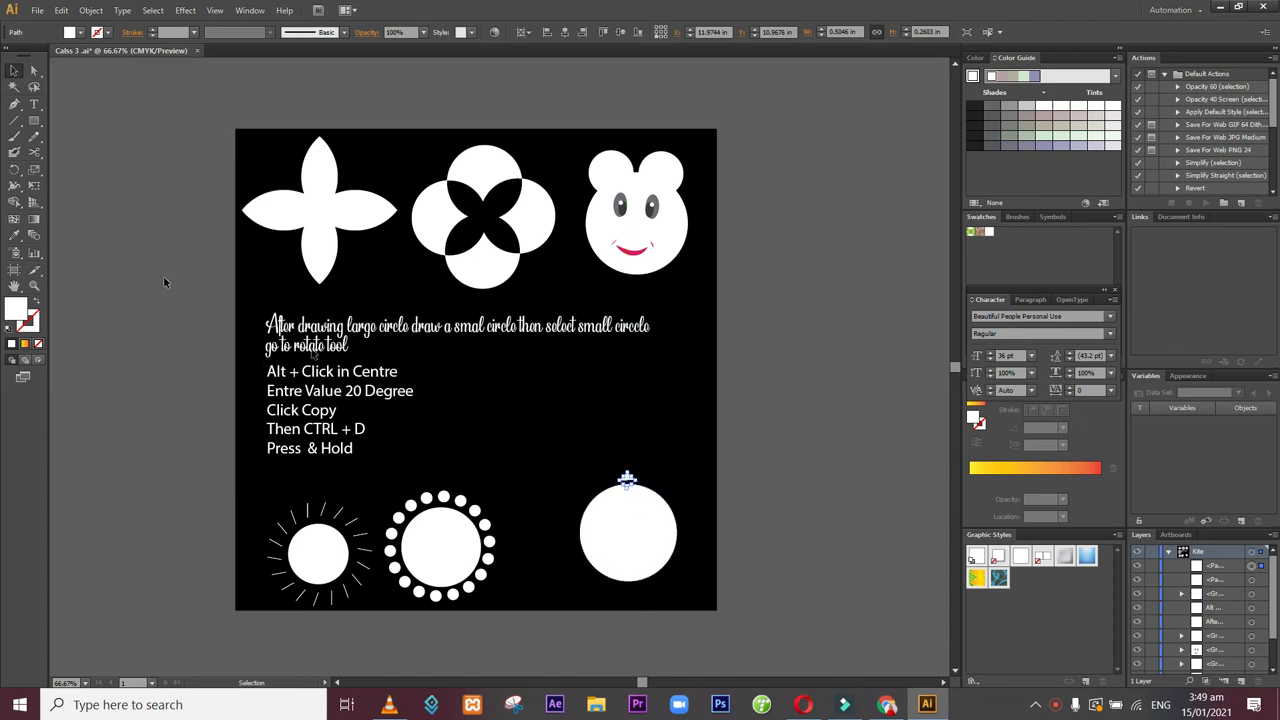
- Make a copy of the triangle rotated 20° around a point near the large circle's center
{"action": "left_click", "coordinate": [14, 169]}
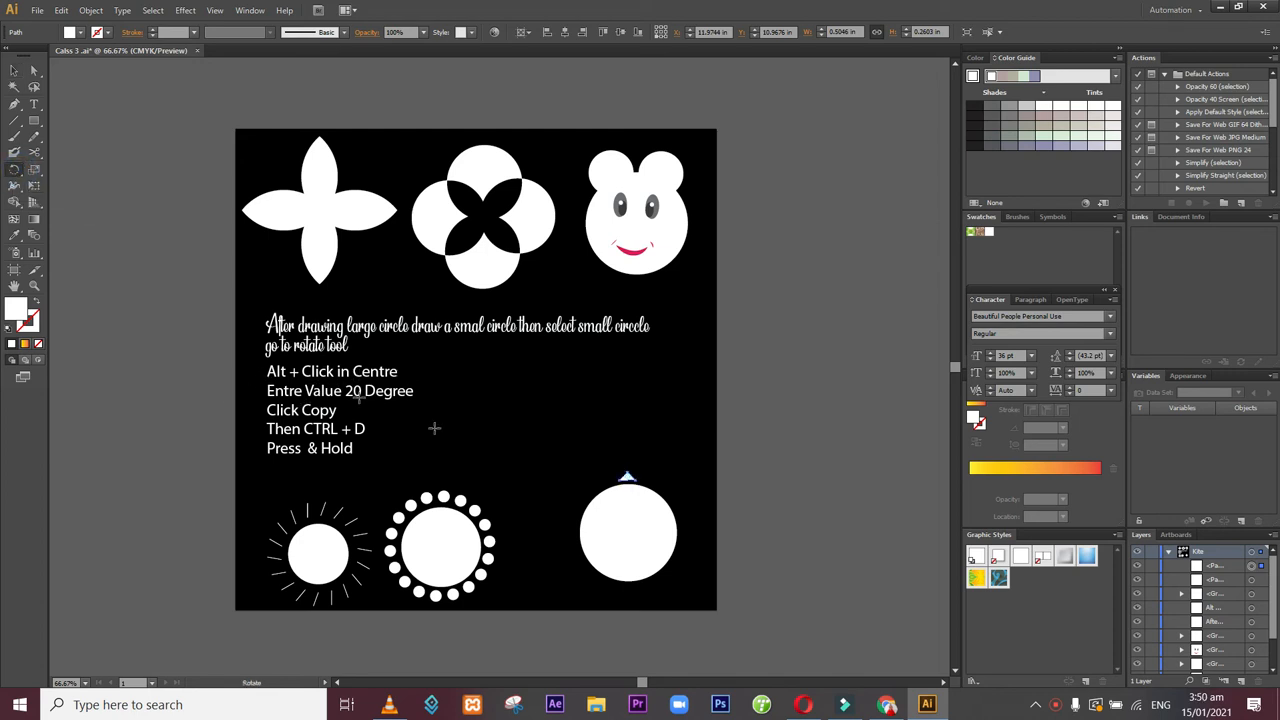
{"action": "left_click", "coordinate": [633, 545], "text": "alt"}
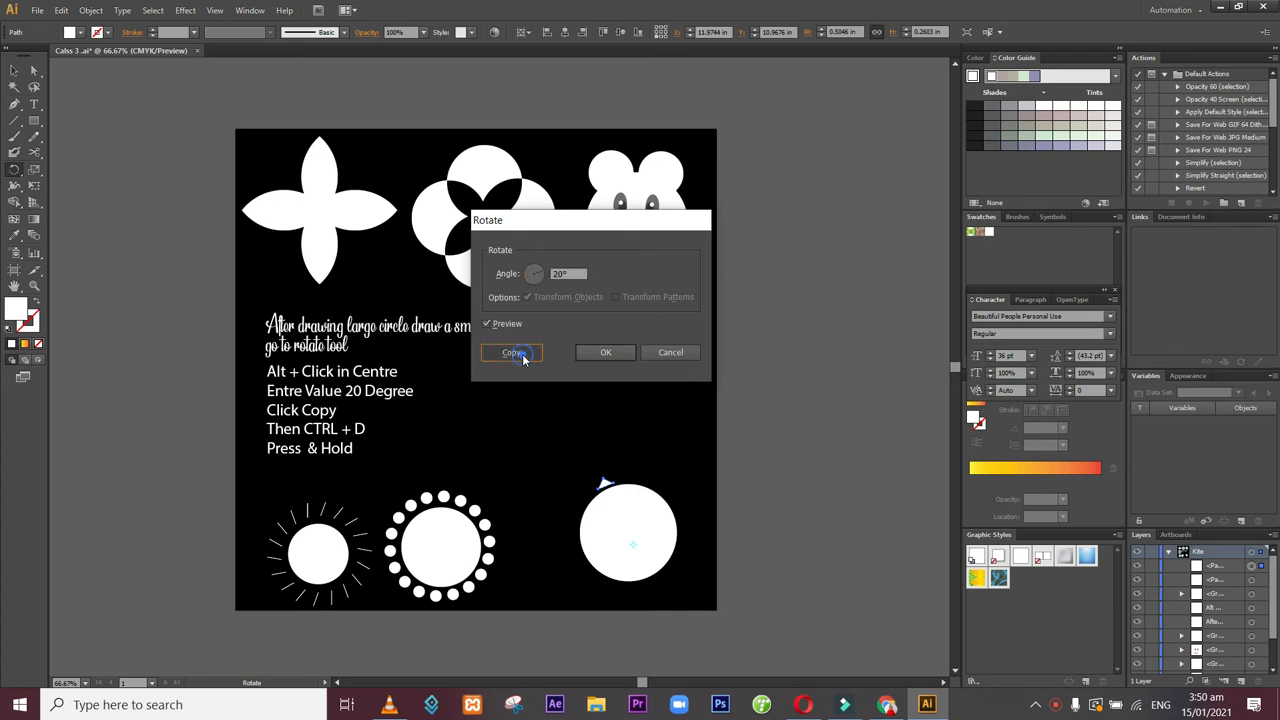
{"action": "left_click", "coordinate": [520, 353]}
- Repeat the rotated copy until the triangles form a complete ring around the large circle
{"action": "key", "text": "ctrl+d"}
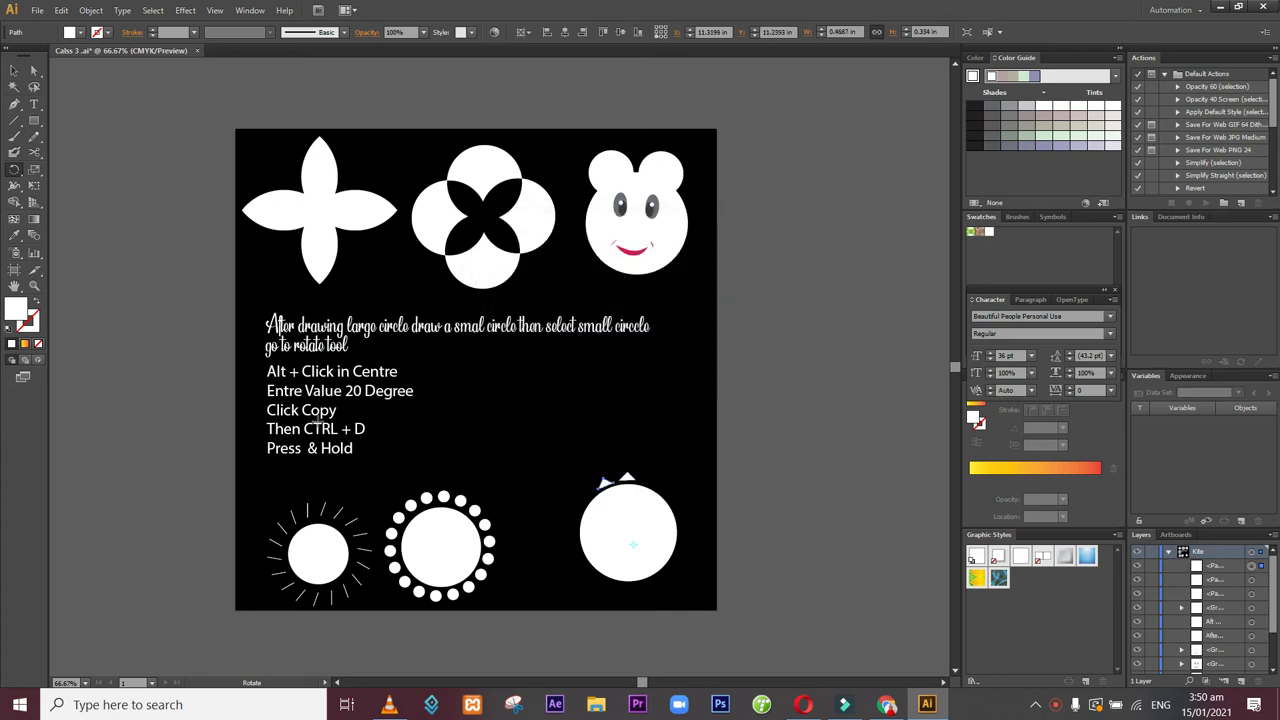
{"action": "key", "text": "ctrl+d"}
{"action": "key", "text": "ctrl+d"}
{"action": "key", "text": "ctrl+d"}
{"action": "key", "text": "ctrl+d"}
{"action": "key", "text": "ctrl+d"}
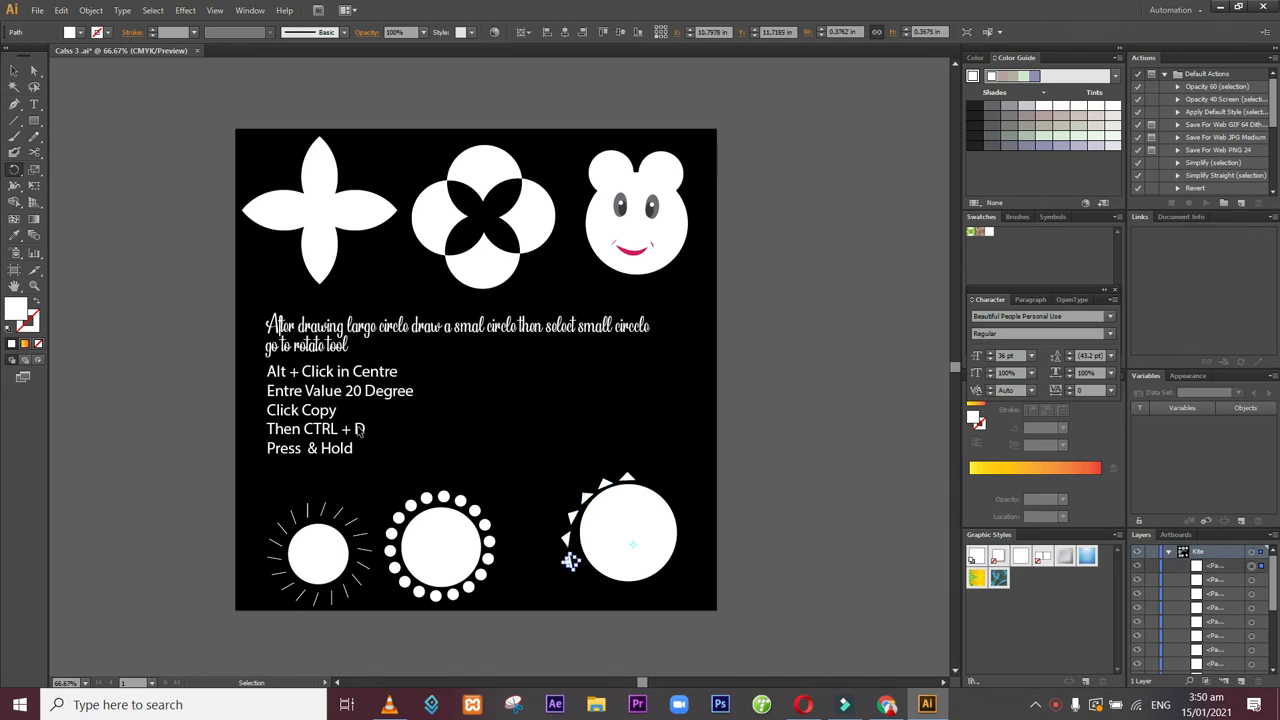
{"action": "key", "text": "ctrl+d"}
{"action": "key", "text": "ctrl+d"}
{"action": "key", "text": "ctrl+d"}
{"action": "key", "text": "ctrl+d"}
{"action": "key", "text": "ctrl+d"}
{"action": "key", "text": "ctrl+d"}
{"action": "key", "text": "ctrl+d"}
{"action": "key", "text": "ctrl+d"}
{"action": "key", "text": "ctrl+d"}
{"action": "key", "text": "ctrl+d"}
{"action": "key", "text": "ctrl+d"}
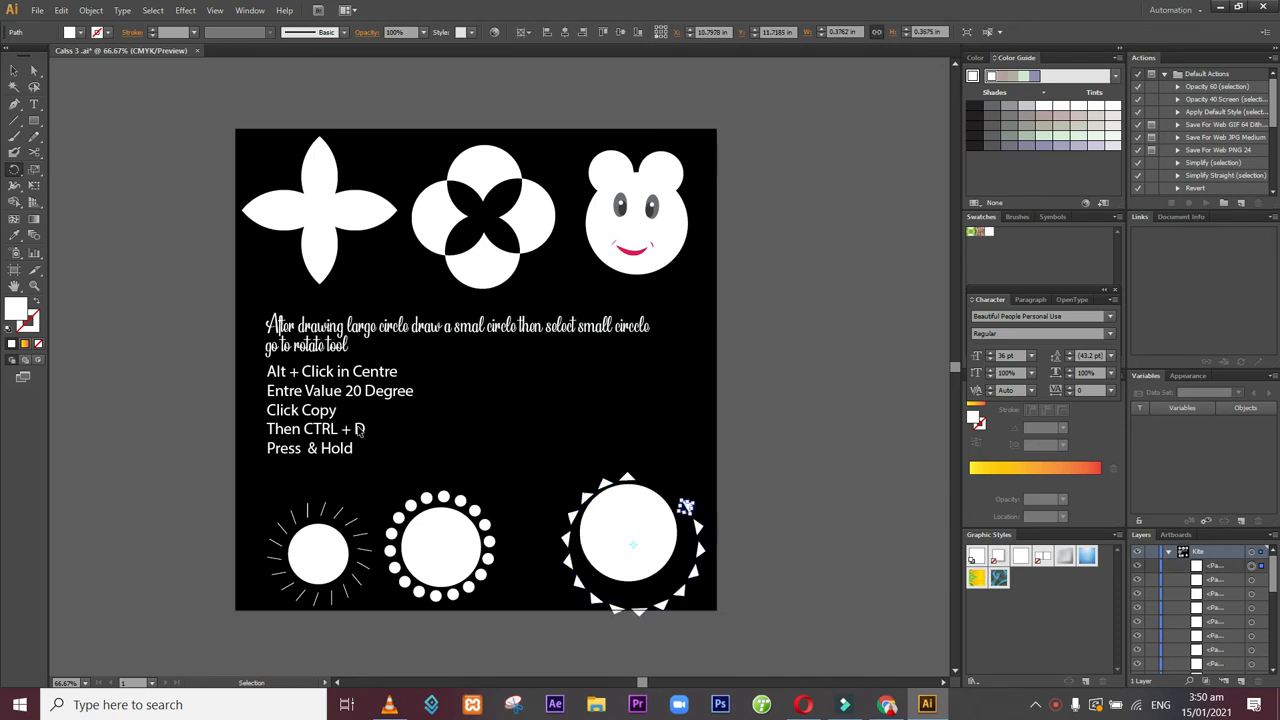
{"action": "key", "text": "ctrl+d"}
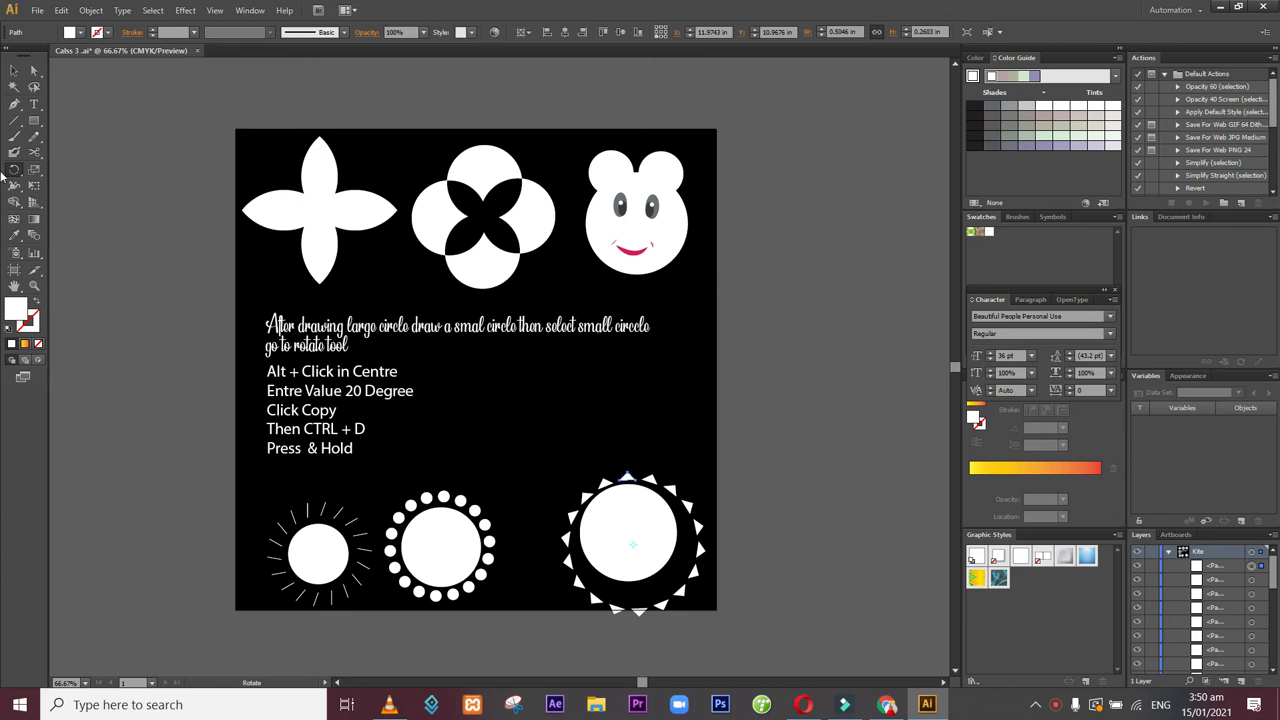
- Delete the large circle inside the ring of triangles and clear the selection
{"action": "left_click", "coordinate": [14, 70]}
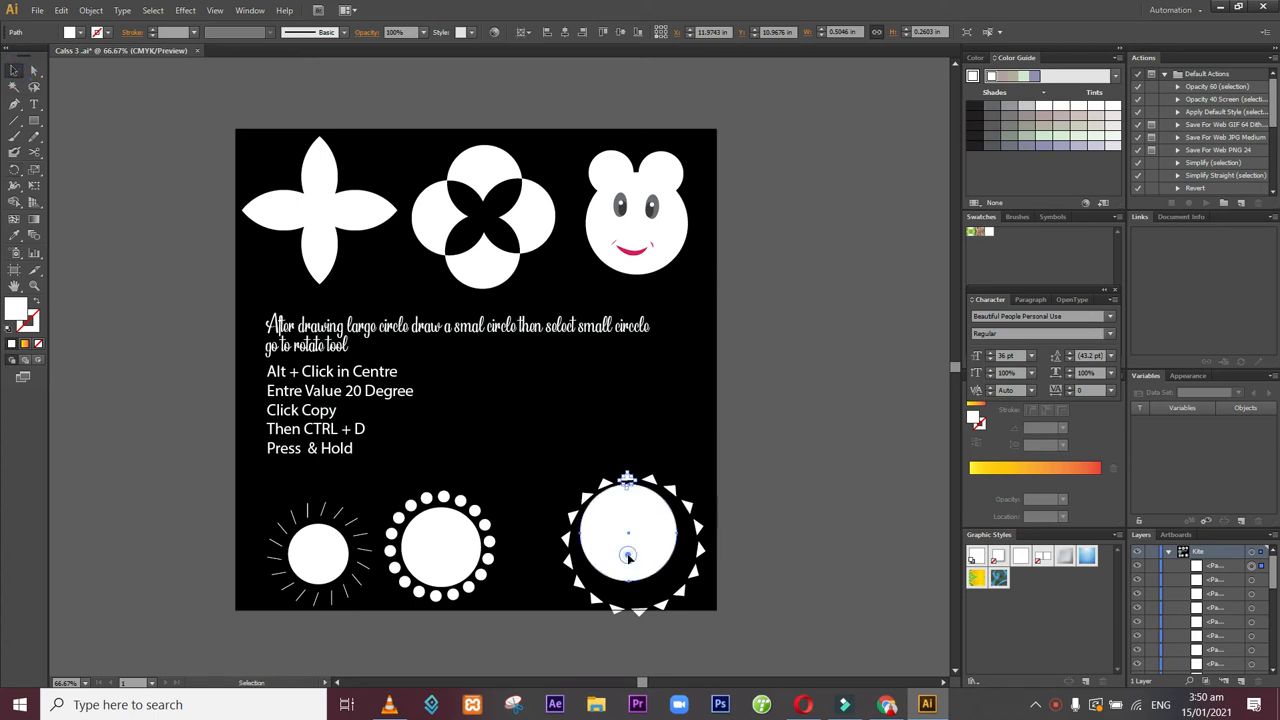
{"action": "key", "text": "Delete"}
{"action": "left_click", "coordinate": [859, 562]}
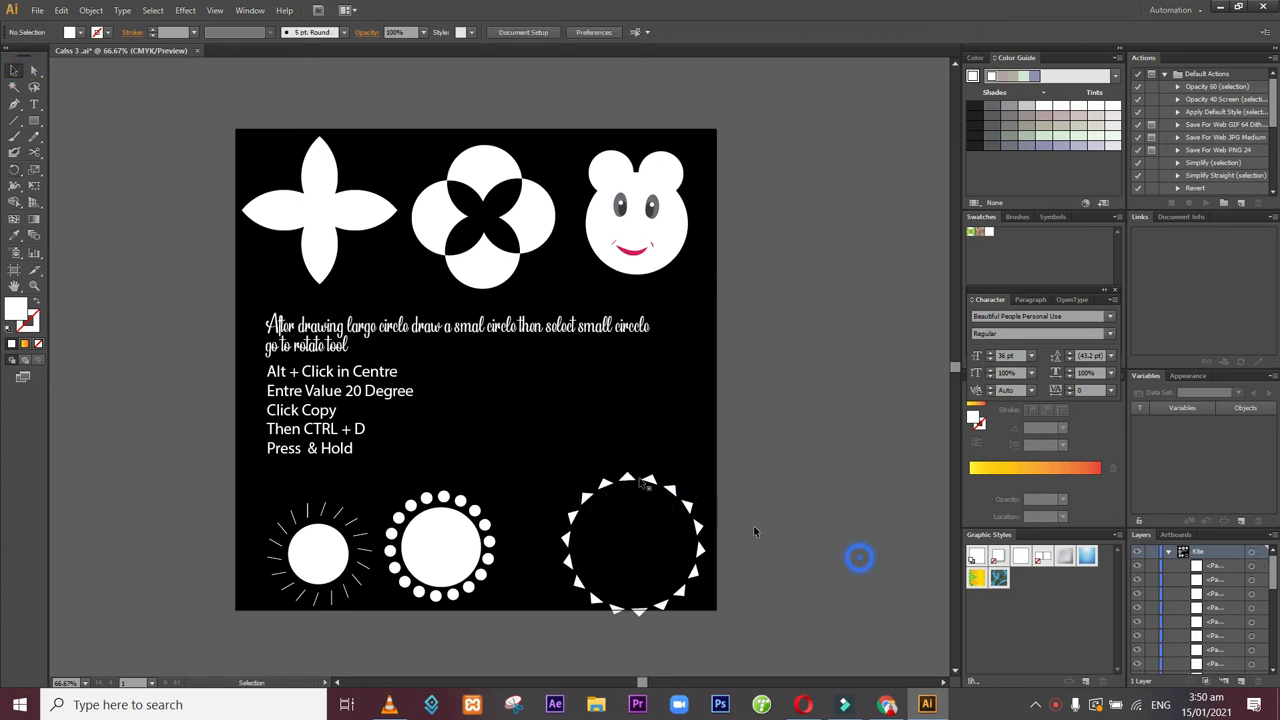
- Scale the triangle ring down to about 2.68 in wide and place it beside the dotted circle in the bottom row
{"action": "left_click_drag", "start_coordinate": [560, 445], "coordinate": [580, 582]}
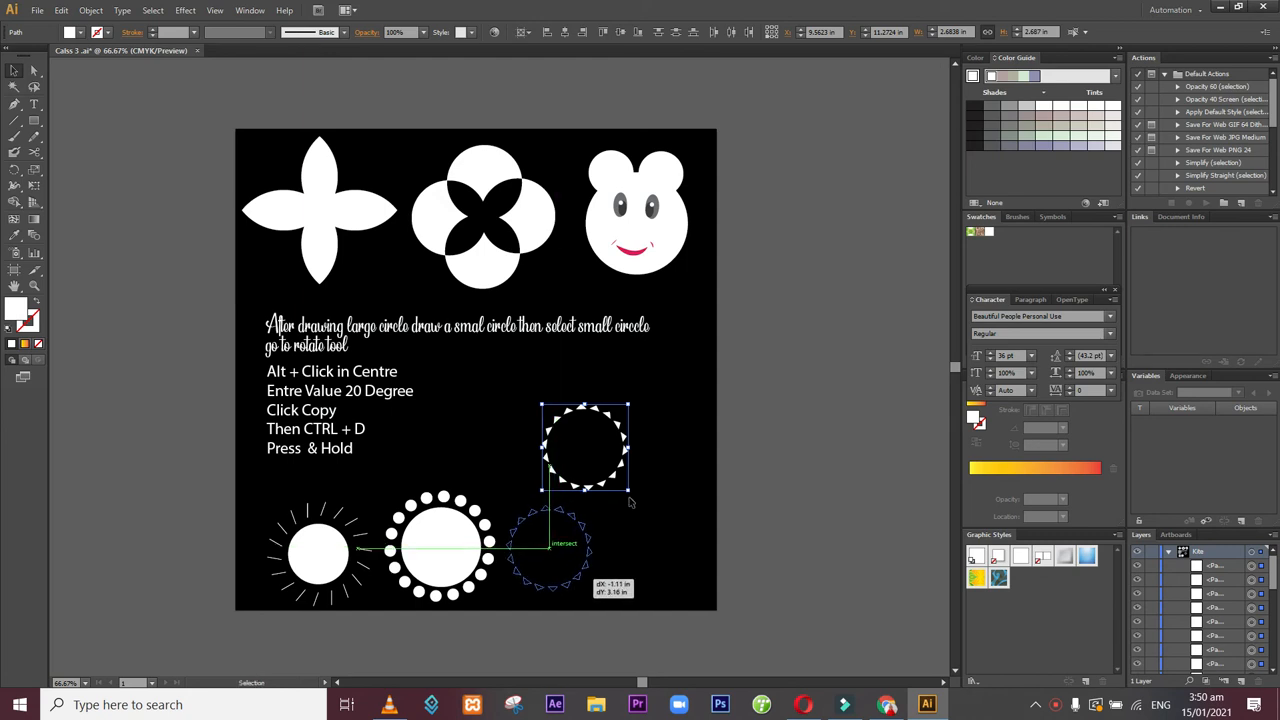
{"action": "left_click", "coordinate": [788, 497]}
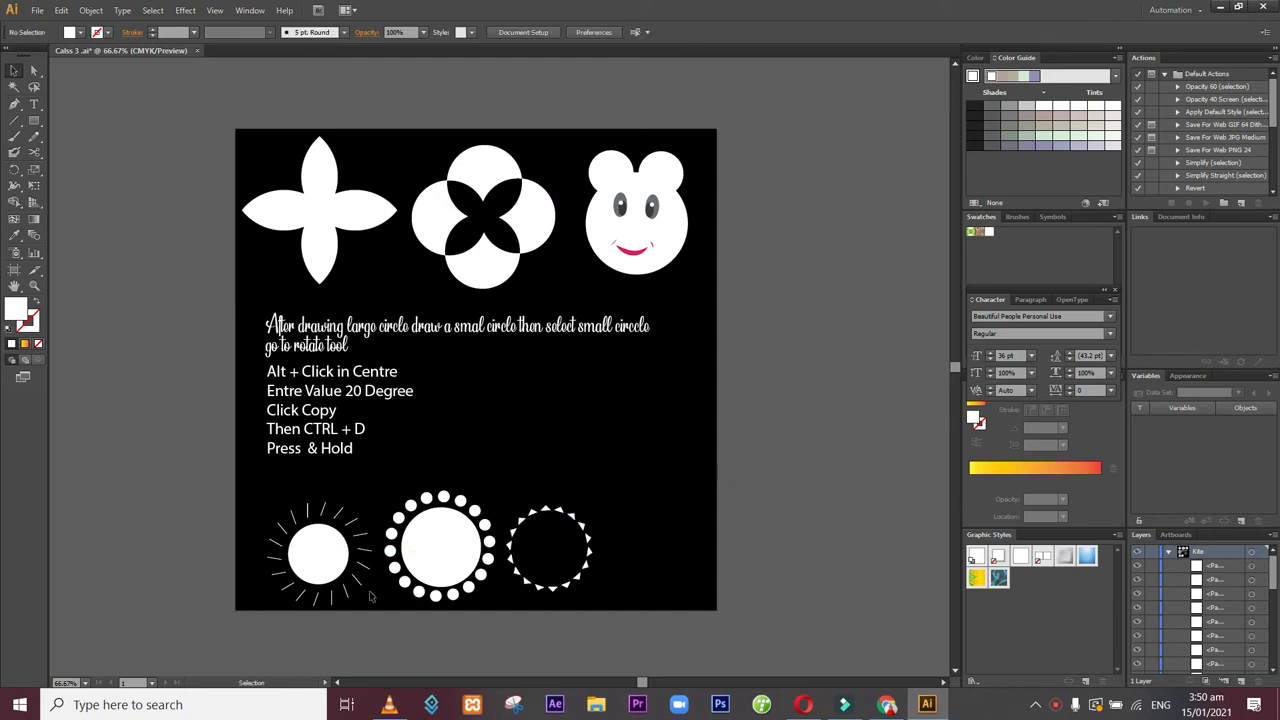
- Group the triangles of the ring and test the group by moving it about 0.3 in sideways
{"action": "left_click_drag", "start_coordinate": [534, 568], "coordinate": [503, 507]}
{"action": "key", "text": "v"}
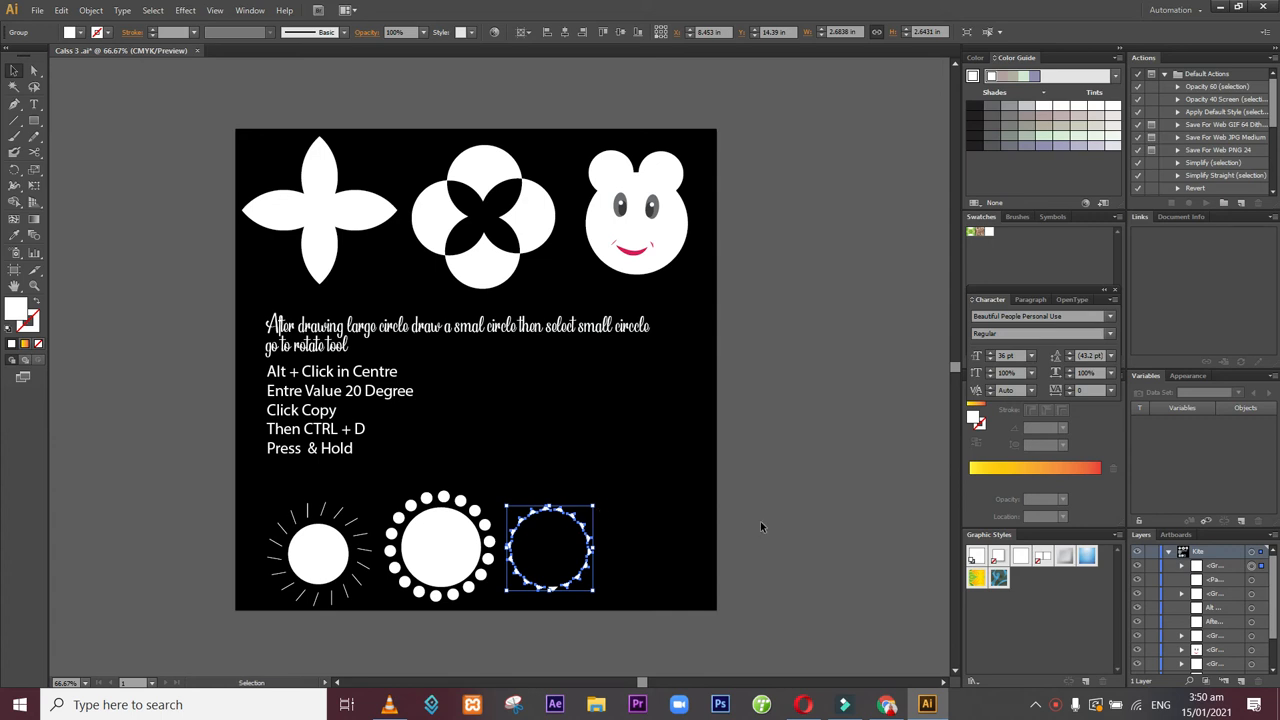
{"action": "left_click", "coordinate": [814, 549]}
{"action": "left_click_drag", "start_coordinate": [586, 550], "coordinate": [600, 550]}
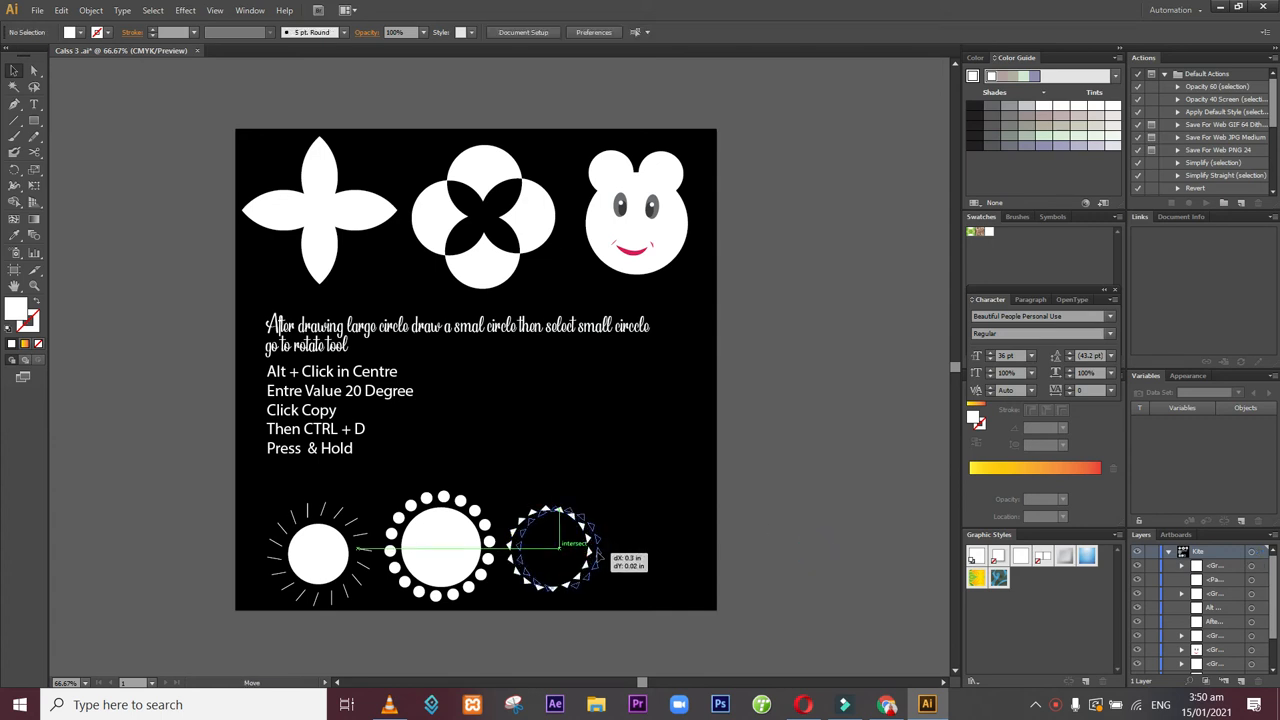
{"action": "left_click", "coordinate": [774, 479]}
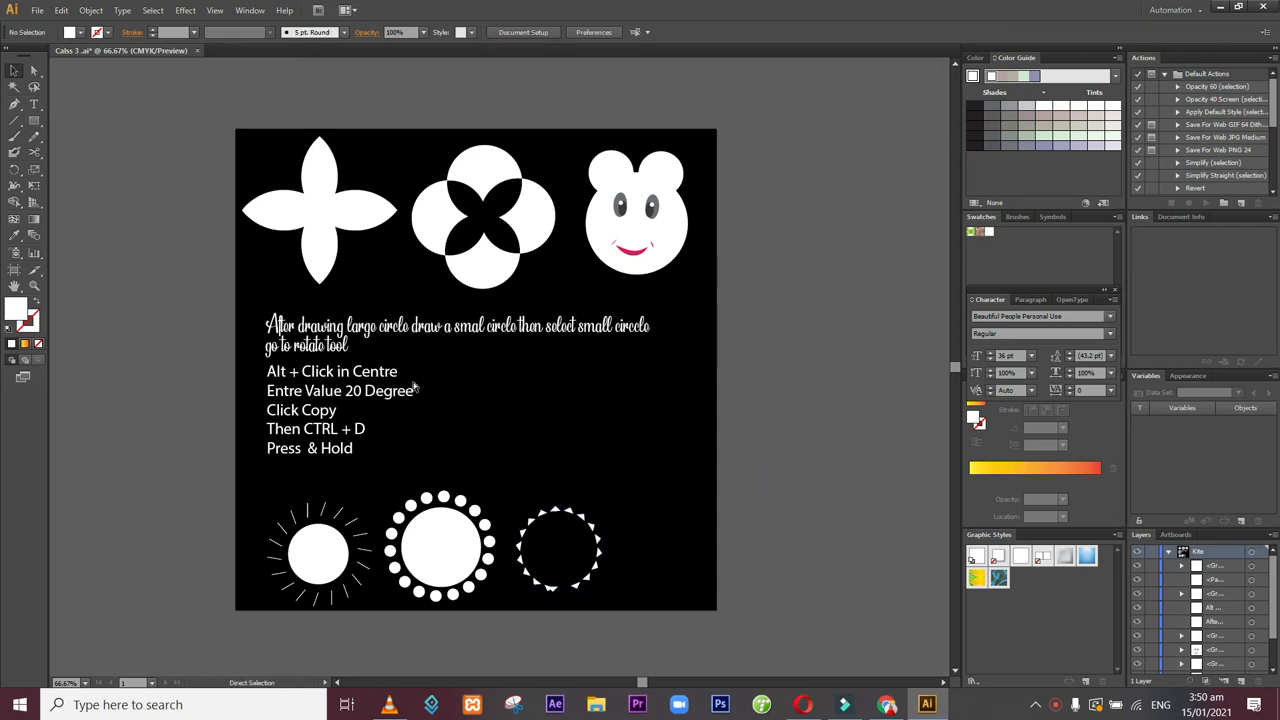
- Group the triangle ring together with its left-out triangle and shift the whole ring slightly away from the dotted circle
{"action": "left_click", "coordinate": [522, 528]}
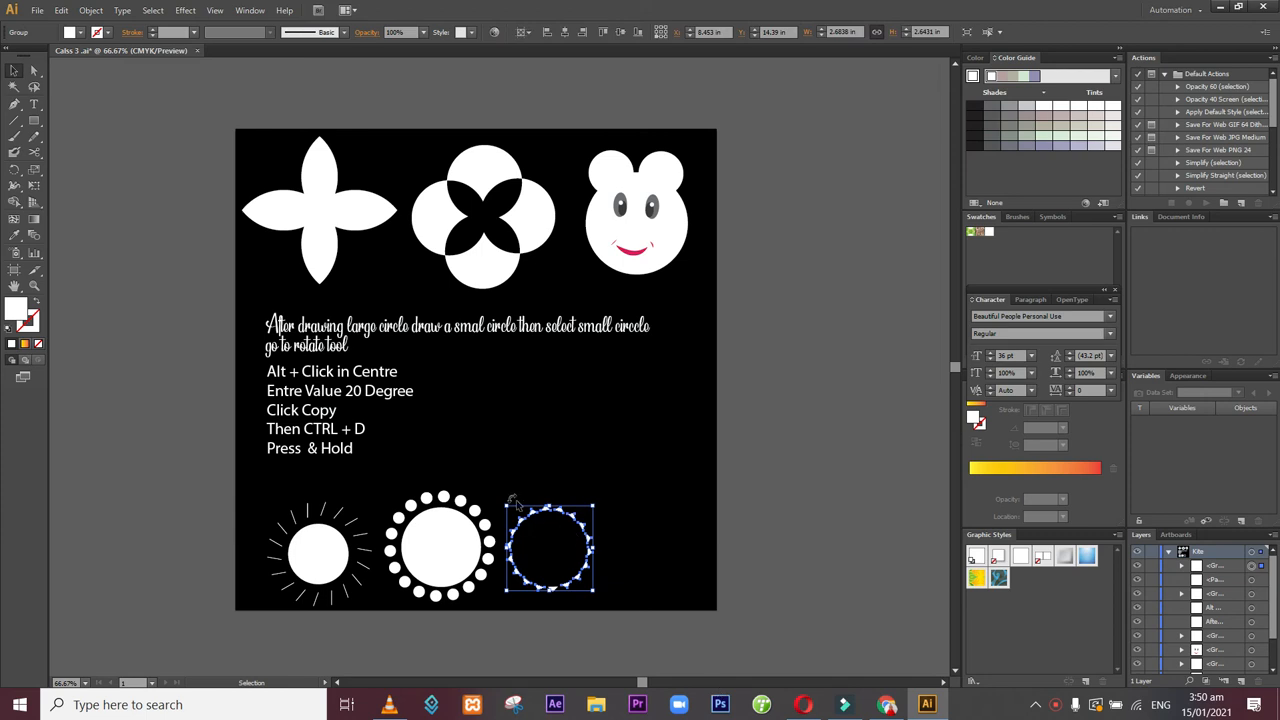
{"action": "left_click_drag", "start_coordinate": [498, 488], "coordinate": [612, 608]}
{"action": "key", "text": "a"}
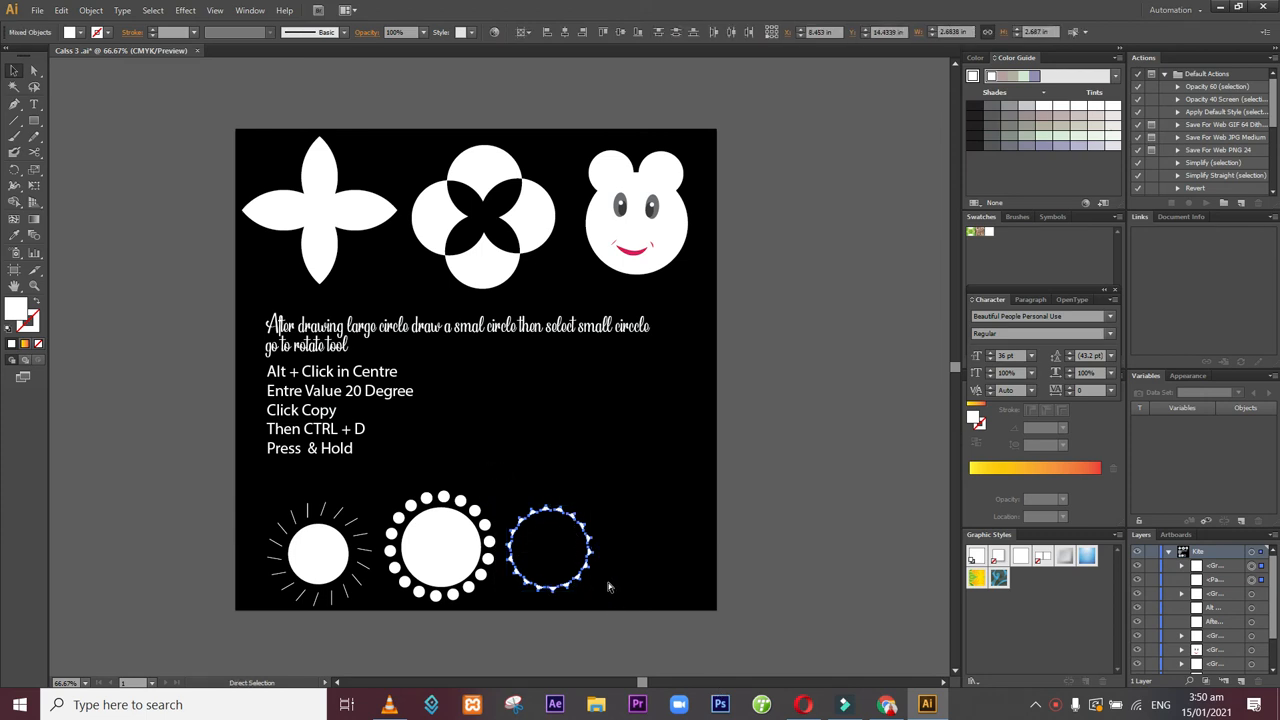
{"action": "key", "text": "v"}
{"action": "left_click", "coordinate": [700, 569]}
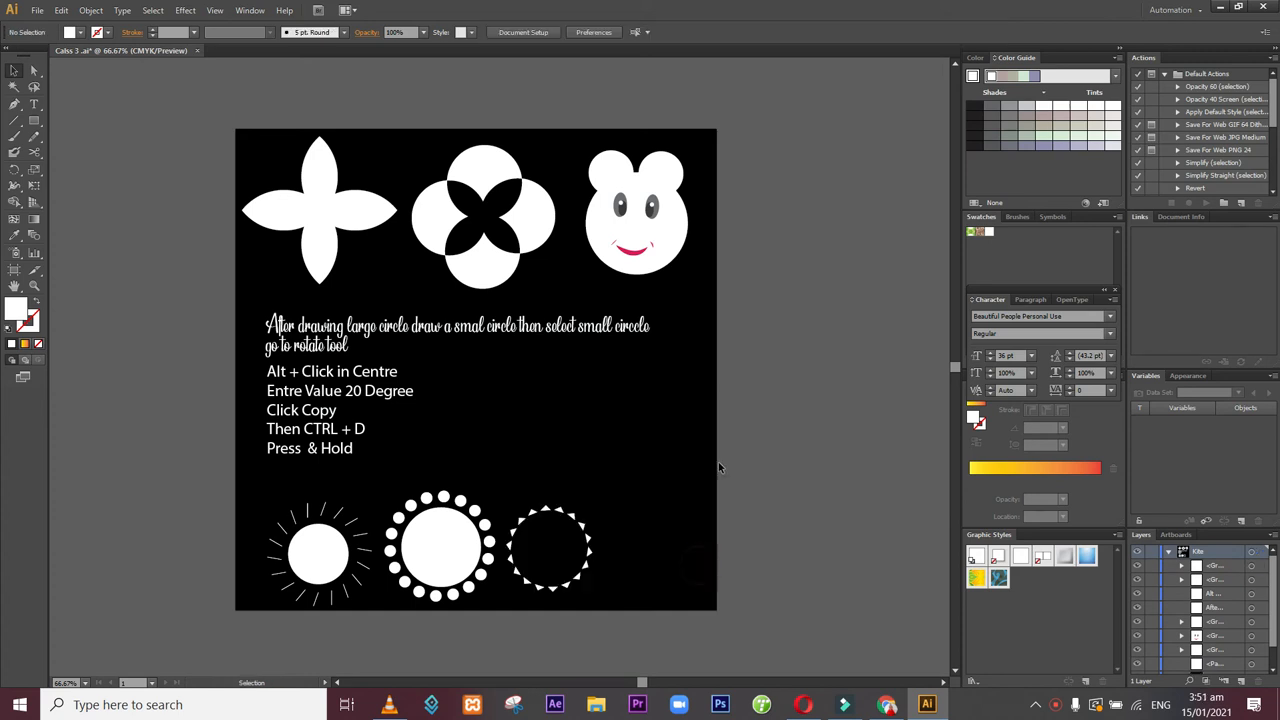
{"action": "left_click", "coordinate": [587, 568]}
- Draw a white circle about 0.81 in wide in the empty area beside the instructions, with a tiny circle just above it
{"action": "left_click_drag", "start_coordinate": [34, 120], "coordinate": [96, 153]}
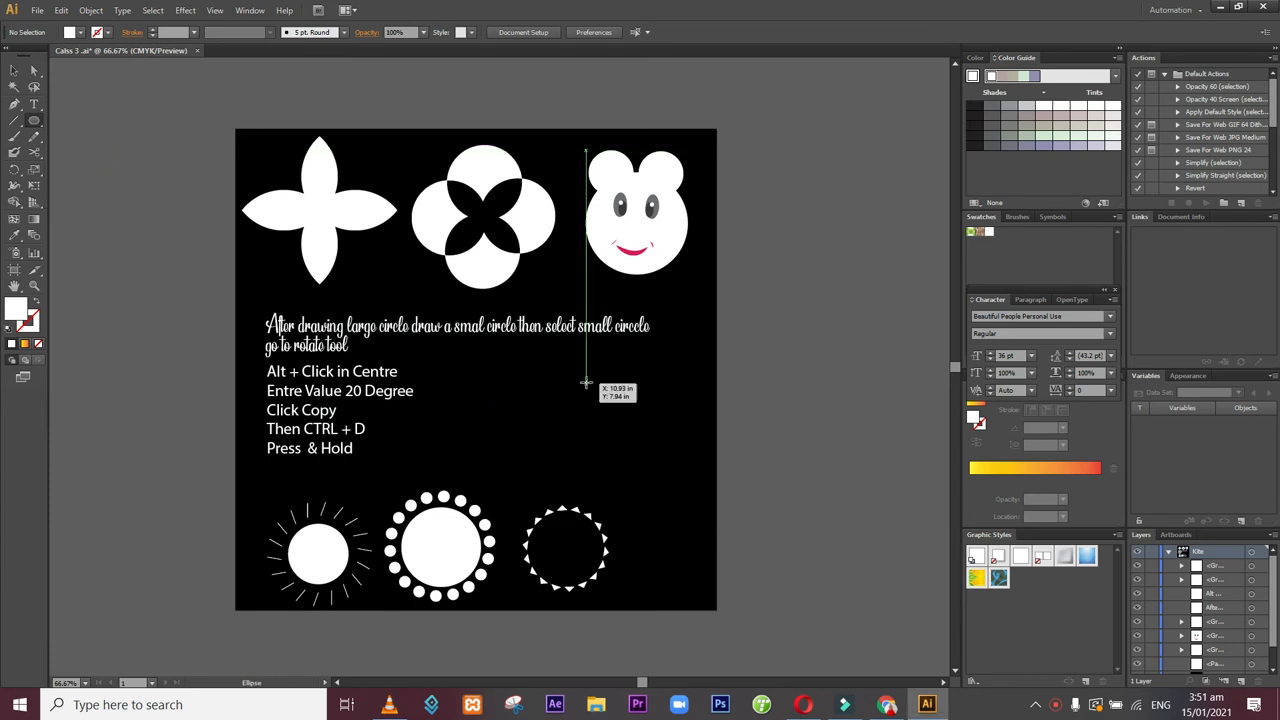
{"action": "left_click_drag", "start_coordinate": [589, 376], "coordinate": [648, 457]}
{"action": "left_click_drag", "start_coordinate": [616, 345], "coordinate": [642, 371]}
{"action": "left_click", "coordinate": [12, 72]}
{"action": "left_click", "coordinate": [642, 395]}
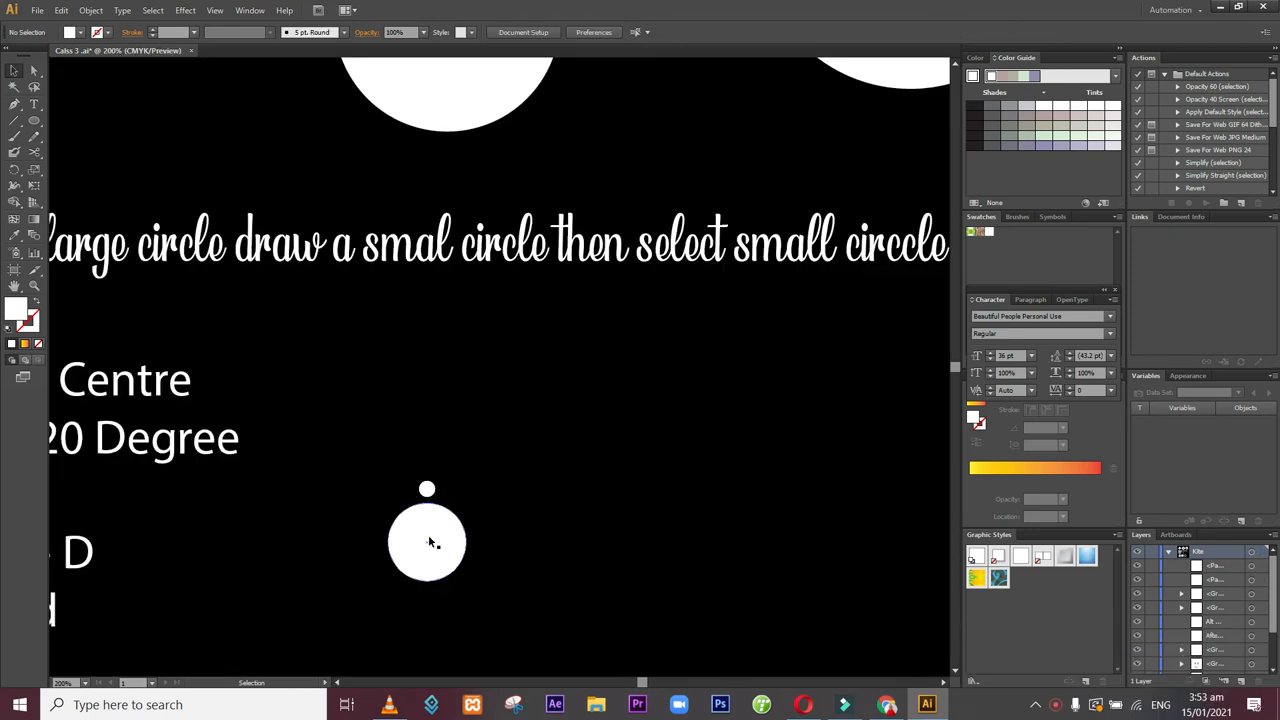
- Make a copy of the larger circle rotated 20° around the center of the tiny circle above it
{"action": "left_click", "coordinate": [429, 542]}
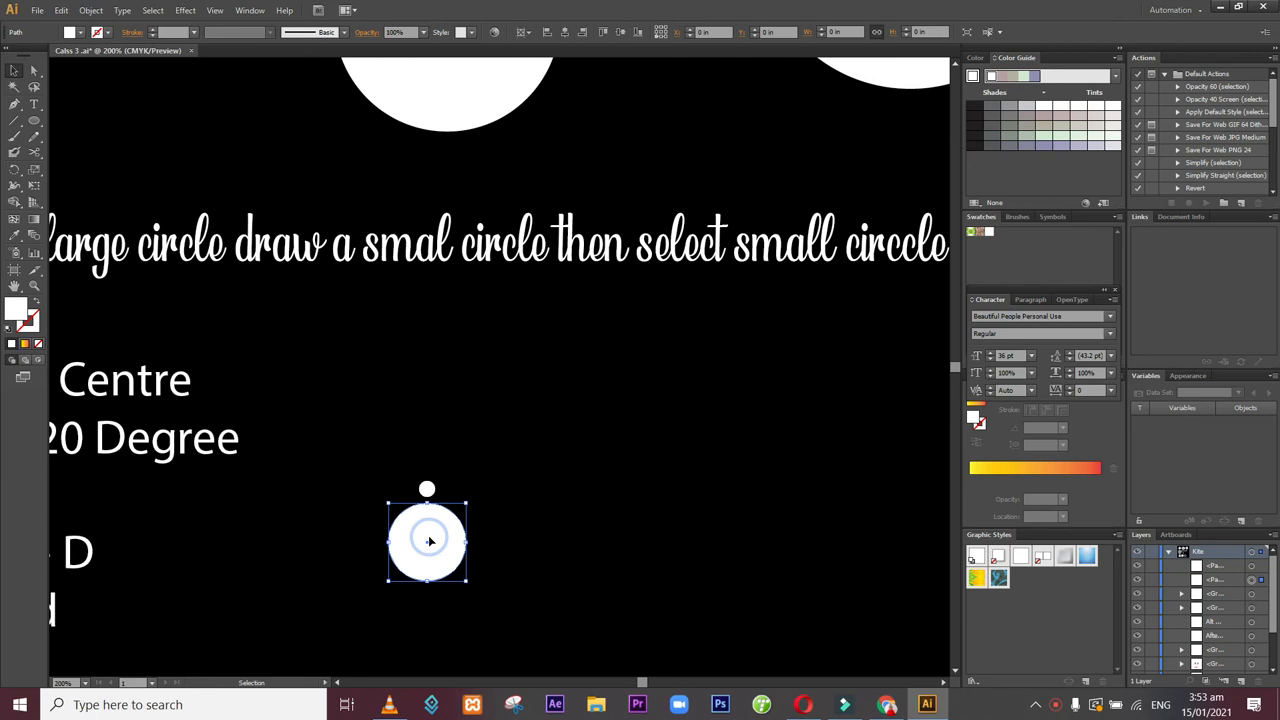
{"action": "left_click", "coordinate": [16, 175]}
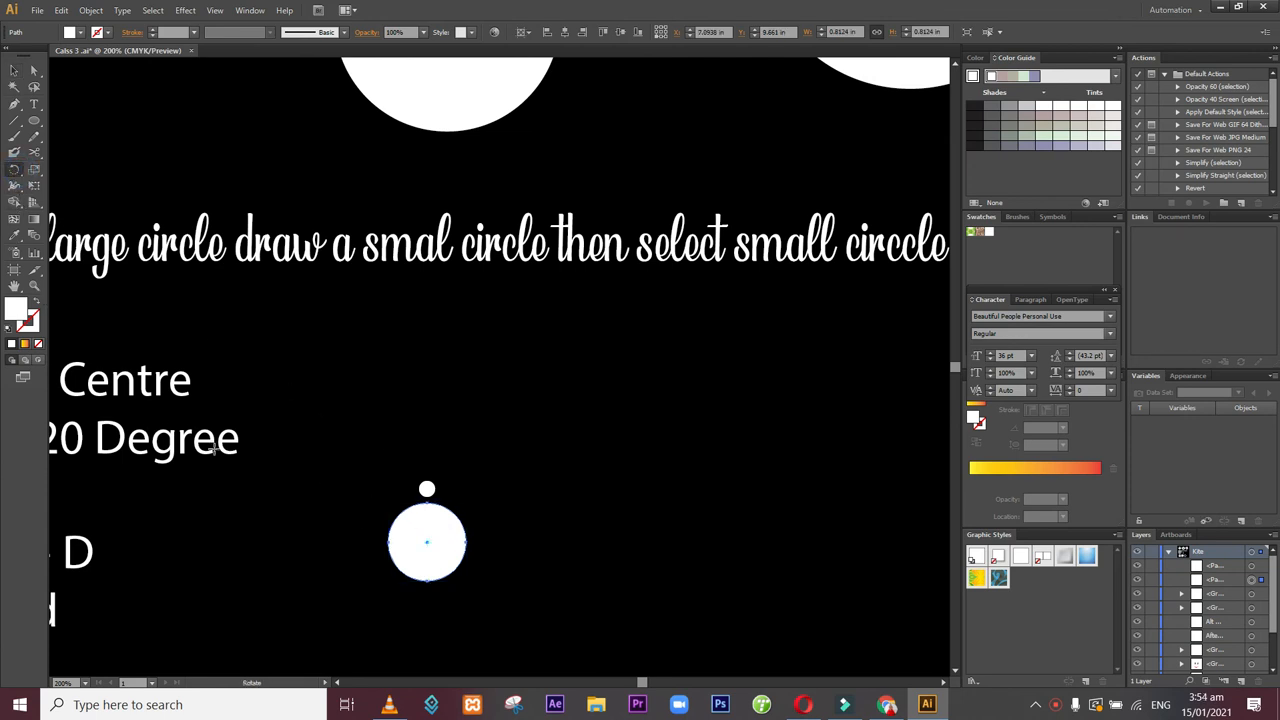
{"action": "key", "text": "ctrl+minus"}
{"action": "key", "text": "ctrl+minus"}
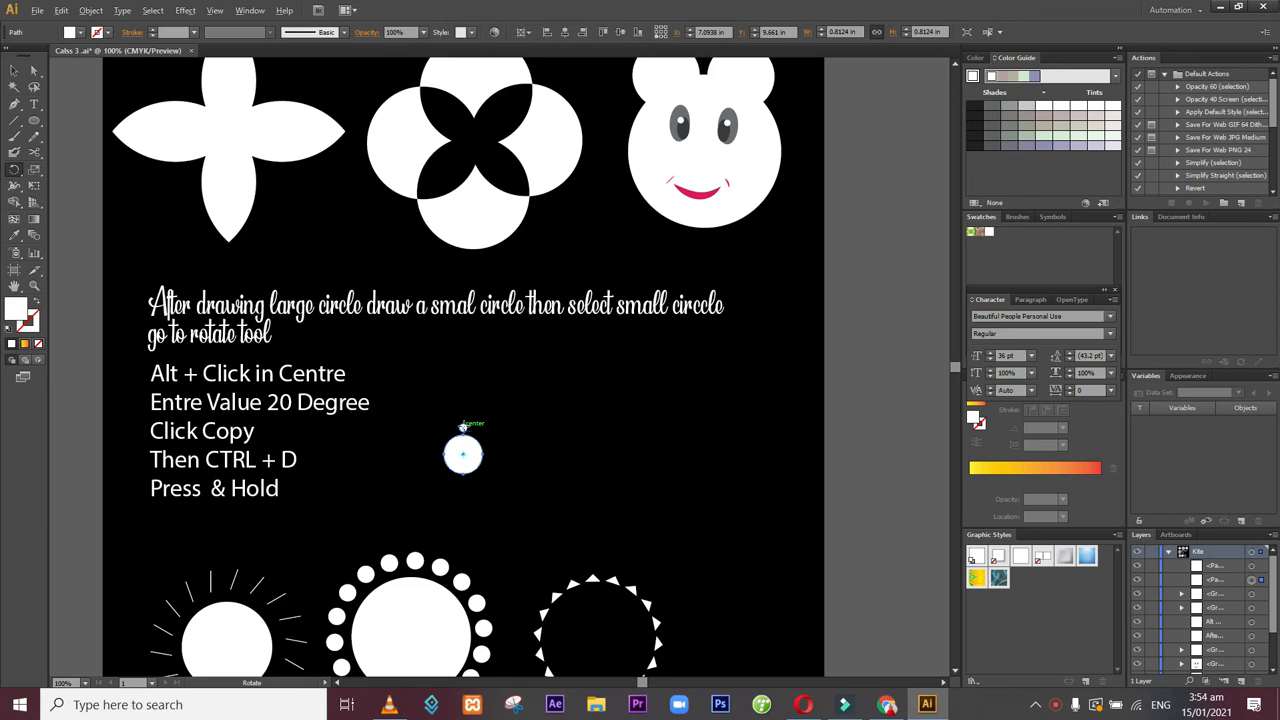
{"action": "left_click", "coordinate": [462, 427], "text": "alt"}
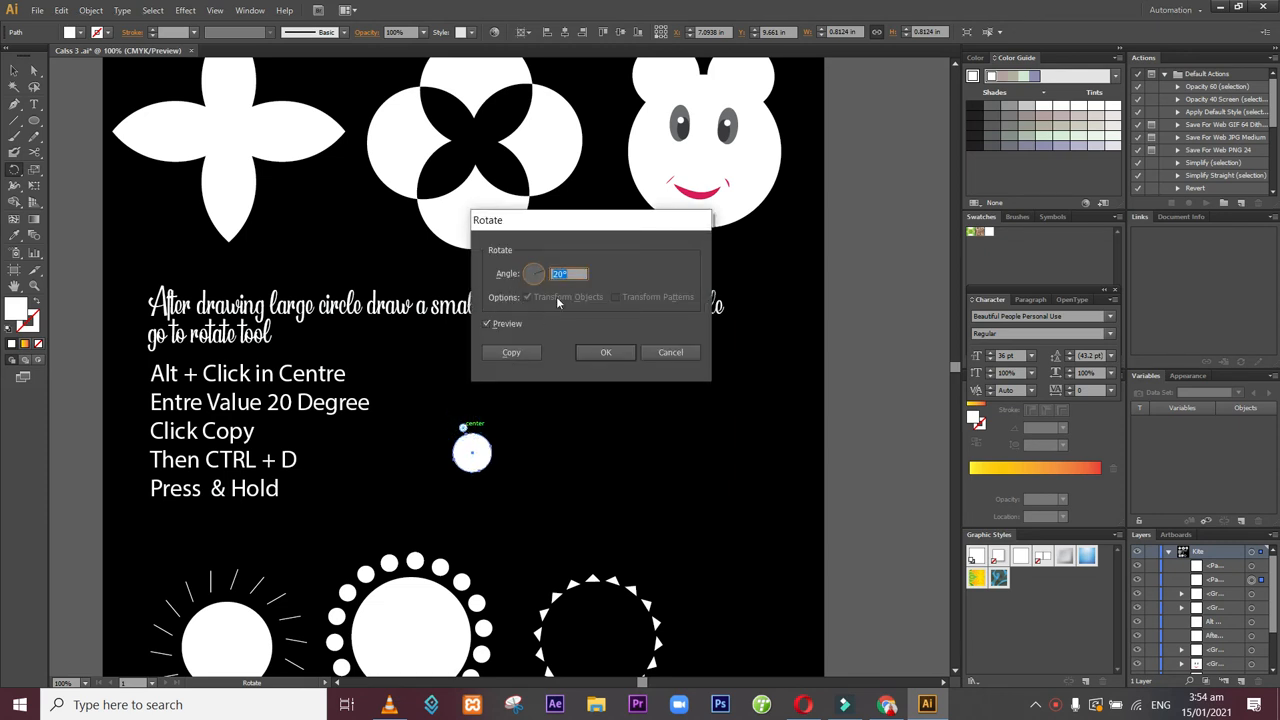
{"action": "left_click", "coordinate": [511, 352]}
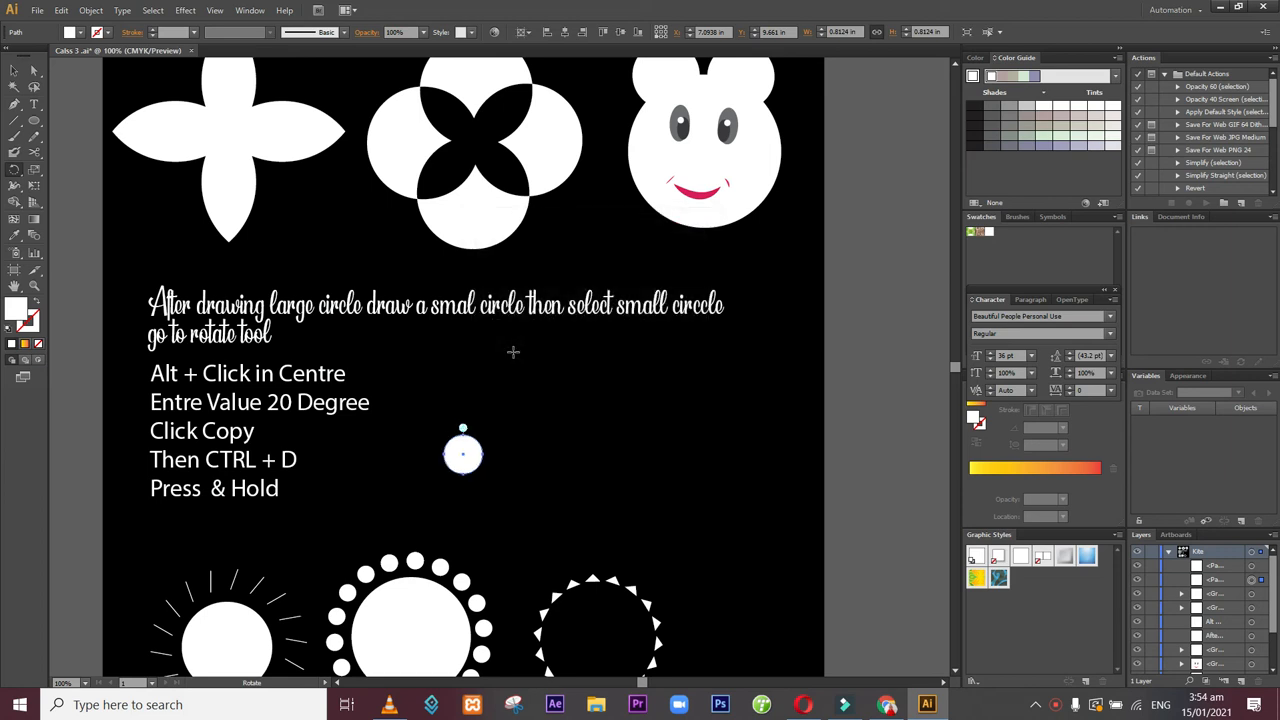
- Repeat the rotated copy until the overlapping circles form a complete rosette around the tiny circle
{"action": "key", "text": "ctrl+d"}
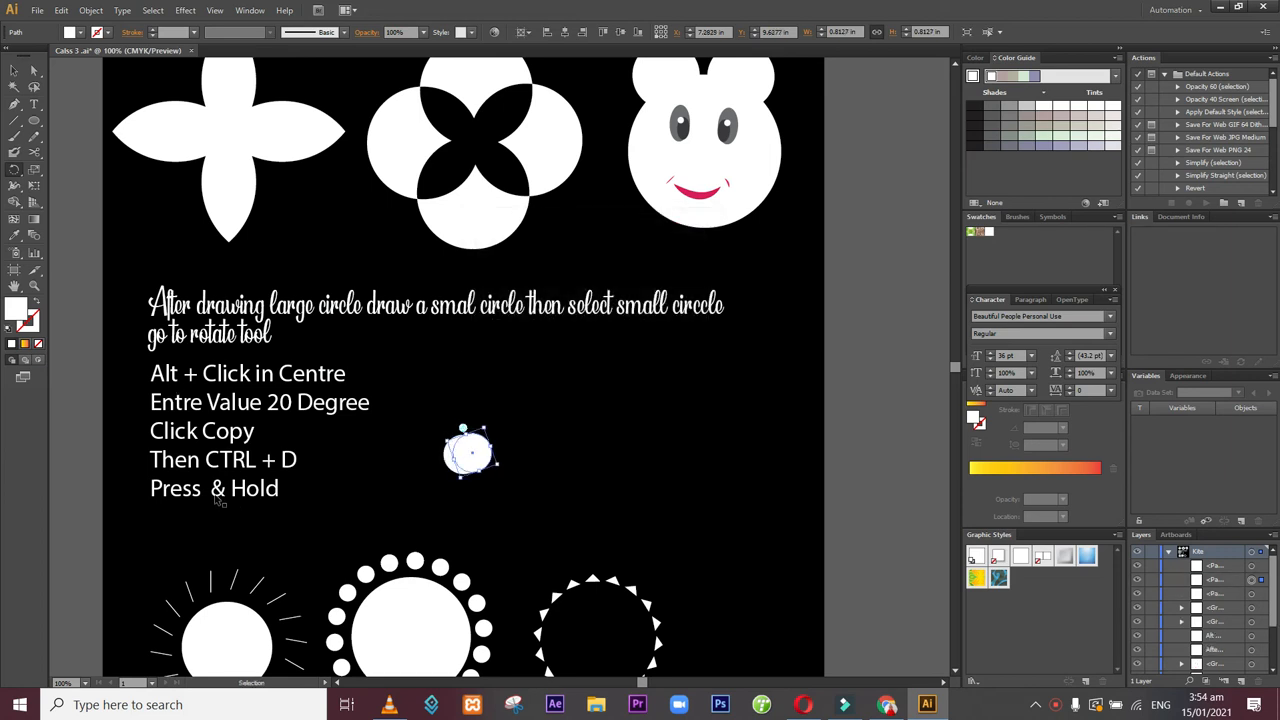
{"action": "key", "text": "ctrl+d"}
{"action": "key", "text": "ctrl+d"}
{"action": "key", "text": "ctrl+d"}
{"action": "key", "text": "ctrl+d"}
{"action": "key", "text": "ctrl+d"}
{"action": "key", "text": "ctrl+d"}
{"action": "key", "text": "ctrl+d"}
{"action": "key", "text": "ctrl+d"}
{"action": "key", "text": "ctrl+d"}
{"action": "key", "text": "ctrl+d"}
{"action": "key", "text": "ctrl+d"}
{"action": "key", "text": "ctrl+d"}
{"action": "key", "text": "ctrl+d"}
{"action": "key", "text": "ctrl+d"}
{"action": "key", "text": "ctrl+d"}
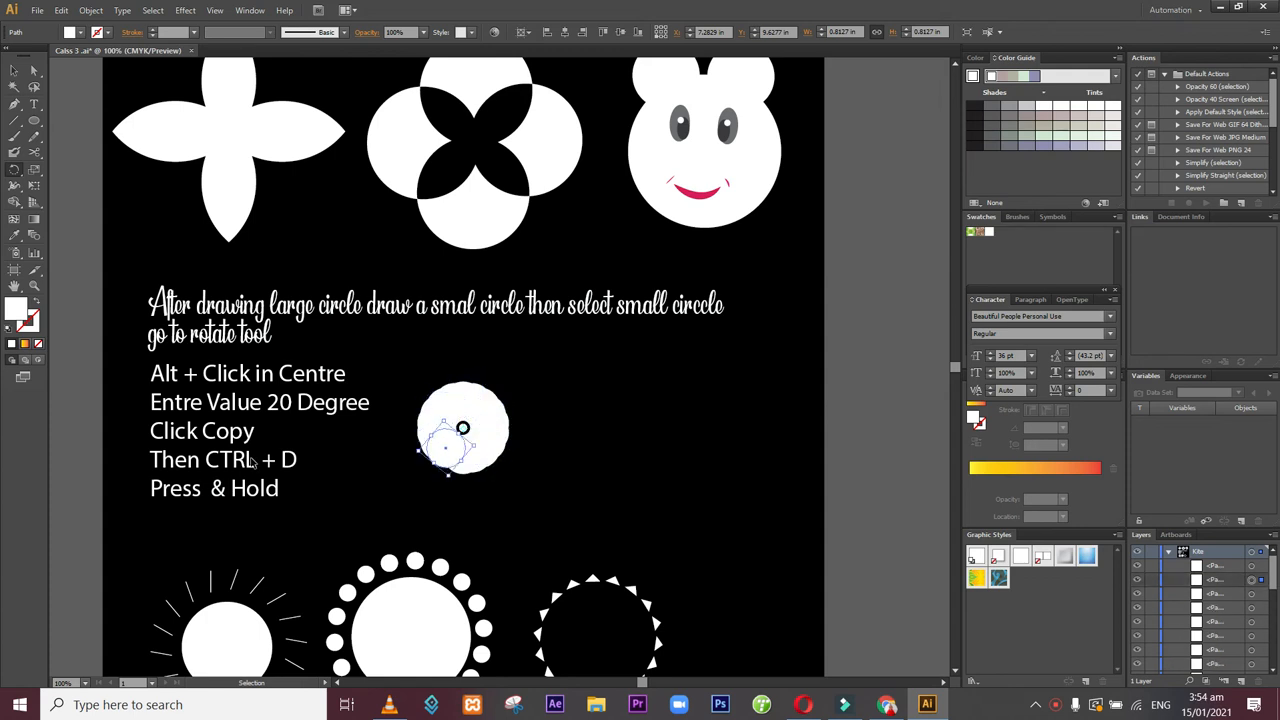
{"action": "key", "text": "ctrl+d"}
{"action": "key", "text": "ctrl+d"}
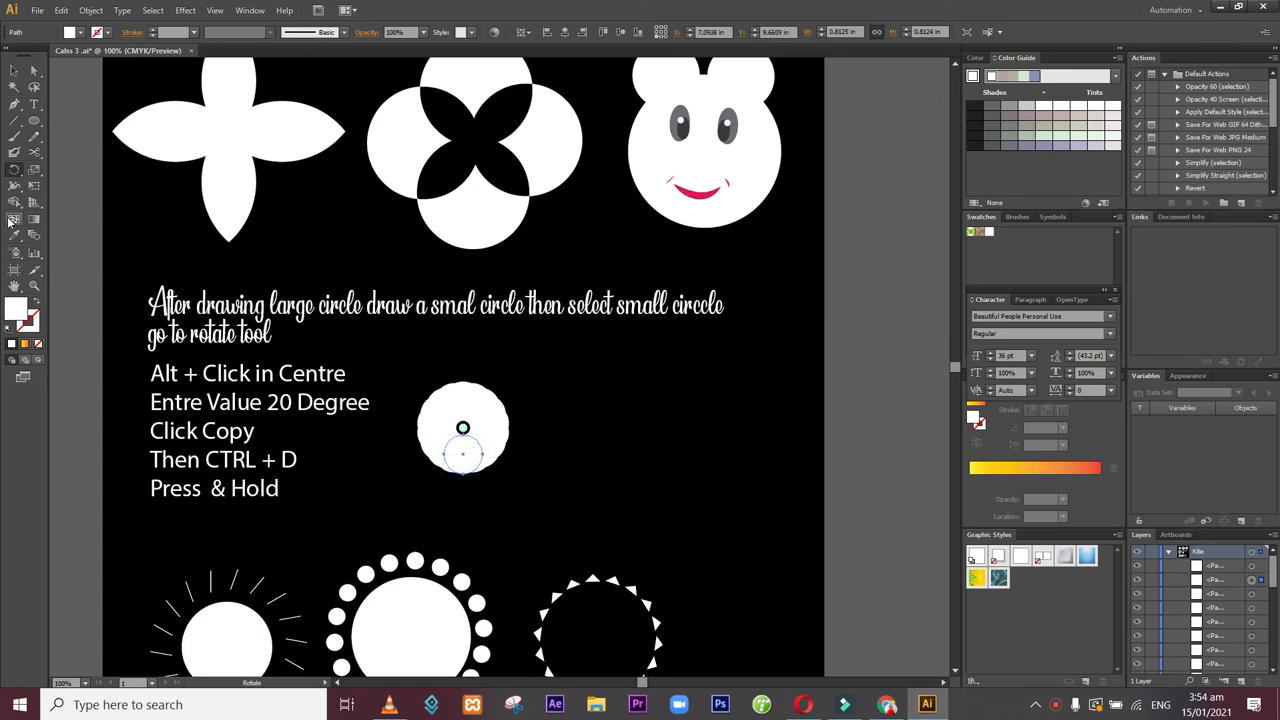
- Select the whole rosette with its tiny center circle, move it beside the instructions and enlarge it to about 3.69 in wide
{"action": "left_click", "coordinate": [14, 70]}
{"action": "left_click", "coordinate": [455, 440]}
{"action": "left_click_drag", "start_coordinate": [558, 503], "coordinate": [408, 368]}
{"action": "left_click_drag", "start_coordinate": [478, 447], "coordinate": [673, 541]}
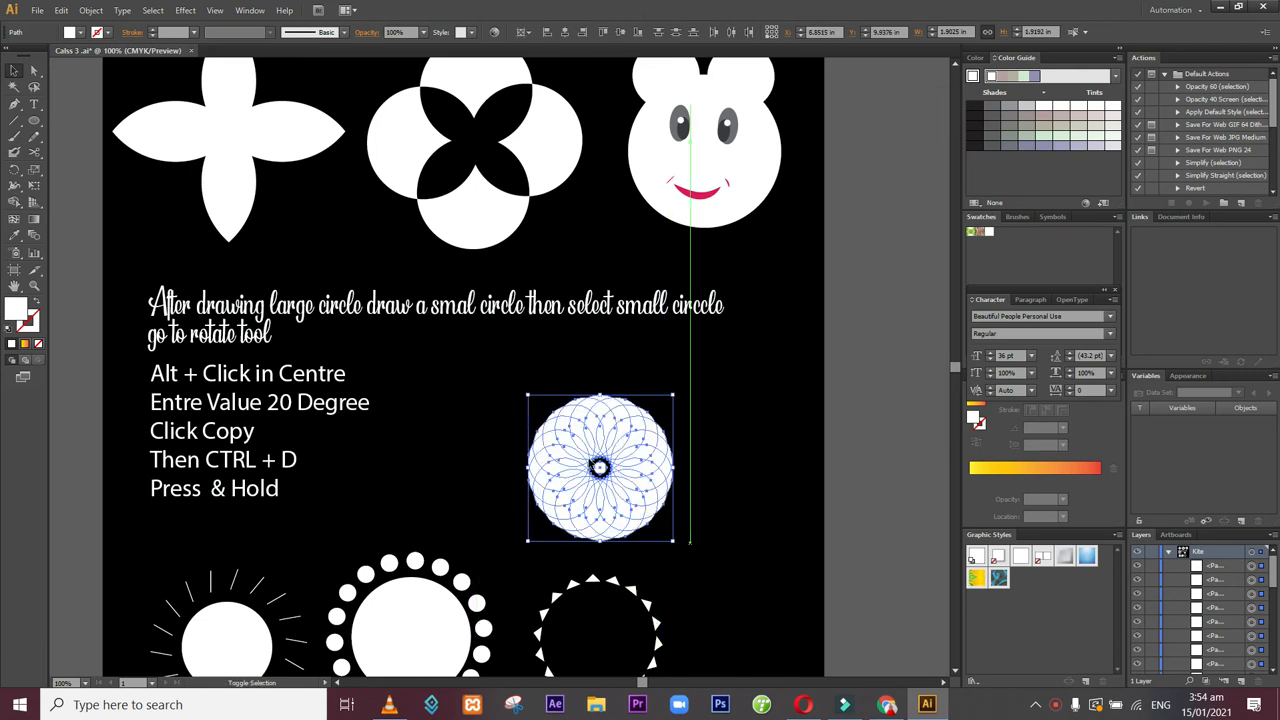
{"action": "left_click_drag", "start_coordinate": [526, 392], "coordinate": [494, 361]}
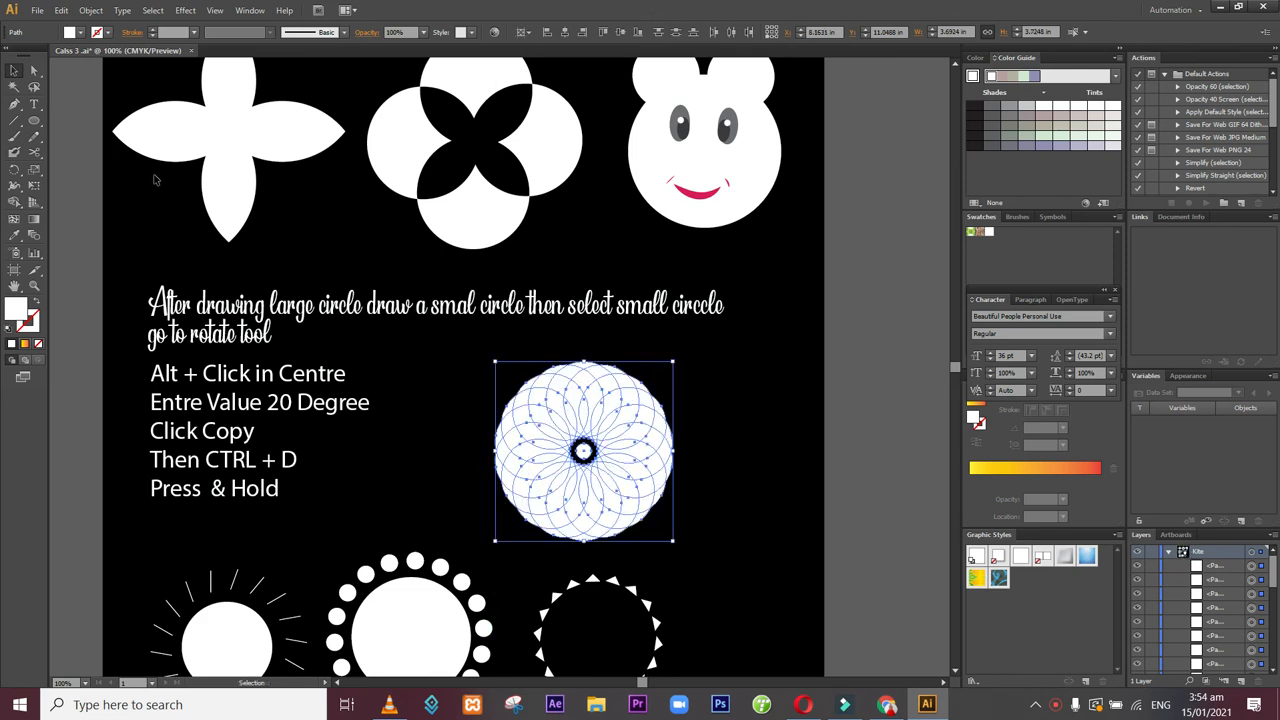
- Merge the inner petal segments around the rosette's center into one star-shaped ring with the Shape Builder
{"action": "left_click", "coordinate": [14, 202]}
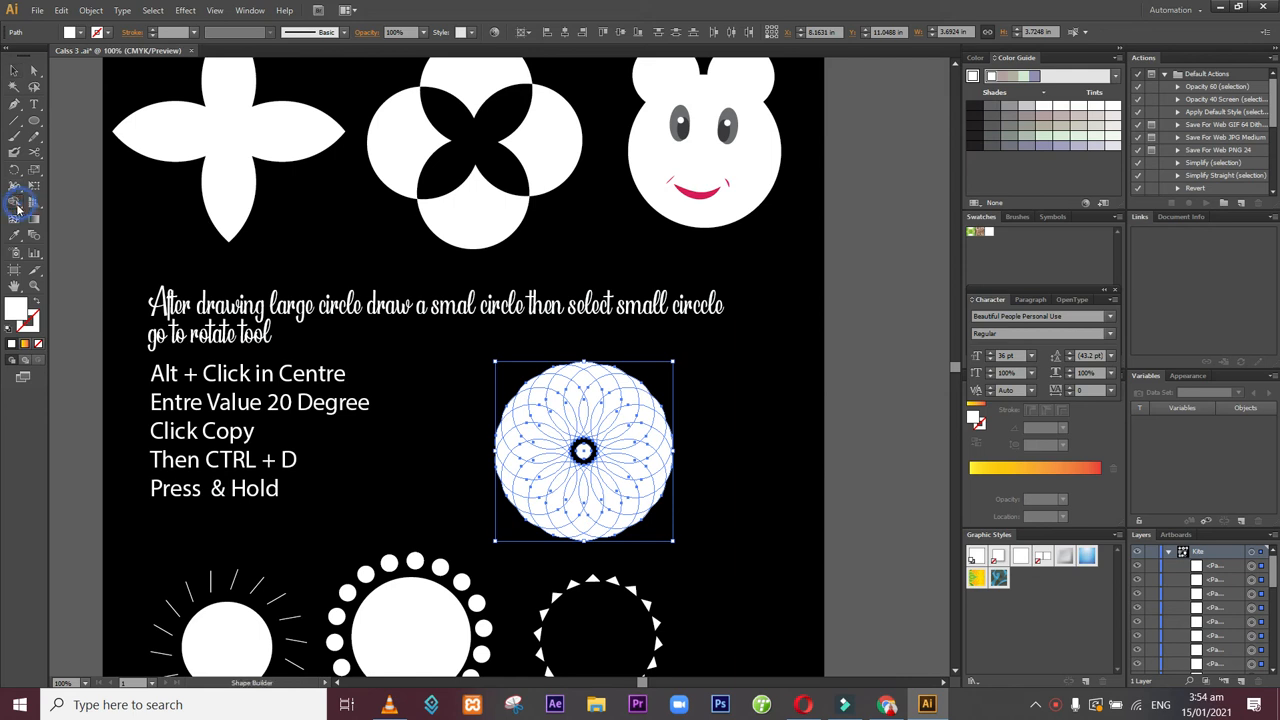
{"action": "left_click", "coordinate": [553, 432]}
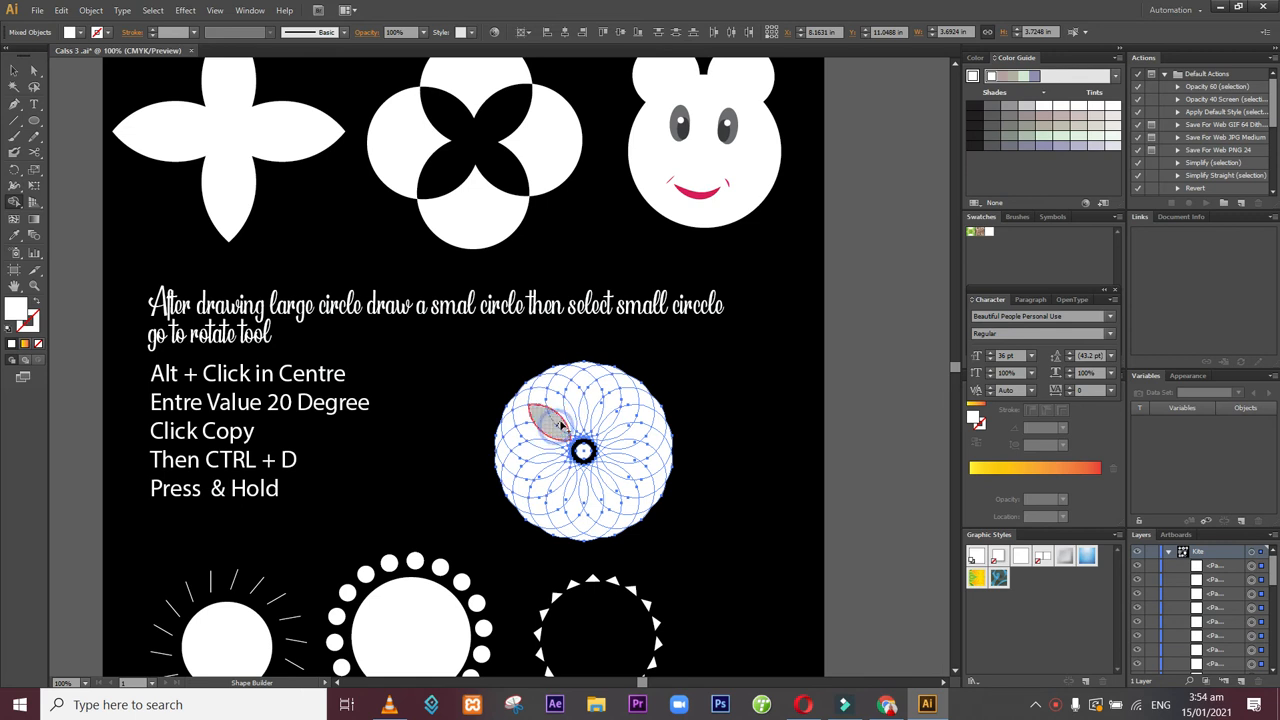
{"action": "mouse_move", "coordinate": [574, 420]}
{"action": "left_mouse_down"}
{"action": "mouse_move", "coordinate": [607, 422]}
{"action": "mouse_move", "coordinate": [617, 456]}
{"action": "left_mouse_up"}
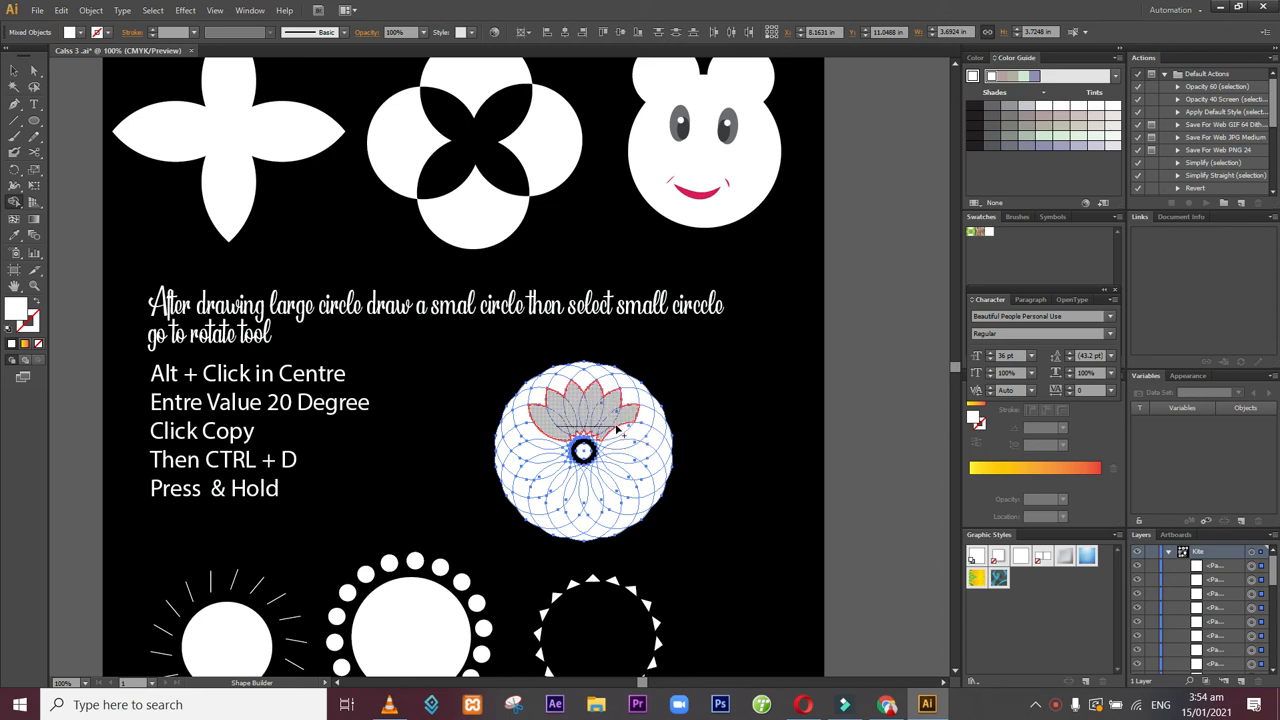
{"action": "left_click", "coordinate": [617, 428]}
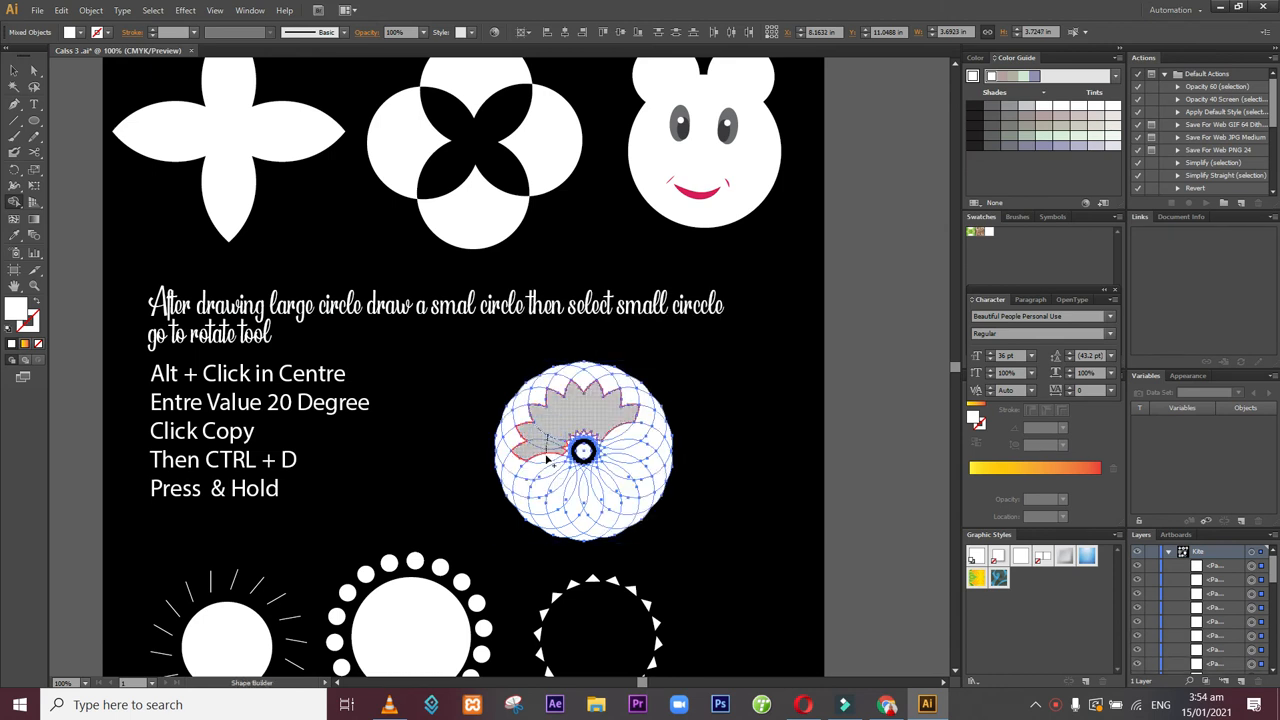
{"action": "left_click_drag", "start_coordinate": [547, 466], "coordinate": [549, 469]}
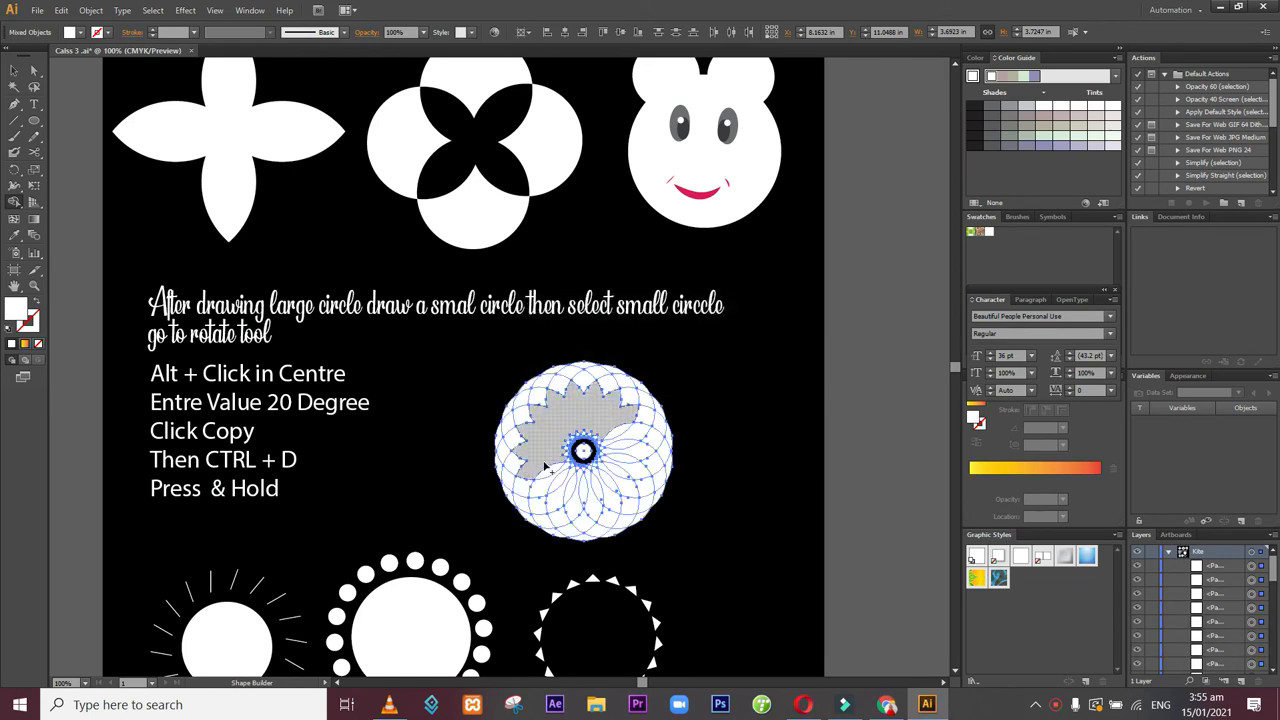
{"action": "left_click_drag", "start_coordinate": [549, 468], "coordinate": [574, 496]}
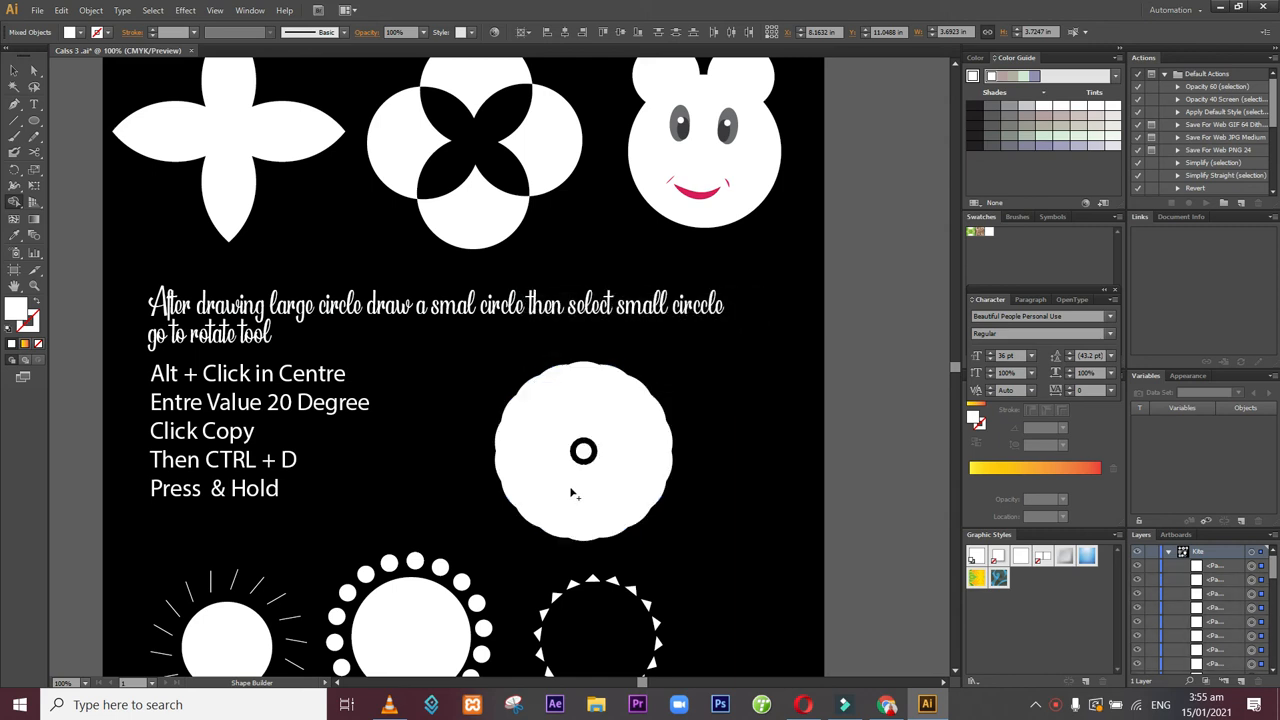
{"action": "mouse_move", "coordinate": [574, 492]}
{"action": "left_mouse_down"}
{"action": "mouse_move", "coordinate": [607, 494]}
{"action": "mouse_move", "coordinate": [632, 460]}
{"action": "left_mouse_up"}
{"action": "left_click", "coordinate": [632, 461]}
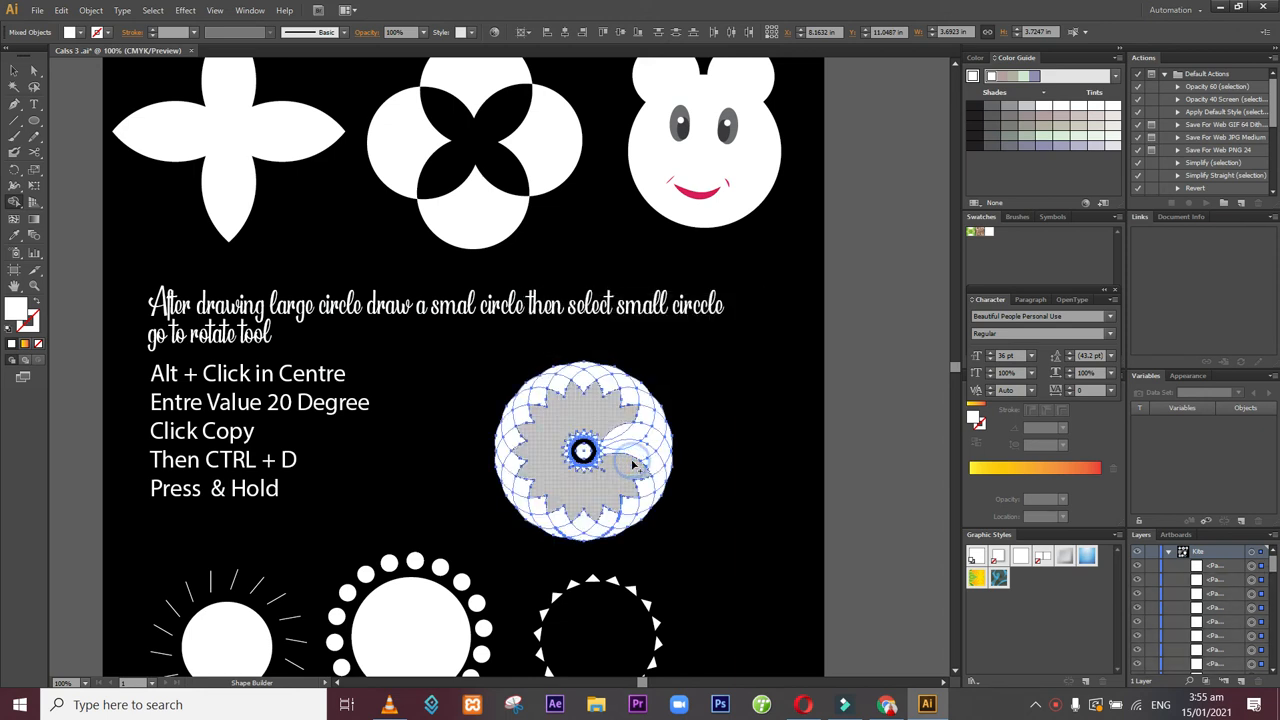
{"action": "left_click", "coordinate": [602, 472]}
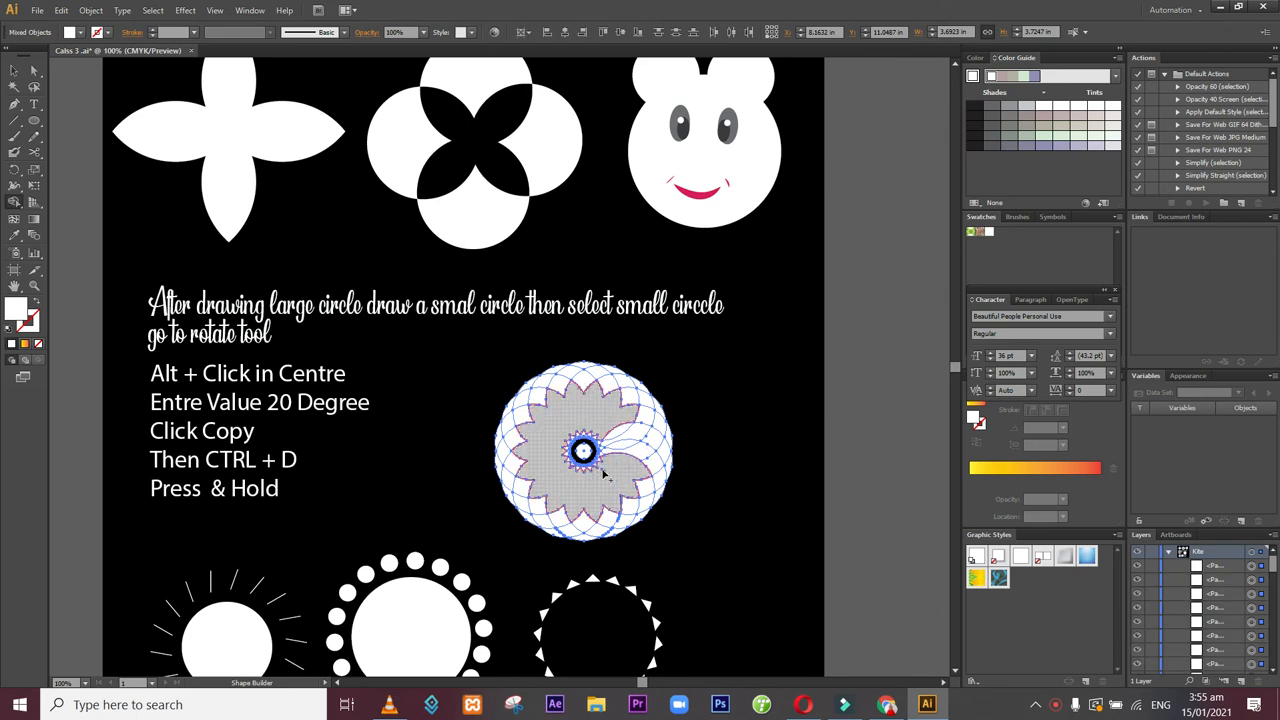
{"action": "left_click", "coordinate": [621, 470]}
{"action": "left_click_drag", "start_coordinate": [621, 470], "coordinate": [625, 433]}
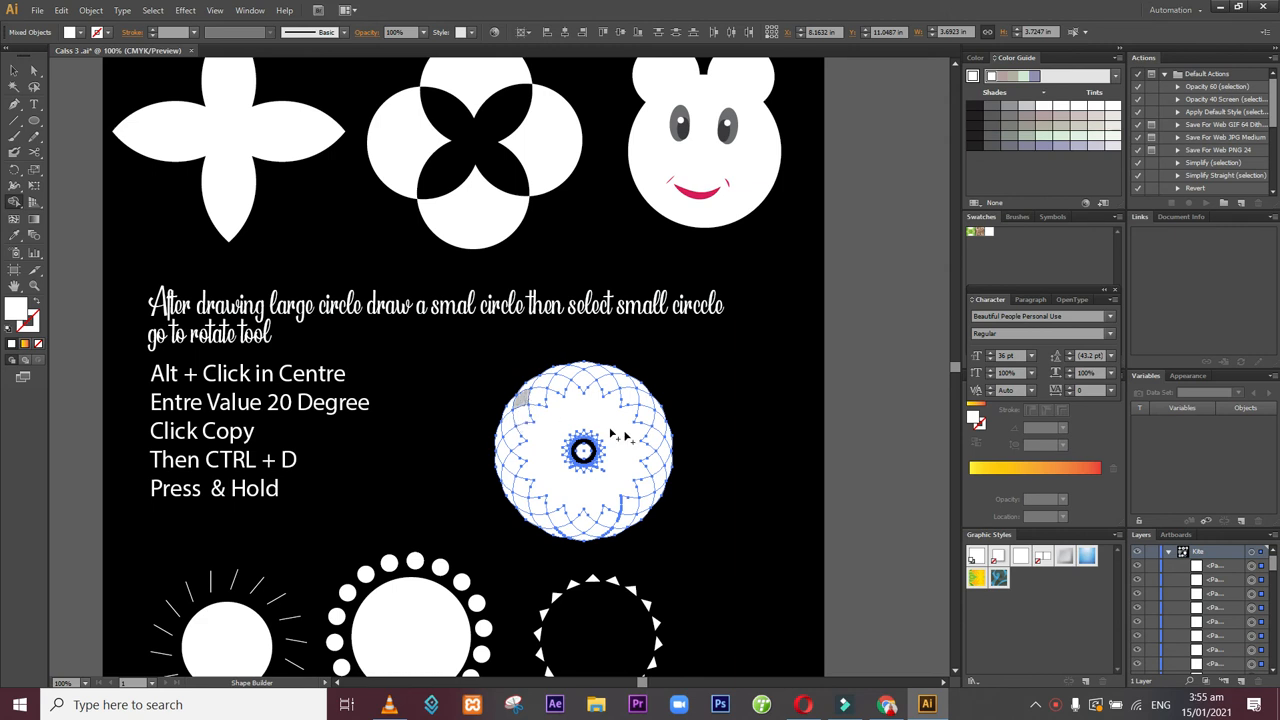
- Try to merge the segments along the rosette's upper outer edge with the Shape Builder and clear the selection
{"action": "left_click_drag", "start_coordinate": [568, 372], "coordinate": [547, 379]}
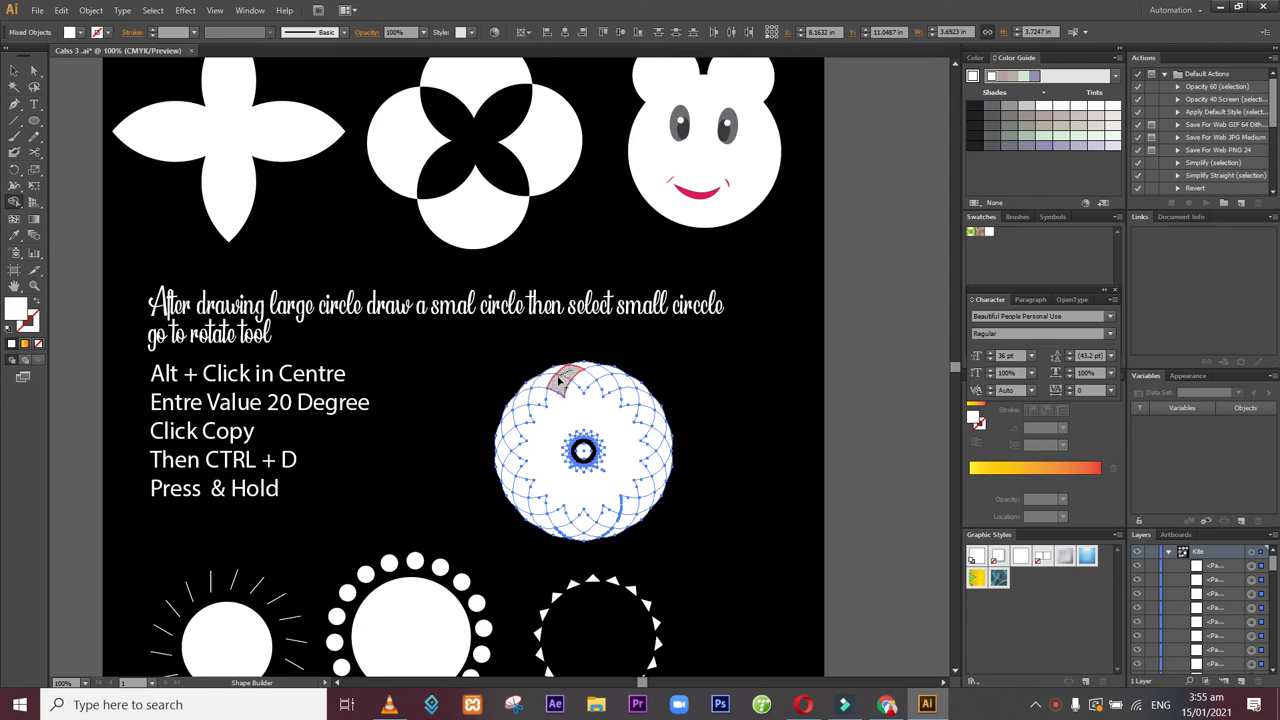
{"action": "left_click_drag", "start_coordinate": [565, 374], "coordinate": [593, 360]}
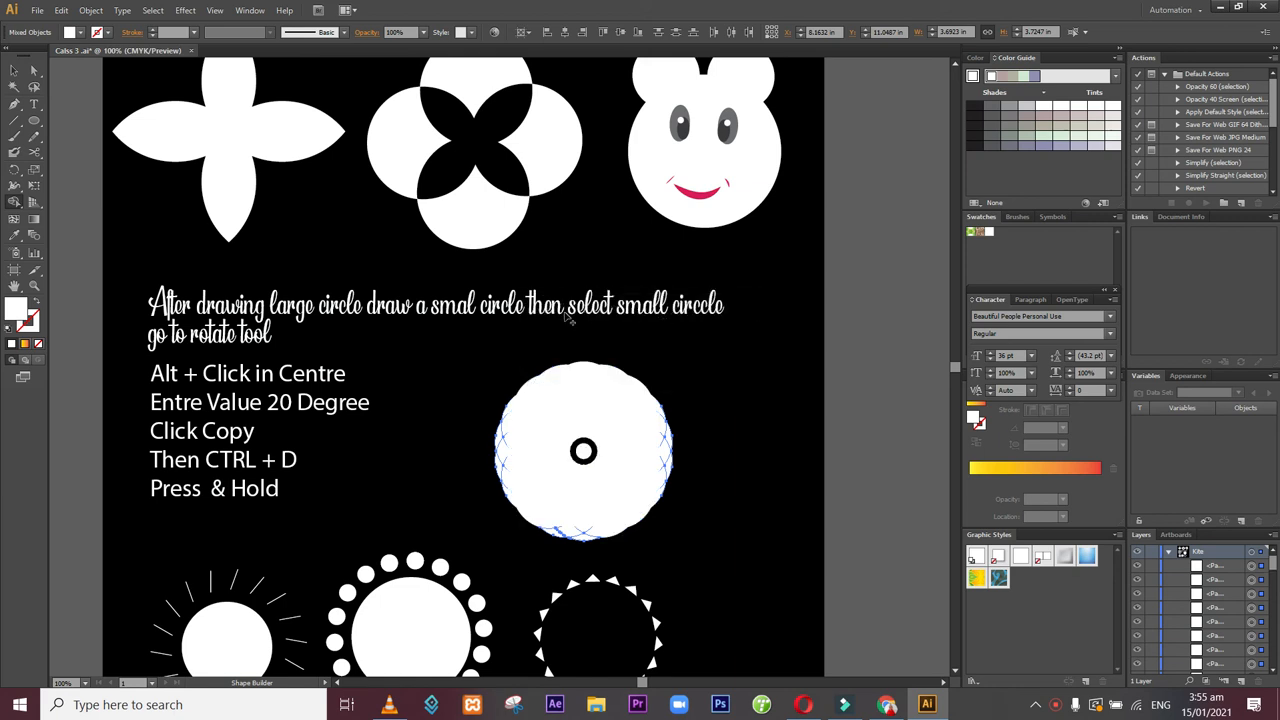
{"action": "key", "text": "v"}
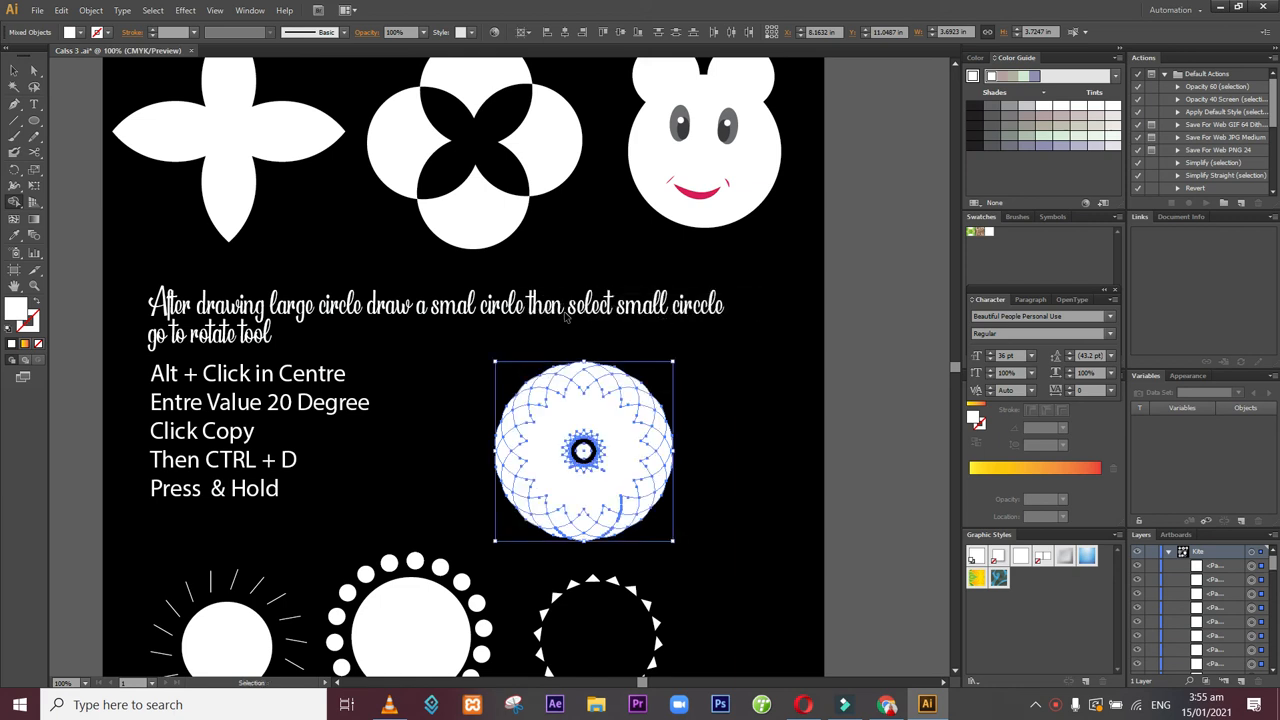
{"action": "key", "text": "shift+m"}
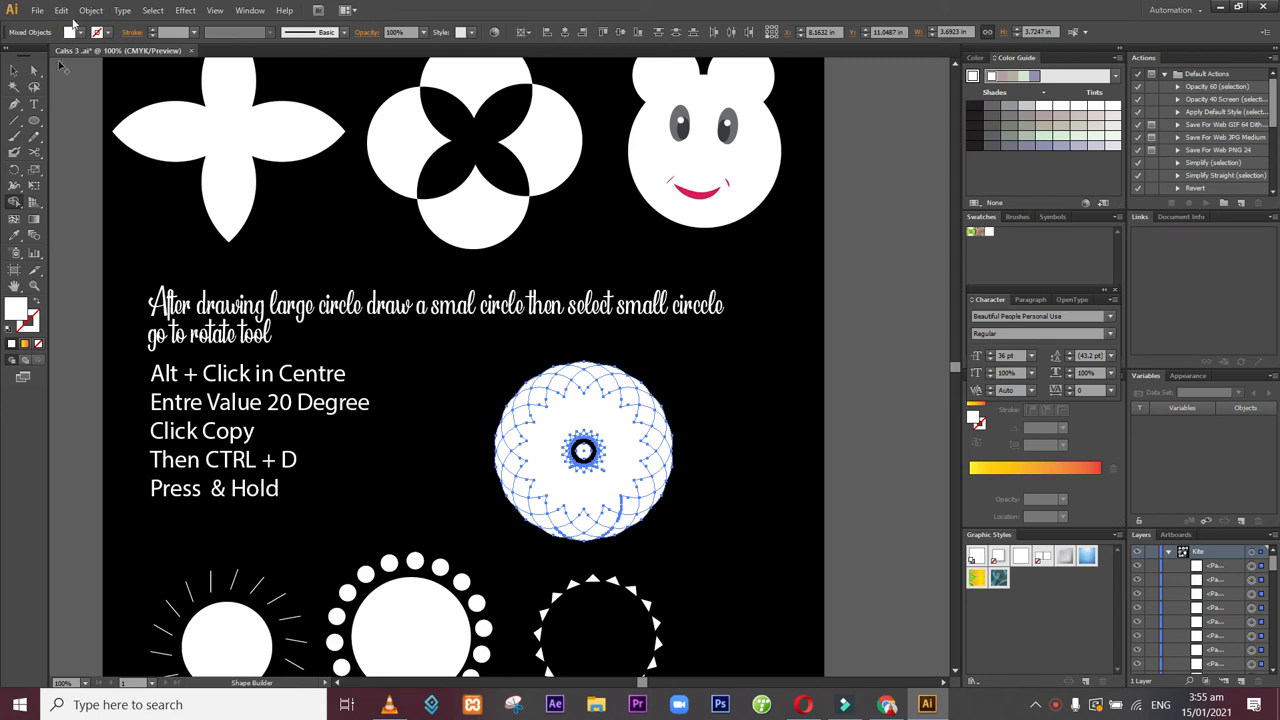
{"action": "left_click", "coordinate": [12, 72]}
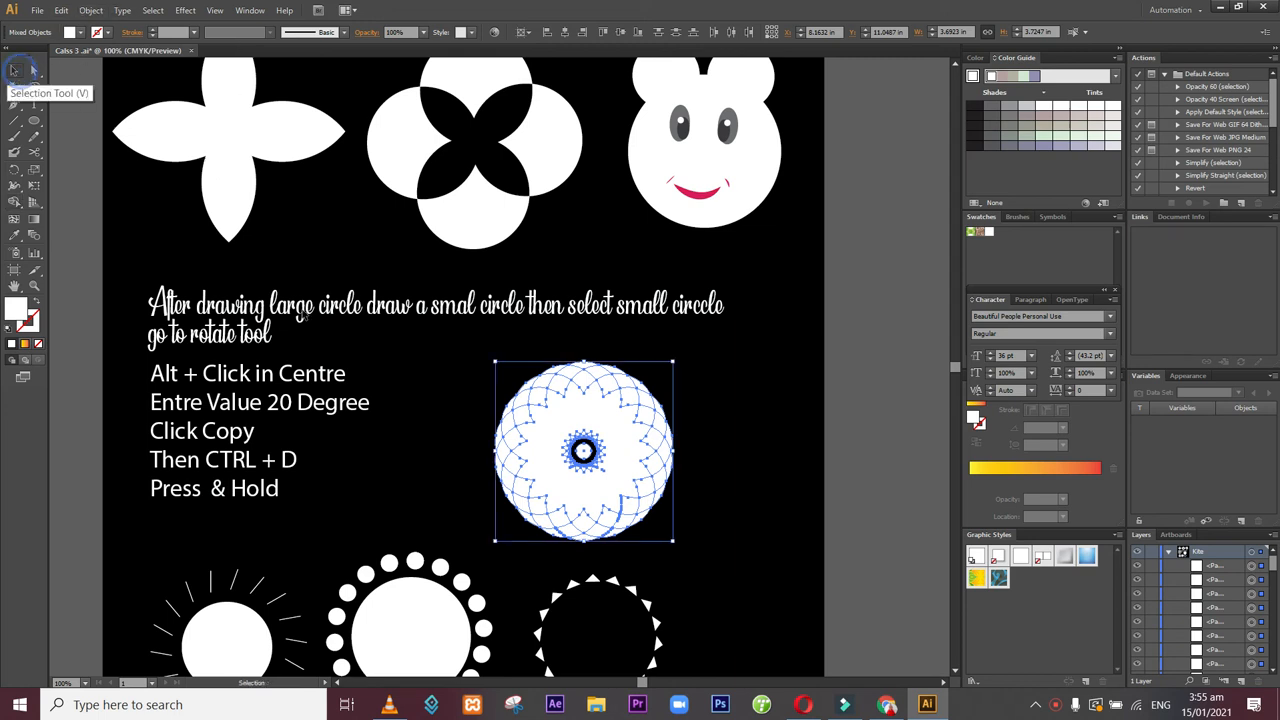
{"action": "left_click", "coordinate": [745, 540]}
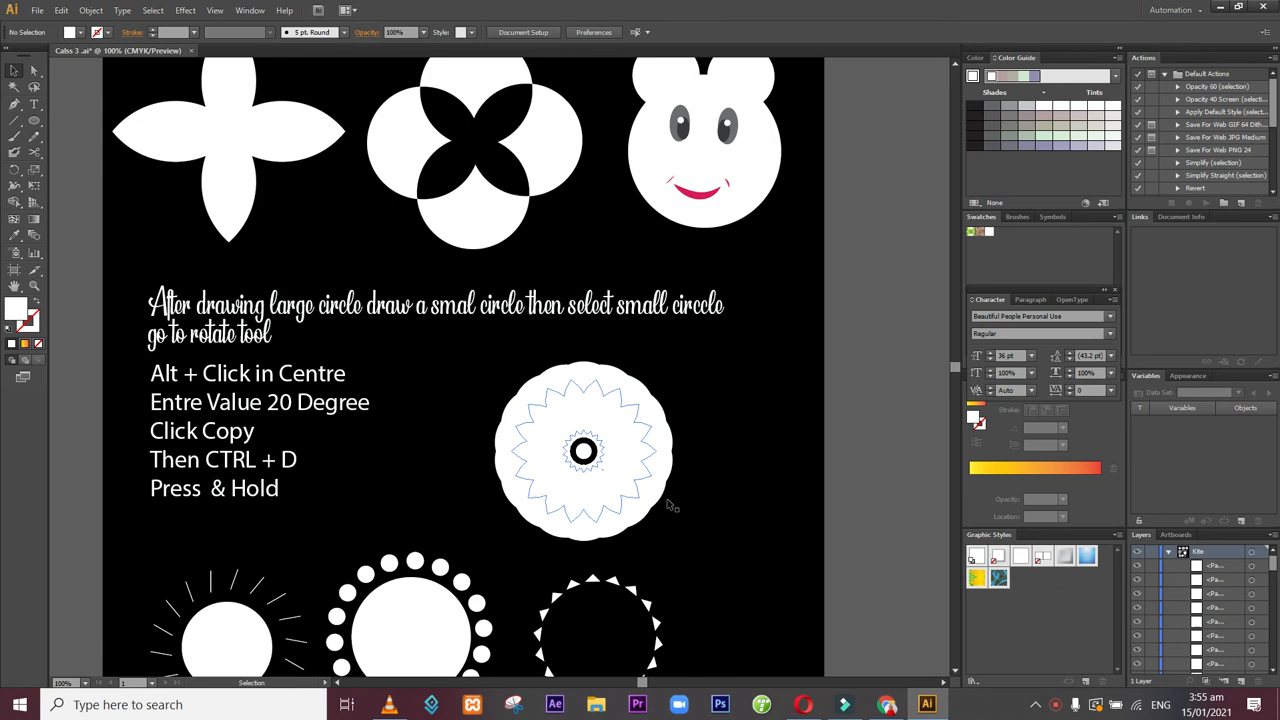
- Select the whole rosette, give all its shapes a black 1 pt stroke and clear the selection
{"action": "double_click", "coordinate": [620, 480]}
{"action": "left_click_drag", "start_coordinate": [466, 378], "coordinate": [685, 535]}
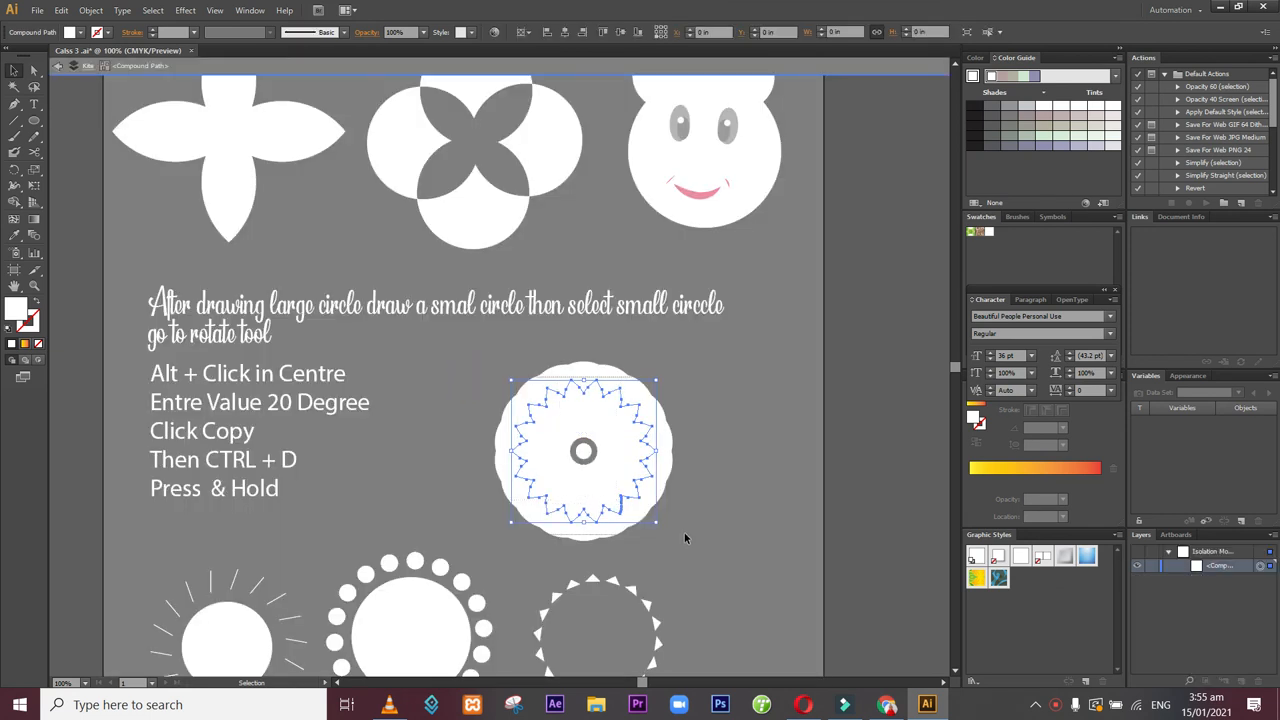
{"action": "left_click", "coordinate": [489, 362]}
{"action": "left_click", "coordinate": [489, 365]}
{"action": "left_click_drag", "start_coordinate": [487, 377], "coordinate": [708, 515]}
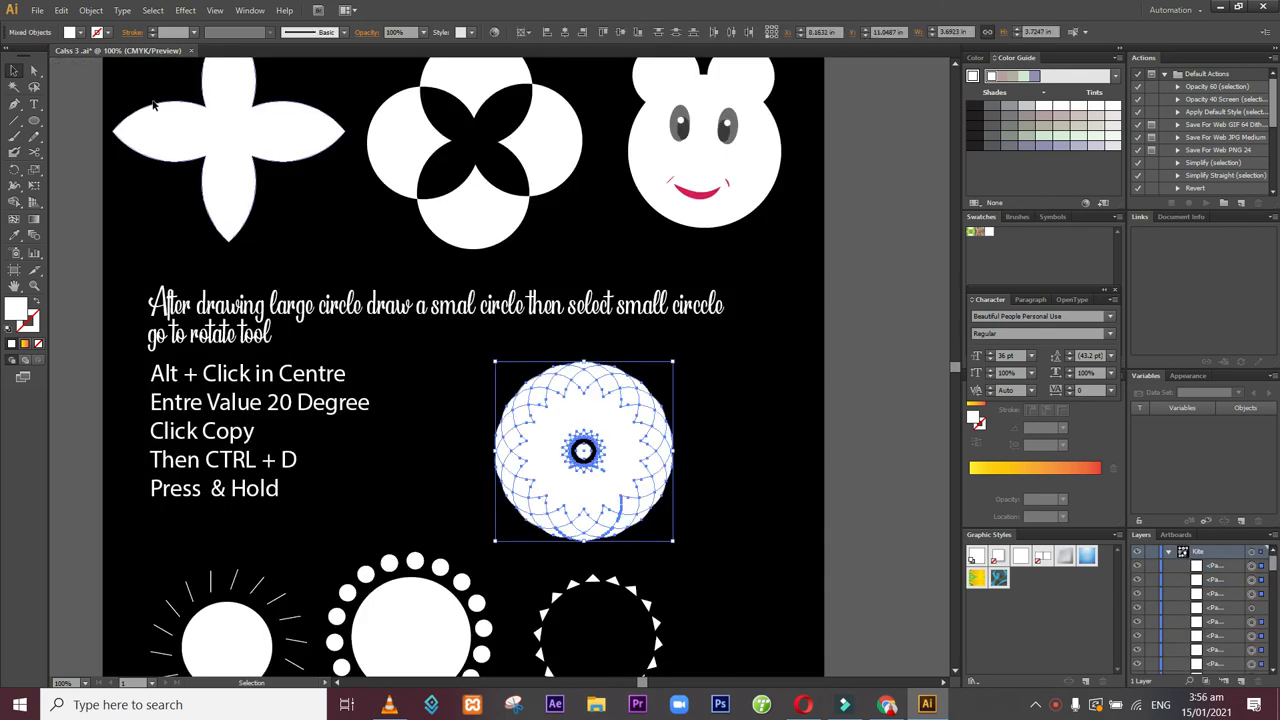
{"action": "left_click", "coordinate": [108, 32]}
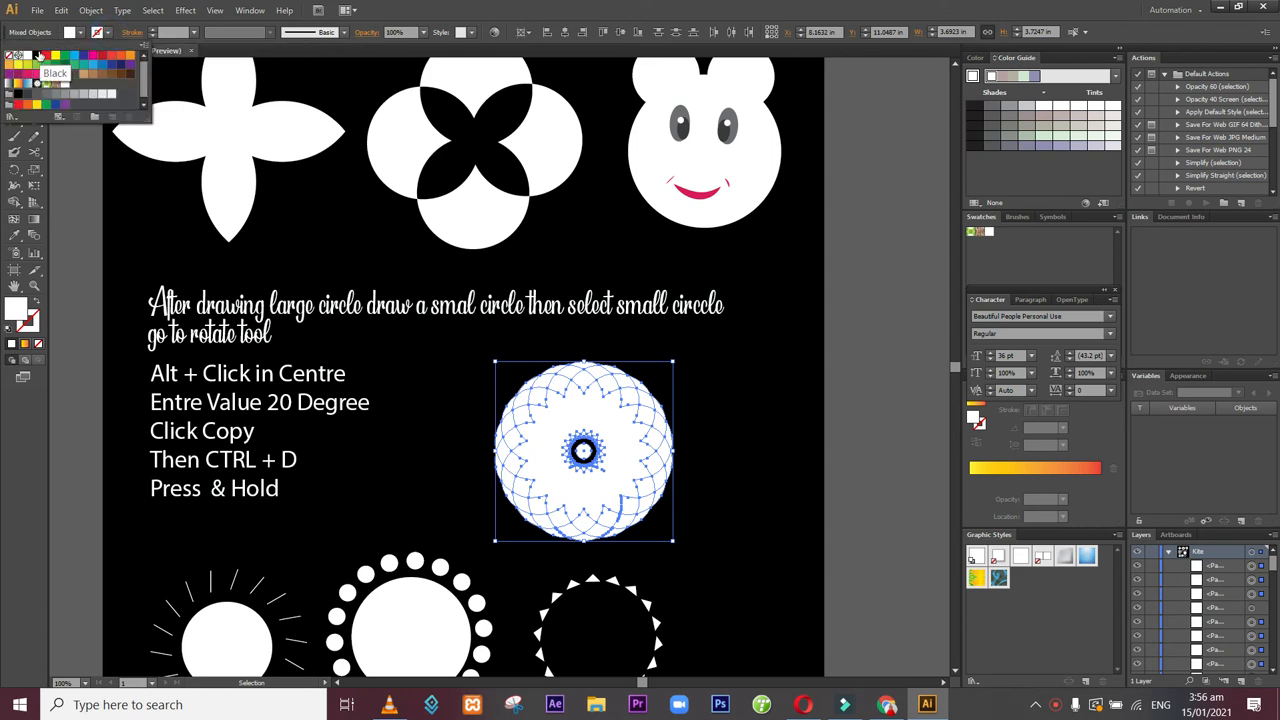
{"action": "left_click", "coordinate": [27, 55]}
{"action": "left_click", "coordinate": [714, 397]}
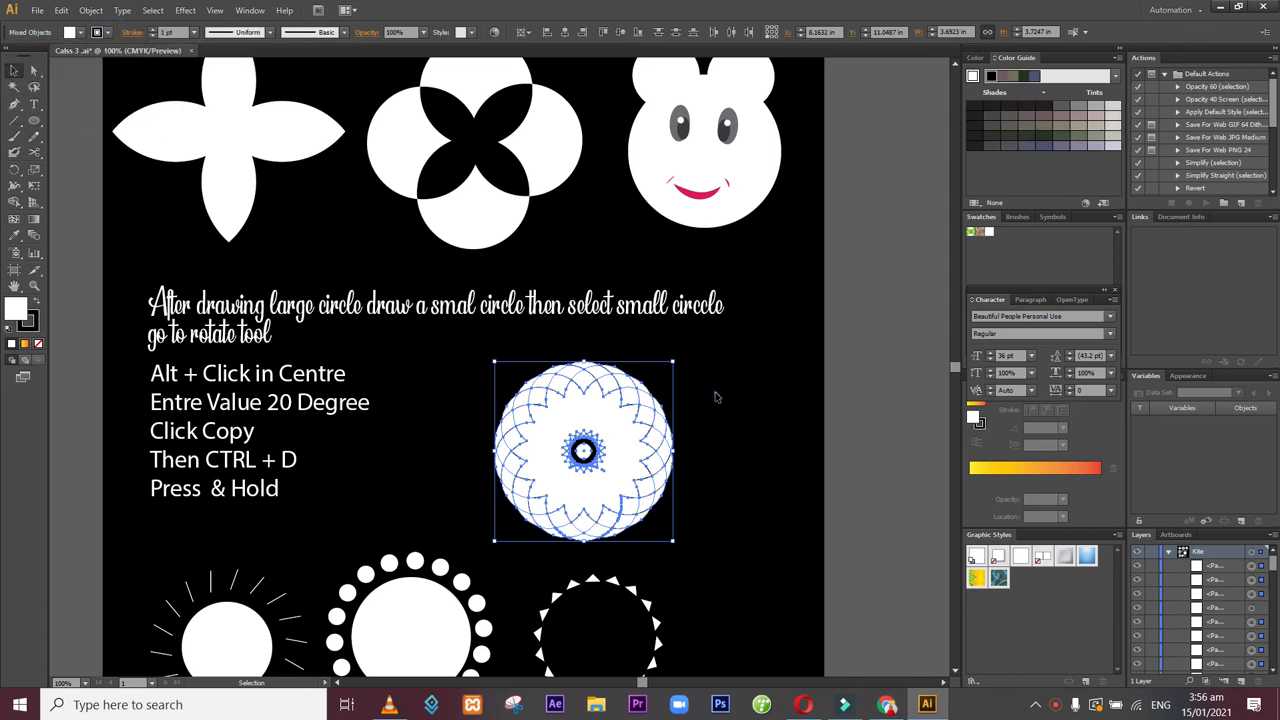
{"action": "left_click", "coordinate": [715, 397]}
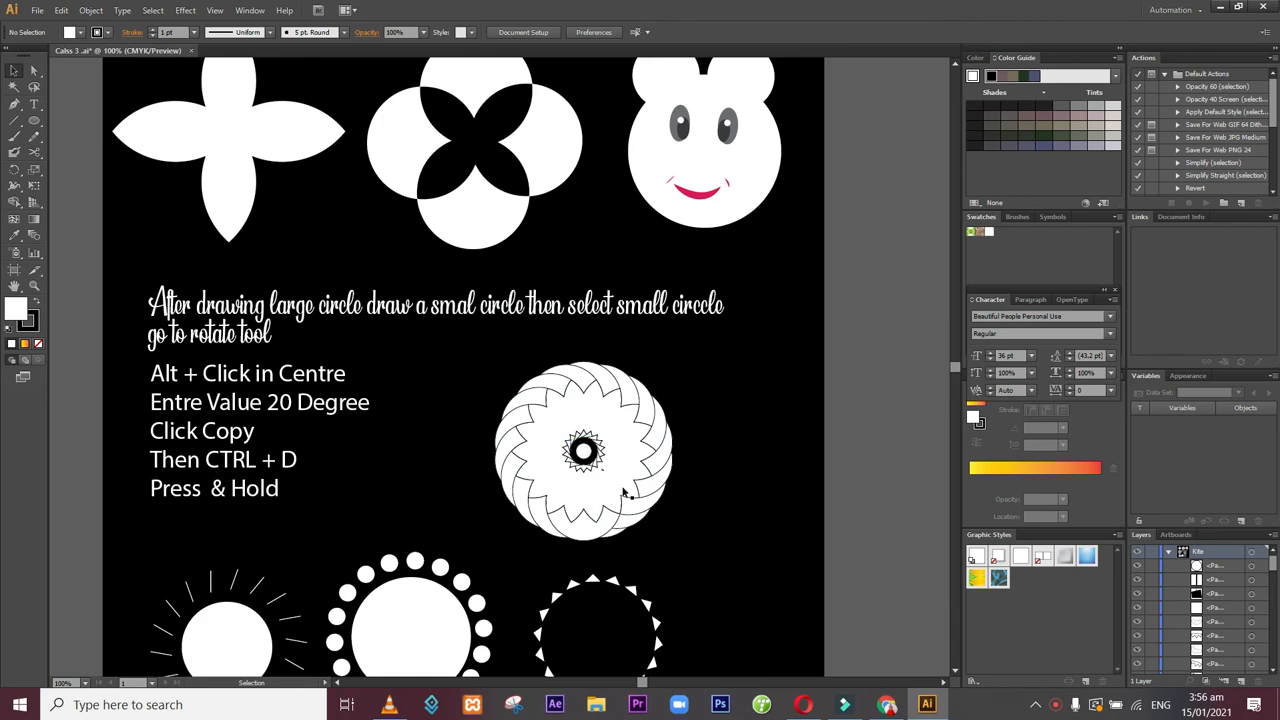
- Fill the merged star-shaped ring of the rosette with orange
{"action": "left_click", "coordinate": [618, 490]}
{"action": "double_click", "coordinate": [618, 490]}
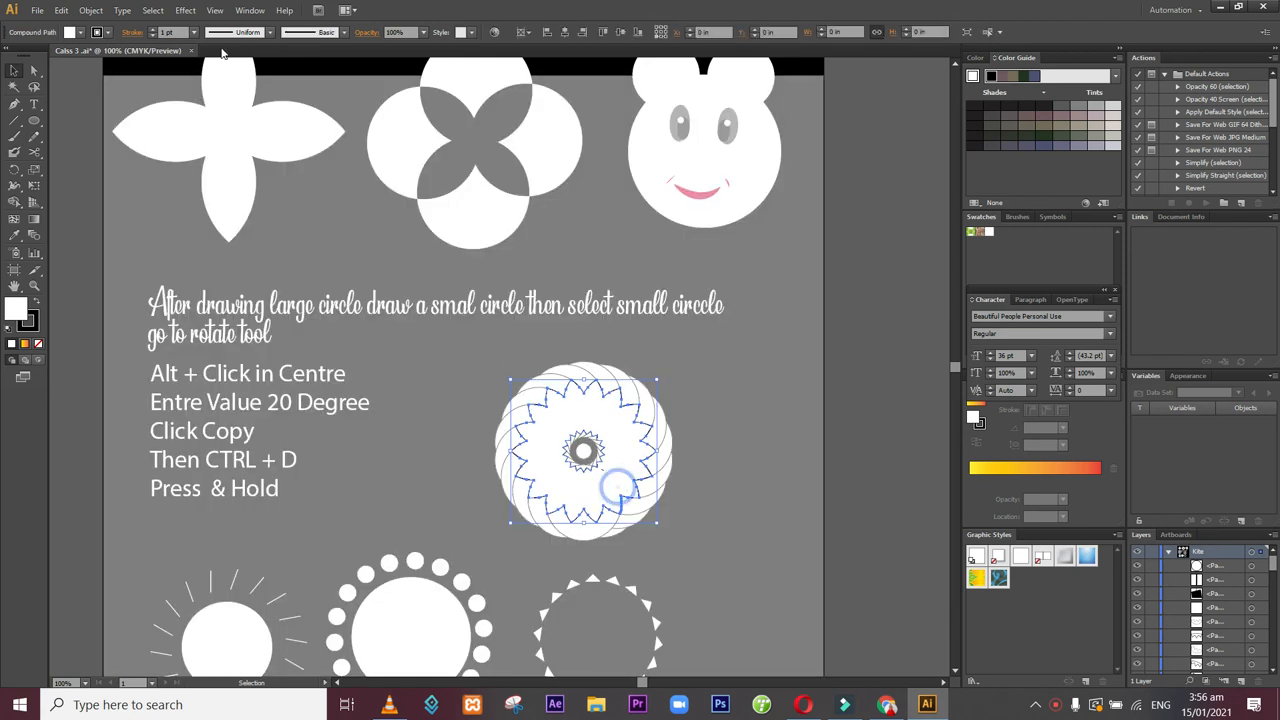
{"action": "left_click", "coordinate": [70, 34]}
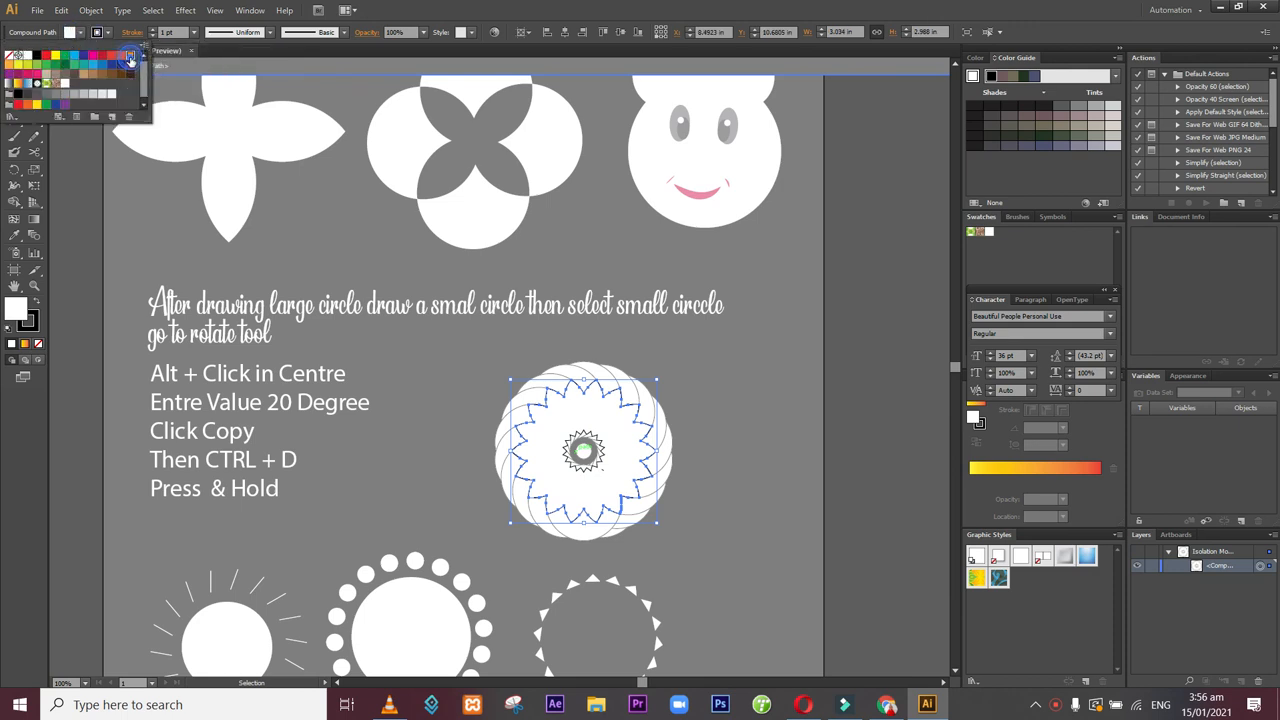
{"action": "left_click", "coordinate": [127, 55]}
{"action": "double_click", "coordinate": [775, 360]}
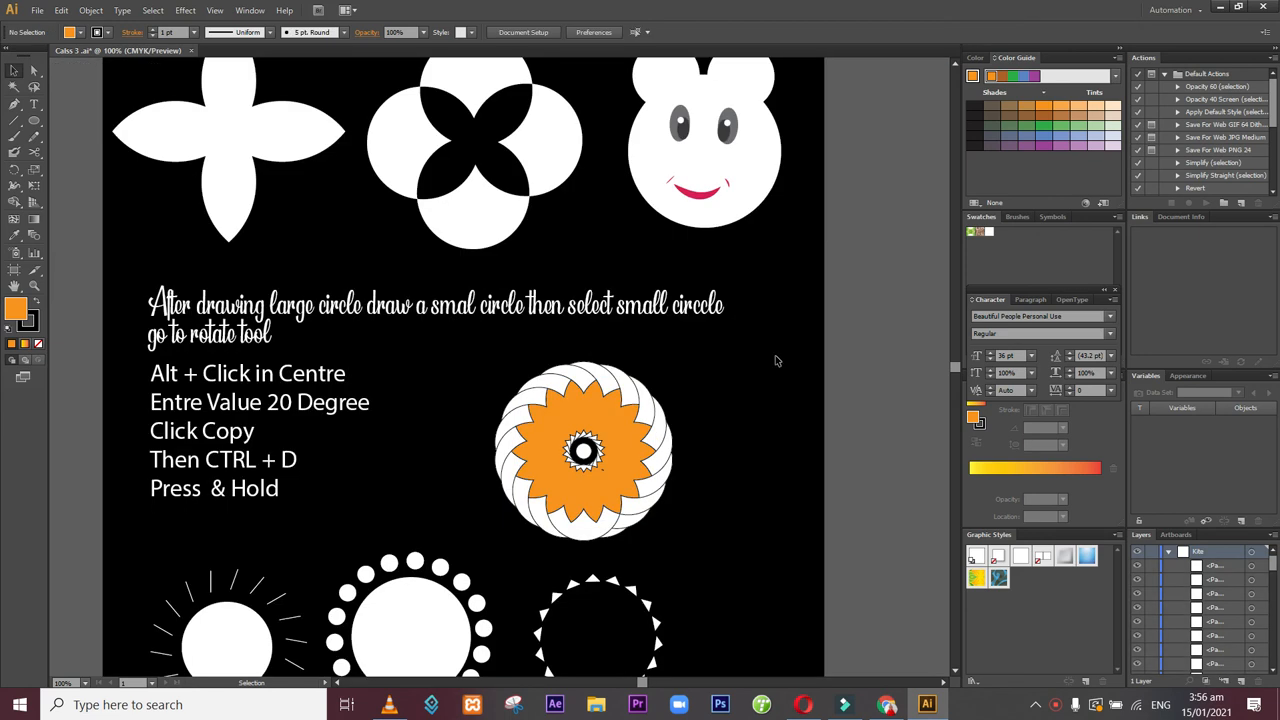
- Fill the tiny circle at the rosette's center with red-orange
{"action": "double_click", "coordinate": [584, 452]}
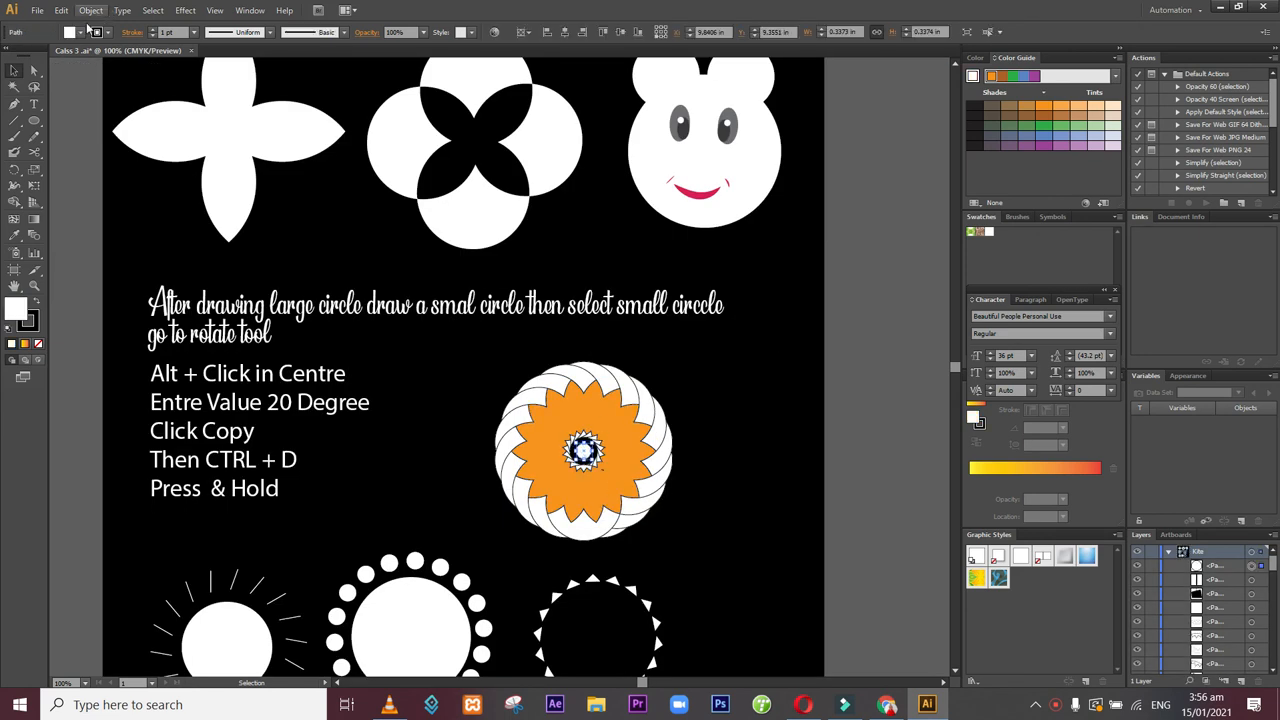
{"action": "left_click", "coordinate": [68, 35]}
{"action": "left_click", "coordinate": [120, 55]}
{"action": "double_click", "coordinate": [780, 381]}
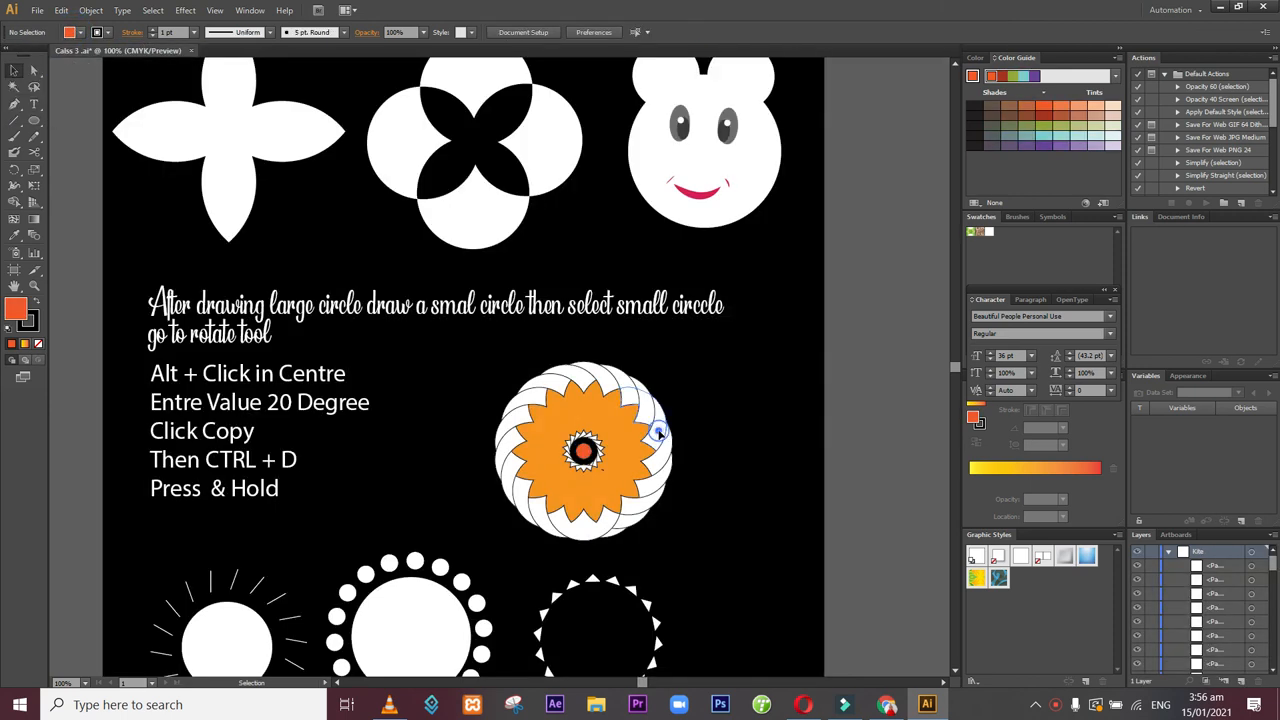
- Select the whole rosette and separate its overlapping outer petals into individual segments with the Shape Builder
{"action": "double_click", "coordinate": [657, 430]}
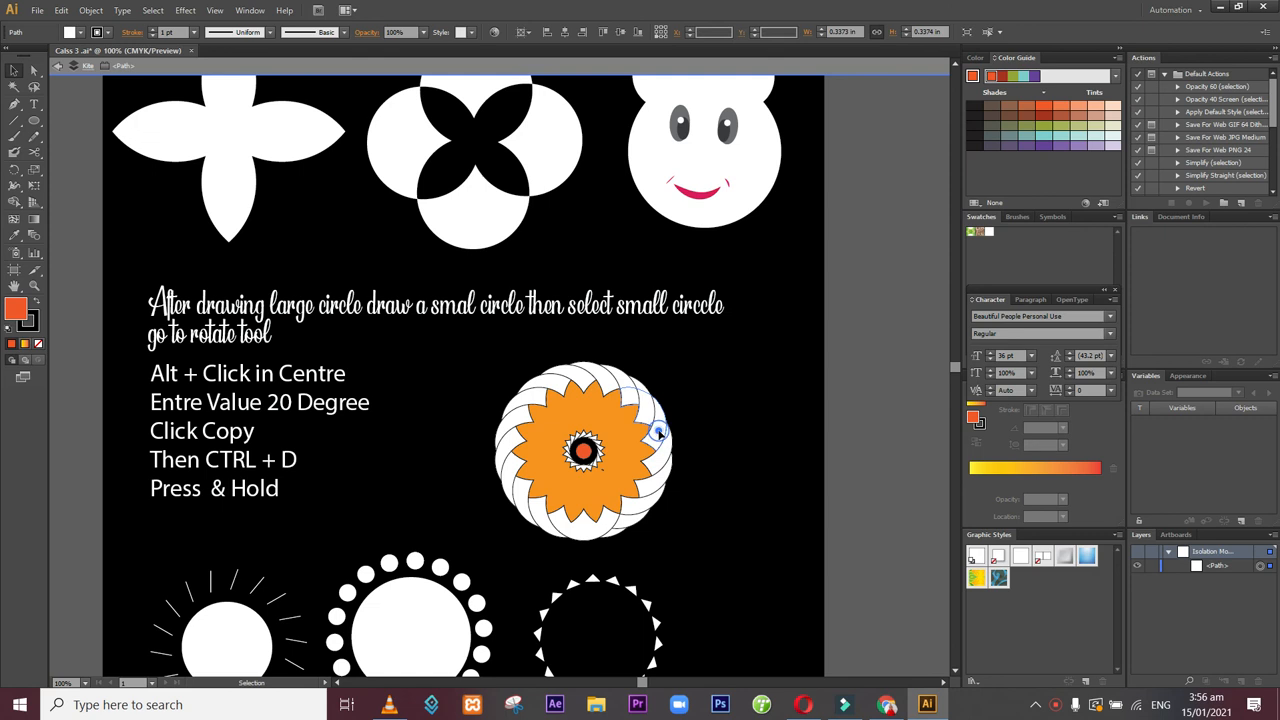
{"action": "left_click", "coordinate": [488, 375]}
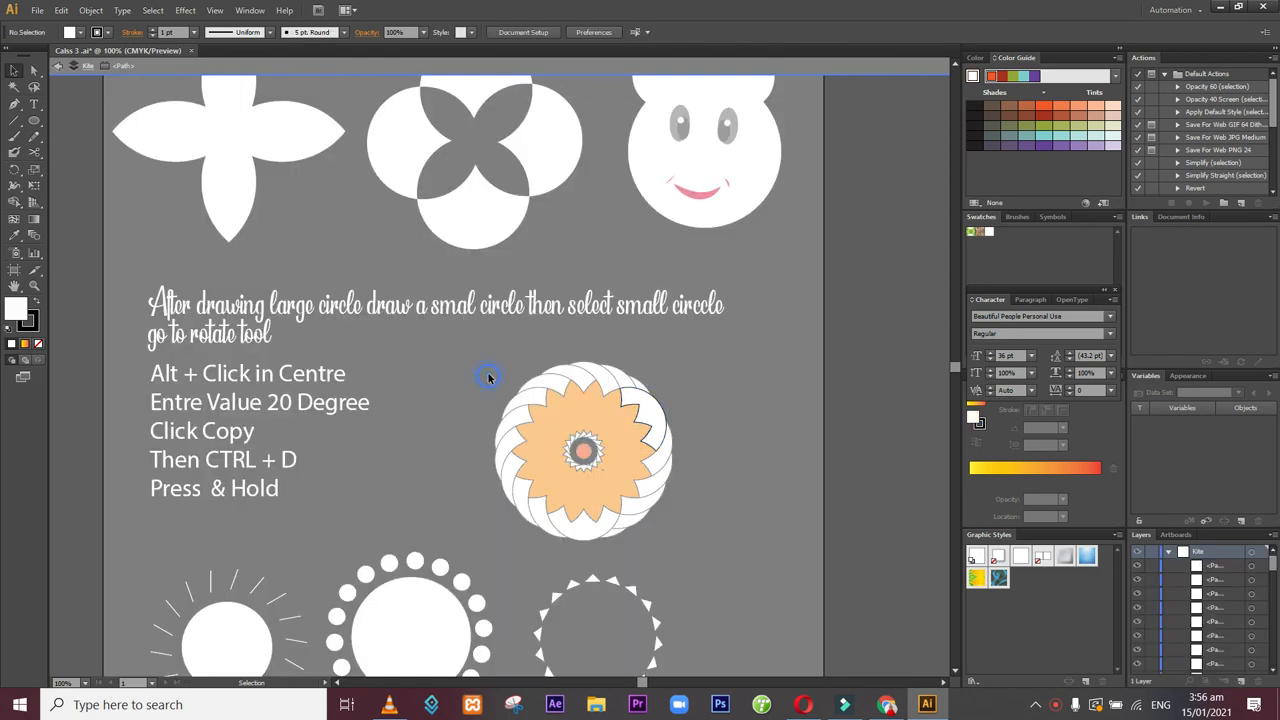
{"action": "double_click", "coordinate": [512, 377]}
{"action": "left_click_drag", "start_coordinate": [503, 371], "coordinate": [722, 528]}
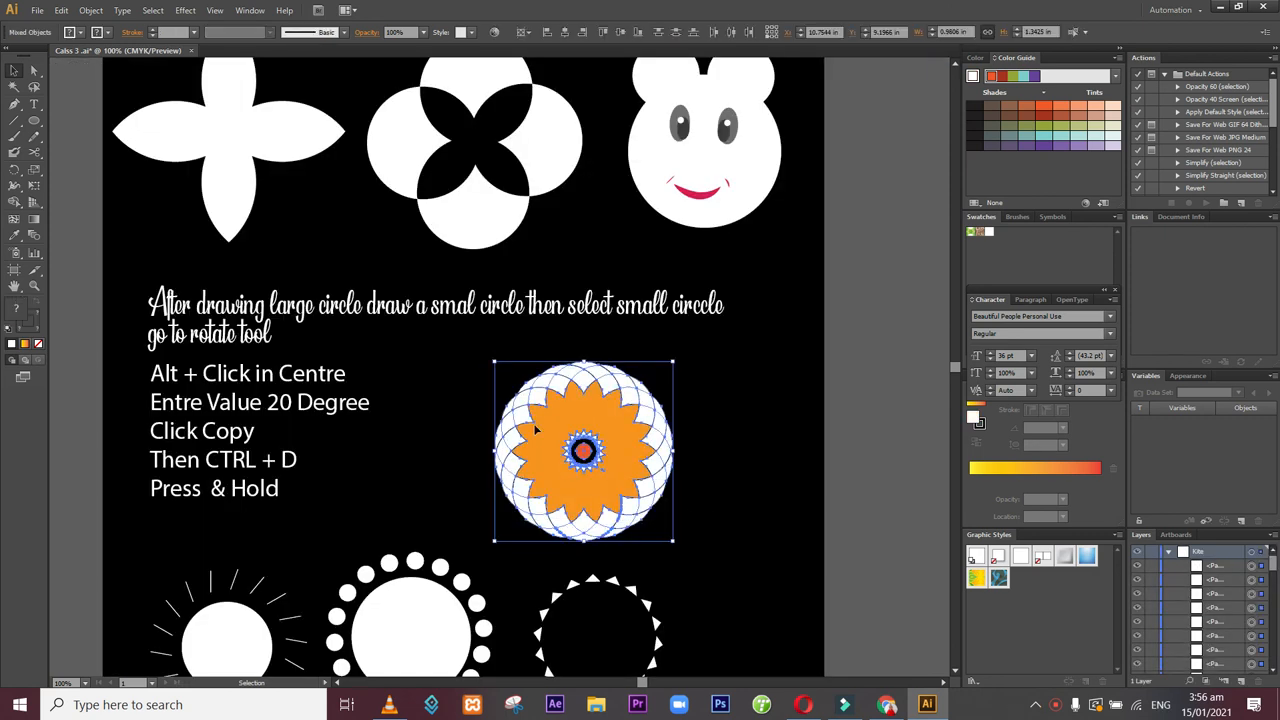
{"action": "left_click", "coordinate": [14, 204]}
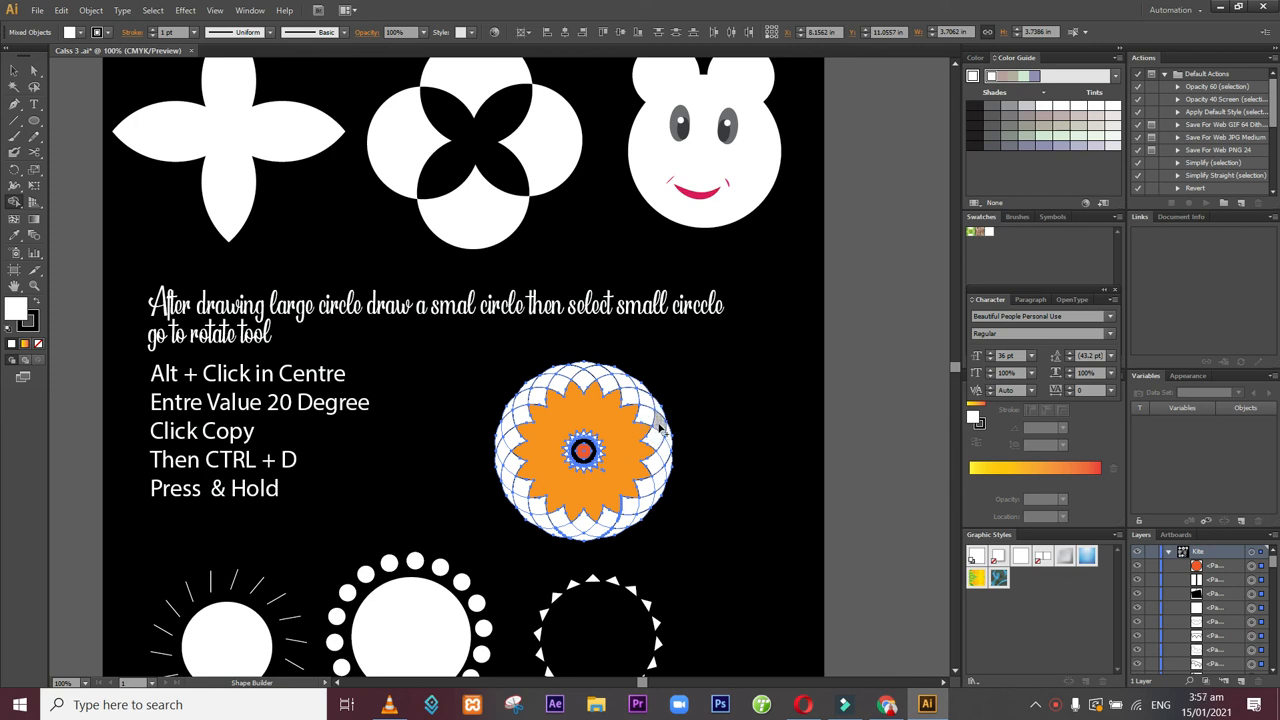
- Select the remaining white segments directly around the orange star and fill them with red-orange
{"action": "left_click", "coordinate": [517, 472]}
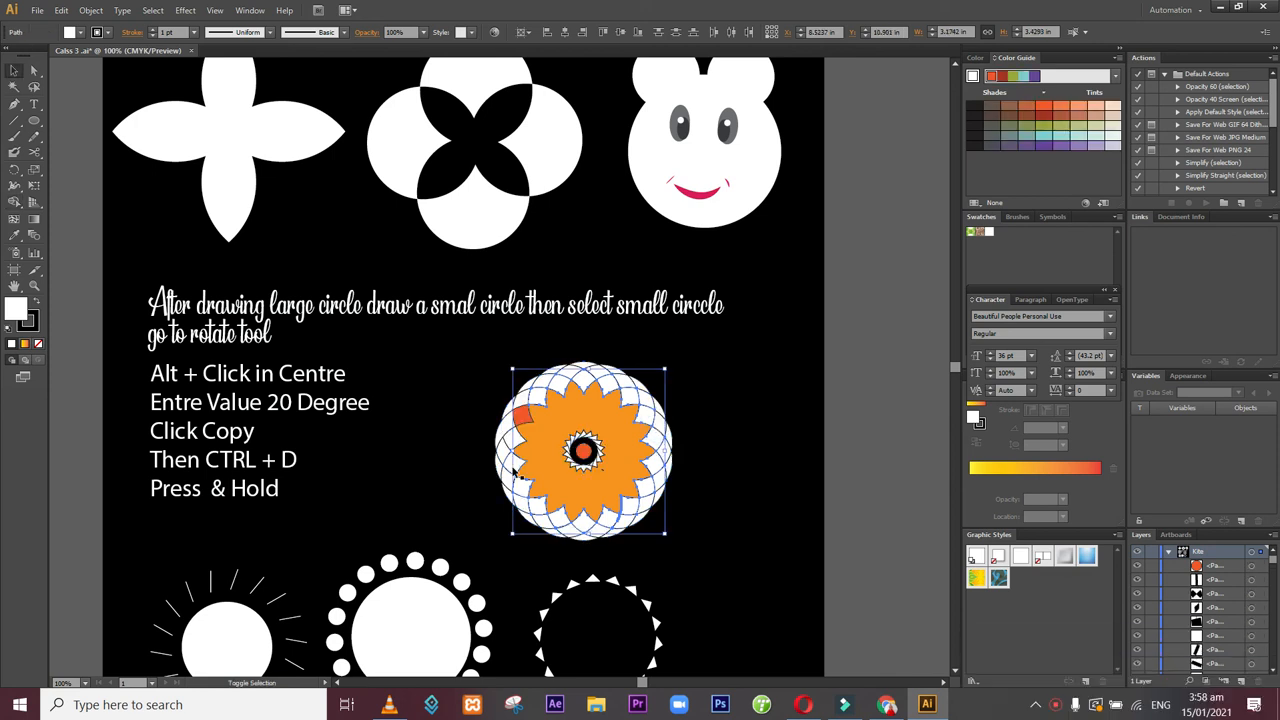
{"action": "left_click", "coordinate": [509, 465], "text": "shift"}
{"action": "left_click", "coordinate": [510, 439], "text": "shift"}
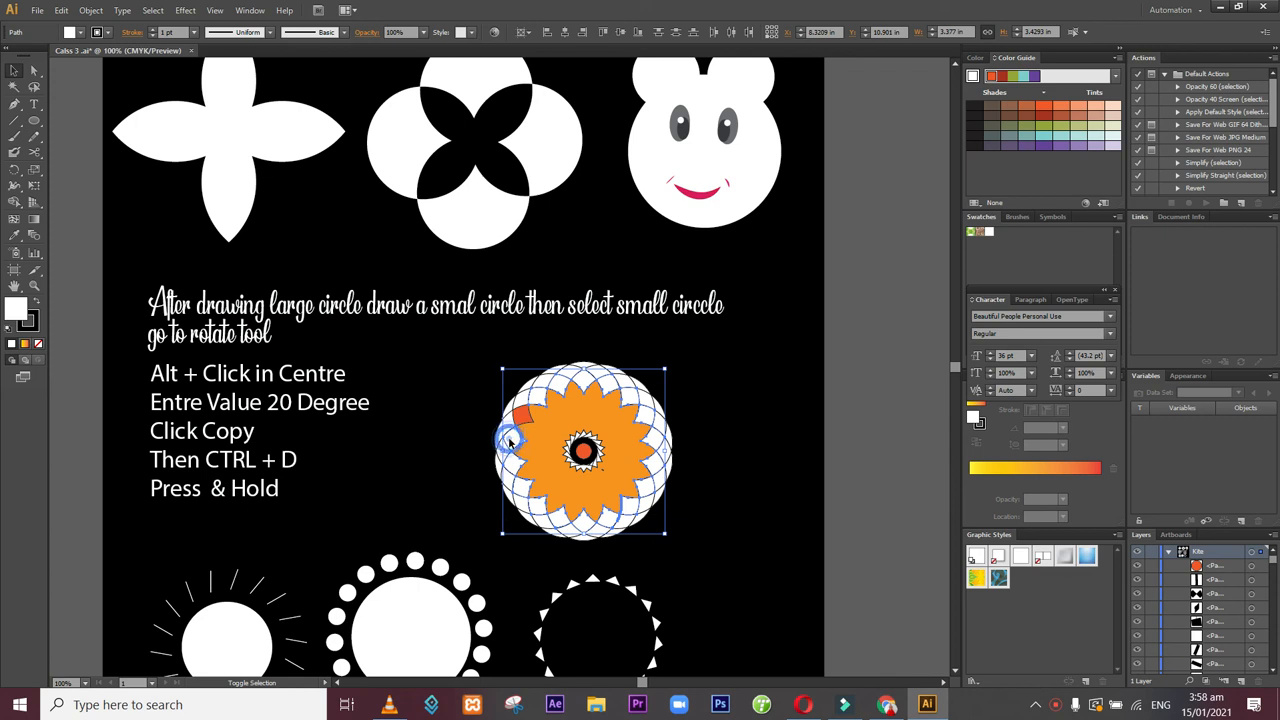
{"action": "left_click", "coordinate": [78, 32]}
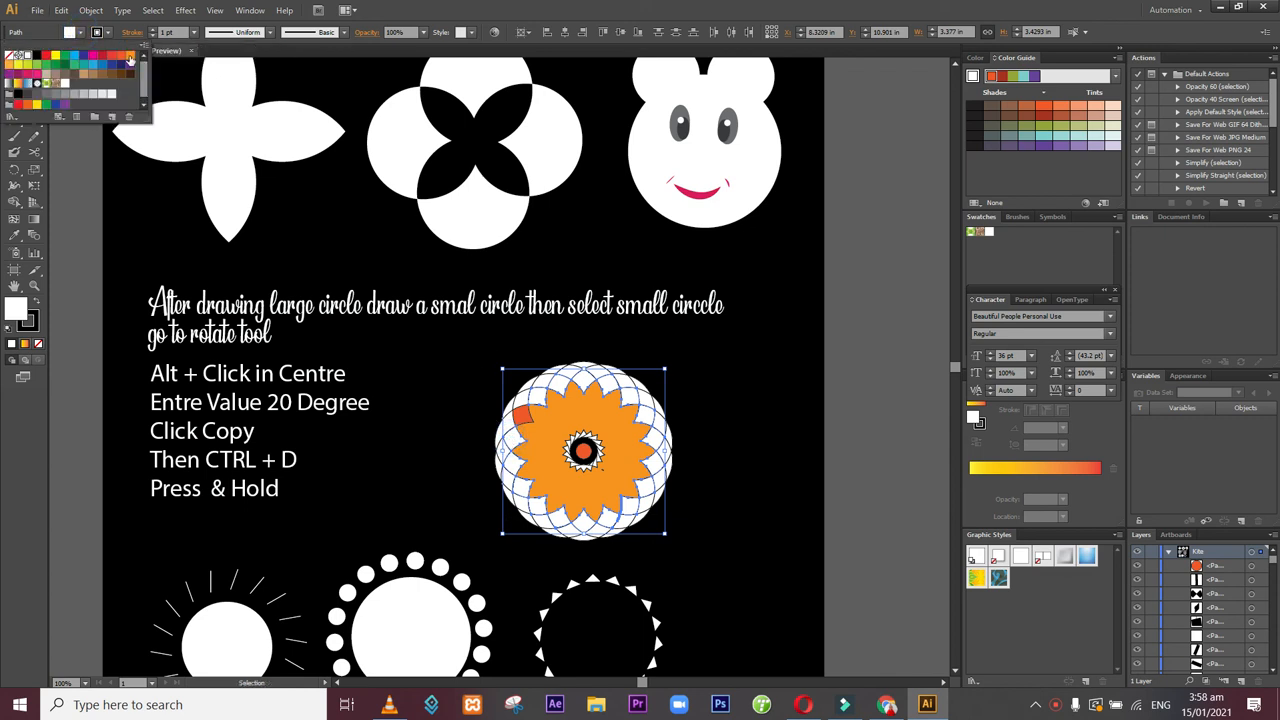
{"action": "left_click", "coordinate": [122, 57]}
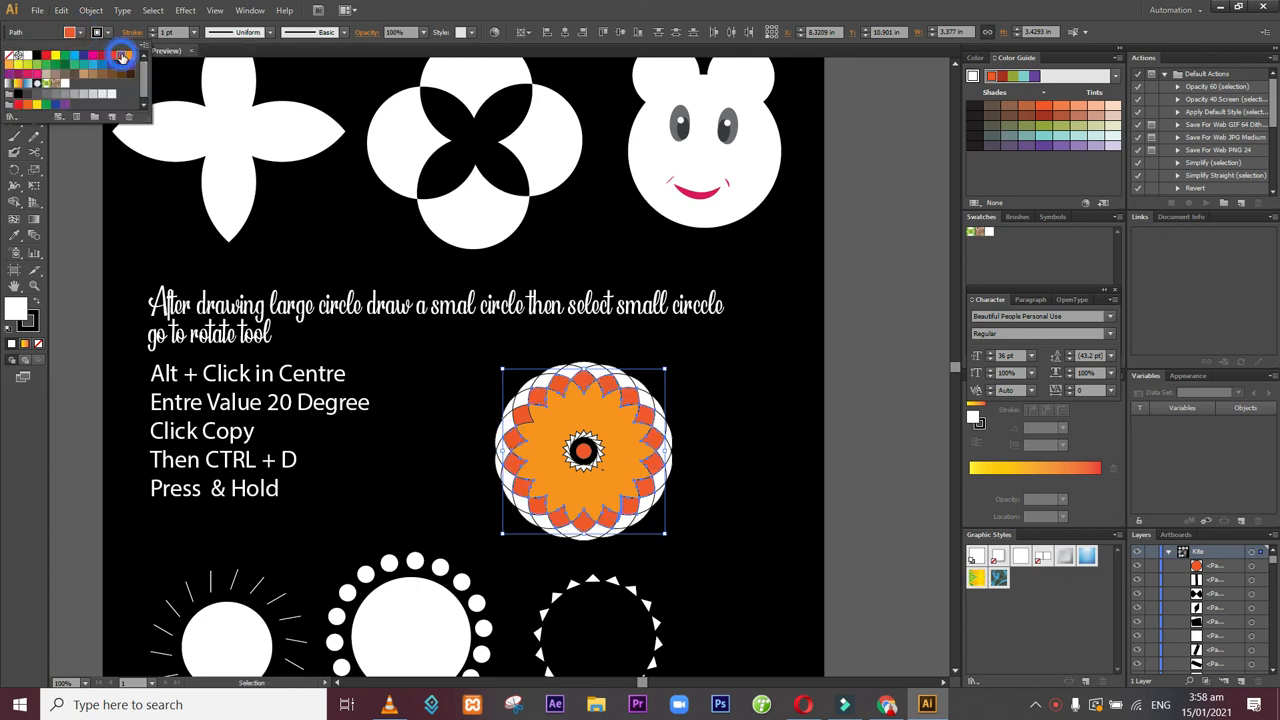
{"action": "left_click", "coordinate": [681, 397]}
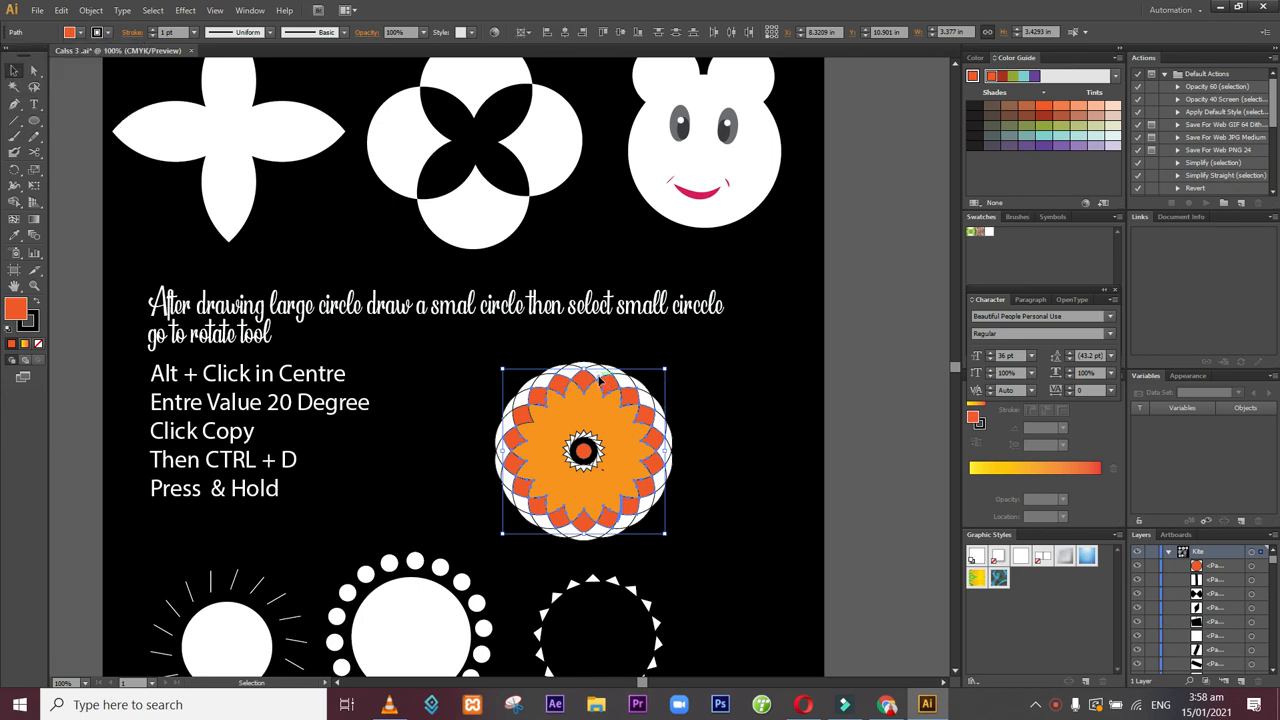
- Select the ring of white segments just outside the red-orange ones, fill it with light orange and clear the selection
{"action": "left_click", "coordinate": [597, 376]}
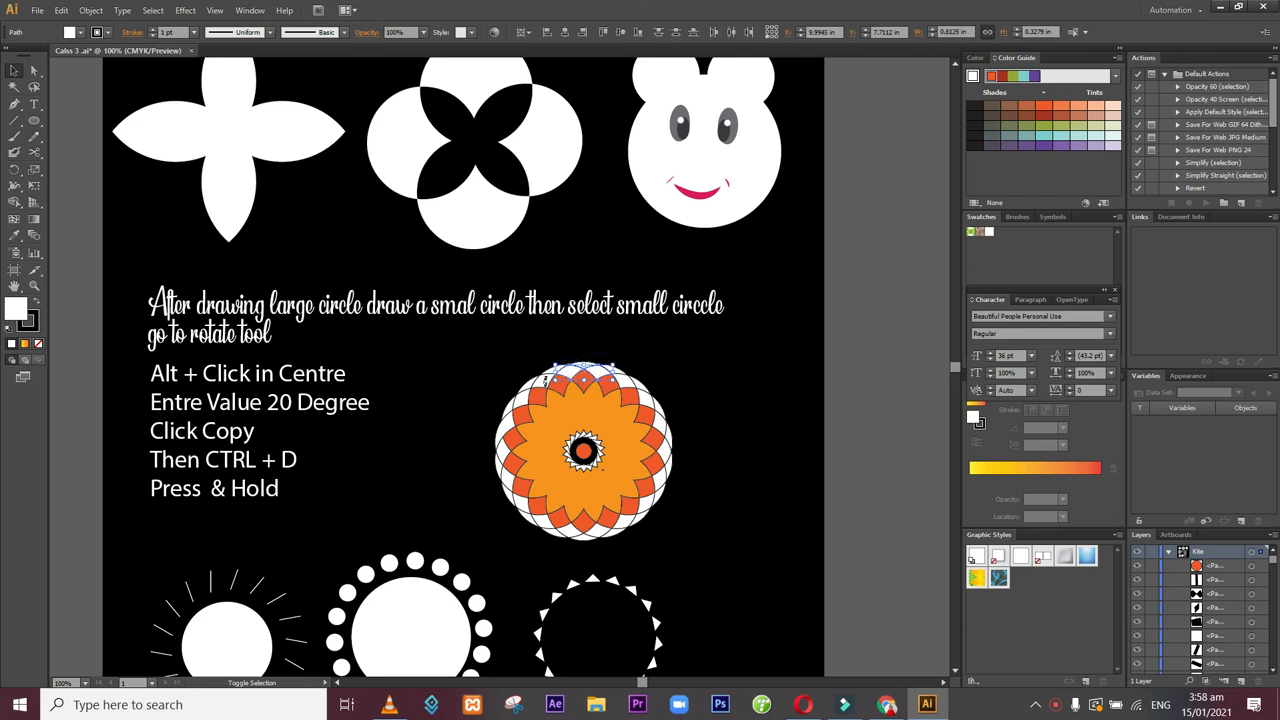
{"action": "left_click_drag", "start_coordinate": [520, 406], "coordinate": [666, 460]}
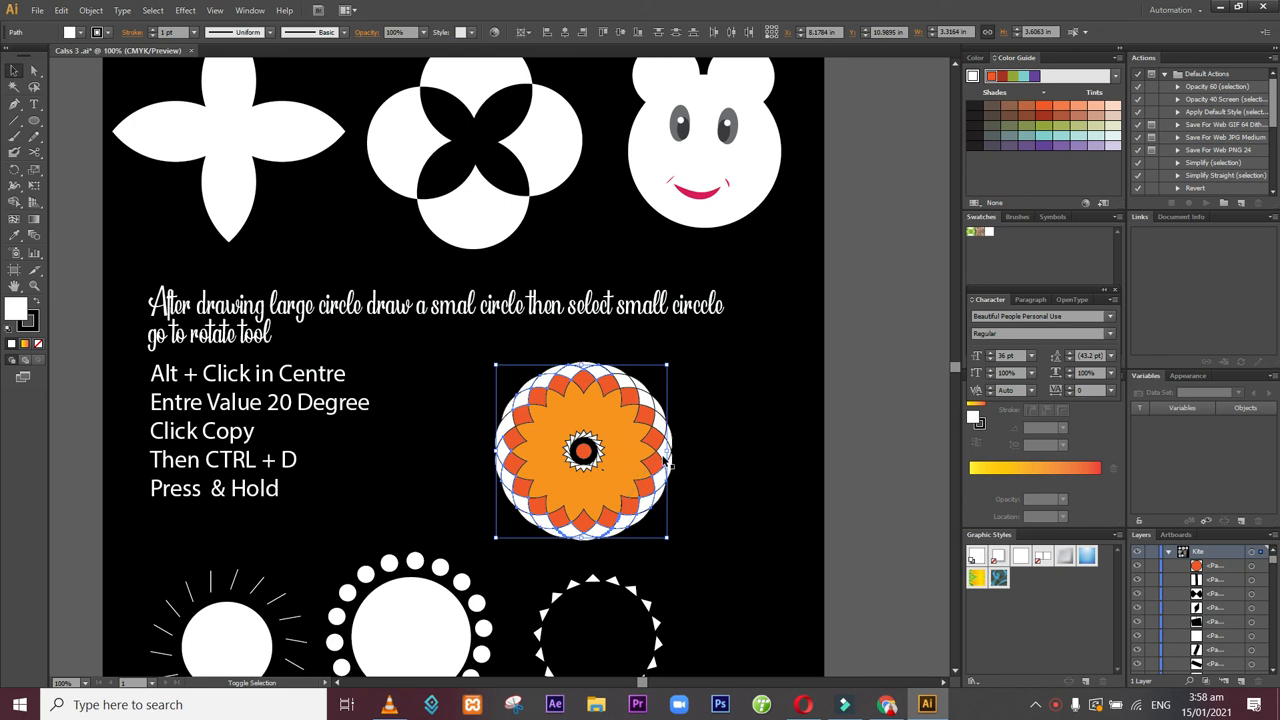
{"action": "left_click", "coordinate": [668, 453]}
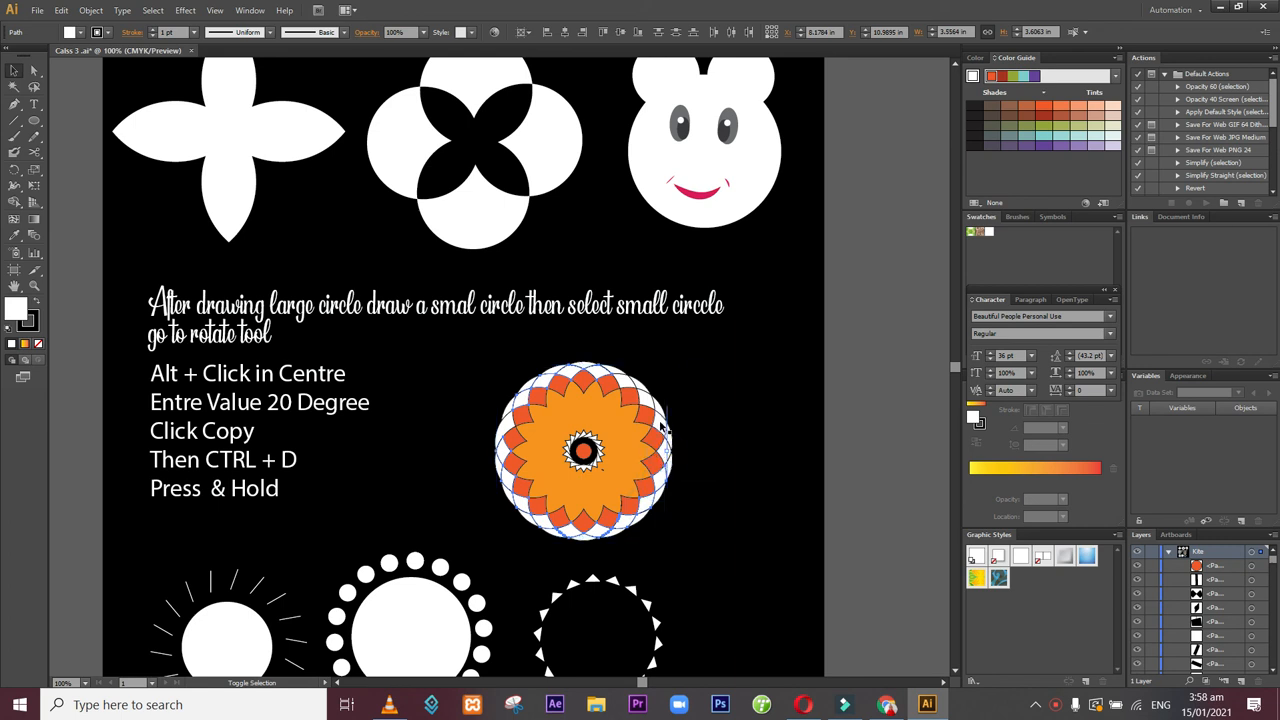
{"action": "left_click", "coordinate": [661, 428]}
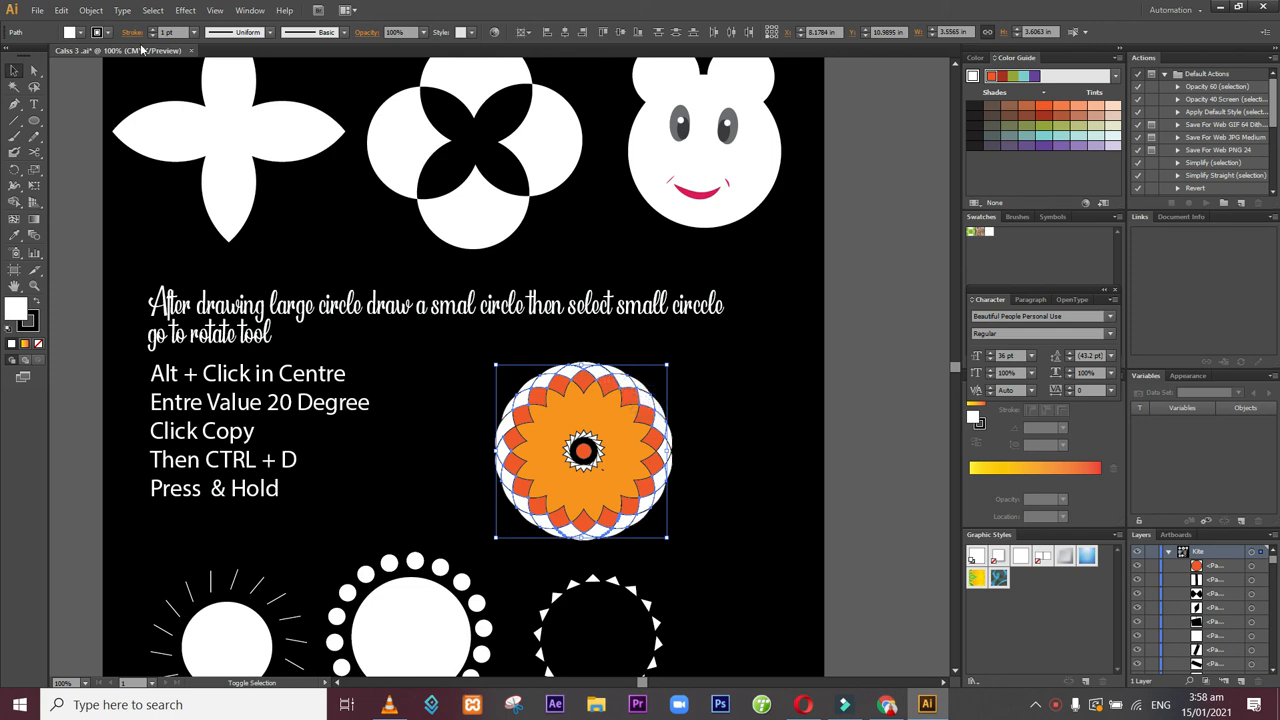
{"action": "left_click", "coordinate": [80, 33]}
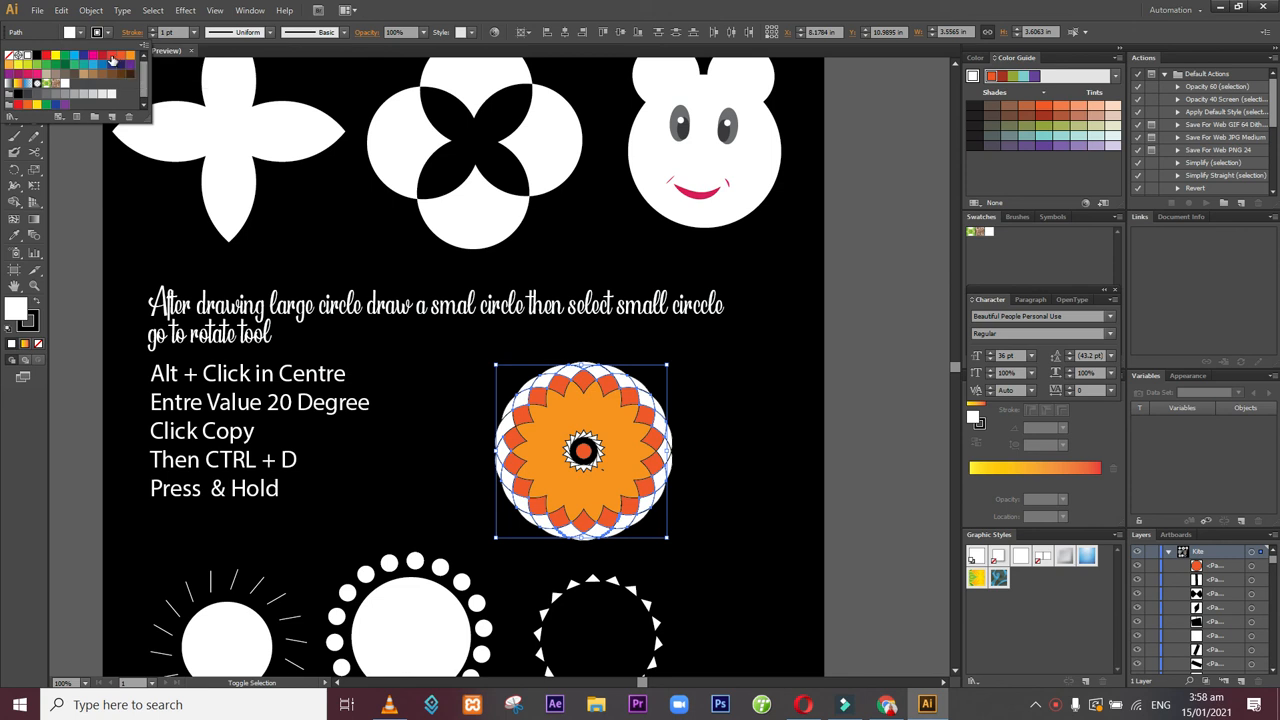
{"action": "left_click", "coordinate": [111, 57]}
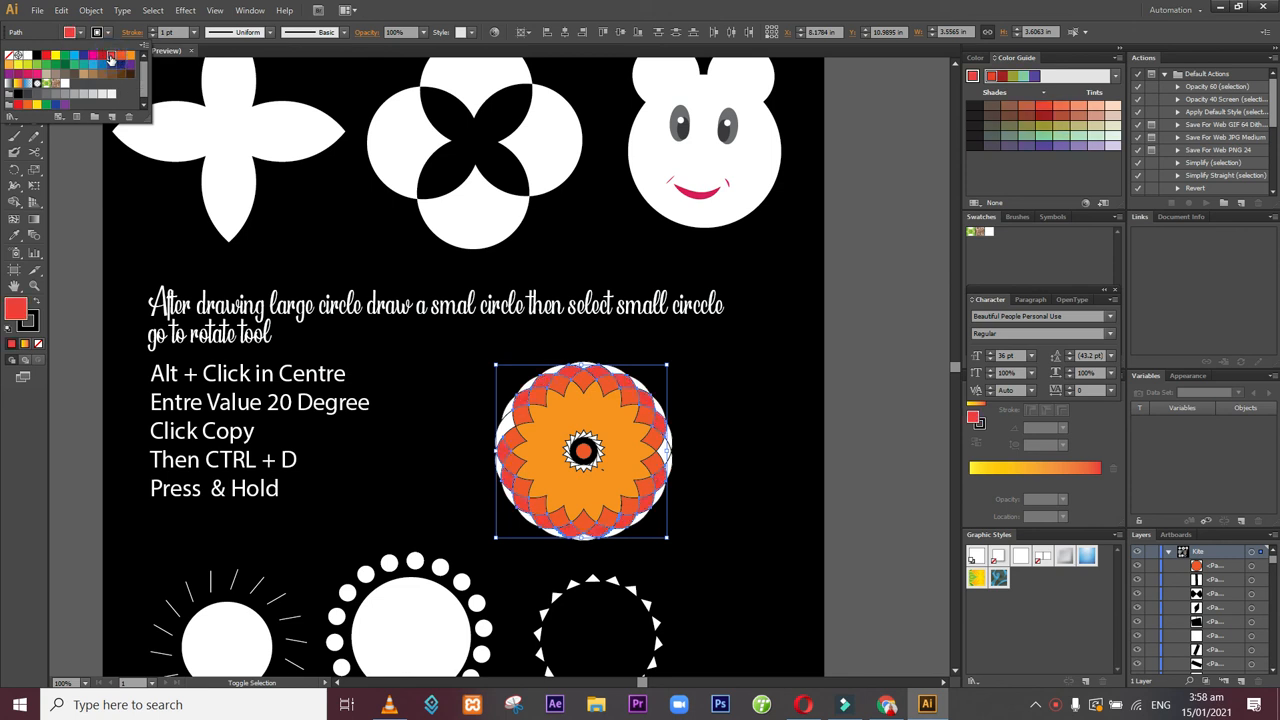
{"action": "left_click", "coordinate": [9, 64]}
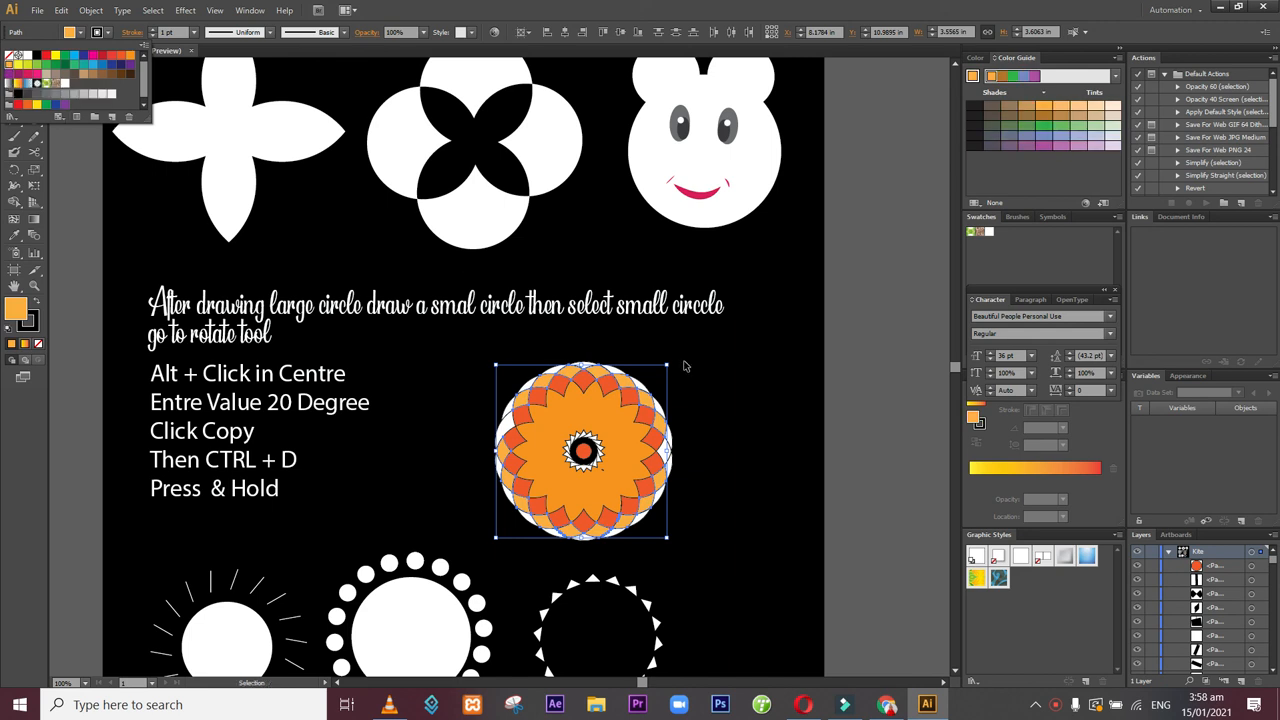
{"action": "left_click", "coordinate": [756, 404]}
{"action": "left_click", "coordinate": [756, 404]}
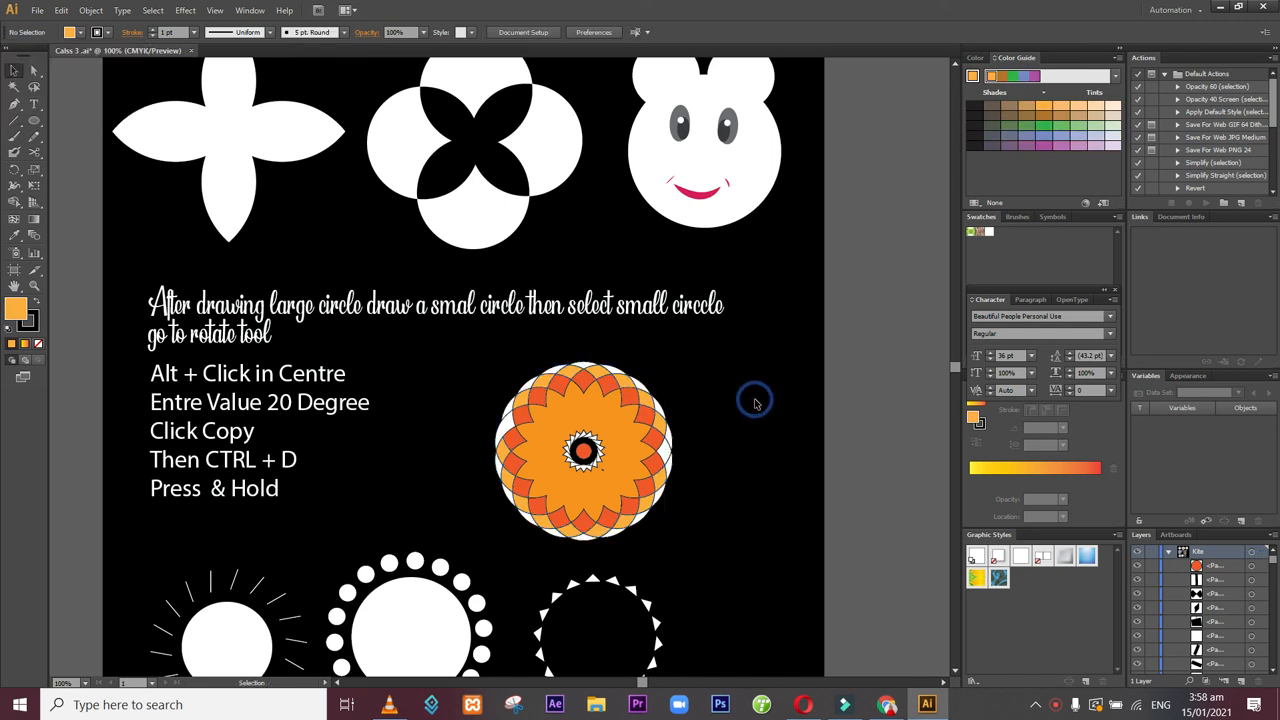
- Fill the white outermost segment at the rosette's right edge with light orange
{"action": "left_click", "coordinate": [666, 447]}
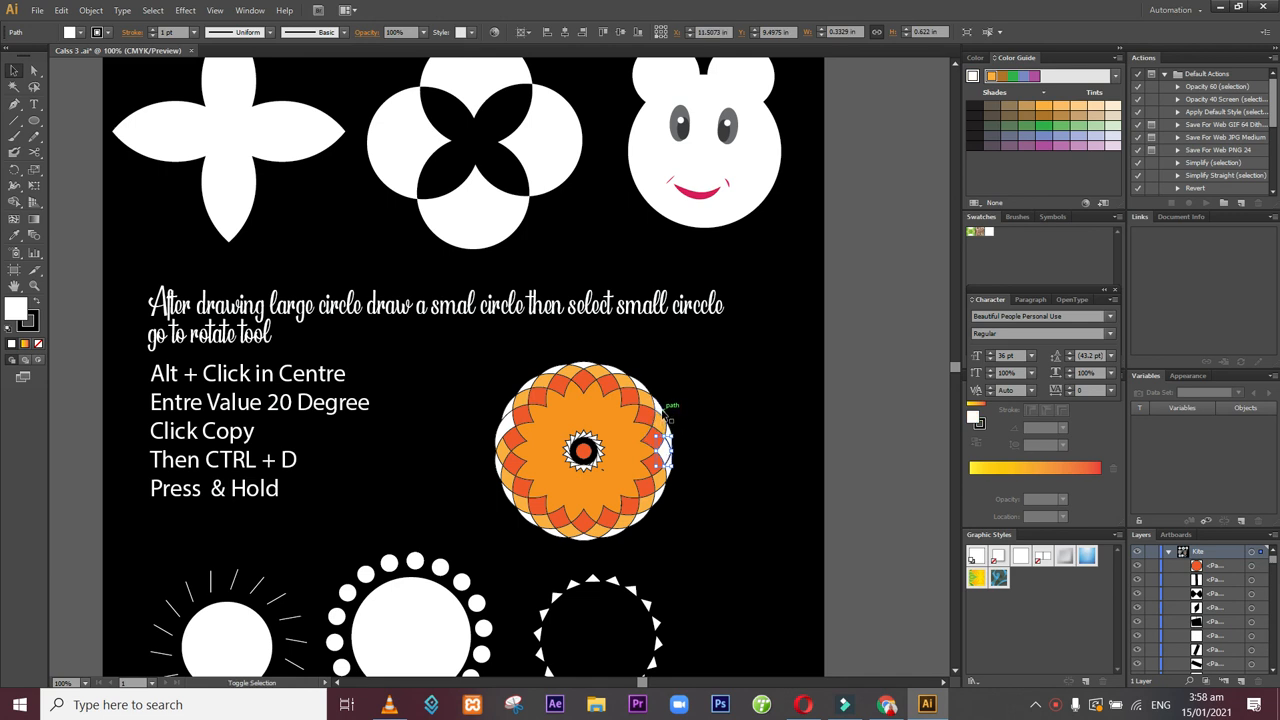
{"action": "left_click", "coordinate": [80, 32]}
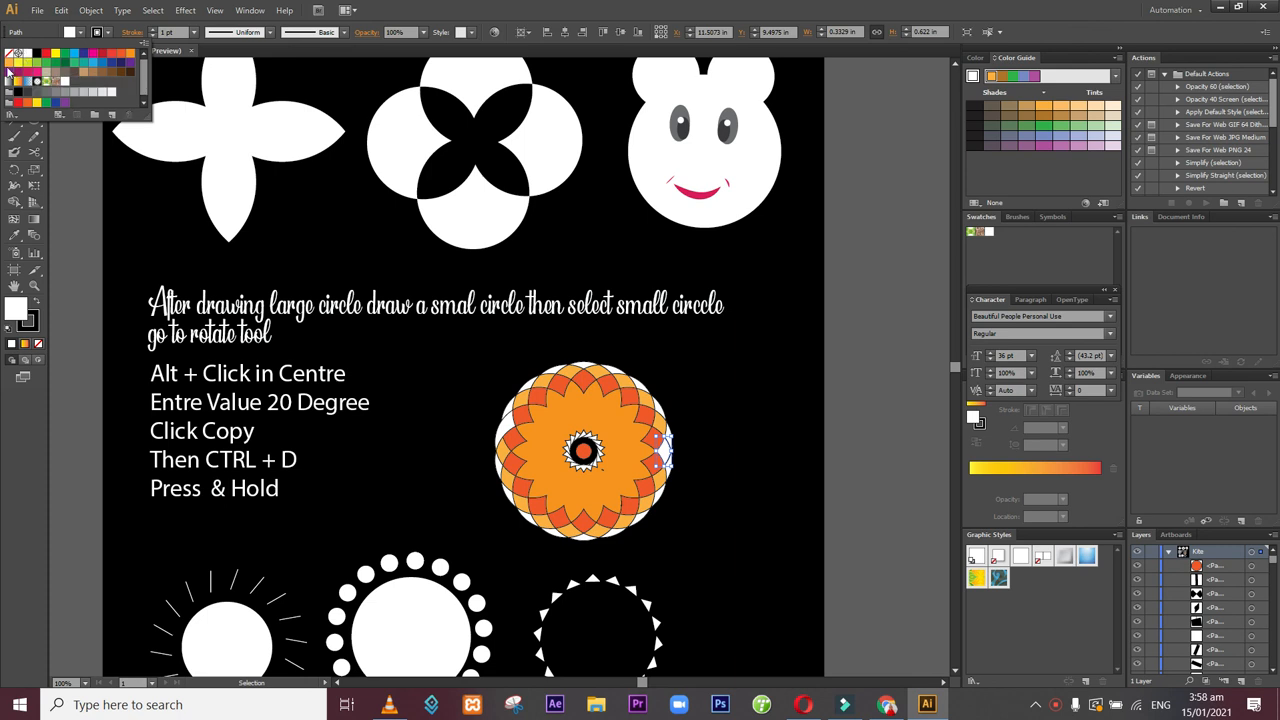
{"action": "left_click", "coordinate": [8, 64]}
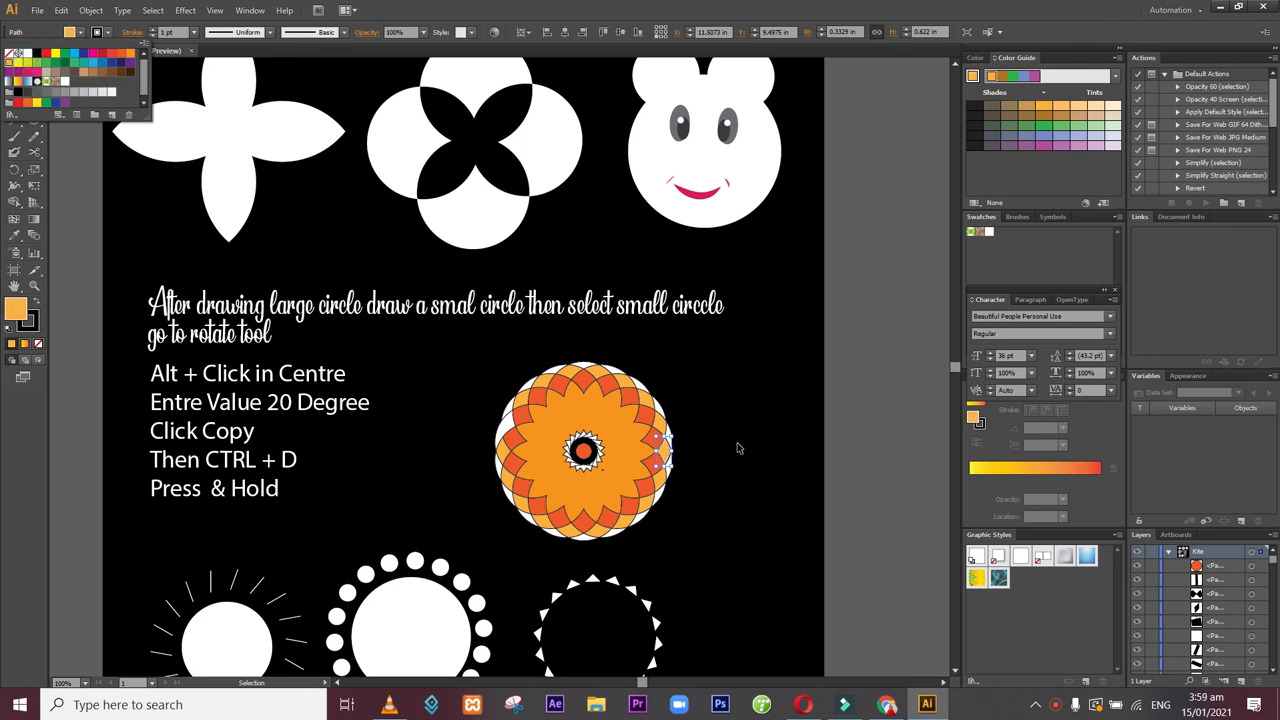
{"action": "left_click", "coordinate": [737, 444]}
- Select the white outermost segments around the rosette's rim and fill them with red-orange
{"action": "left_click", "coordinate": [611, 533]}
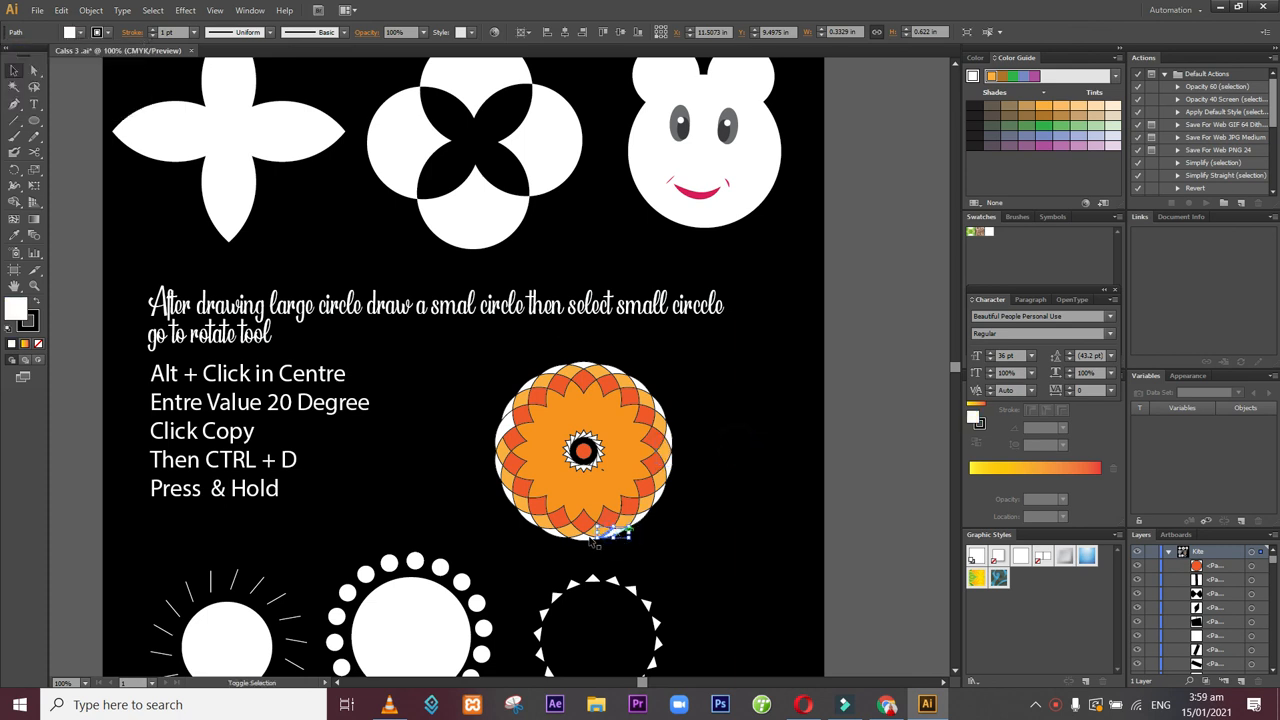
{"action": "left_click", "coordinate": [584, 539], "text": "shift"}
{"action": "left_click", "coordinate": [556, 534], "text": "shift"}
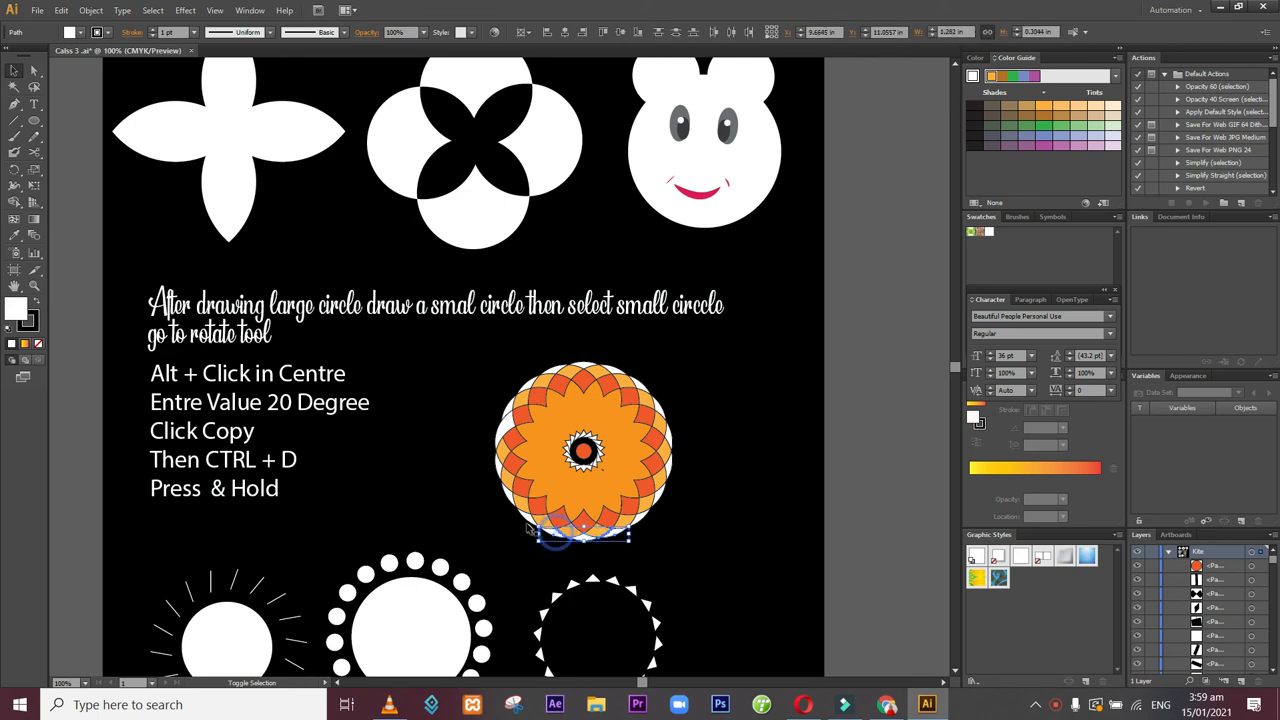
{"action": "left_click", "coordinate": [515, 508], "text": "shift"}
{"action": "left_click", "coordinate": [504, 490], "text": "shift"}
{"action": "left_click", "coordinate": [495, 466], "text": "shift"}
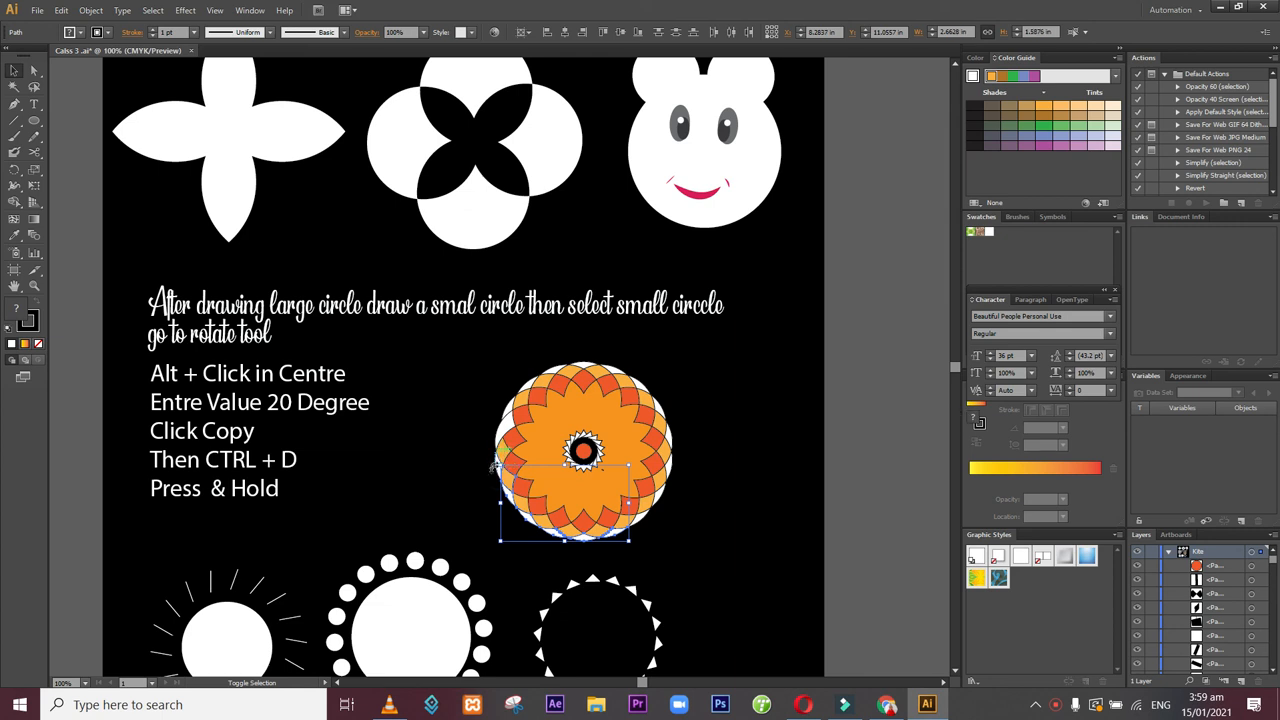
{"action": "left_click", "coordinate": [506, 484], "text": "shift"}
{"action": "left_click", "coordinate": [496, 466], "text": "shift"}
{"action": "left_click", "coordinate": [508, 411], "text": "shift"}
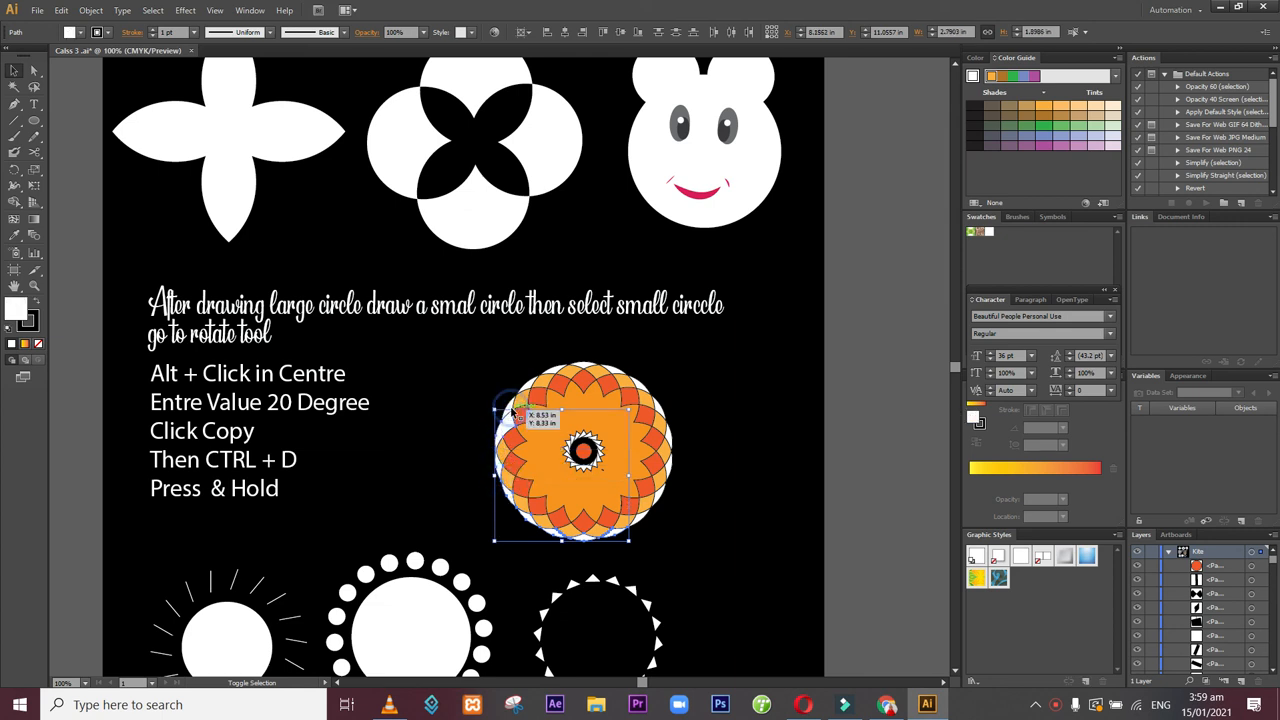
{"action": "left_click", "coordinate": [512, 412], "text": "shift"}
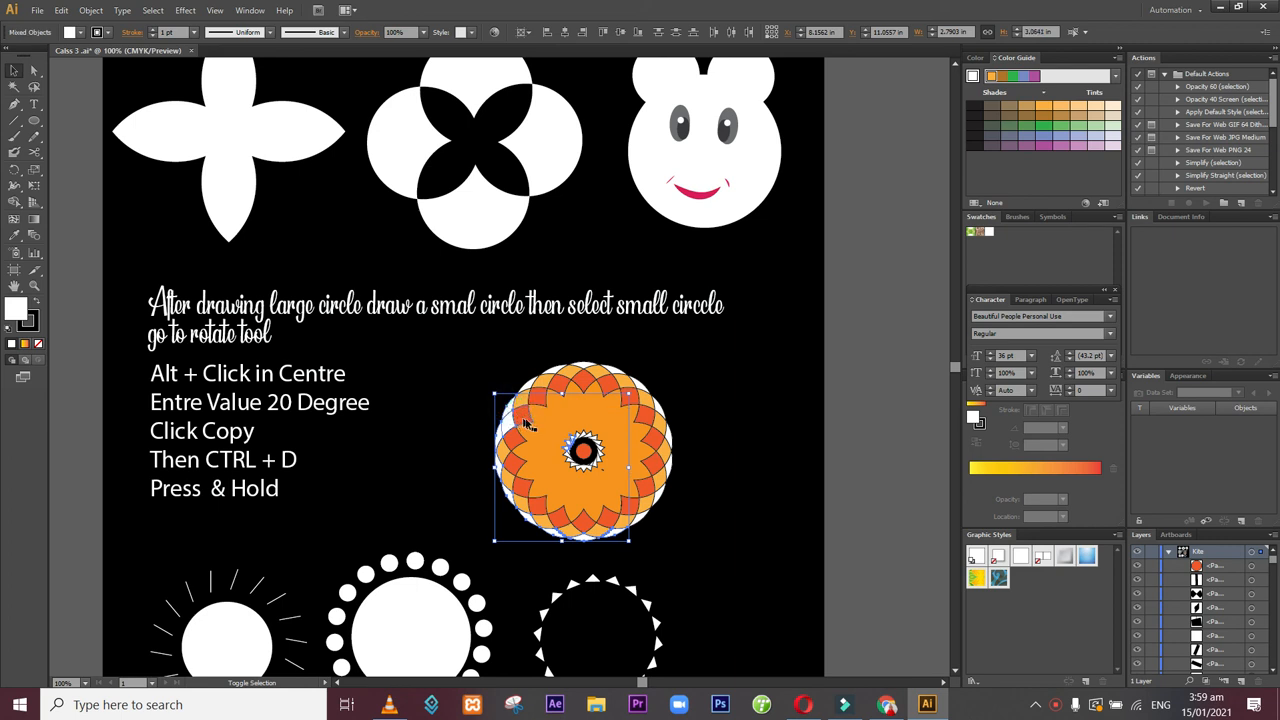
{"action": "left_click", "coordinate": [528, 423], "text": "shift"}
{"action": "left_click", "coordinate": [528, 424], "text": "shift"}
{"action": "left_click", "coordinate": [576, 372], "text": "shift"}
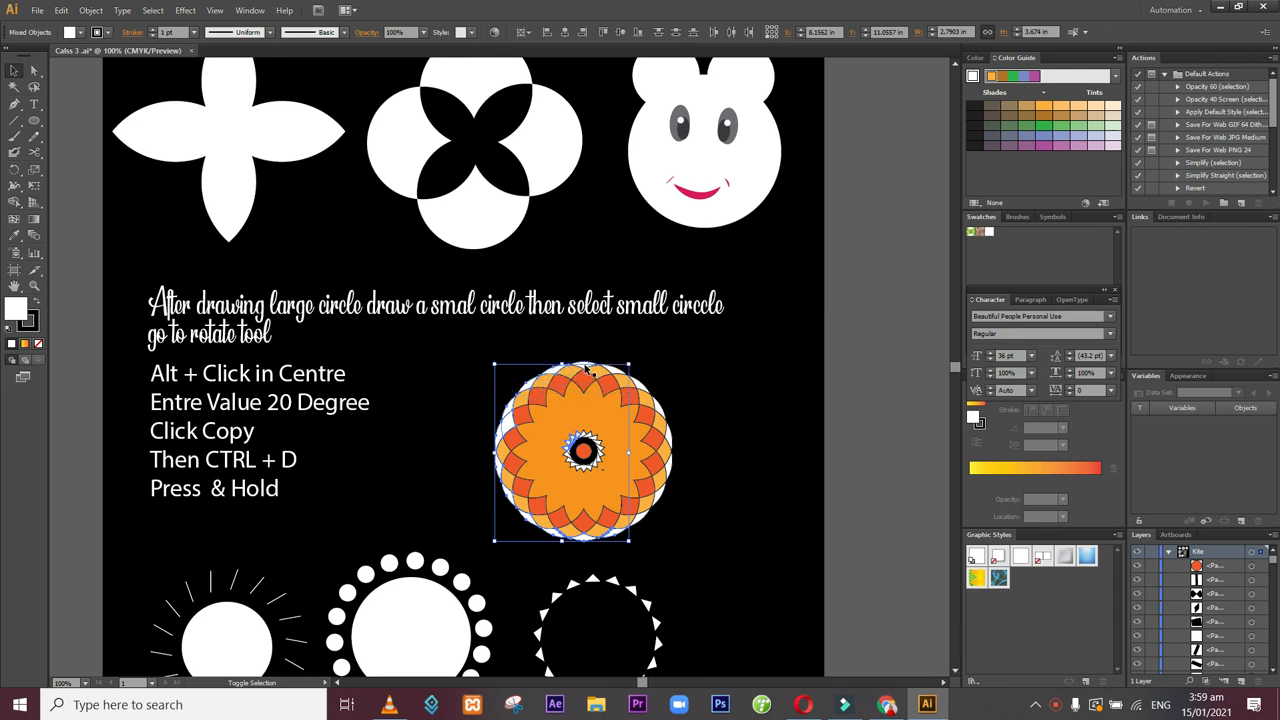
{"action": "left_click", "coordinate": [586, 366], "text": "shift"}
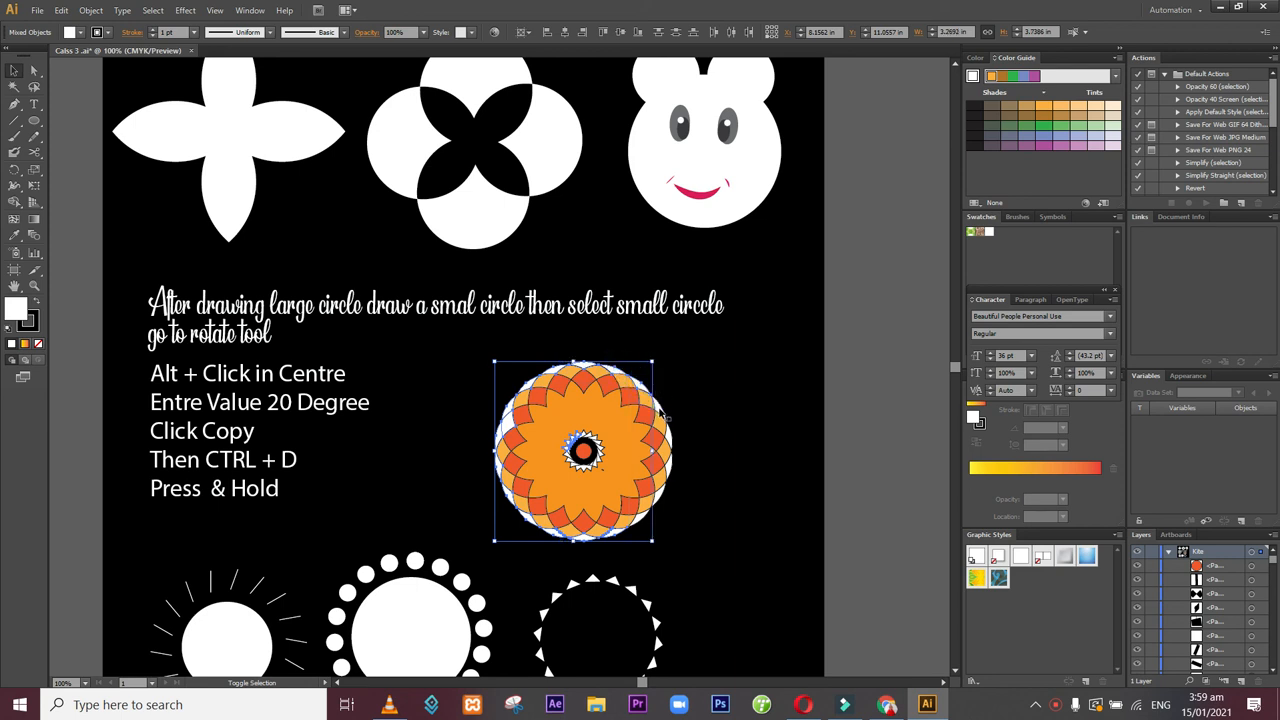
{"action": "left_click", "coordinate": [670, 439], "text": "shift"}
{"action": "left_click", "coordinate": [672, 442], "text": "shift"}
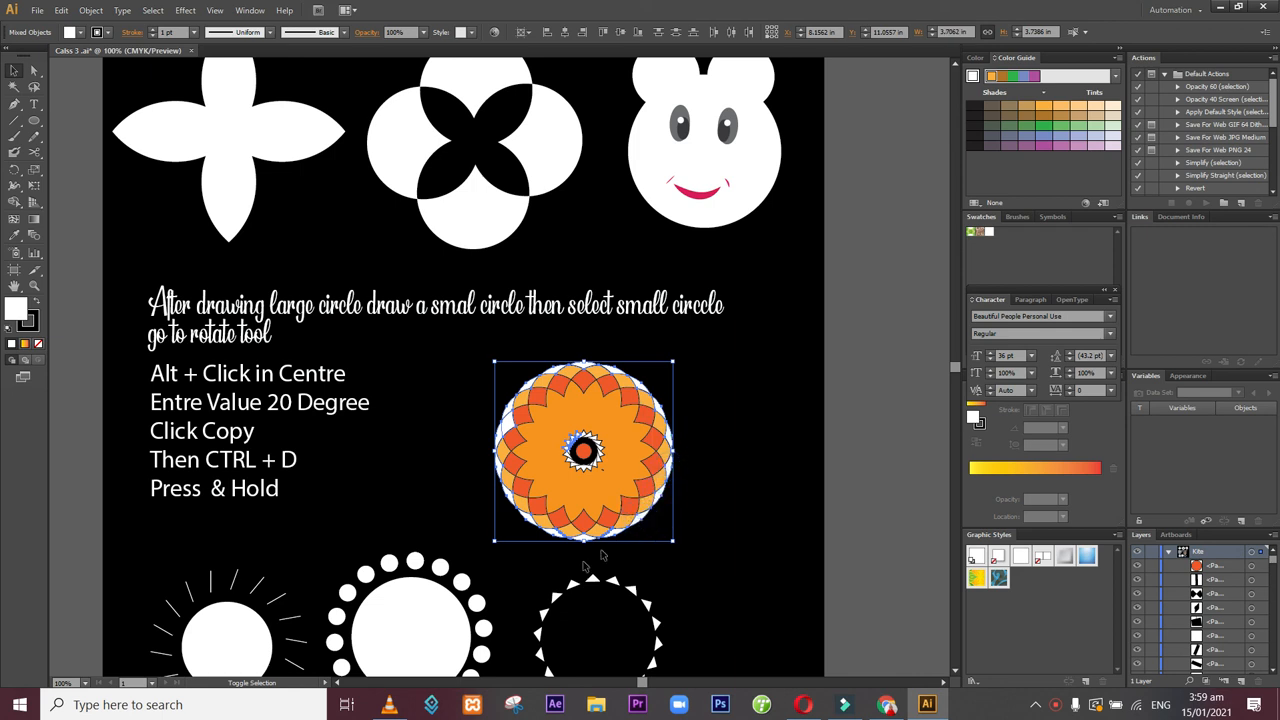
{"action": "left_click", "coordinate": [70, 32]}
{"action": "left_click", "coordinate": [120, 56]}
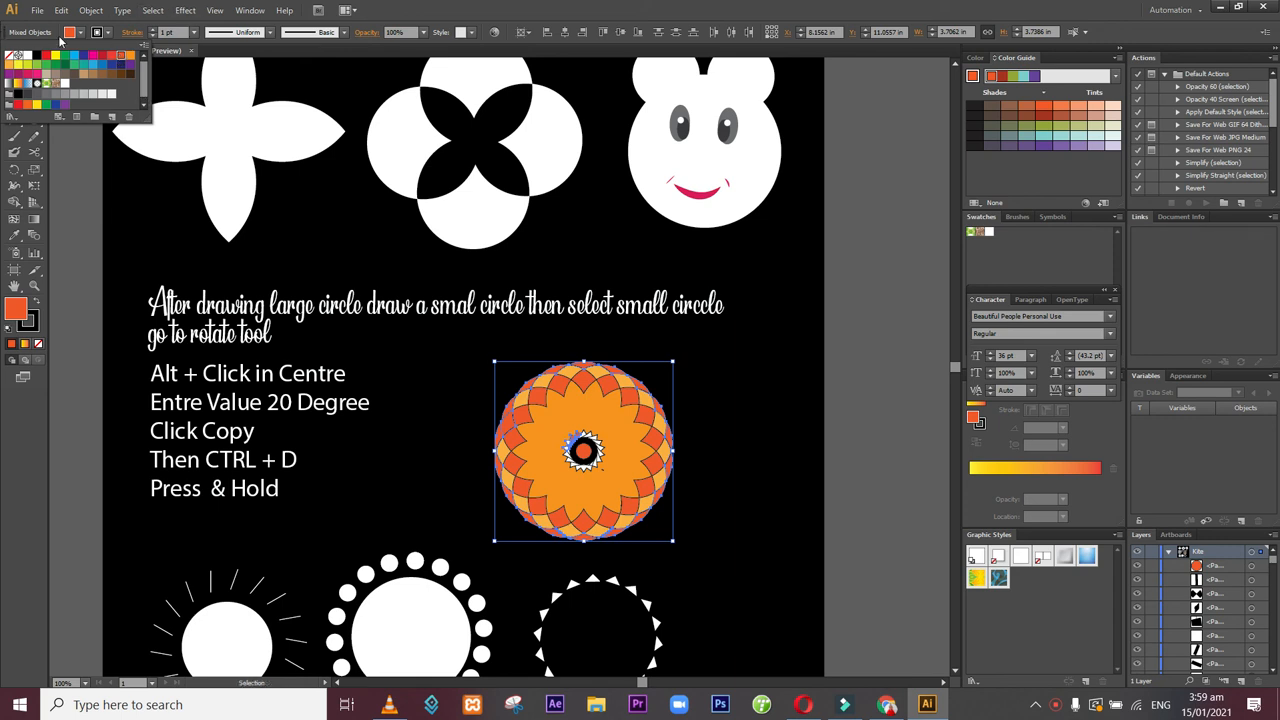
{"action": "left_click", "coordinate": [60, 39]}
{"action": "left_click", "coordinate": [15, 72]}
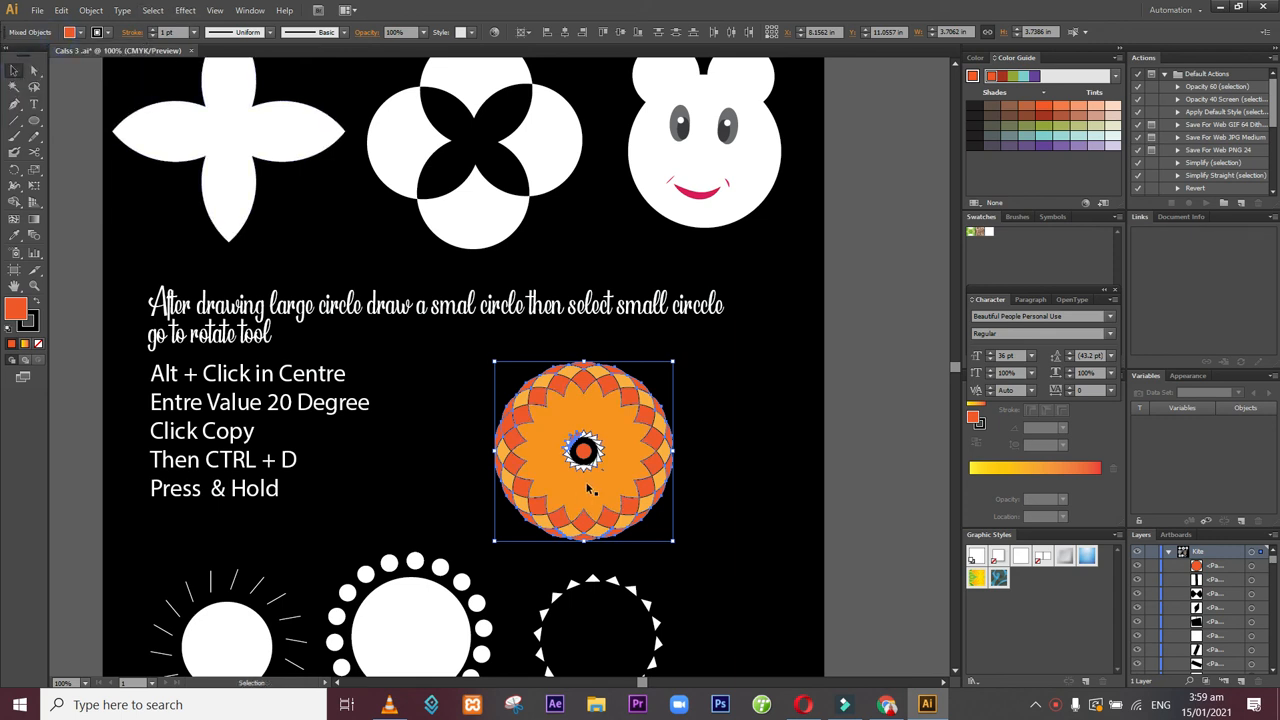
{"action": "left_click", "coordinate": [600, 455]}
{"action": "double_click", "coordinate": [617, 452]}
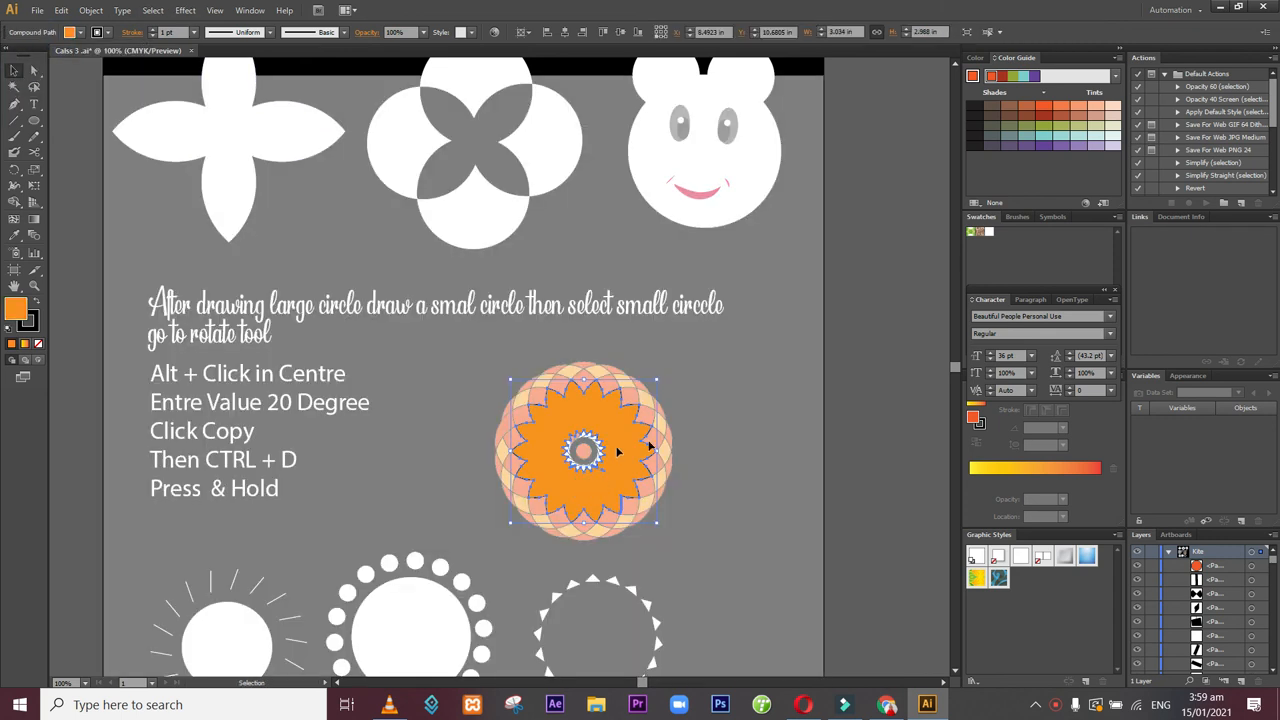
{"action": "double_click", "coordinate": [743, 528]}
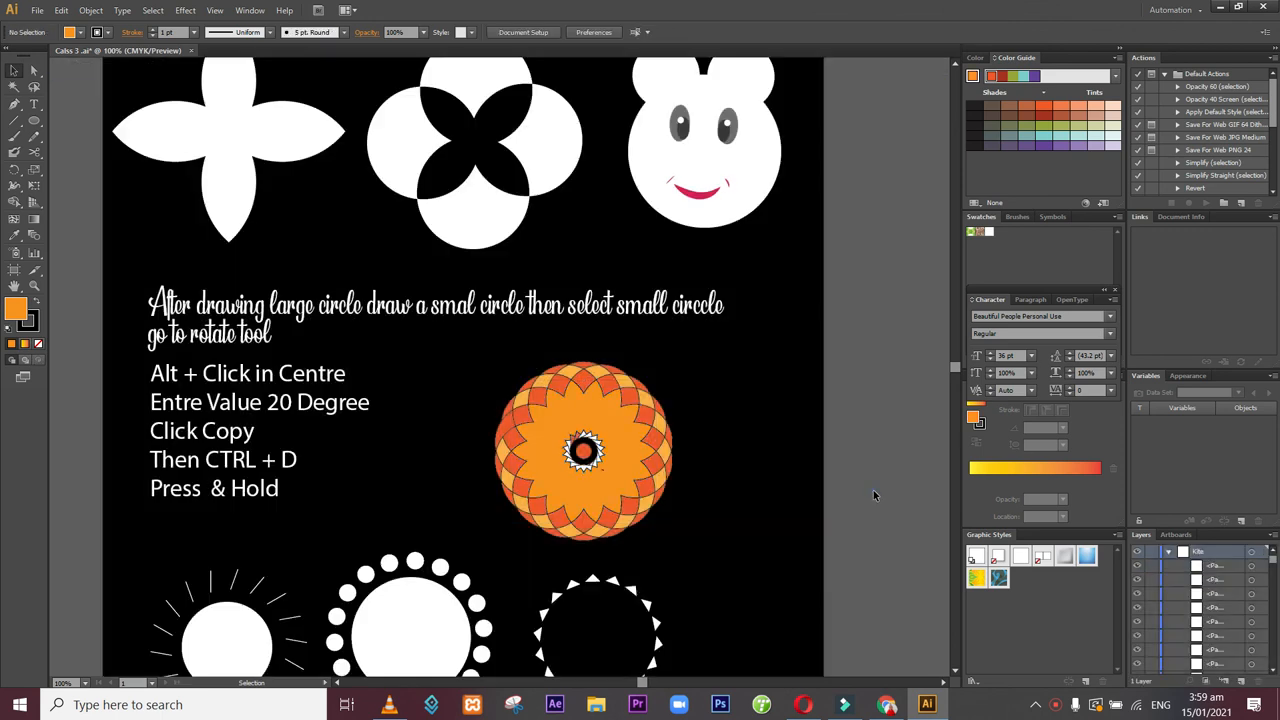
{"action": "left_click", "coordinate": [873, 493]}
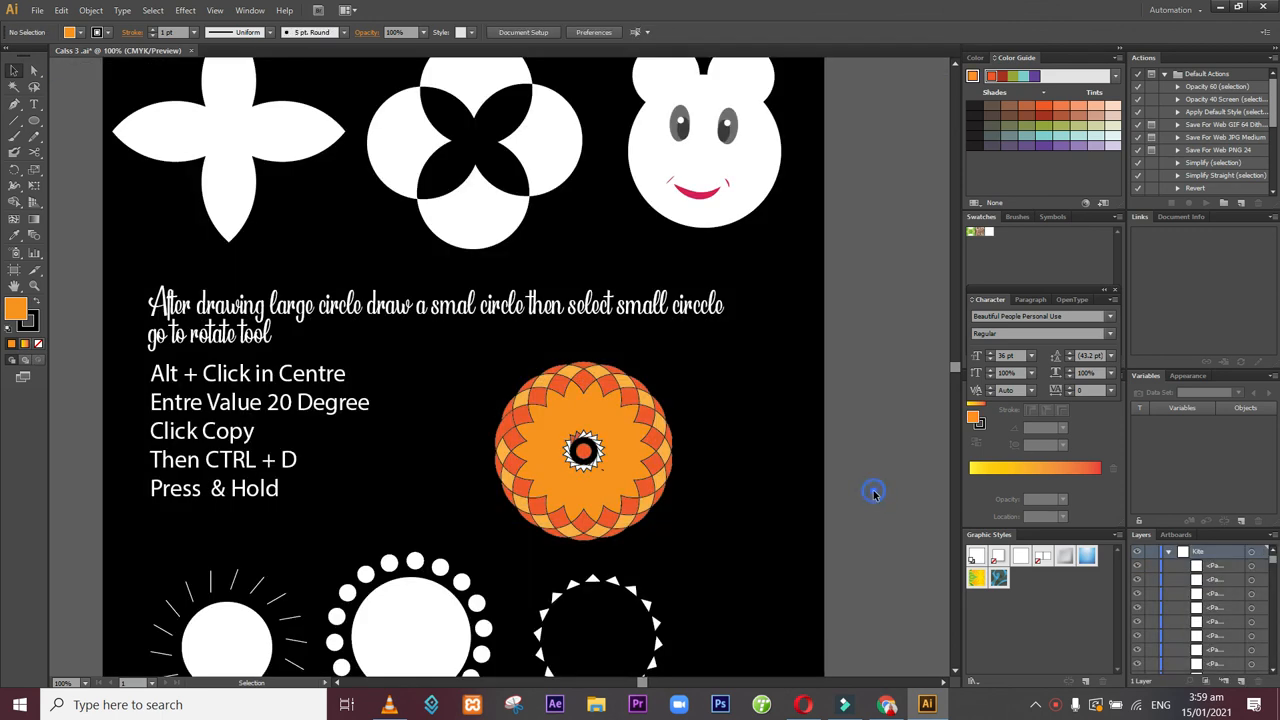
- Select several of the small white teeth around the rosette's black center ring and fill them with red-orange
{"action": "key", "text": "ctrl+plus"}
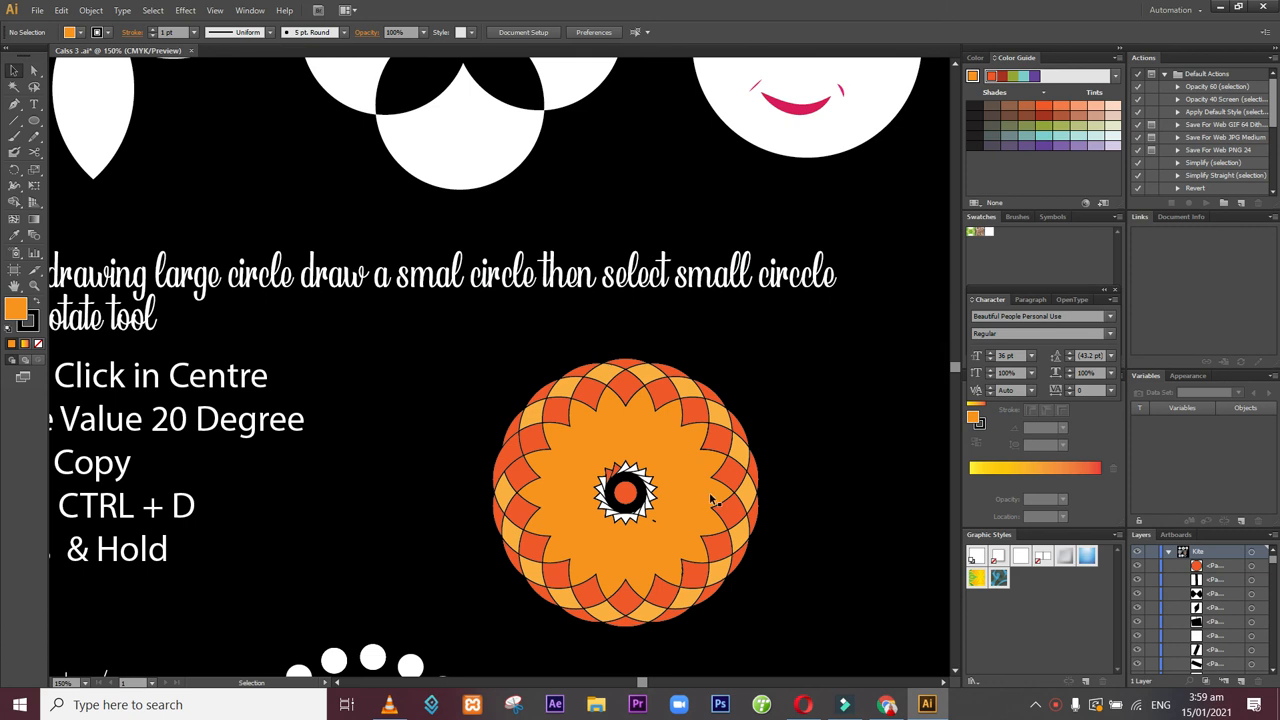
{"action": "left_click", "coordinate": [644, 516]}
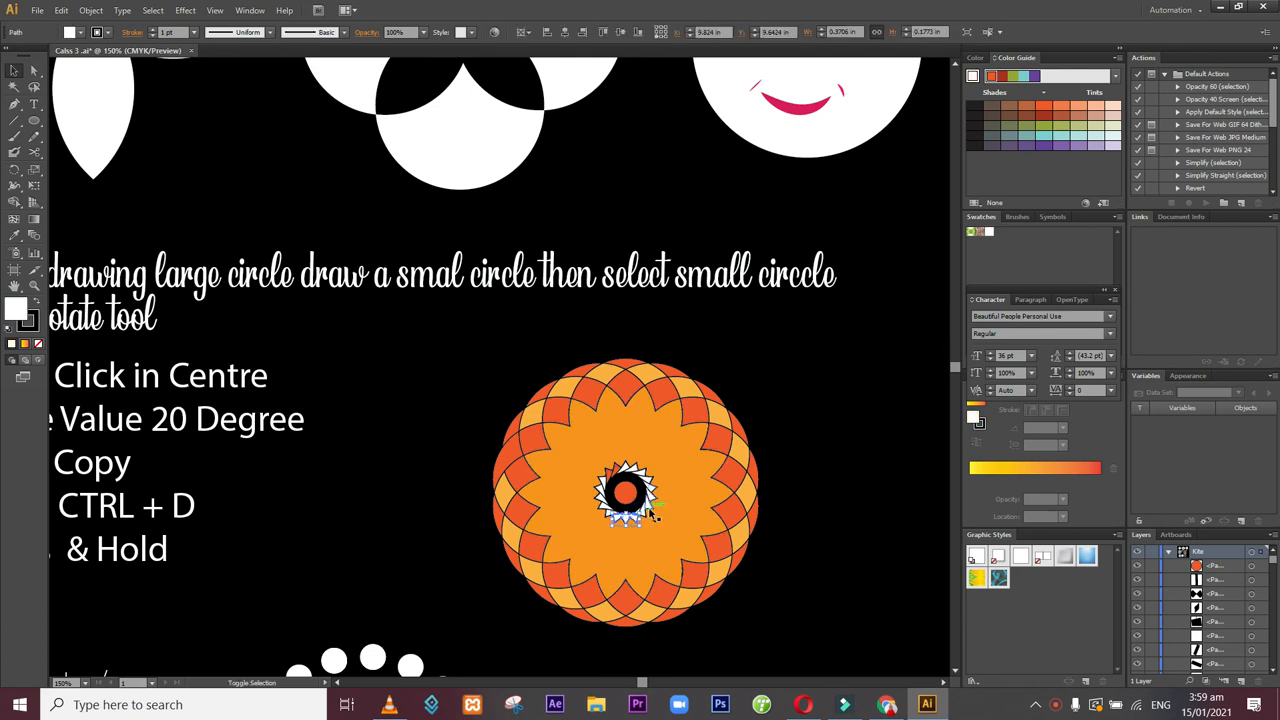
{"action": "left_click", "coordinate": [655, 498], "text": "shift"}
{"action": "left_click_drag", "start_coordinate": [654, 498], "coordinate": [614, 486]}
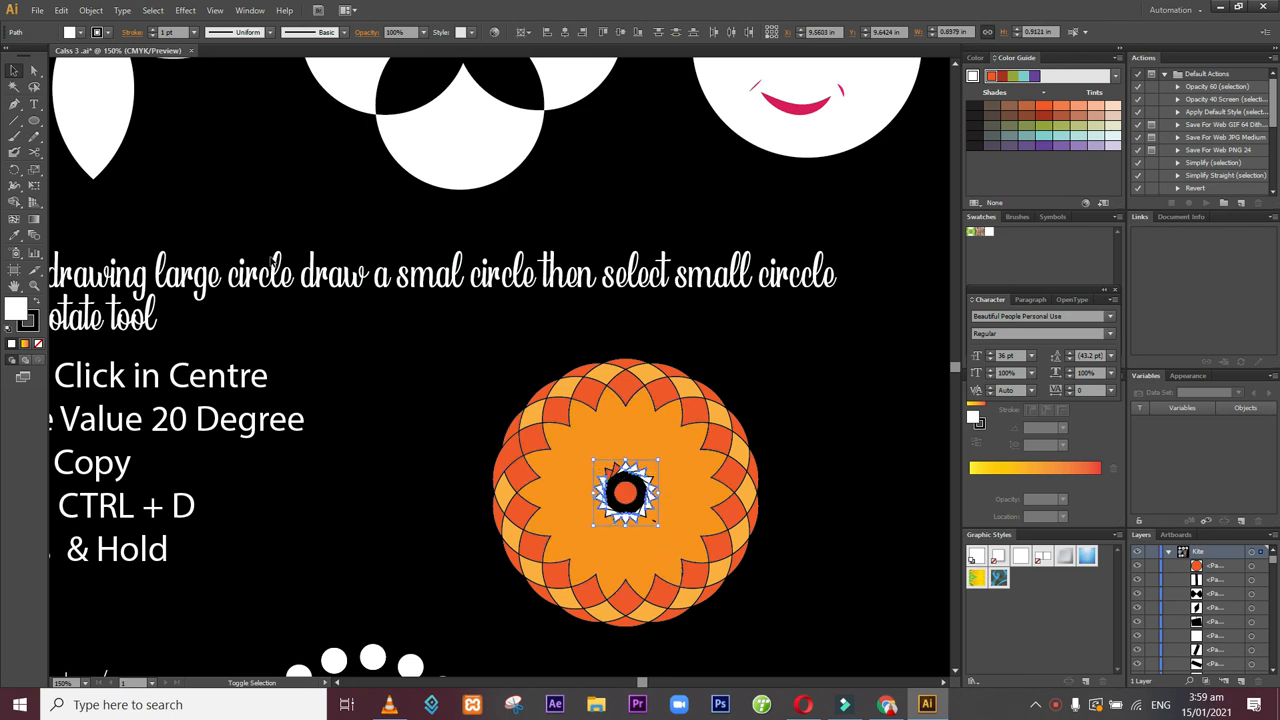
{"action": "left_click", "coordinate": [97, 33]}
{"action": "left_click", "coordinate": [119, 55]}
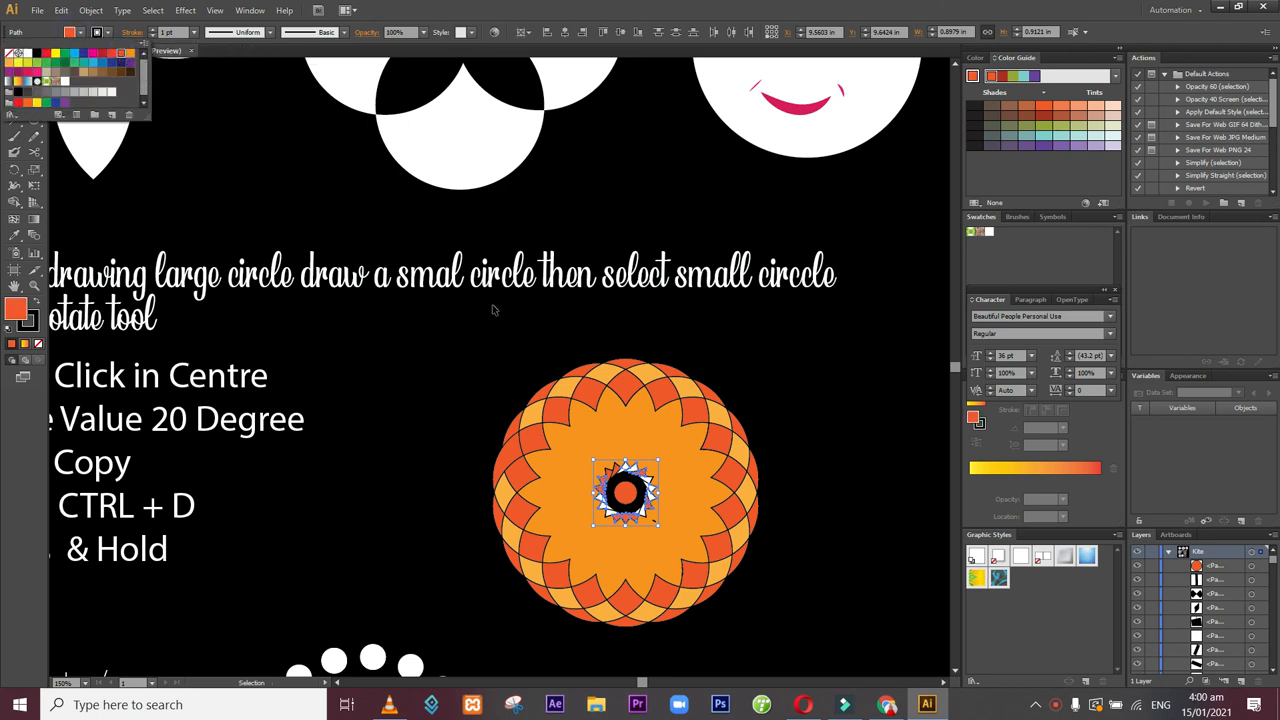
- Add more white teeth beside the black center ring to the selection, fill them with red-orange and clear the selection
{"action": "left_click", "coordinate": [652, 492]}
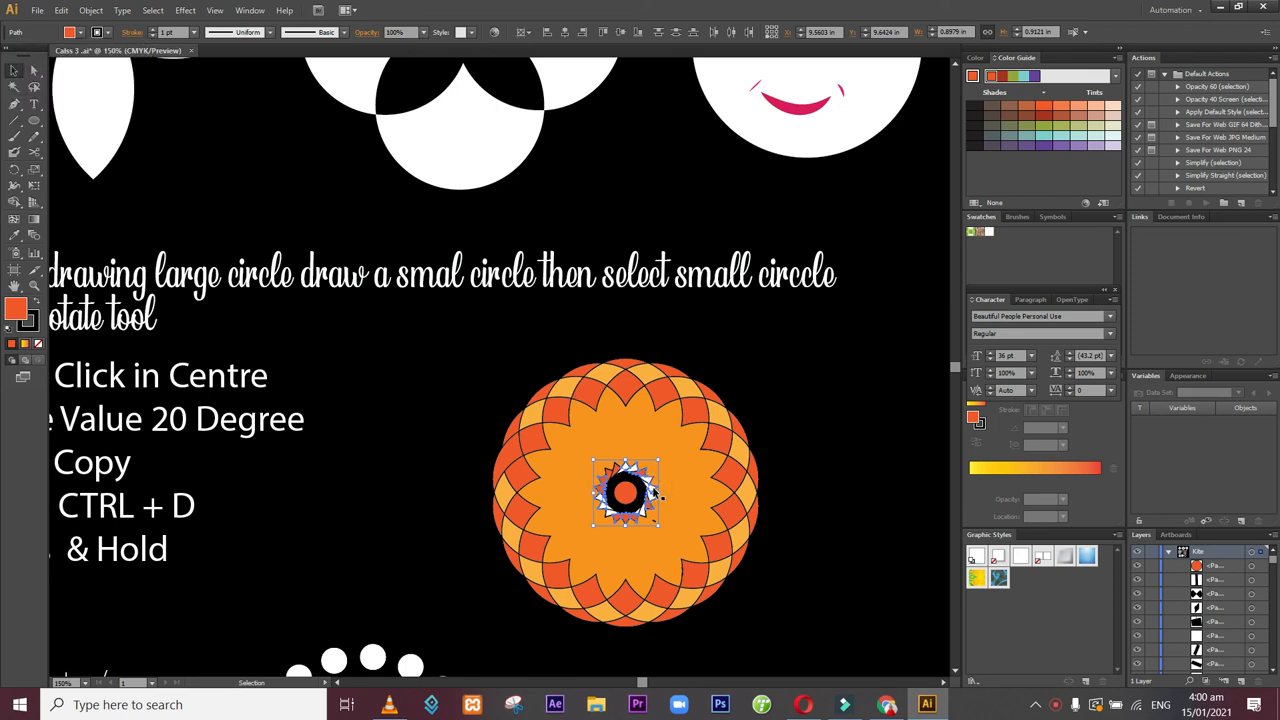
{"action": "left_click", "coordinate": [649, 482], "text": "shift"}
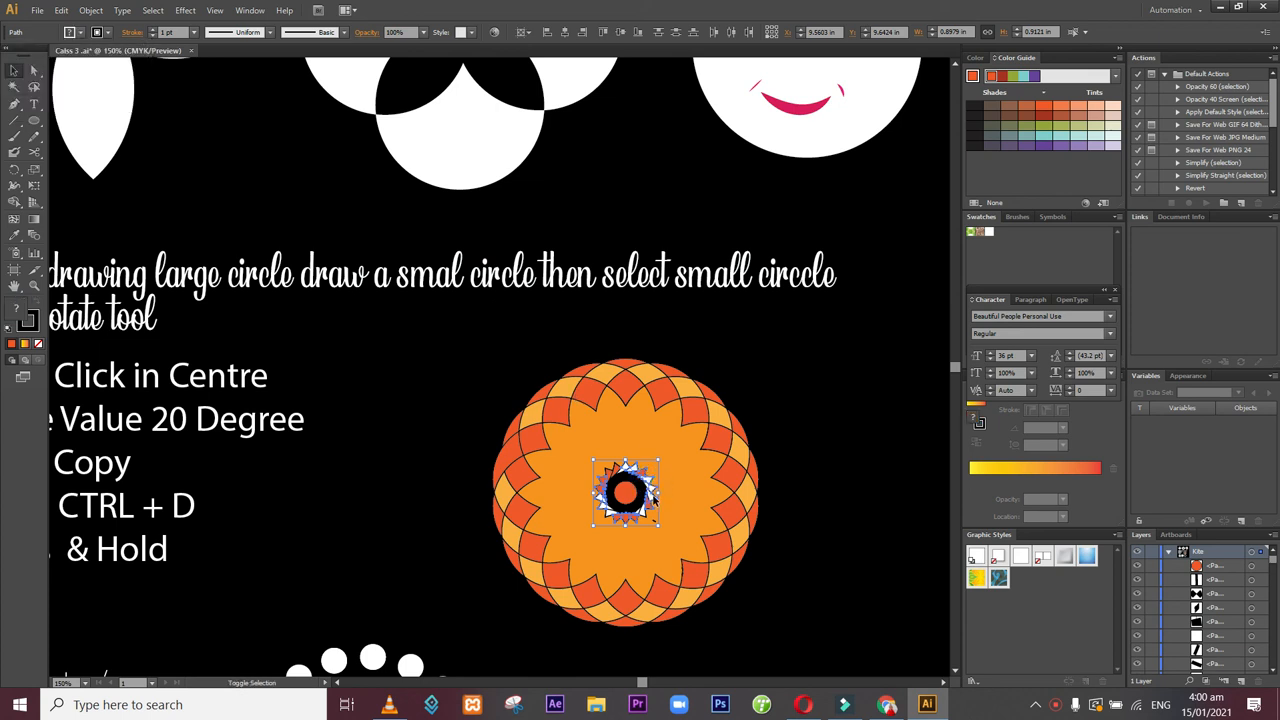
{"action": "left_click", "coordinate": [652, 496], "text": "shift"}
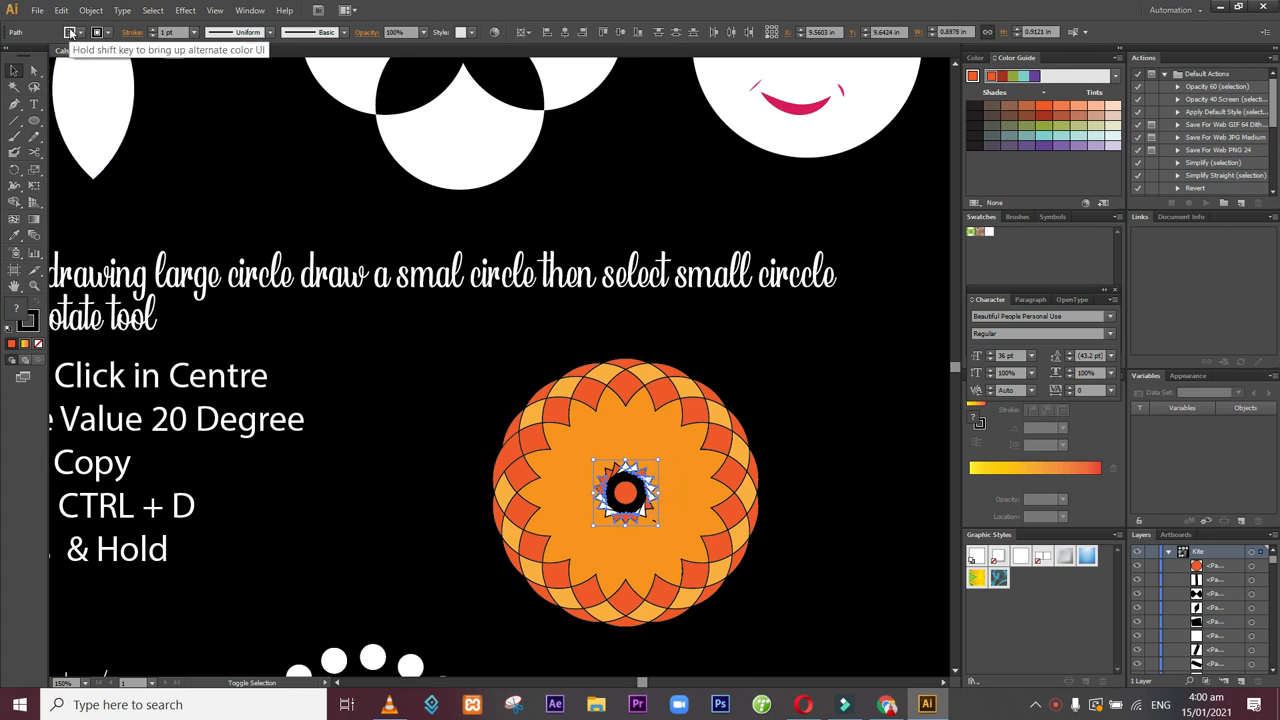
{"action": "left_click", "coordinate": [70, 33]}
{"action": "left_click", "coordinate": [120, 52]}
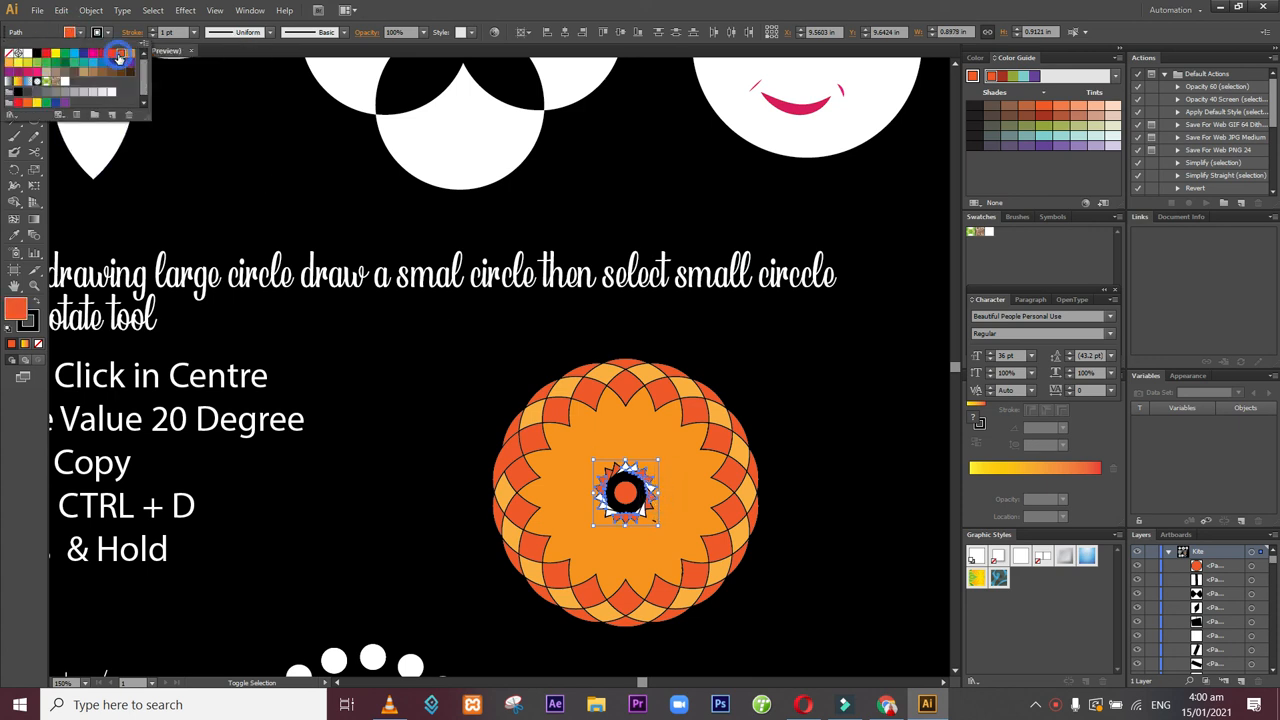
{"action": "left_click", "coordinate": [678, 492]}
{"action": "left_click", "coordinate": [840, 480]}
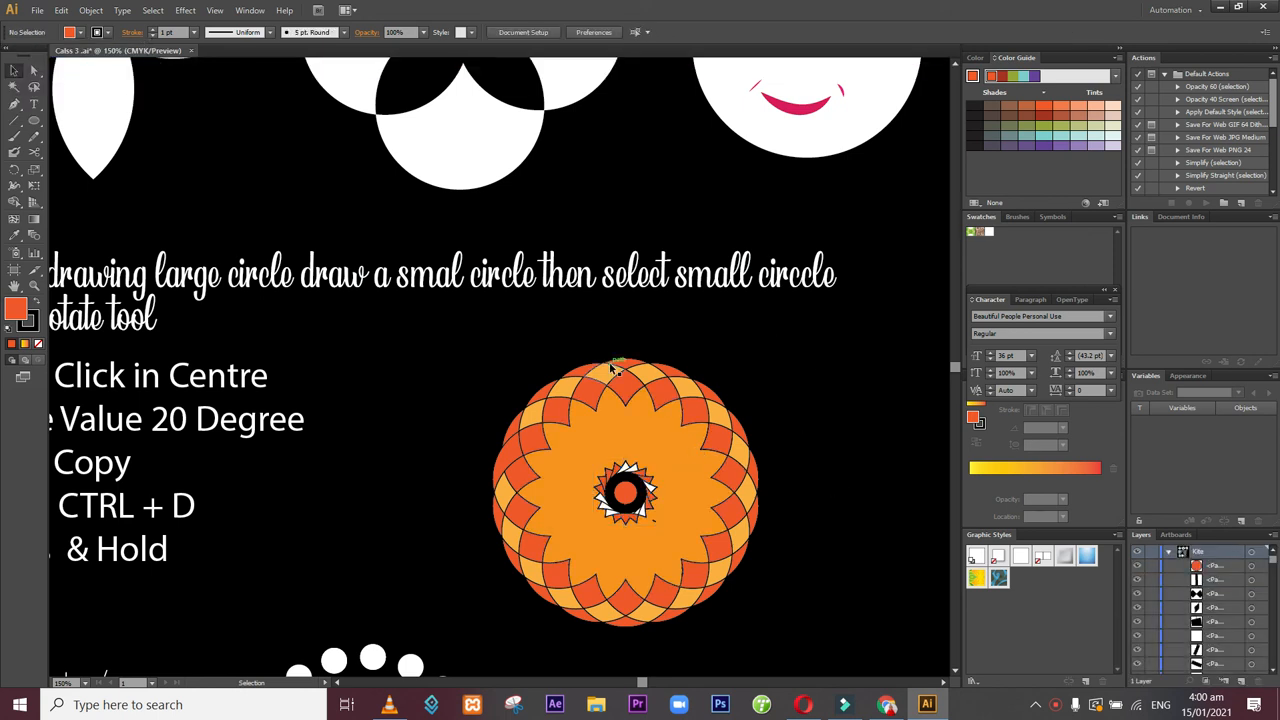
- Examine the whole artboard with the colored rosette among the other motifs
{"action": "key", "text": "ctrl+minus"}
{"action": "key", "text": "ctrl+minus"}
{"action": "key", "text": "ctrl+minus"}
{"action": "key", "text": "ctrl+minus"}
{"action": "key", "text": "ctrl+minus"}
{"action": "key", "text": "ctrl+plus"}
{"action": "key", "text": "ctrl+plus"}
{"action": "key", "text": "ctrl+plus"}
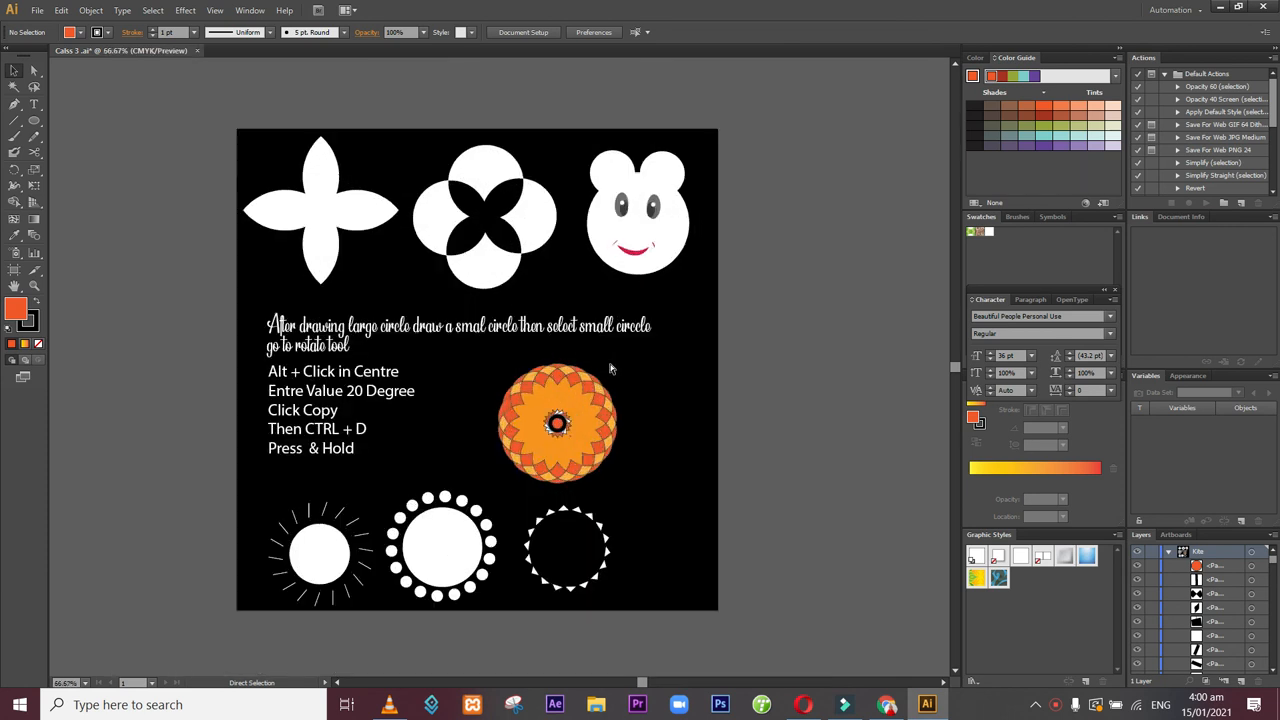